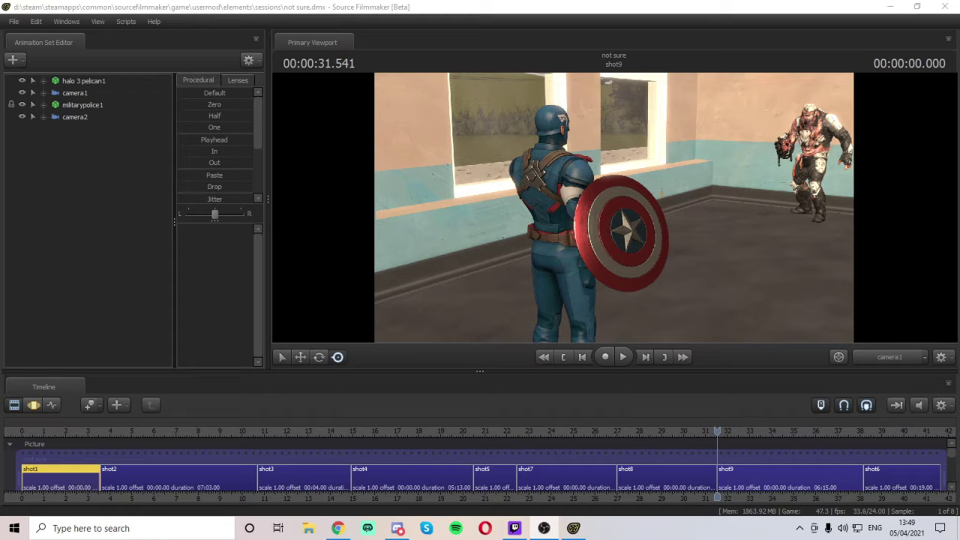
- Check the shield-throw reference GIF in the Chrome image results, and return to Source Filmmaker
{"action": "left_click_drag", "start_coordinate": [959, 42], "coordinate": [585, 0]}
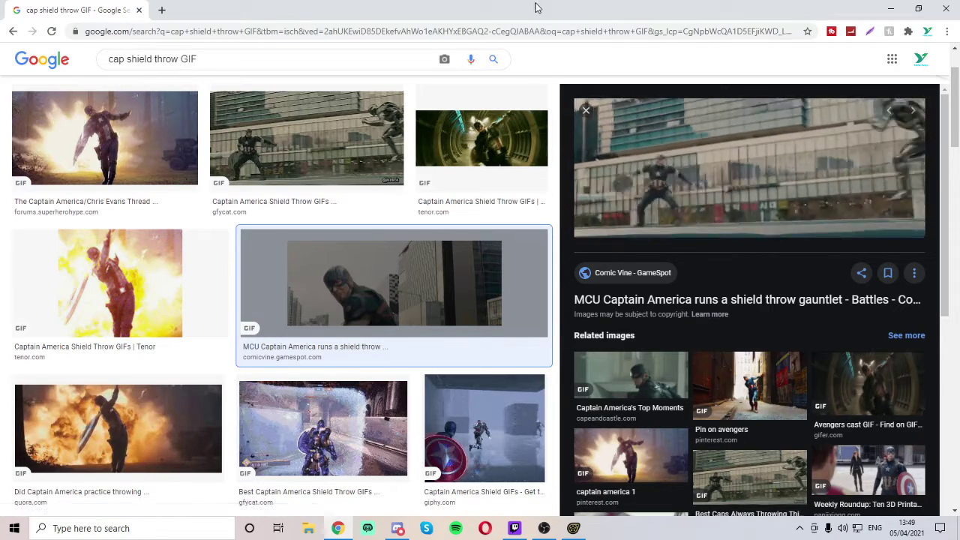
{"action": "left_click_drag", "start_coordinate": [536, 7], "coordinate": [959, 268]}
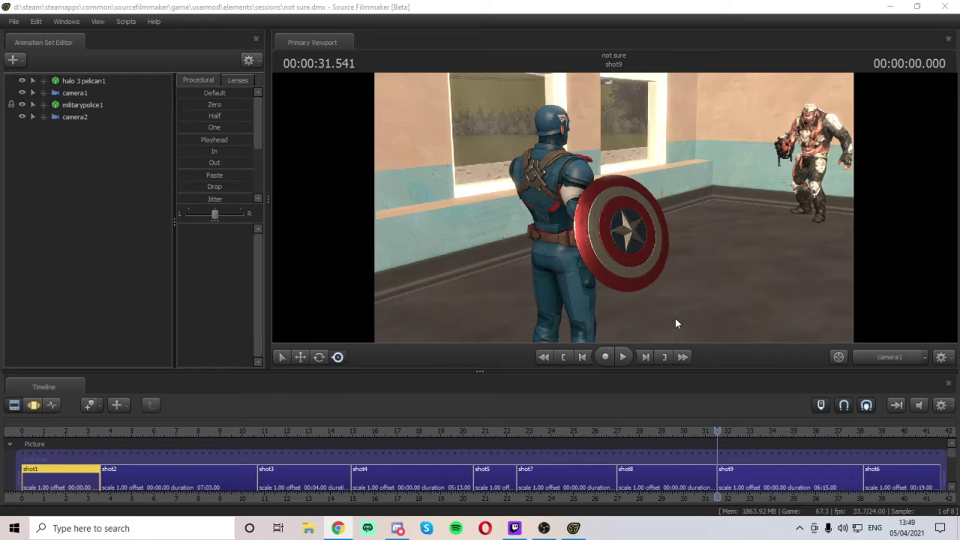
- Insert a new shot between shot9 and shot6 on the timeline
{"action": "left_click_drag", "start_coordinate": [724, 432], "coordinate": [850, 435]}
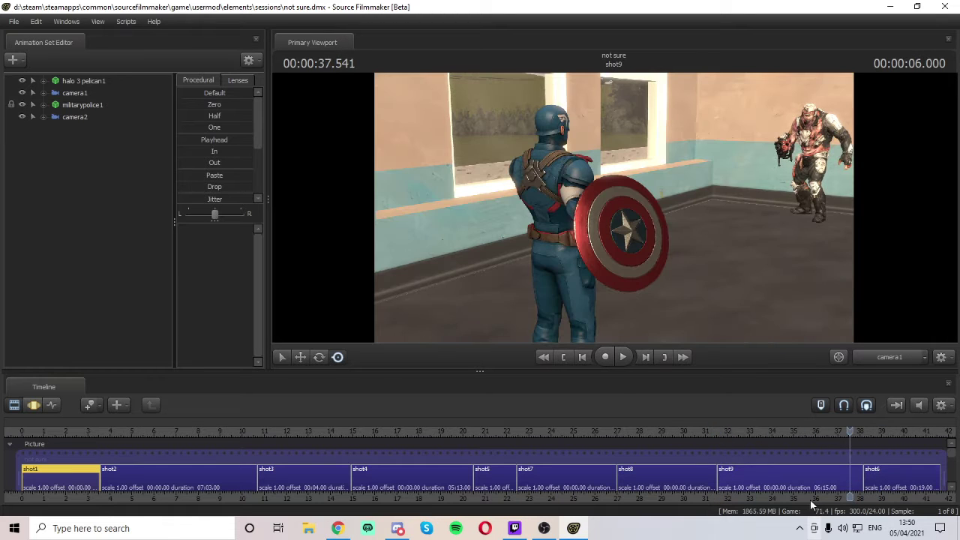
{"action": "middle_click_drag", "start_coordinate": [791, 489], "coordinate": [447, 489]}
{"action": "left_click_drag", "start_coordinate": [602, 472], "coordinate": [558, 483]}
{"action": "right_click", "coordinate": [683, 476]}
{"action": "left_click", "coordinate": [718, 517]}
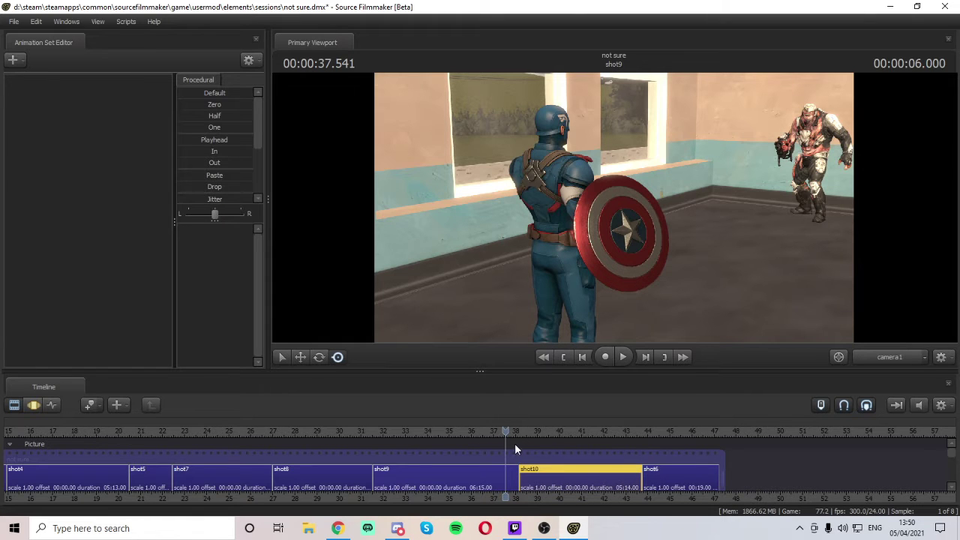
- Copy the proto-adamantium shield animation set from shot9 and paste it into shot10
{"action": "left_click_drag", "start_coordinate": [507, 429], "coordinate": [486, 424]}
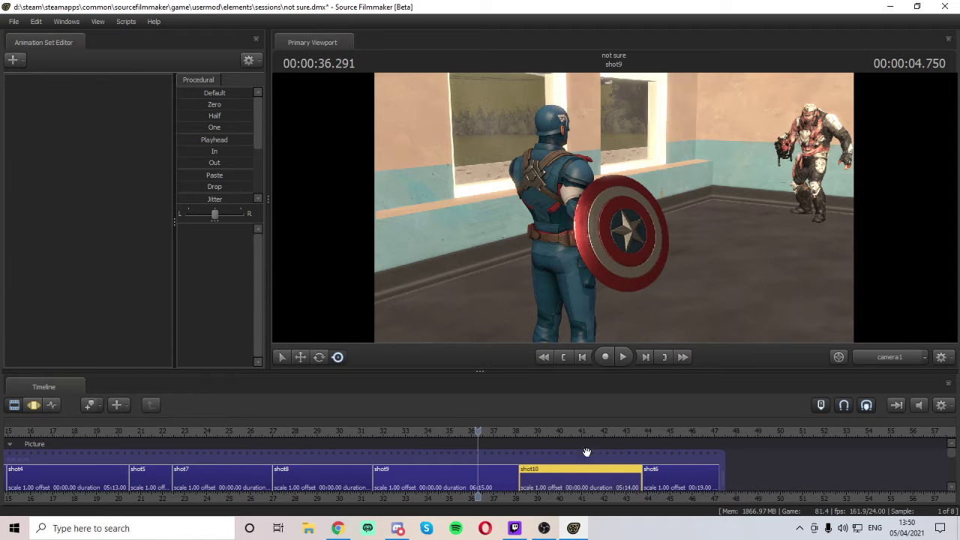
{"action": "left_click", "coordinate": [414, 488]}
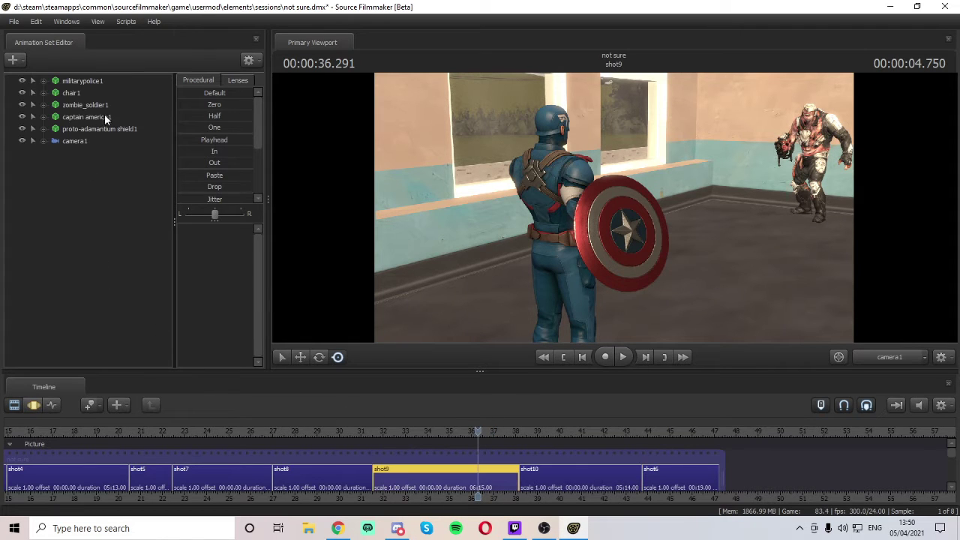
{"action": "right_click", "coordinate": [120, 129]}
{"action": "left_click", "coordinate": [132, 143]}
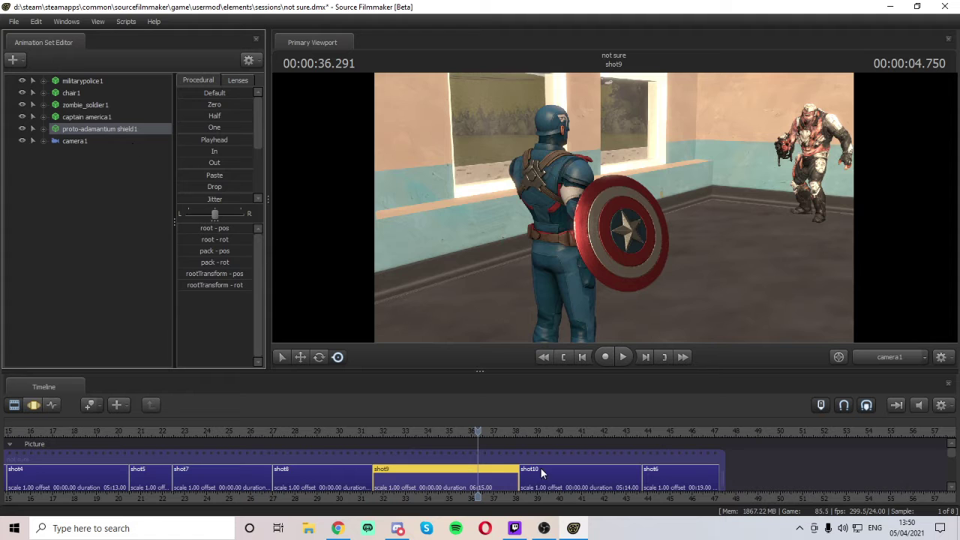
{"action": "left_click", "coordinate": [541, 472]}
{"action": "right_click", "coordinate": [114, 119]}
{"action": "left_click", "coordinate": [141, 175]}
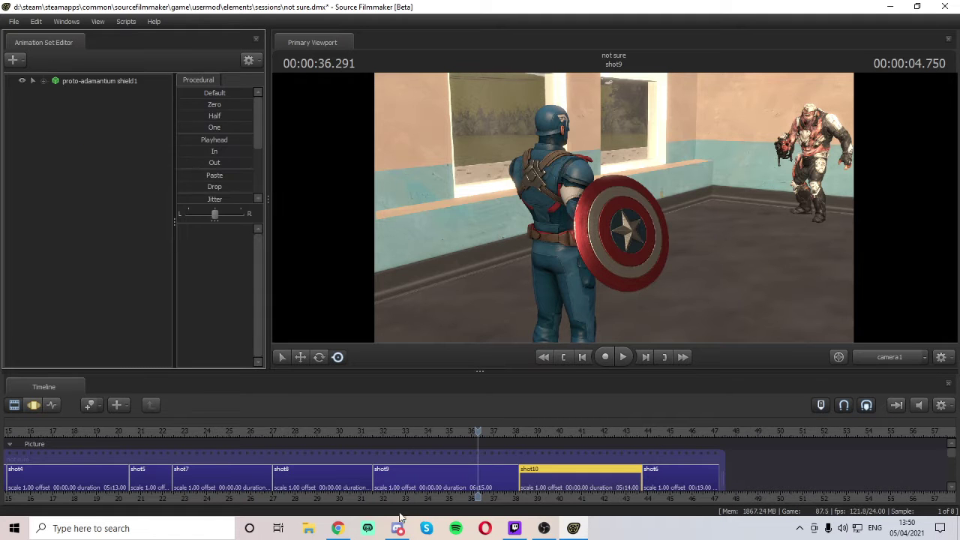
- Copy the captain america animation set from shot9 and paste it into shot10
{"action": "left_click", "coordinate": [456, 486]}
{"action": "right_click", "coordinate": [108, 116]}
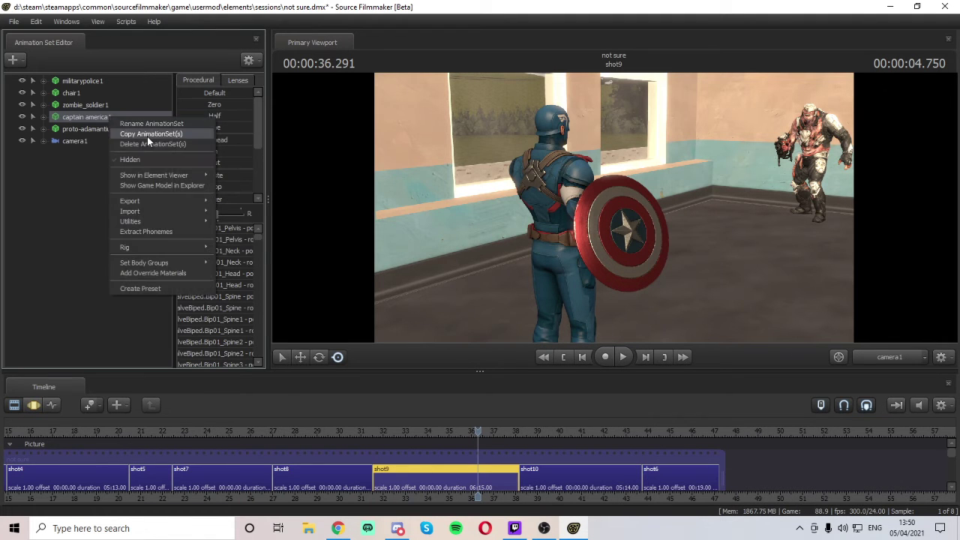
{"action": "left_click", "coordinate": [147, 136]}
{"action": "left_click", "coordinate": [574, 474]}
{"action": "right_click", "coordinate": [113, 161]}
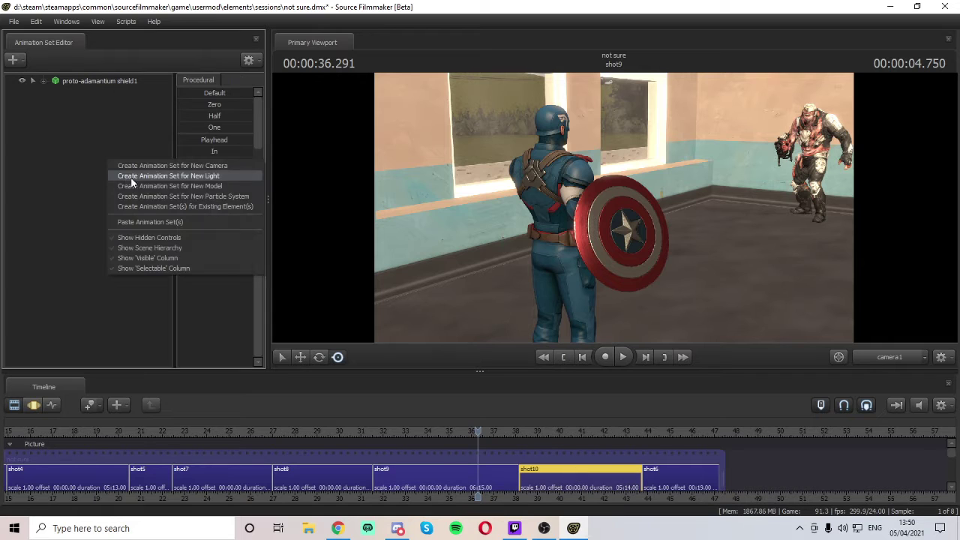
{"action": "left_click", "coordinate": [180, 222]}
- Copy the zombie_soldier animation set from shot9 and paste it into shot10
{"action": "left_click", "coordinate": [432, 485]}
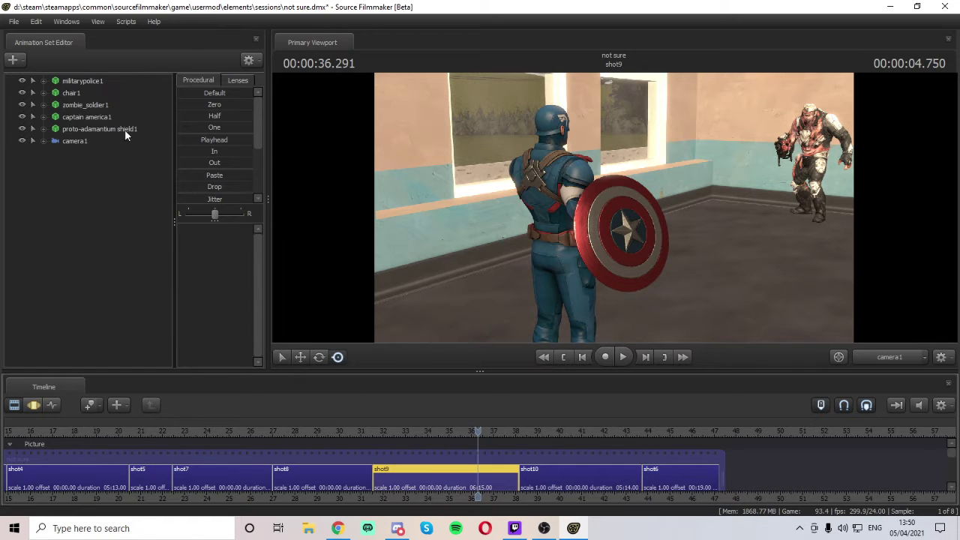
{"action": "right_click", "coordinate": [96, 106]}
{"action": "left_click", "coordinate": [119, 125]}
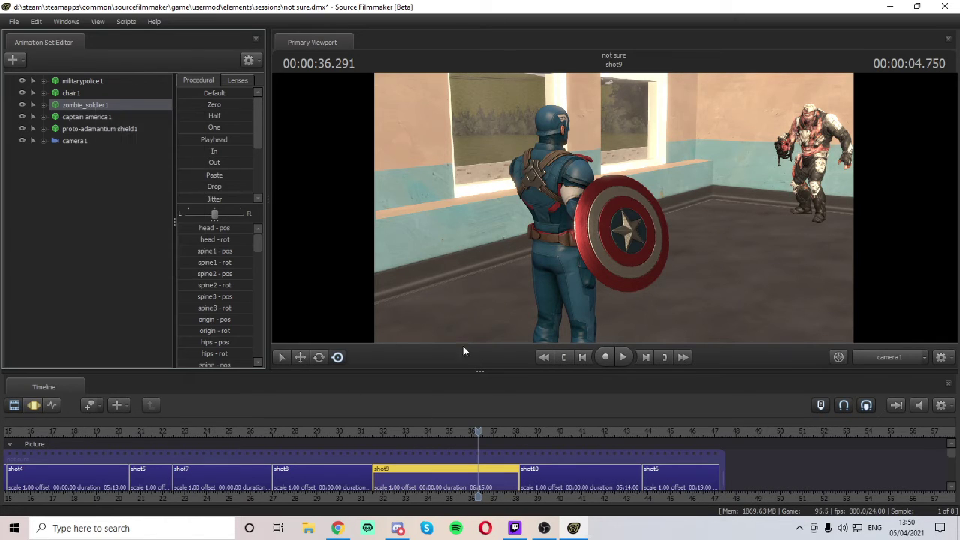
{"action": "left_click", "coordinate": [619, 472]}
{"action": "right_click", "coordinate": [95, 116]}
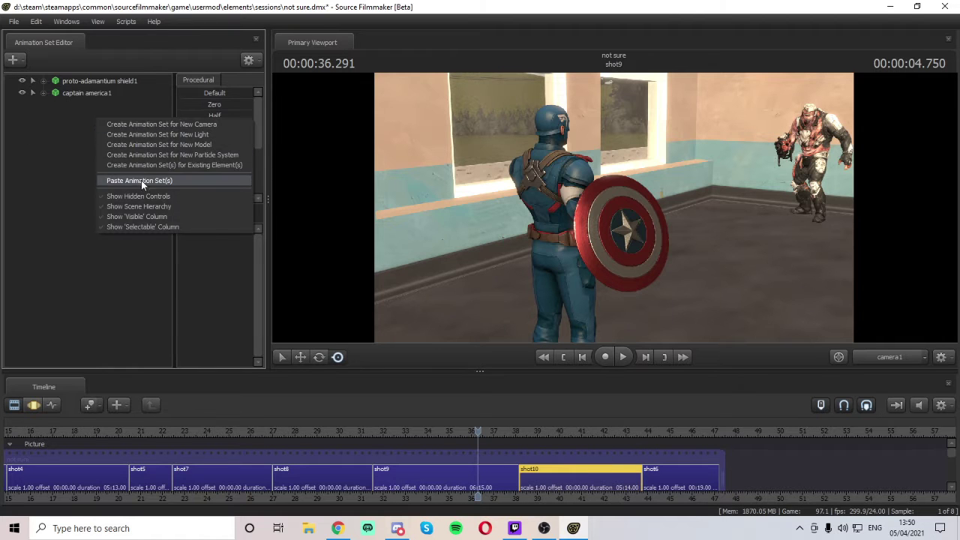
{"action": "left_click", "coordinate": [141, 181]}
- Copy the chair animation set from shot9 and paste it into shot10
{"action": "left_click", "coordinate": [438, 484]}
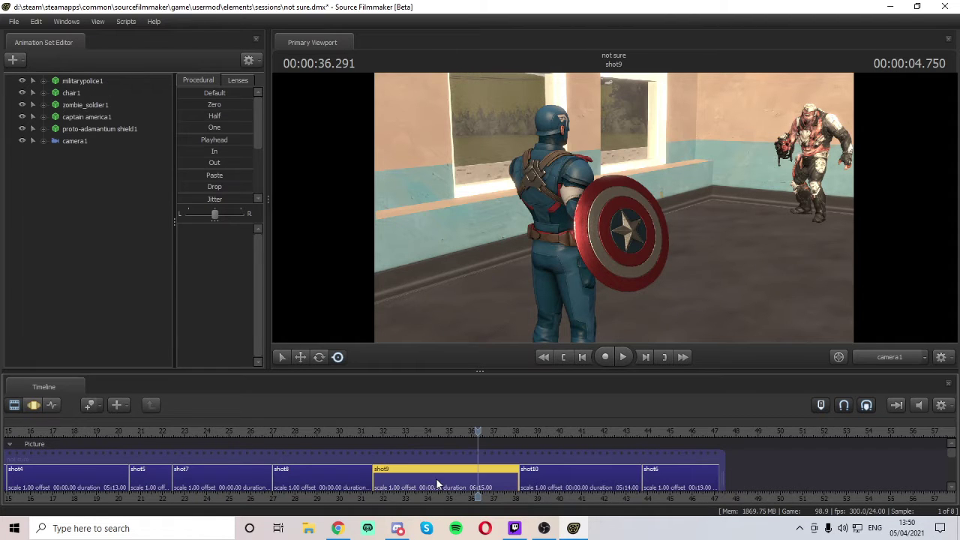
{"action": "right_click", "coordinate": [76, 91]}
{"action": "left_click", "coordinate": [115, 111]}
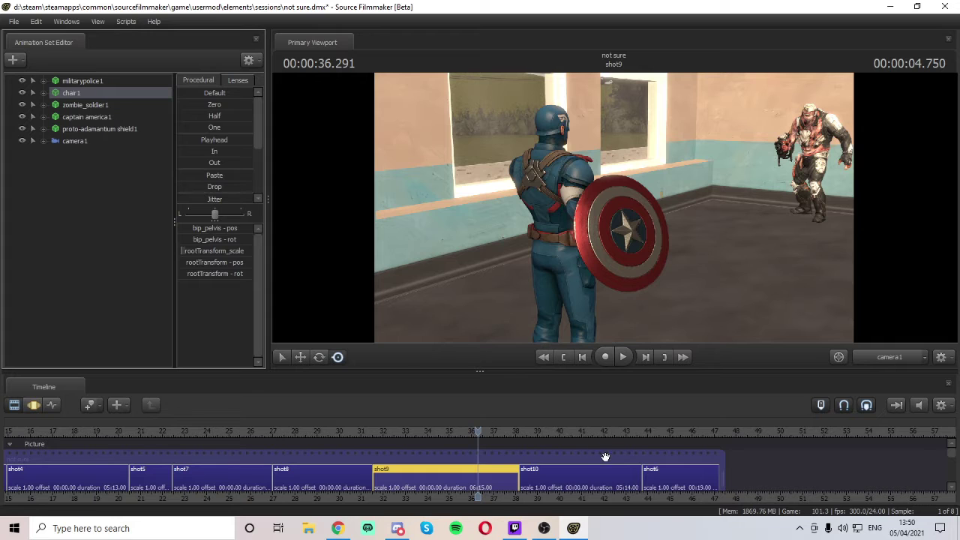
{"action": "left_click", "coordinate": [606, 457]}
{"action": "right_click", "coordinate": [94, 131]}
{"action": "left_click", "coordinate": [123, 198]}
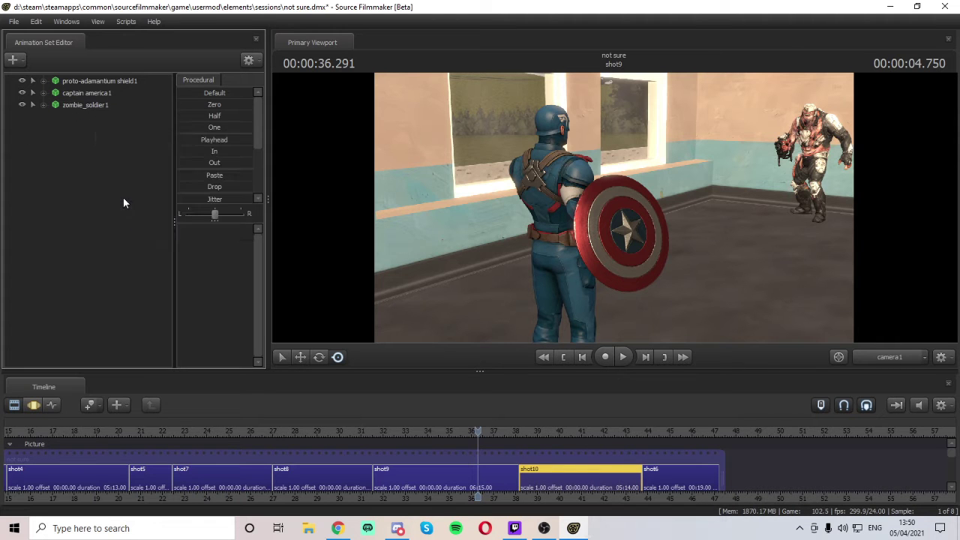
- Copy the militarypolice animation set from shot9 and paste it into shot10
{"action": "left_click", "coordinate": [391, 491]}
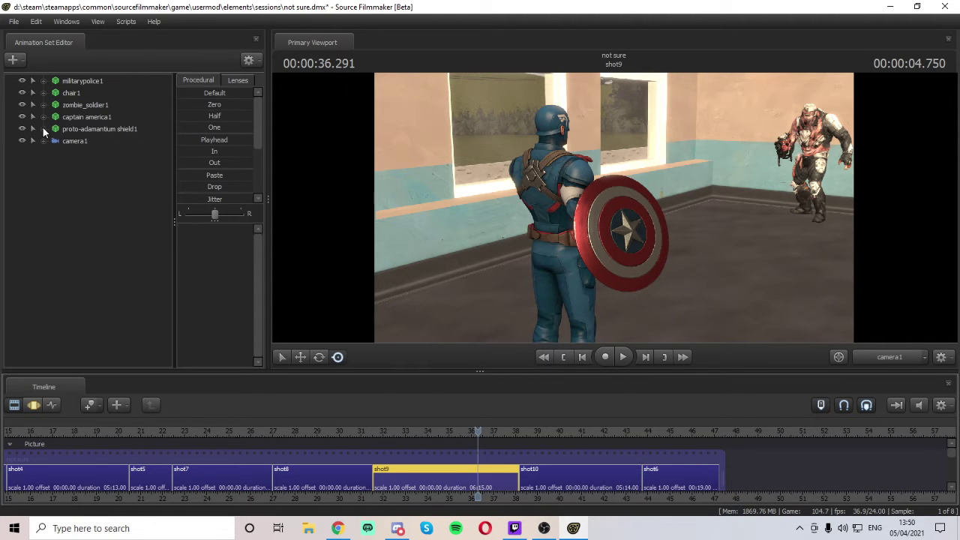
{"action": "right_click", "coordinate": [88, 80]}
{"action": "left_click", "coordinate": [120, 99]}
{"action": "left_click", "coordinate": [582, 482]}
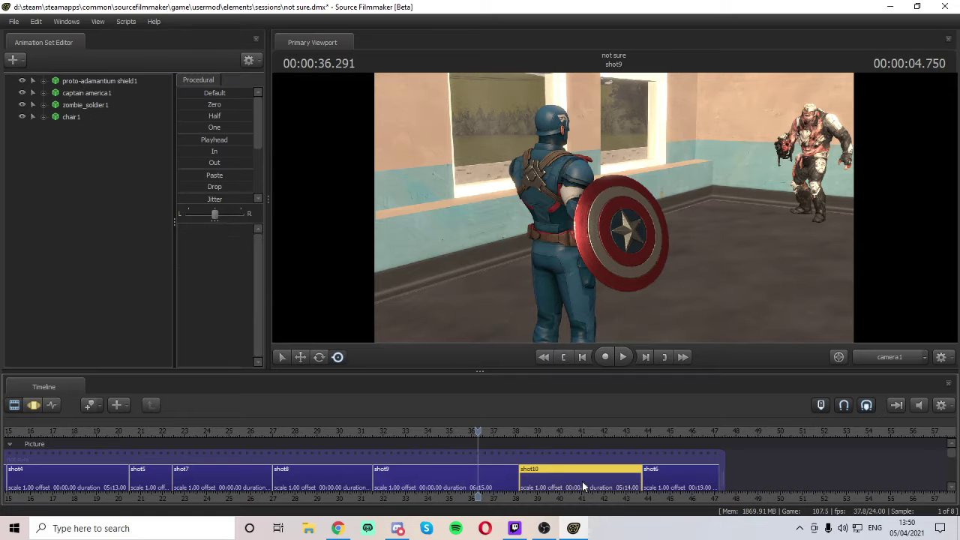
{"action": "right_click", "coordinate": [72, 147]}
{"action": "left_click", "coordinate": [115, 202]}
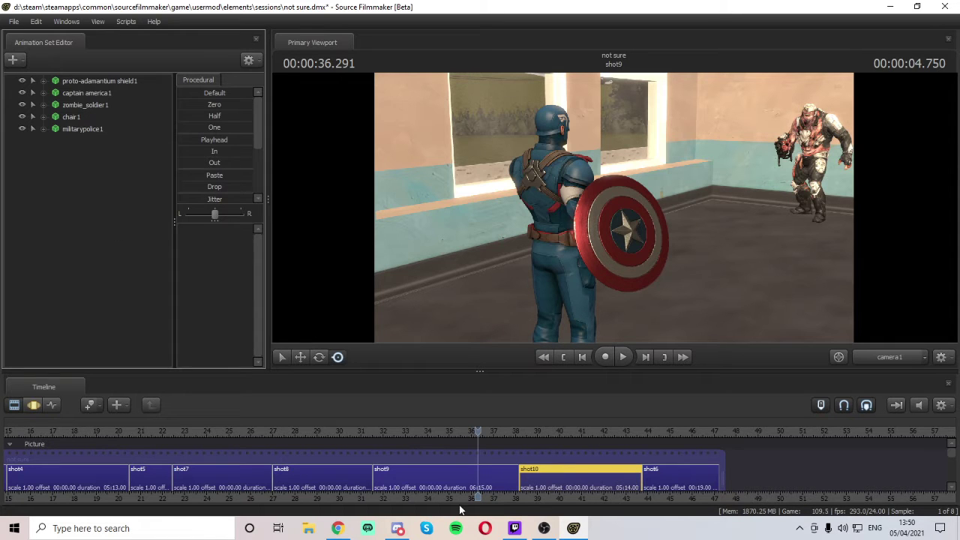
- Compare the animation sets listed for shot9 and shot10
{"action": "left_click", "coordinate": [438, 486]}
{"action": "left_click", "coordinate": [629, 484]}
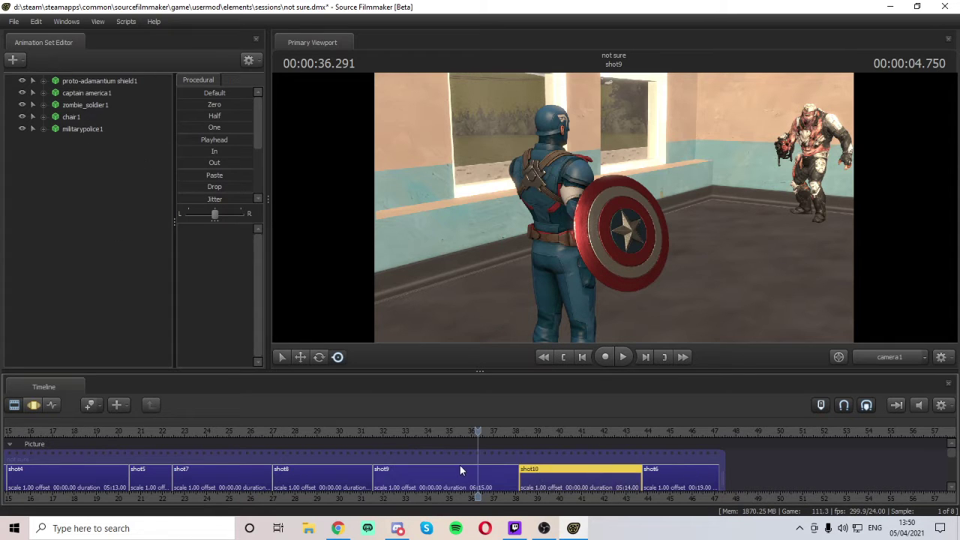
{"action": "left_click", "coordinate": [451, 471]}
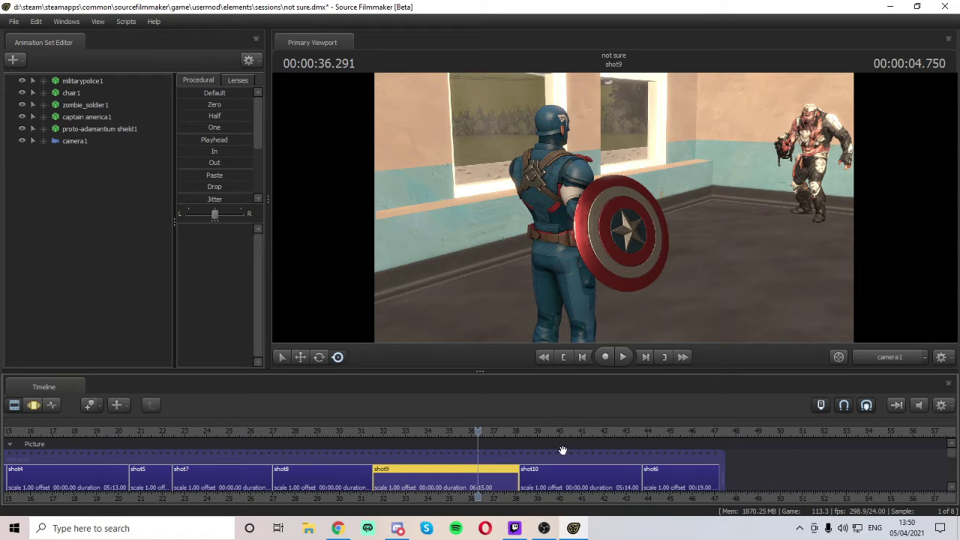
- Look around the scene in shot10, and return the playhead to near the start of shot9
{"action": "left_click_drag", "start_coordinate": [484, 439], "coordinate": [556, 437]}
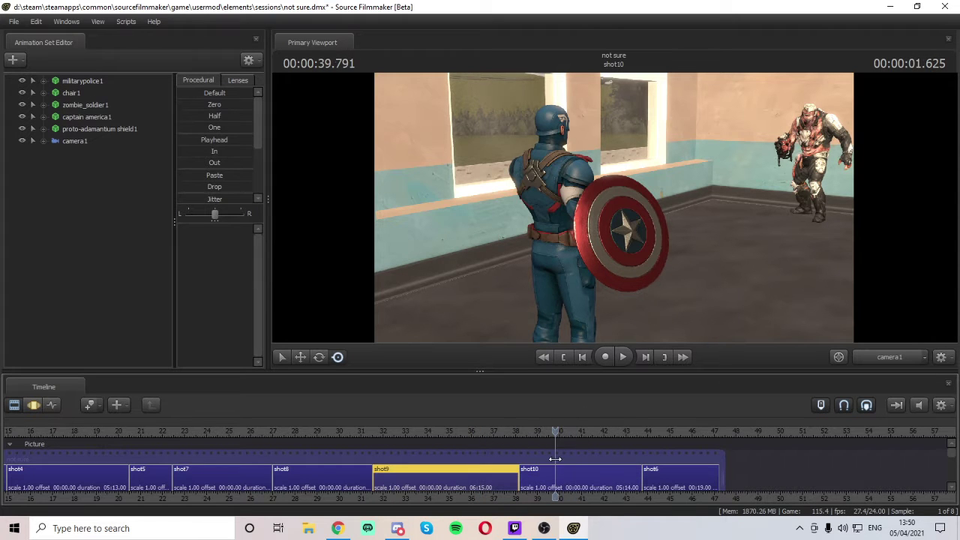
{"action": "left_click_drag", "start_coordinate": [614, 208], "coordinate": [685, 204]}
{"action": "key", "text": "w"}
{"action": "key", "text": "w"}
{"action": "left_click_drag", "start_coordinate": [556, 433], "coordinate": [534, 444]}
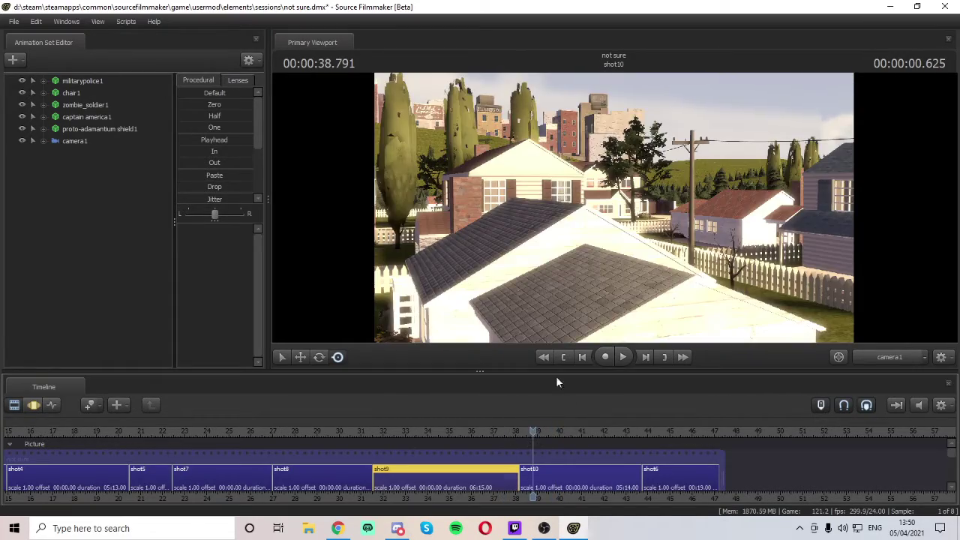
{"action": "mouse_move", "coordinate": [582, 255]}
{"action": "left_mouse_down"}
{"action": "mouse_move", "coordinate": [586, 315]}
{"action": "mouse_move", "coordinate": [638, 312]}
{"action": "mouse_move", "coordinate": [668, 296]}
{"action": "mouse_move", "coordinate": [679, 263]}
{"action": "mouse_move", "coordinate": [713, 232]}
{"action": "mouse_move", "coordinate": [645, 300]}
{"action": "mouse_move", "coordinate": [593, 266]}
{"action": "left_mouse_up"}
{"action": "key", "text": "w"}
{"action": "left_click_drag", "start_coordinate": [547, 434], "coordinate": [504, 431]}
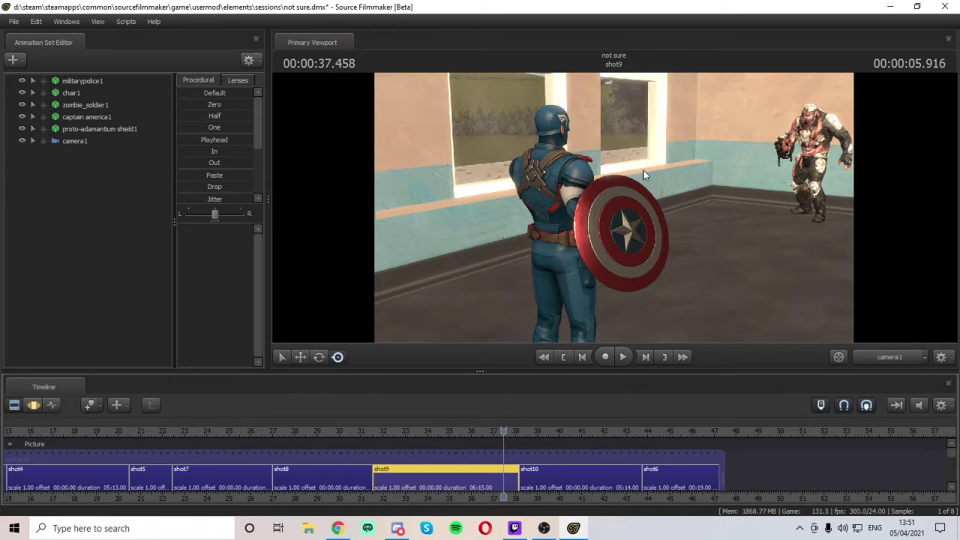
{"action": "left_click_drag", "start_coordinate": [505, 429], "coordinate": [375, 443]}
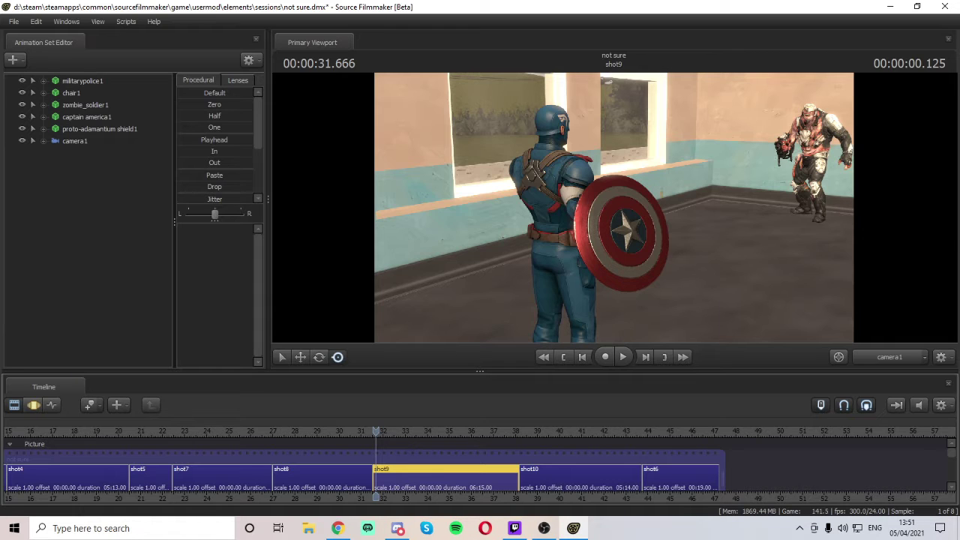
- Switch to Chrome, examine several Captain America shield-throw GIFs as motion references, and return to Source Filmmaker
{"action": "key", "text": "alt+Tab"}
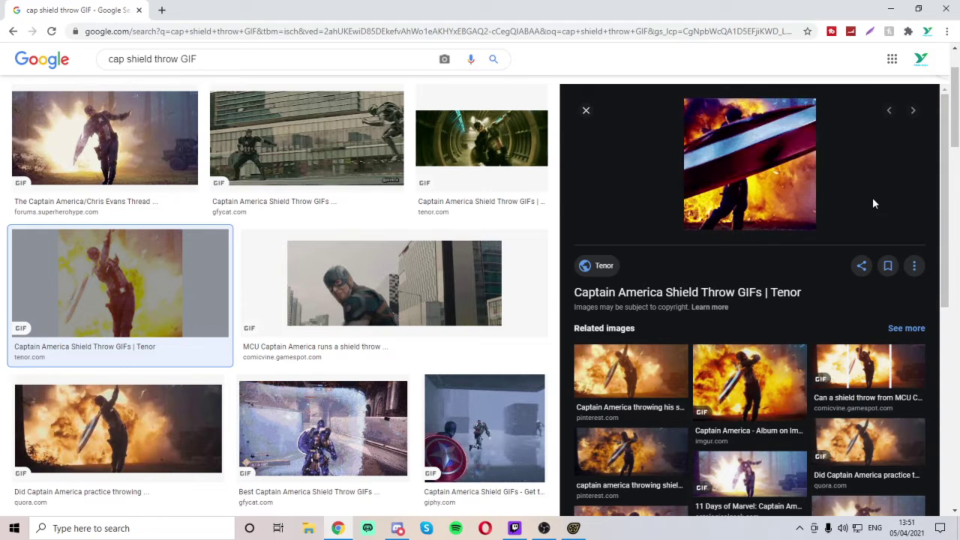
{"action": "left_click", "coordinate": [528, 392]}
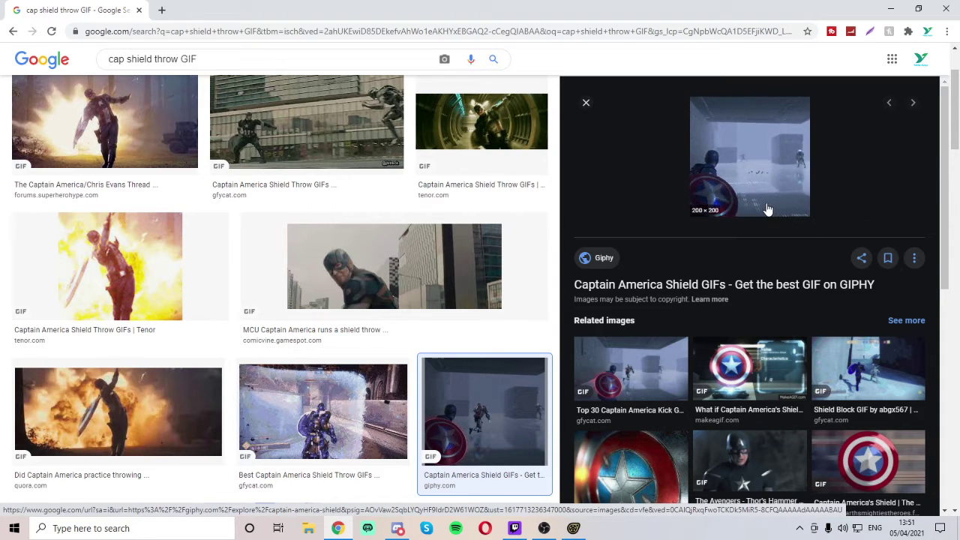
{"action": "left_click", "coordinate": [756, 379]}
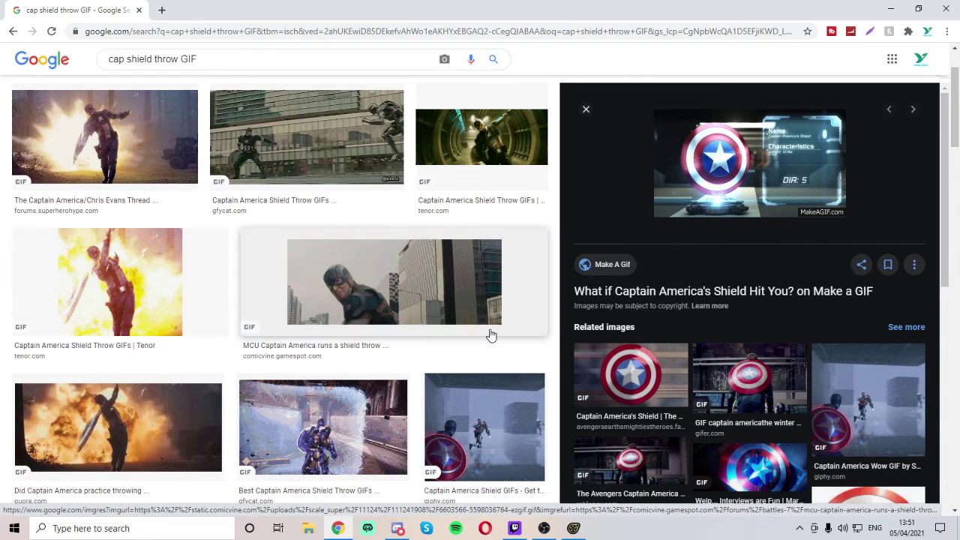
{"action": "scroll", "coordinate": [819, 387], "scroll_direction": "down", "scroll_amount": 1}
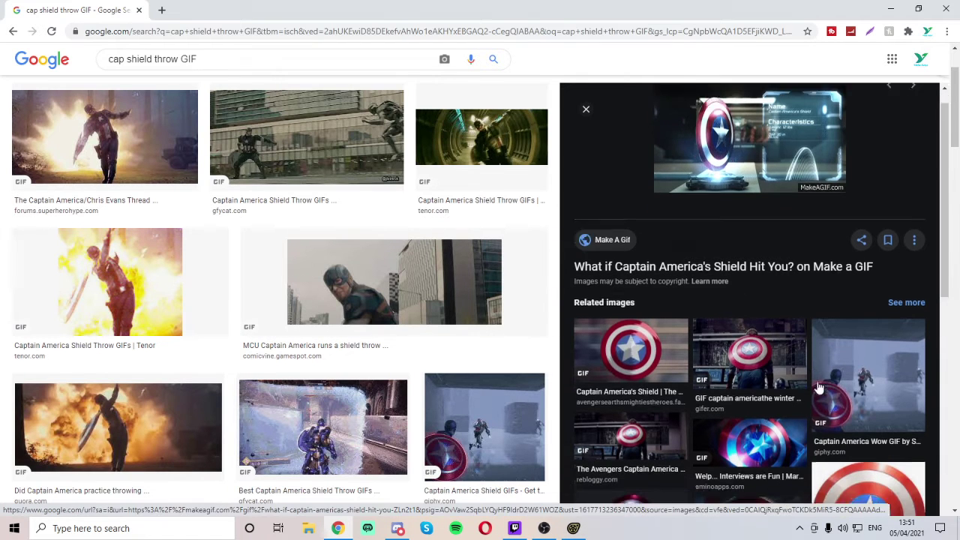
{"action": "scroll", "coordinate": [819, 387], "scroll_direction": "down", "scroll_amount": 2}
{"action": "scroll", "coordinate": [709, 393], "scroll_direction": "down", "scroll_amount": 3}
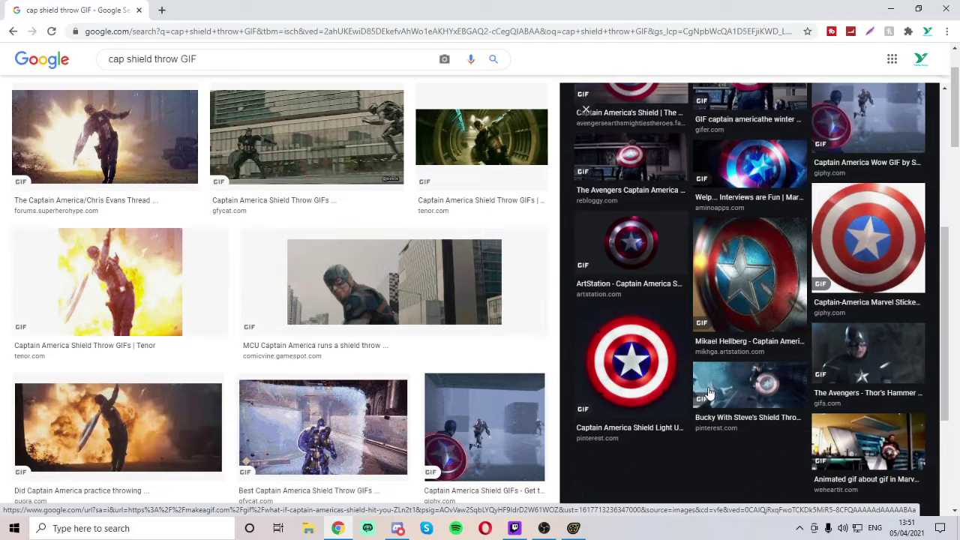
{"action": "scroll", "coordinate": [339, 328], "scroll_direction": "down", "scroll_amount": 3}
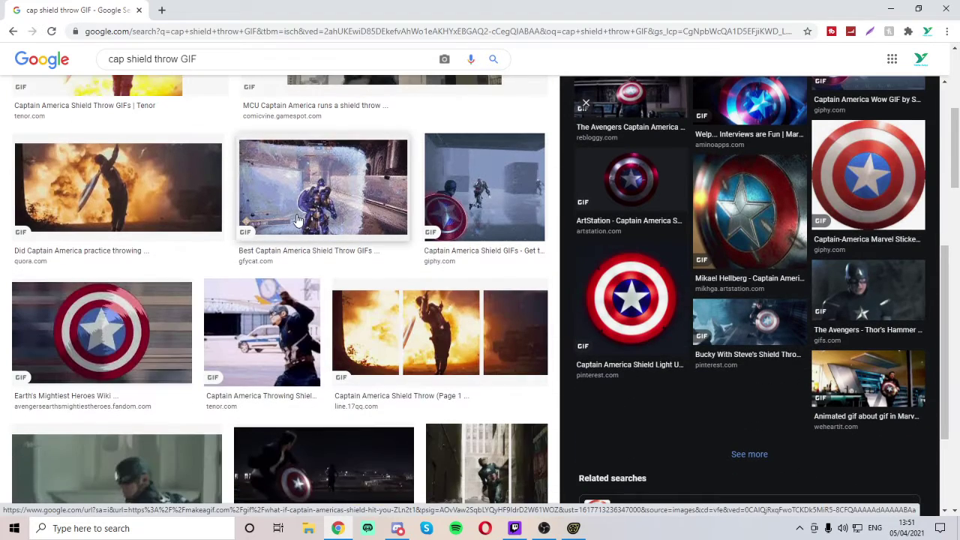
{"action": "left_click", "coordinate": [304, 218]}
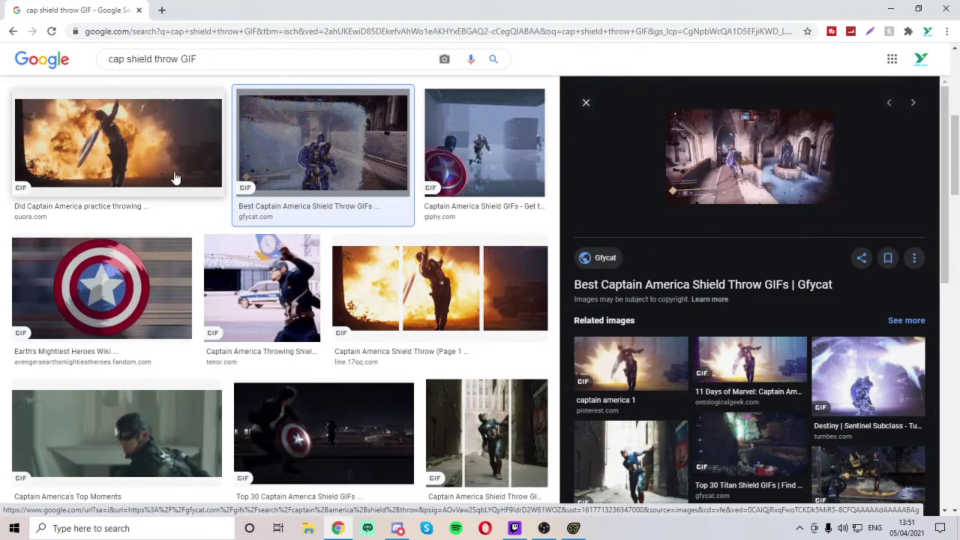
{"action": "left_click", "coordinate": [118, 276]}
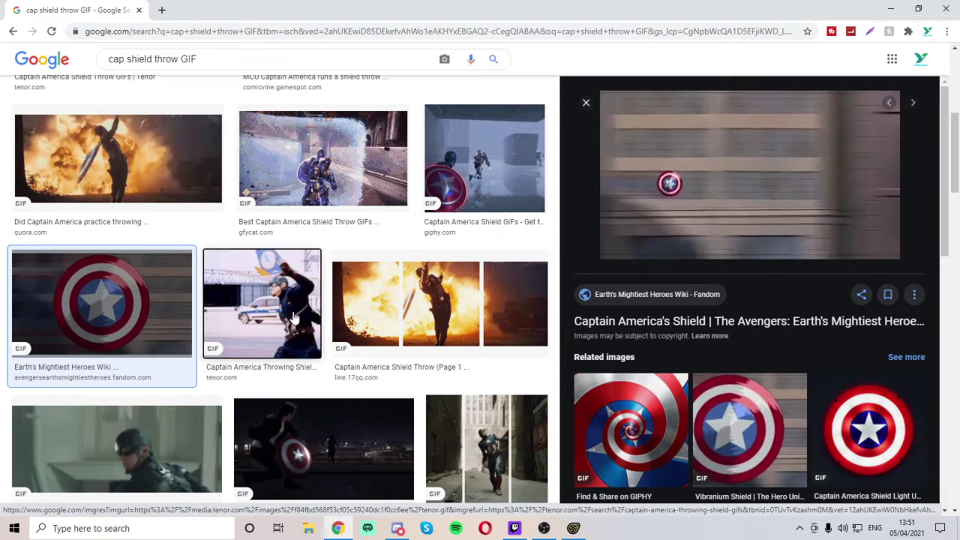
{"action": "left_click", "coordinate": [262, 304]}
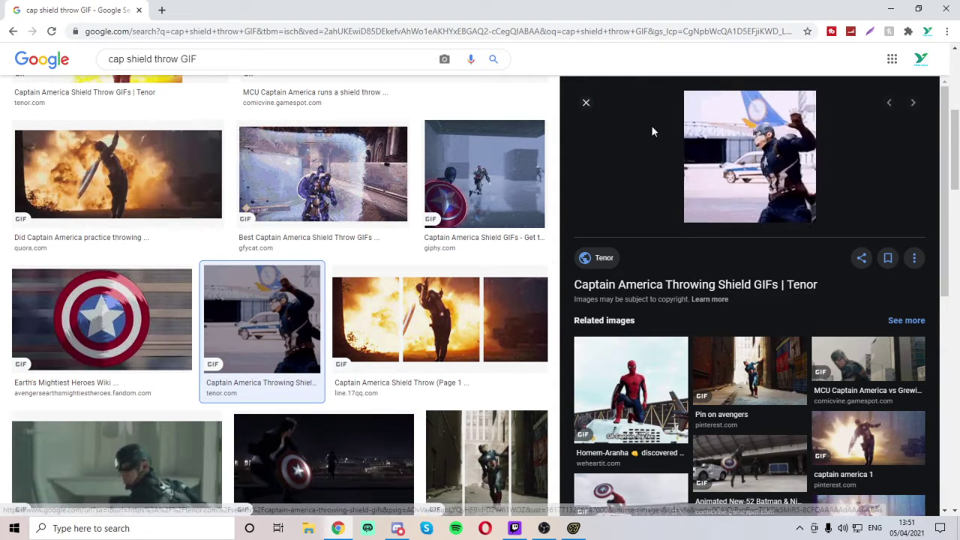
{"action": "left_click_drag", "start_coordinate": [703, 5], "coordinate": [959, 150]}
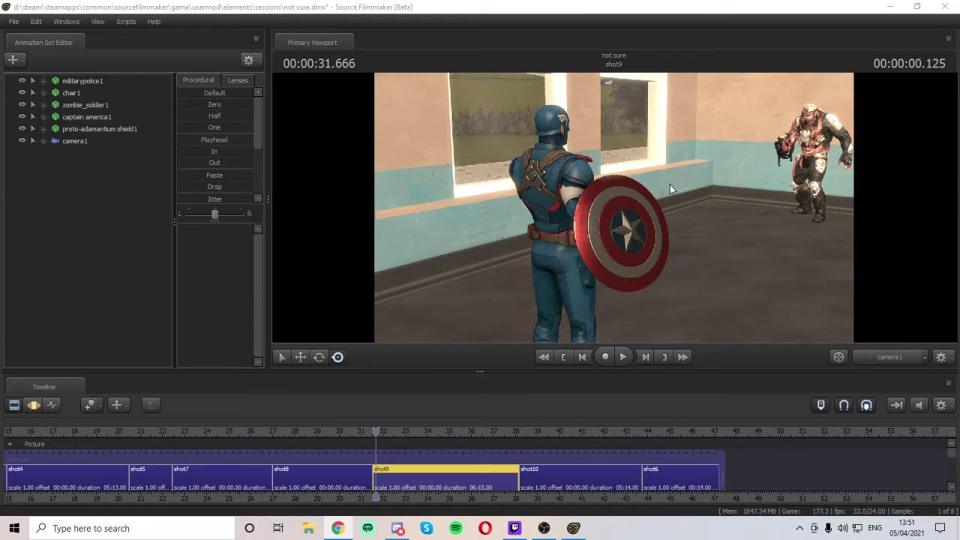
- Examine Captain America's starting pose from the front through the Work Camera, and compare it with the framing of camera1
{"action": "left_click", "coordinate": [907, 357]}
{"action": "left_click_drag", "start_coordinate": [795, 278], "coordinate": [521, 255]}
{"action": "key", "text": "w"}
{"action": "key", "text": "w"}
{"action": "key", "text": "s"}
{"action": "key", "text": "w"}
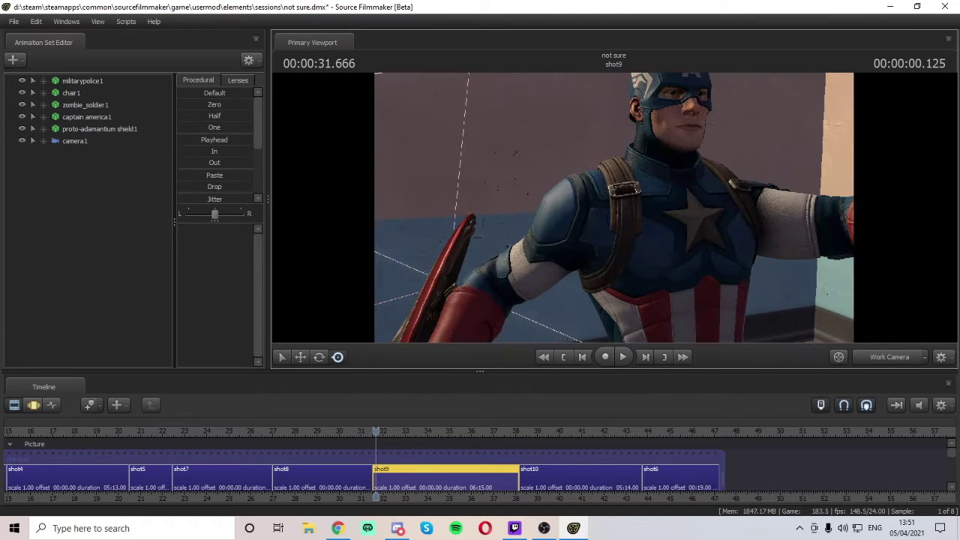
{"action": "left_click_drag", "start_coordinate": [720, 152], "coordinate": [746, 150]}
{"action": "key", "text": "s"}
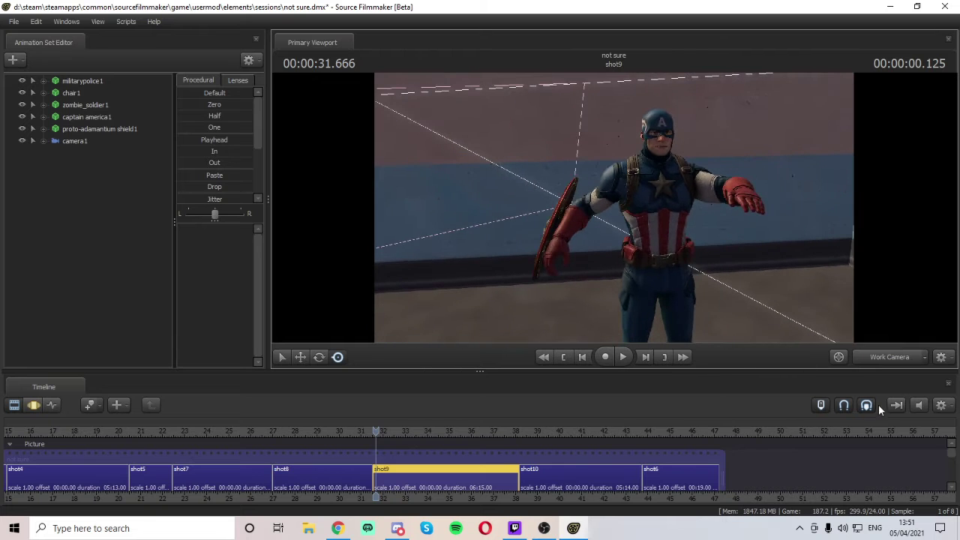
{"action": "left_click", "coordinate": [886, 358]}
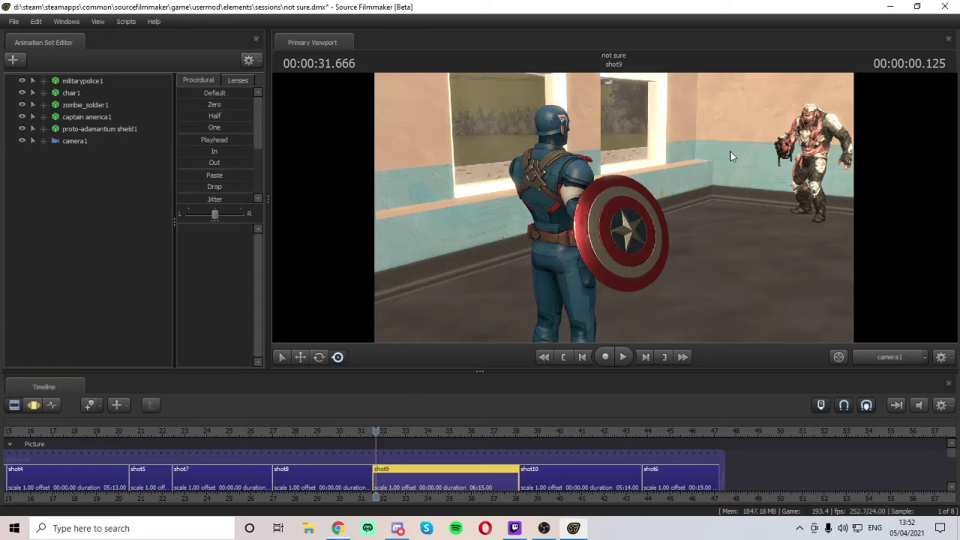
{"action": "left_click", "coordinate": [654, 212]}
{"action": "left_click", "coordinate": [478, 280]}
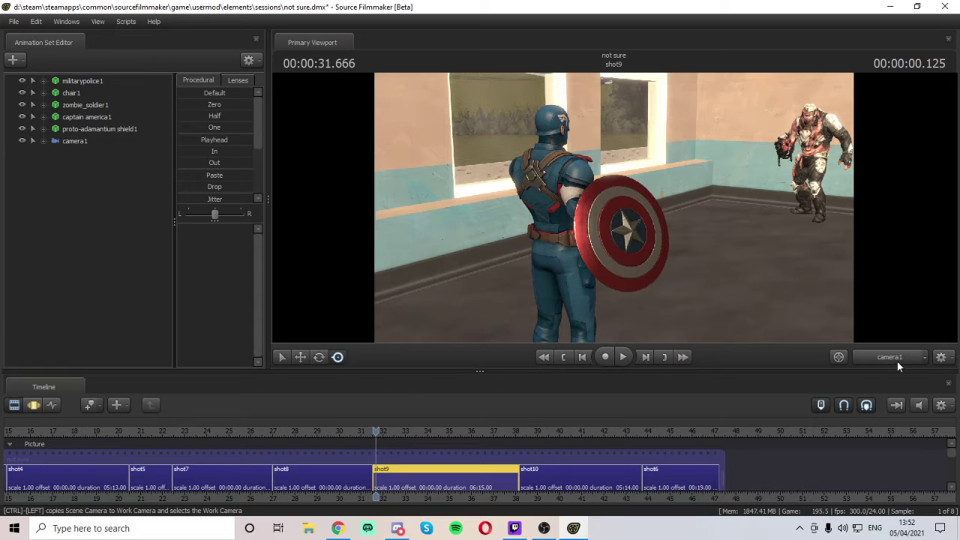
- Return to the Work Camera, switch to the Motion Editor, and set up rotation of Captain America's body bones
{"action": "left_click", "coordinate": [898, 360]}
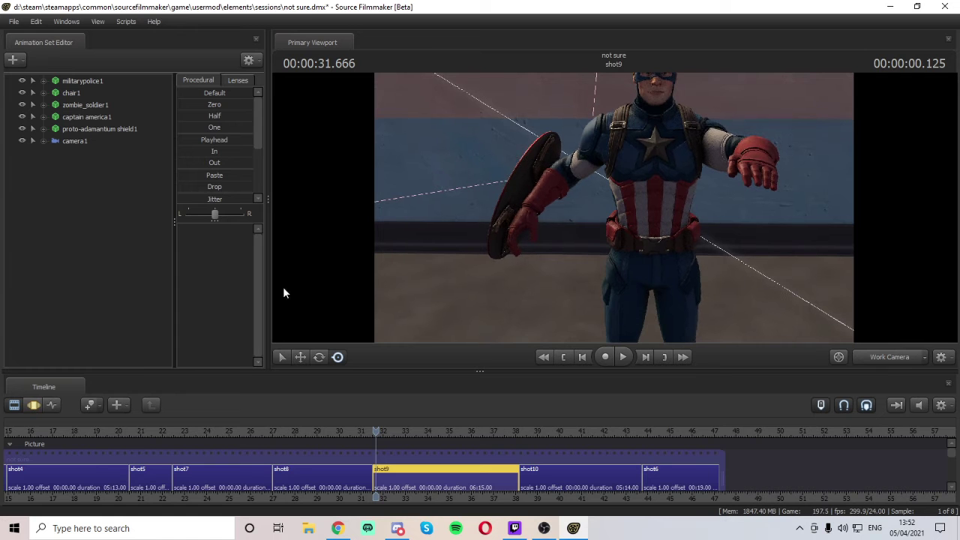
{"action": "left_click", "coordinate": [32, 404]}
{"action": "left_click_drag", "start_coordinate": [624, 199], "coordinate": [643, 165]}
{"action": "left_click", "coordinate": [635, 188]}
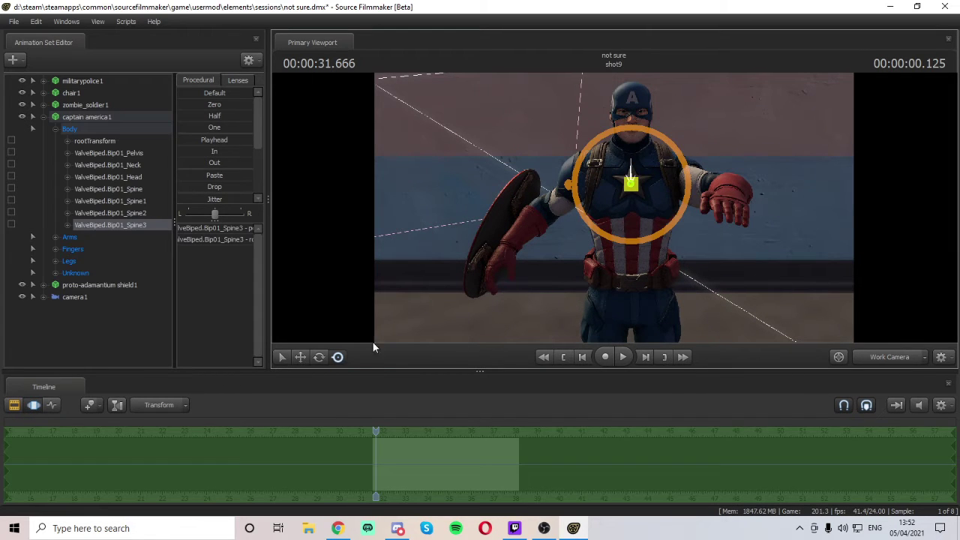
{"action": "left_click_drag", "start_coordinate": [632, 187], "coordinate": [614, 208]}
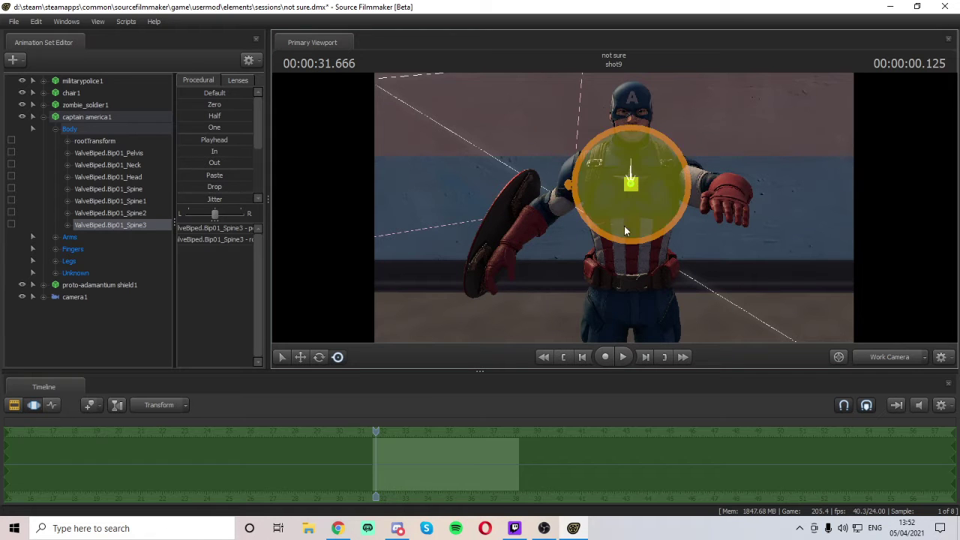
{"action": "left_click", "coordinate": [632, 288]}
{"action": "left_click_drag", "start_coordinate": [632, 289], "coordinate": [630, 268]}
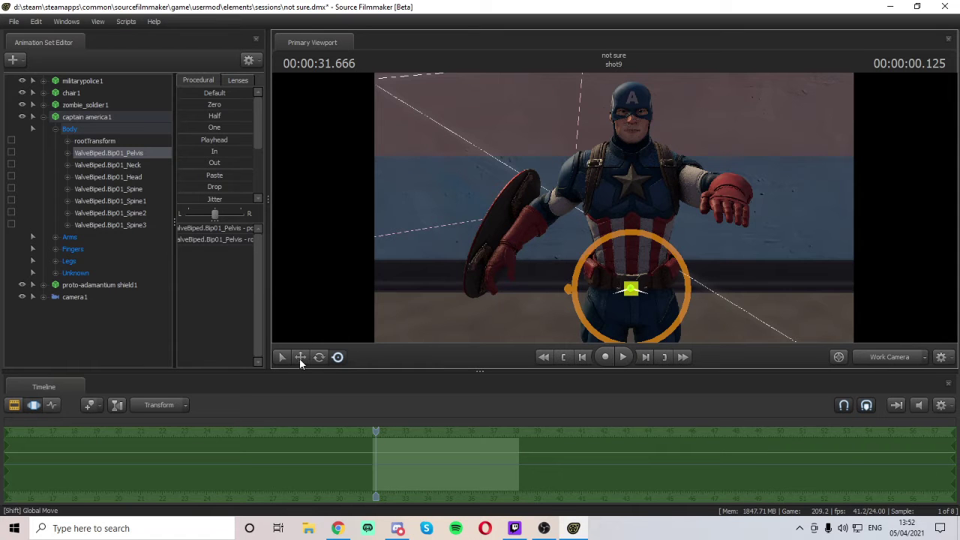
{"action": "left_click", "coordinate": [319, 357]}
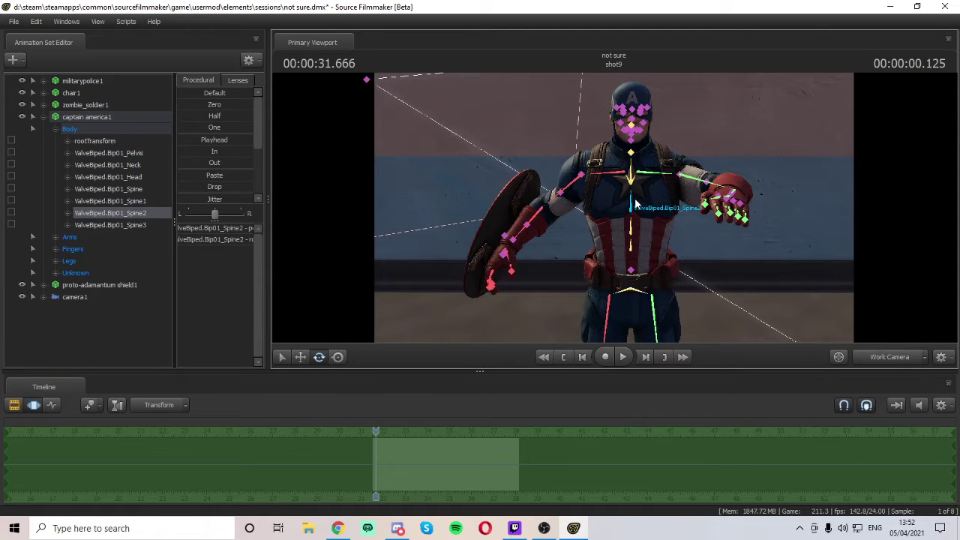
- Bend Captain America's torso sideways toward his right arm by rotating the Spine, Spine1, Spine2 and Spine3 bones
{"action": "left_click", "coordinate": [636, 217]}
{"action": "key", "text": "ctrl"}
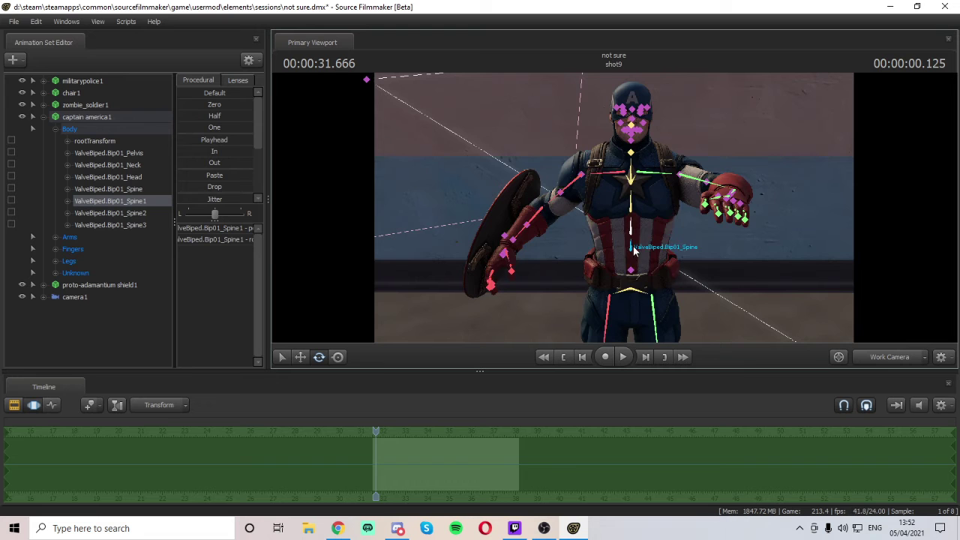
{"action": "left_click", "coordinate": [634, 259]}
{"action": "left_click_drag", "start_coordinate": [632, 252], "coordinate": [630, 228]}
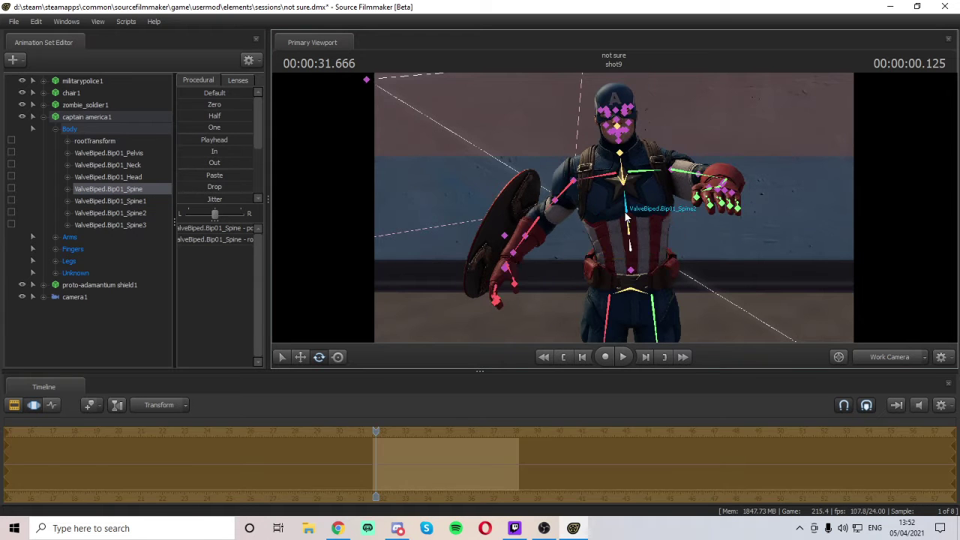
{"action": "left_click", "coordinate": [630, 227]}
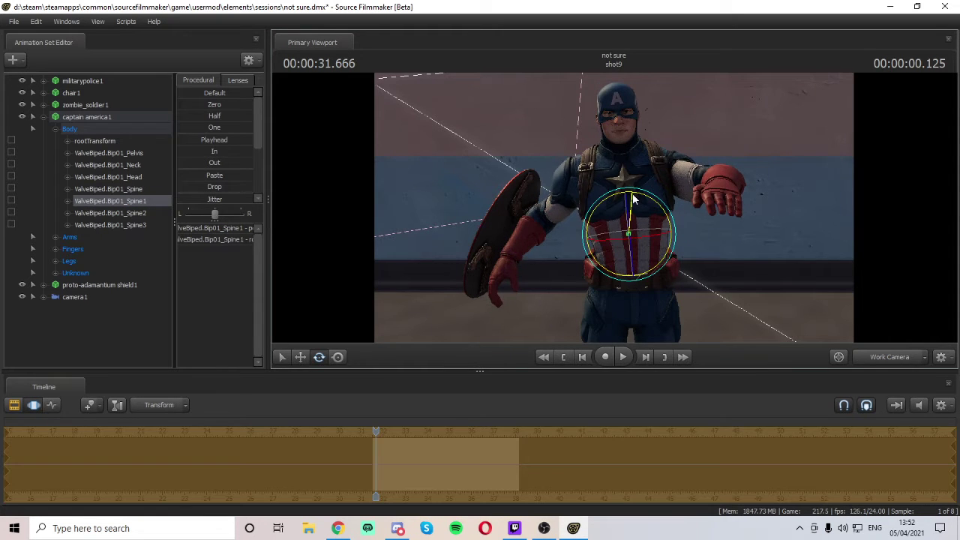
{"action": "key", "text": "ctrl"}
{"action": "left_click", "coordinate": [627, 188]}
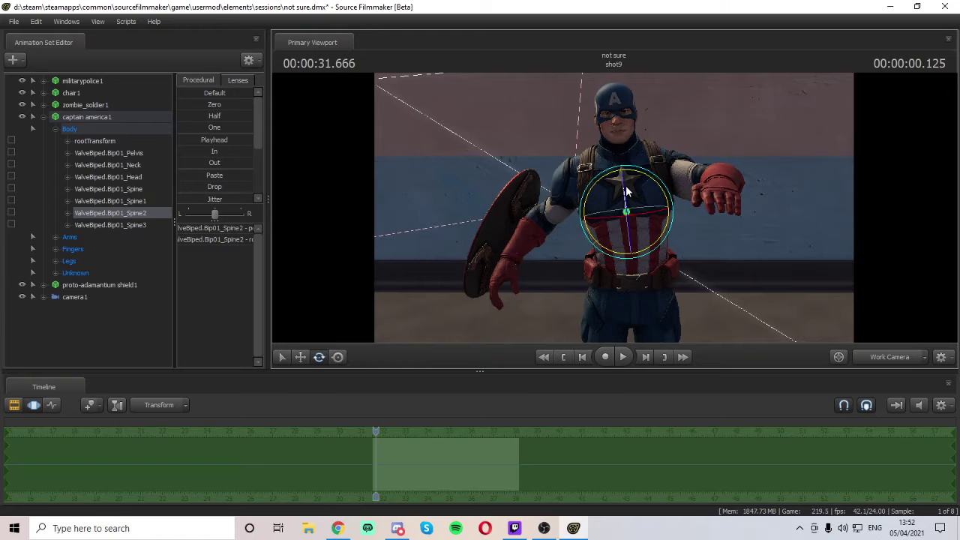
{"action": "left_click_drag", "start_coordinate": [626, 188], "coordinate": [622, 150]}
{"action": "left_click", "coordinate": [622, 180], "text": "ctrl"}
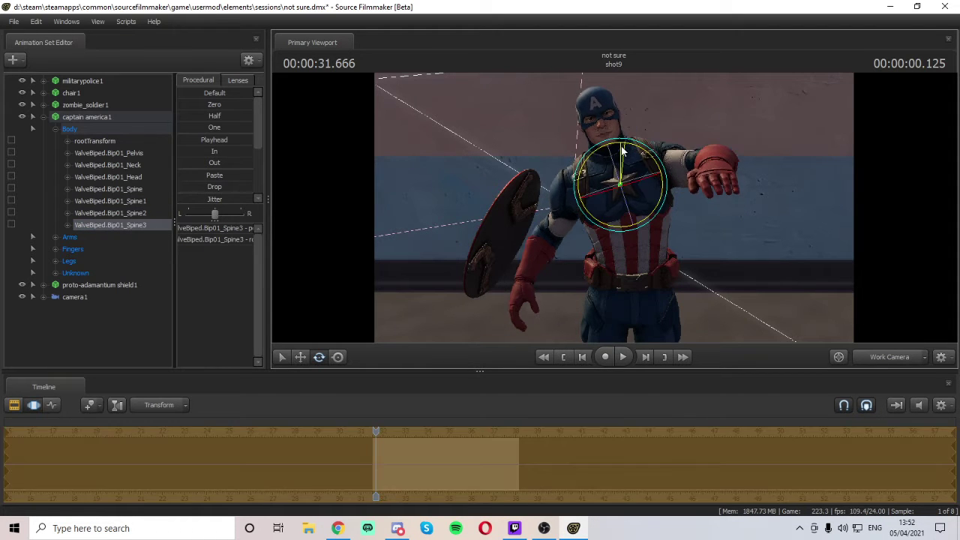
- Rotate the ValveBiped.Bip01_Neck bone to tilt Captain America's head toward his right shoulder
{"action": "left_click_drag", "start_coordinate": [649, 232], "coordinate": [679, 220]}
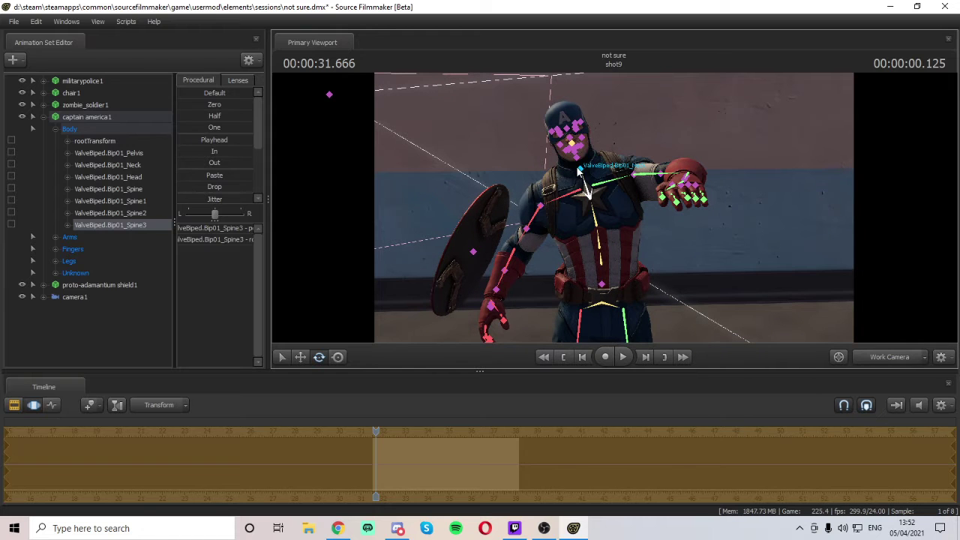
{"action": "left_click", "coordinate": [580, 172]}
{"action": "left_click_drag", "start_coordinate": [590, 129], "coordinate": [577, 144]}
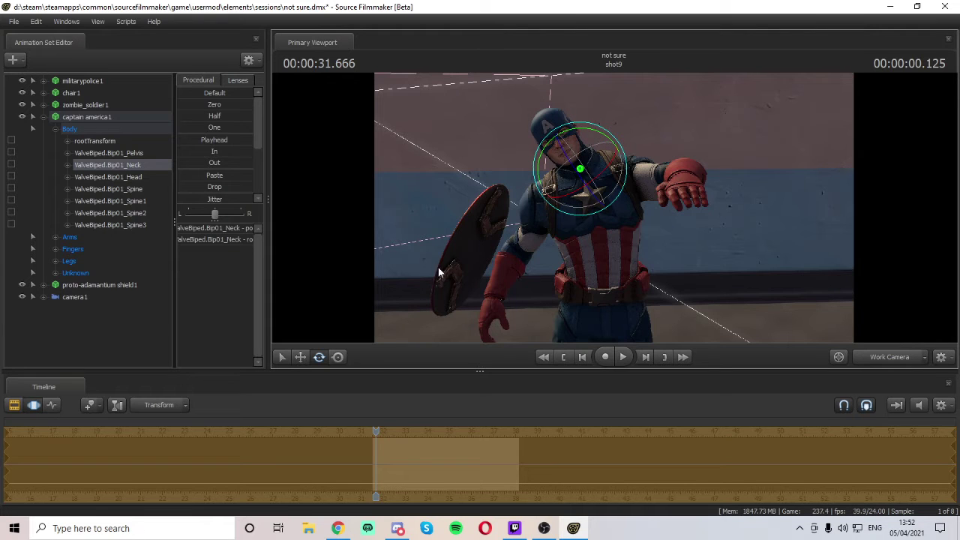
- Rotate the ValveBiped.Bip01_R_Thigh bone so Captain America's right leg swings back behind the left one
{"action": "mouse_move", "coordinate": [498, 334]}
{"action": "left_mouse_down"}
{"action": "mouse_move", "coordinate": [513, 333]}
{"action": "mouse_move", "coordinate": [498, 352]}
{"action": "left_mouse_up"}
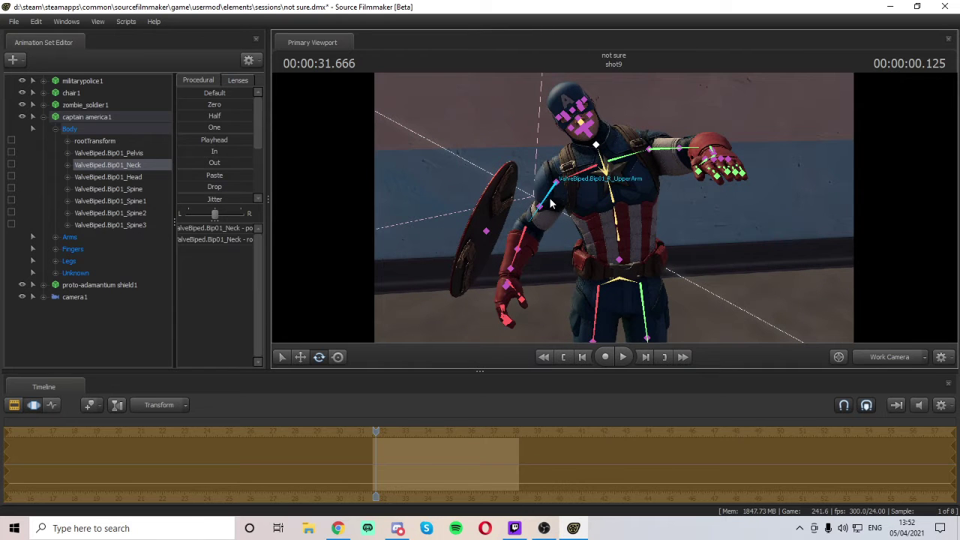
{"action": "left_click_drag", "start_coordinate": [450, 217], "coordinate": [467, 255]}
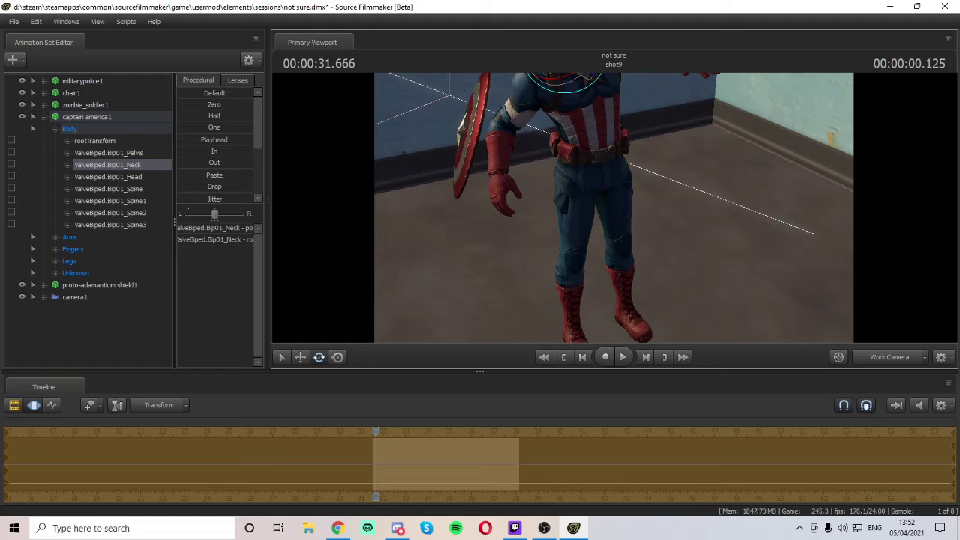
{"action": "key", "text": "ctrl"}
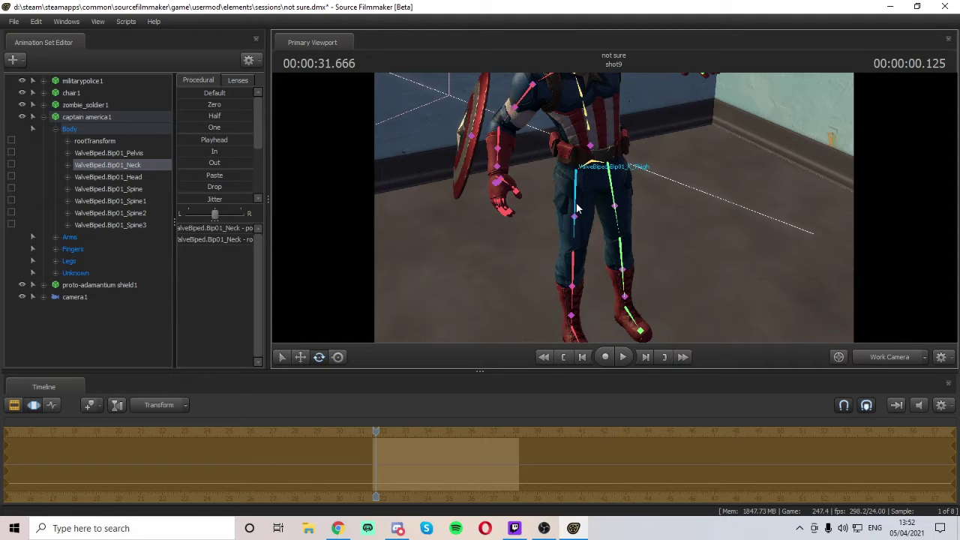
{"action": "left_click", "coordinate": [576, 209]}
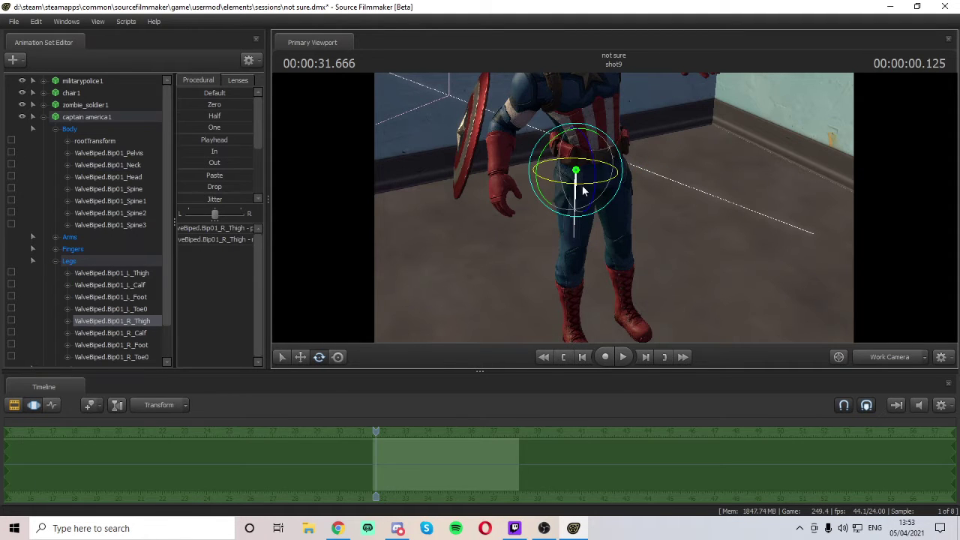
{"action": "left_click_drag", "start_coordinate": [564, 190], "coordinate": [535, 196]}
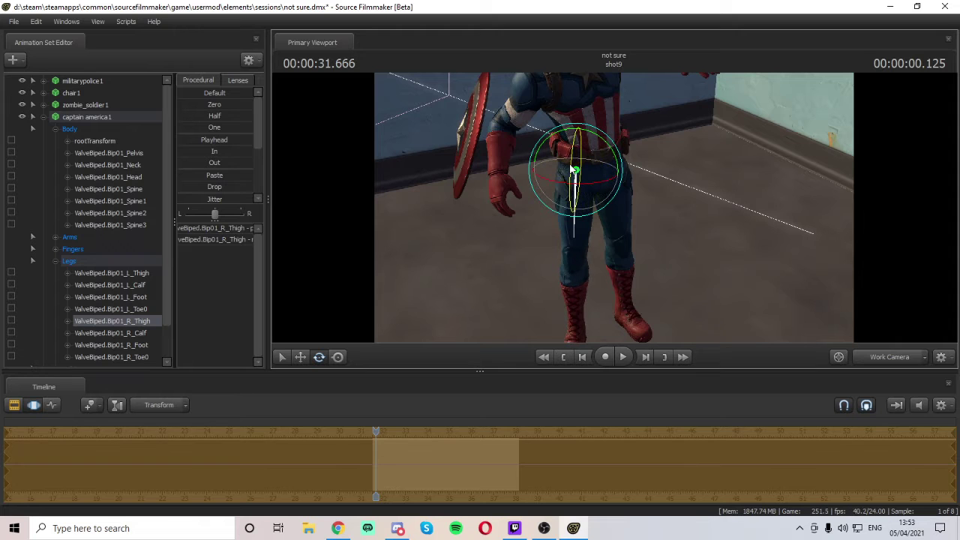
{"action": "left_click_drag", "start_coordinate": [573, 171], "coordinate": [552, 180]}
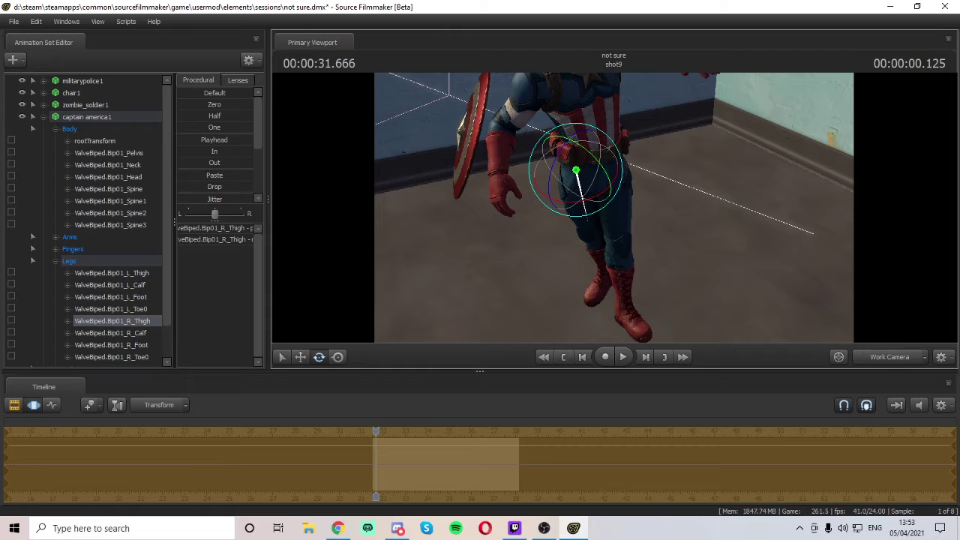
- Pose Captain America's left leg under his body by rotating its thigh, calf and foot bones
{"action": "key", "text": "alt+Tab"}
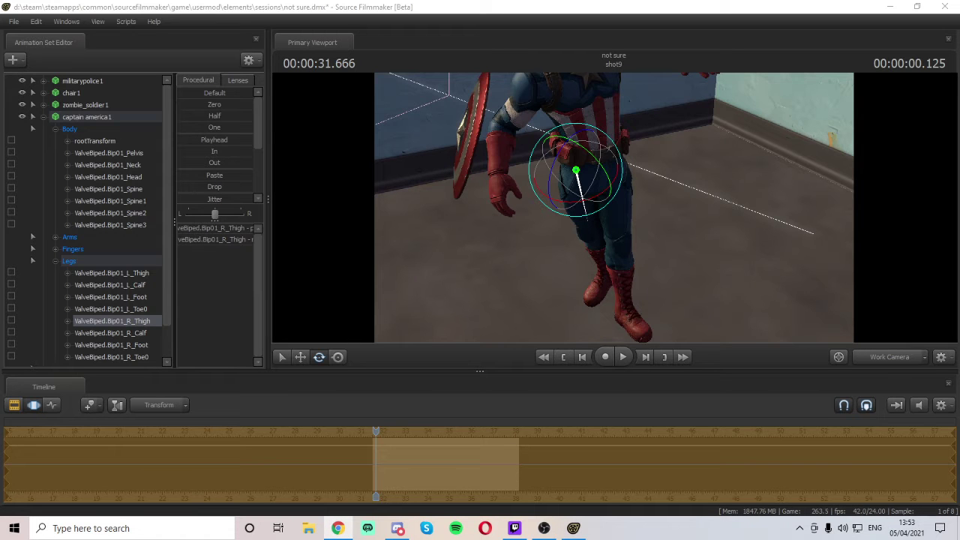
{"action": "key", "text": "d"}
{"action": "left_click_drag", "start_coordinate": [867, 177], "coordinate": [616, 218]}
{"action": "left_click", "coordinate": [643, 255], "text": "ctrl"}
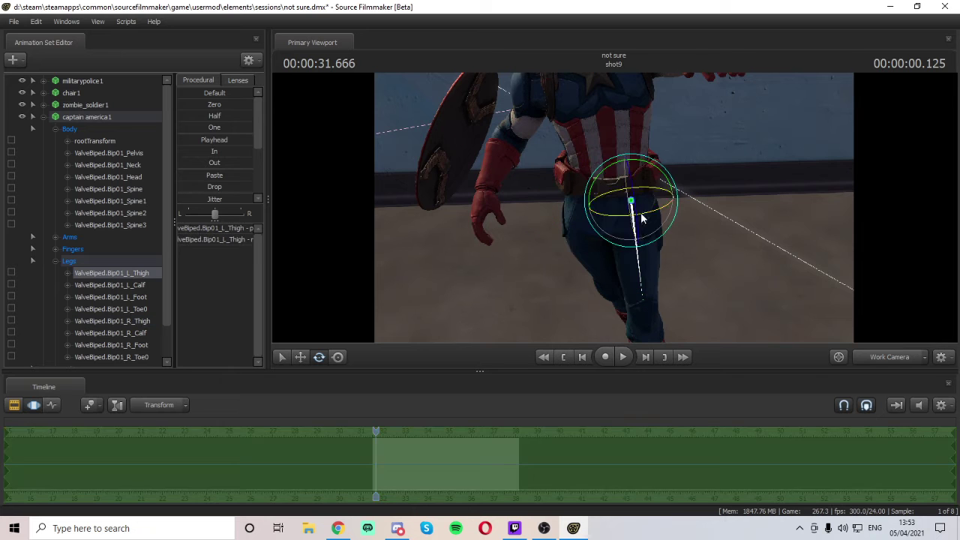
{"action": "left_click_drag", "start_coordinate": [649, 164], "coordinate": [651, 164]}
{"action": "left_click_drag", "start_coordinate": [647, 262], "coordinate": [638, 315]}
{"action": "left_click", "coordinate": [667, 232]}
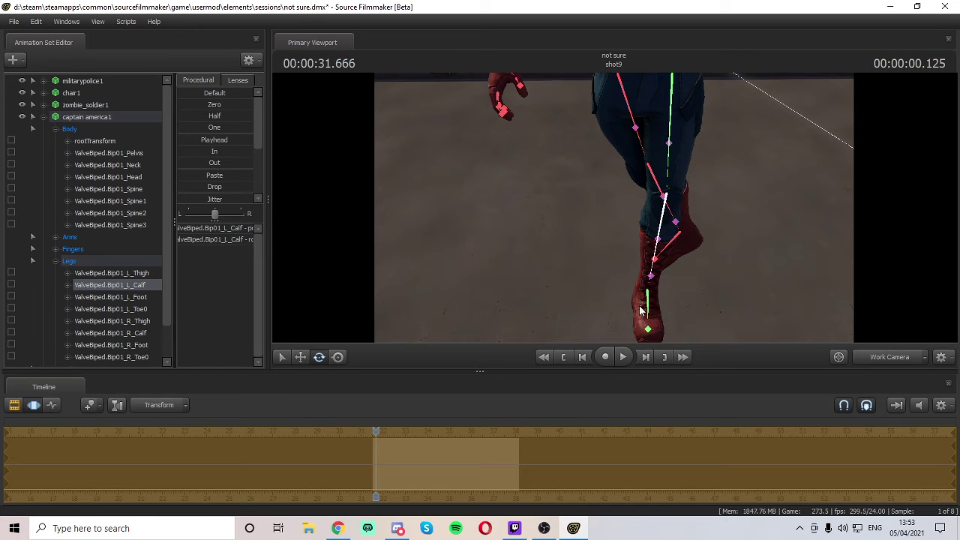
{"action": "left_click", "coordinate": [650, 297]}
{"action": "left_click_drag", "start_coordinate": [650, 260], "coordinate": [642, 262]}
- Rotate the ValveBiped.Bip01_R_Toe0 bone to bend the toes of Captain America's rear foot
{"action": "left_click_drag", "start_coordinate": [577, 227], "coordinate": [617, 231]}
{"action": "key", "text": "w"}
{"action": "left_click", "coordinate": [555, 231]}
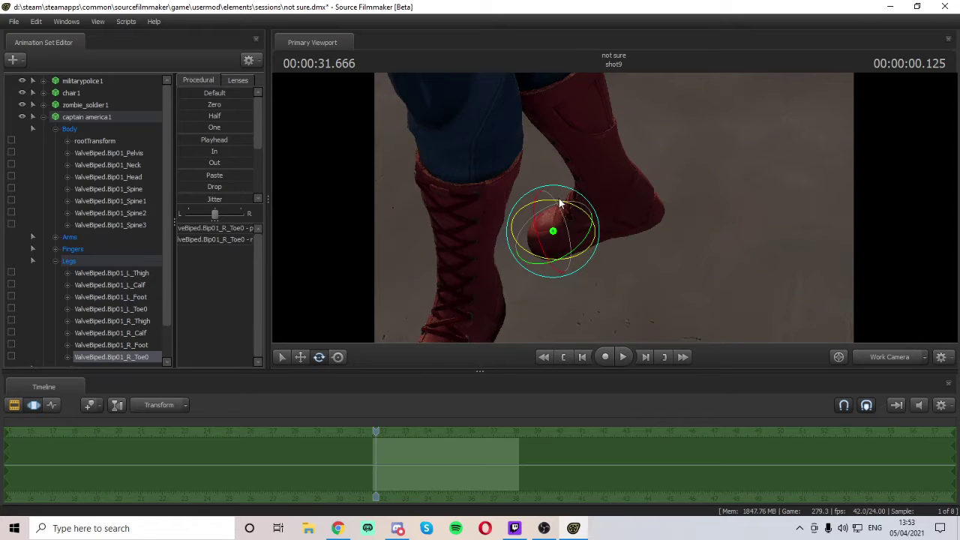
{"action": "left_click_drag", "start_coordinate": [566, 200], "coordinate": [595, 182]}
- Try to adjust the turn of Captain America's torso at the ValveBiped.Bip01_Spine2 bone
{"action": "key", "text": "a"}
{"action": "key", "text": "s"}
{"action": "key", "text": "d"}
{"action": "key", "text": "s"}
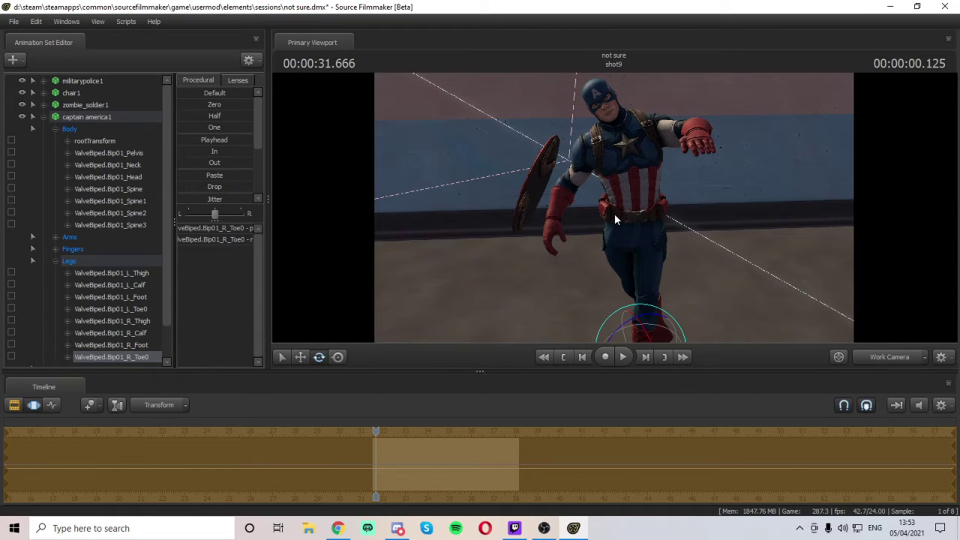
{"action": "left_click", "coordinate": [615, 212]}
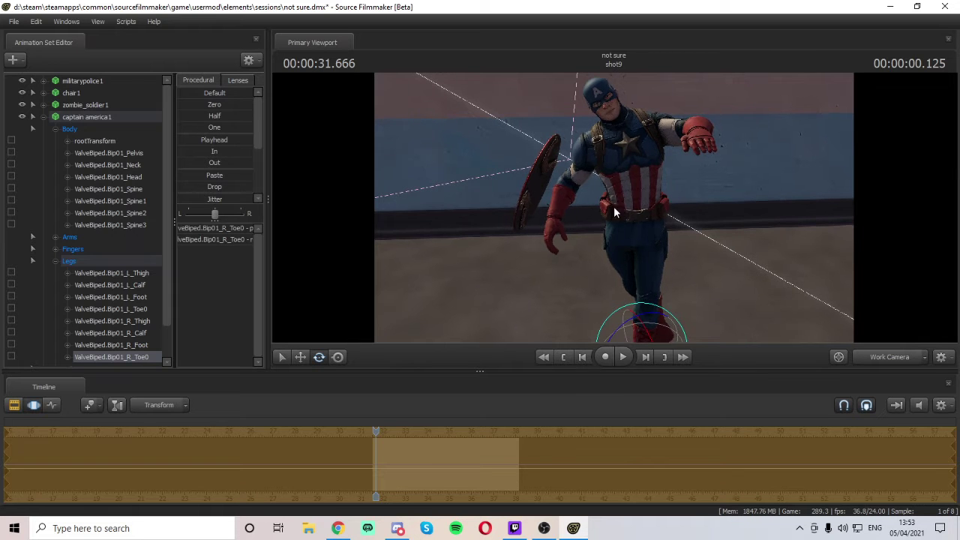
{"action": "left_click", "coordinate": [632, 161]}
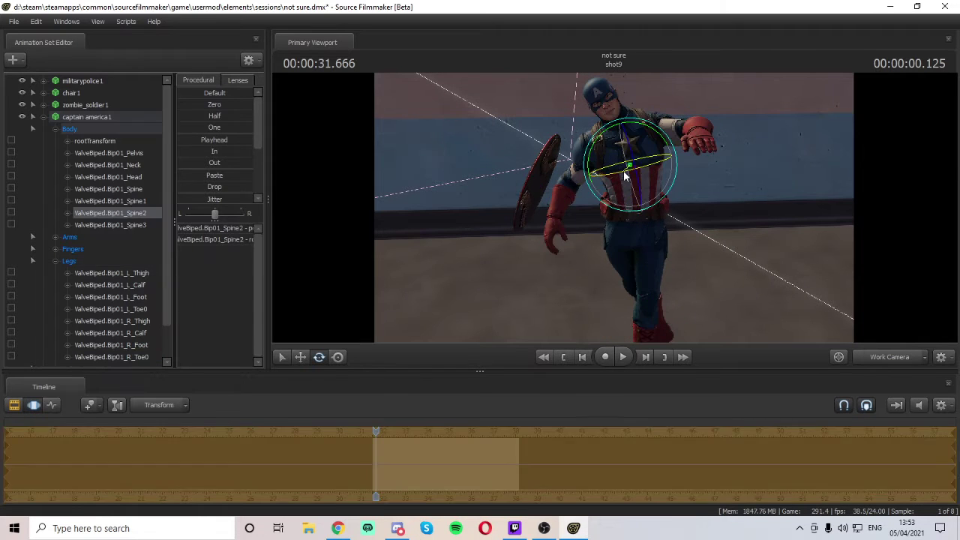
{"action": "mouse_move", "coordinate": [626, 168]}
{"action": "left_mouse_down"}
{"action": "mouse_move", "coordinate": [650, 168]}
{"action": "mouse_move", "coordinate": [627, 177]}
{"action": "left_mouse_up"}
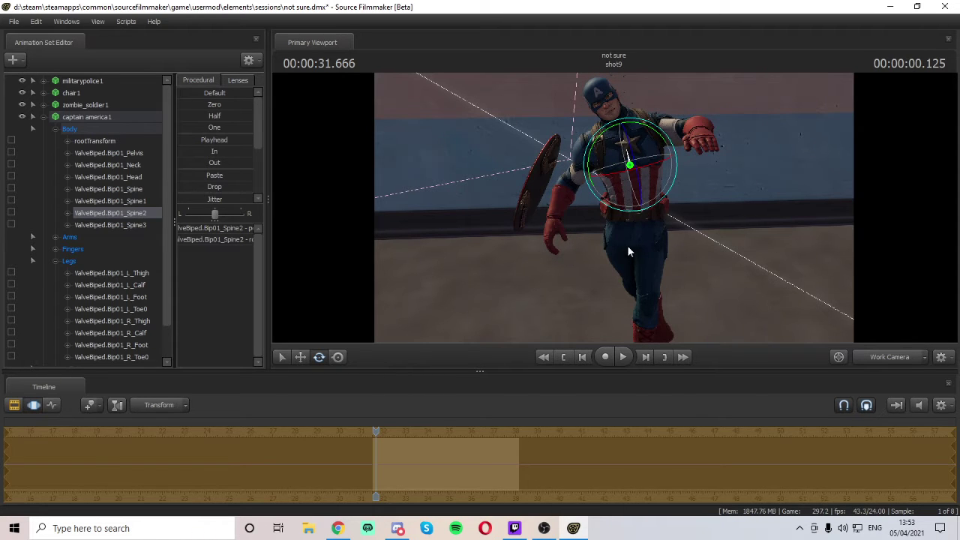
- Rotate the ValveBiped.Bip01_R_UpperArm bone to swing Captain America's right arm up across his chest
{"action": "left_click", "coordinate": [578, 170]}
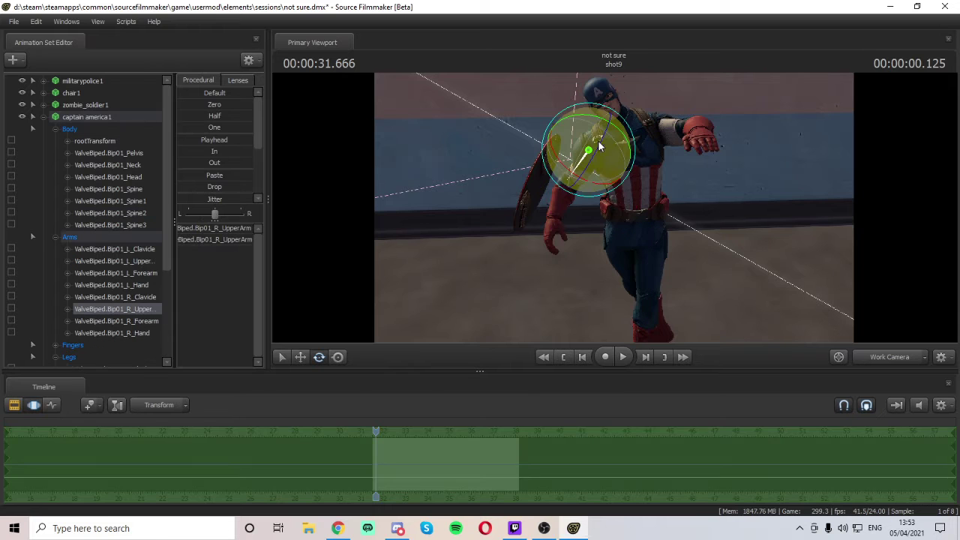
{"action": "left_click_drag", "start_coordinate": [603, 134], "coordinate": [635, 86]}
{"action": "left_click_drag", "start_coordinate": [588, 166], "coordinate": [621, 132]}
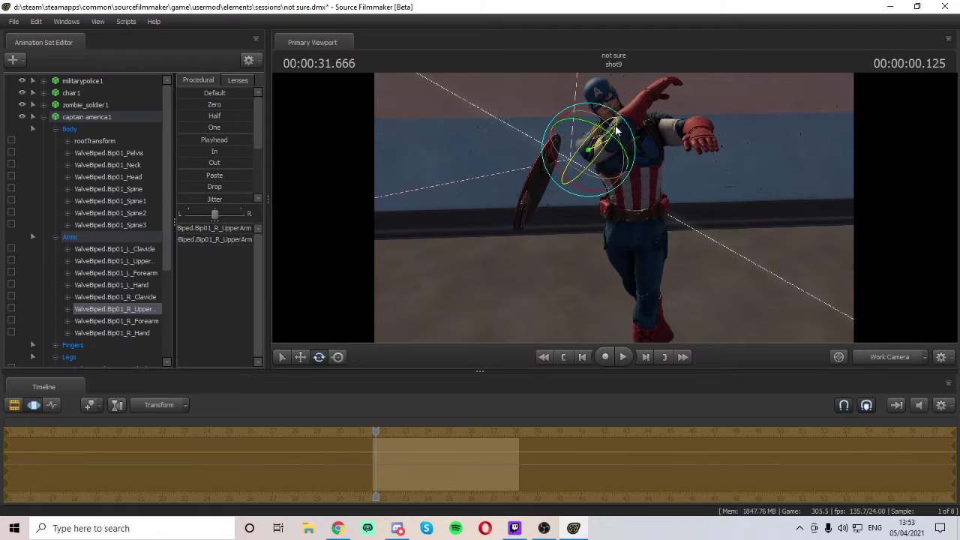
- Try twisting Captain America's torso at the ValveBiped.Bip01_Spine2 bone, and undo that rotation
{"action": "left_click", "coordinate": [632, 154], "text": "ctrl"}
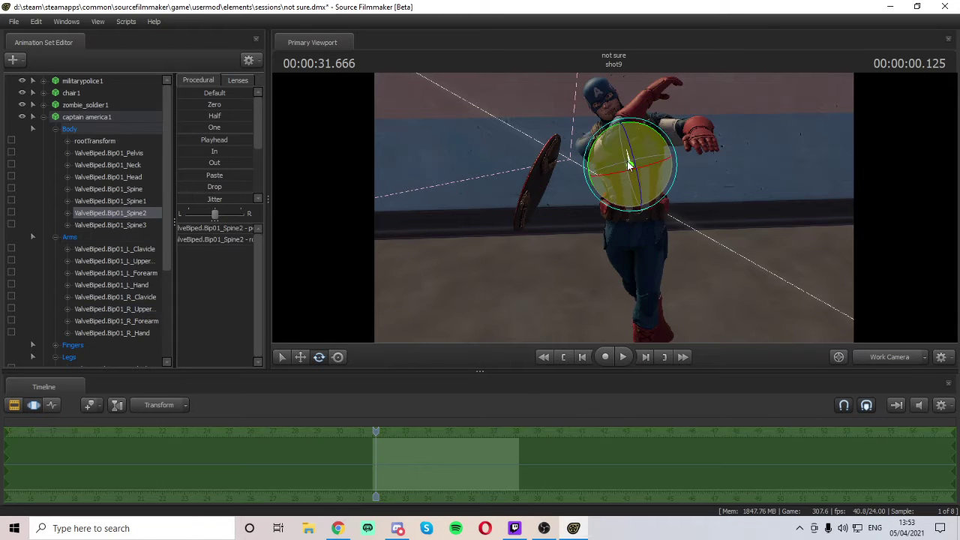
{"action": "left_click_drag", "start_coordinate": [629, 162], "coordinate": [636, 175]}
{"action": "key", "text": "q"}
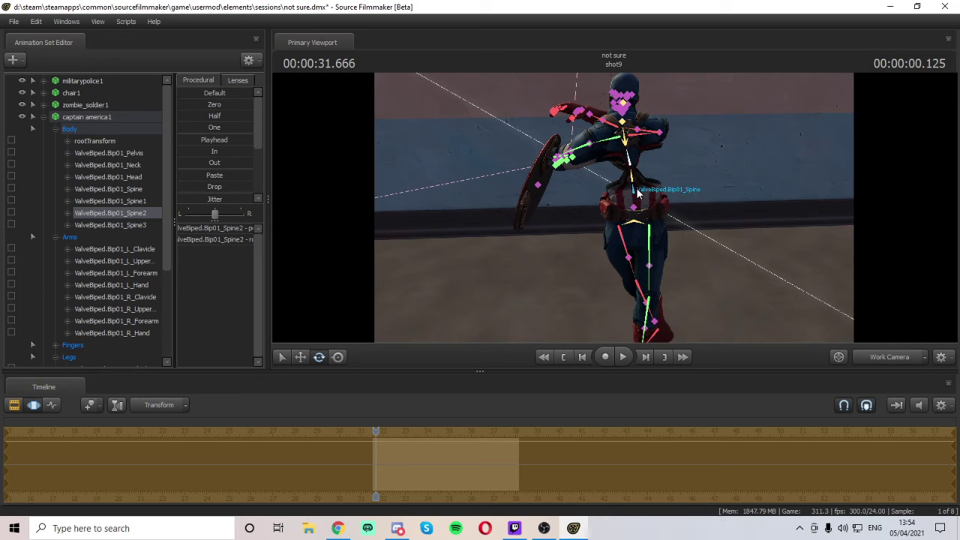
{"action": "key", "text": "ctrl+z"}
- Select the ValveBiped.Bip01_Spine3 bone and return Captain America's right arm to its lowered position beside his body
{"action": "left_click", "coordinate": [626, 144], "text": "ctrl"}
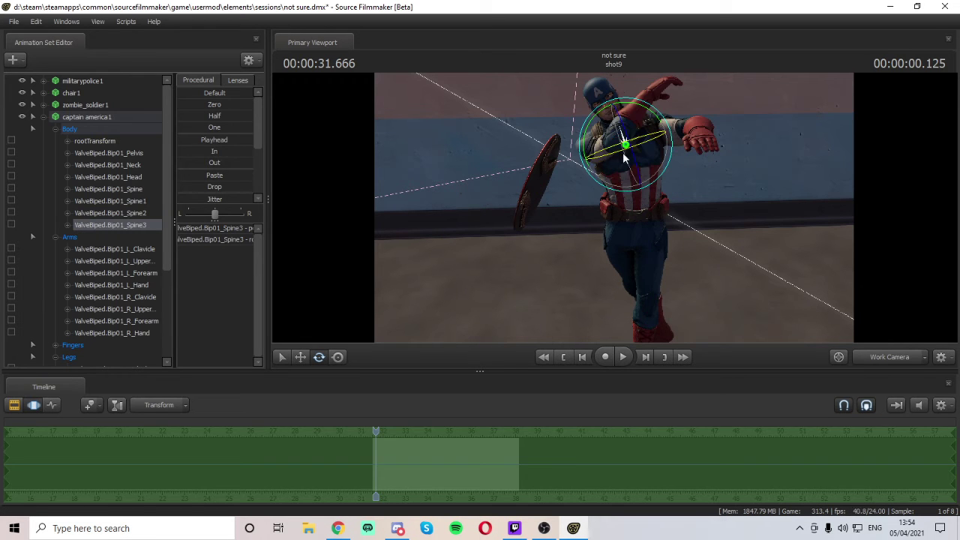
{"action": "mouse_move", "coordinate": [627, 150]}
{"action": "left_mouse_down"}
{"action": "mouse_move", "coordinate": [641, 139]}
{"action": "mouse_move", "coordinate": [636, 160]}
{"action": "left_mouse_up"}
{"action": "key", "text": "q"}
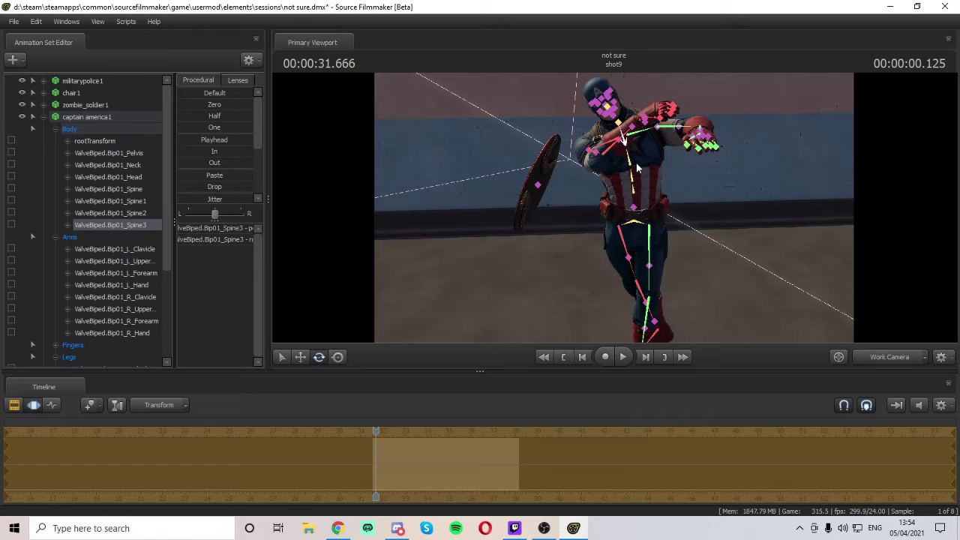
{"action": "key", "text": "e"}
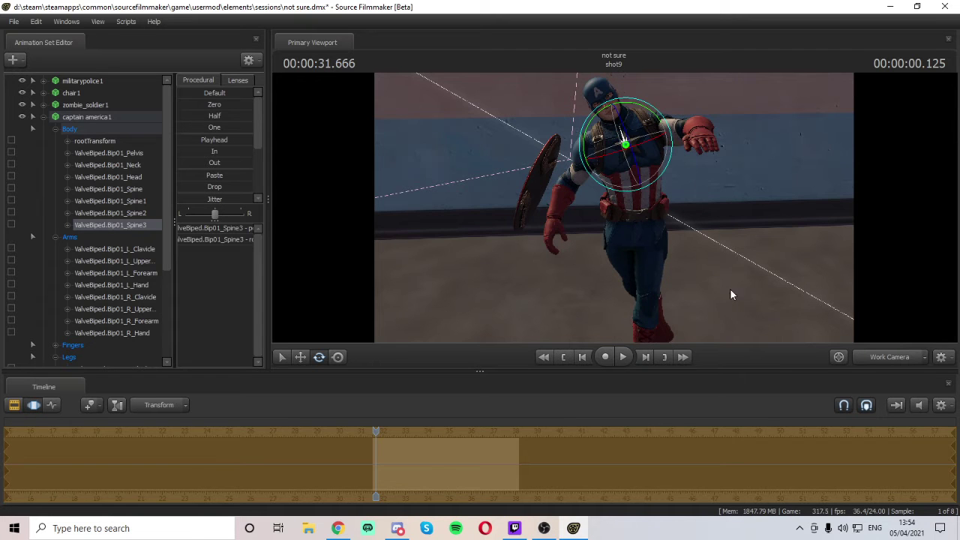
- Collapse Captain America's control groups and select the pack bone of proto-adamantium shield1
{"action": "left_click_drag", "start_coordinate": [730, 290], "coordinate": [757, 259]}
{"action": "key", "text": "a"}
{"action": "key", "text": "w"}
{"action": "left_click", "coordinate": [55, 237]}
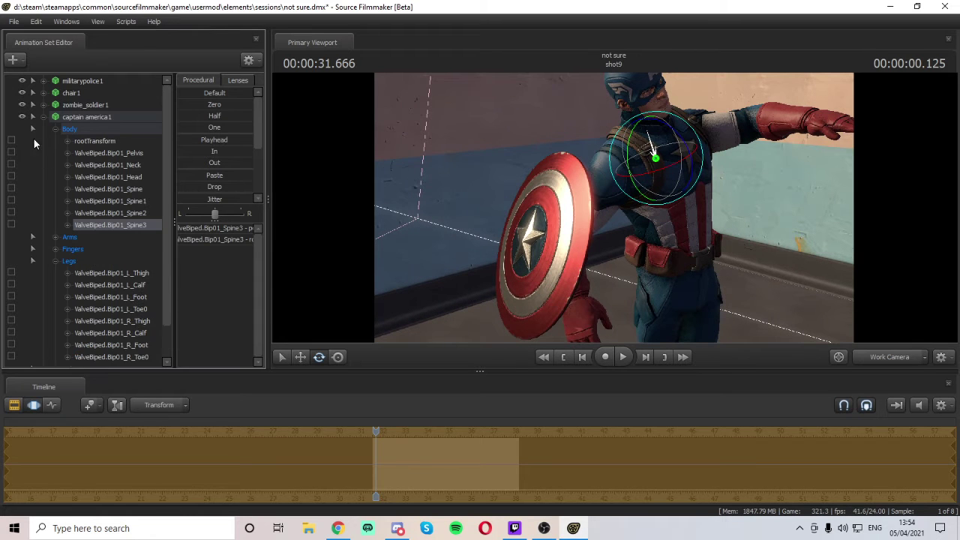
{"action": "left_click", "coordinate": [57, 129]}
{"action": "left_click", "coordinate": [54, 165]}
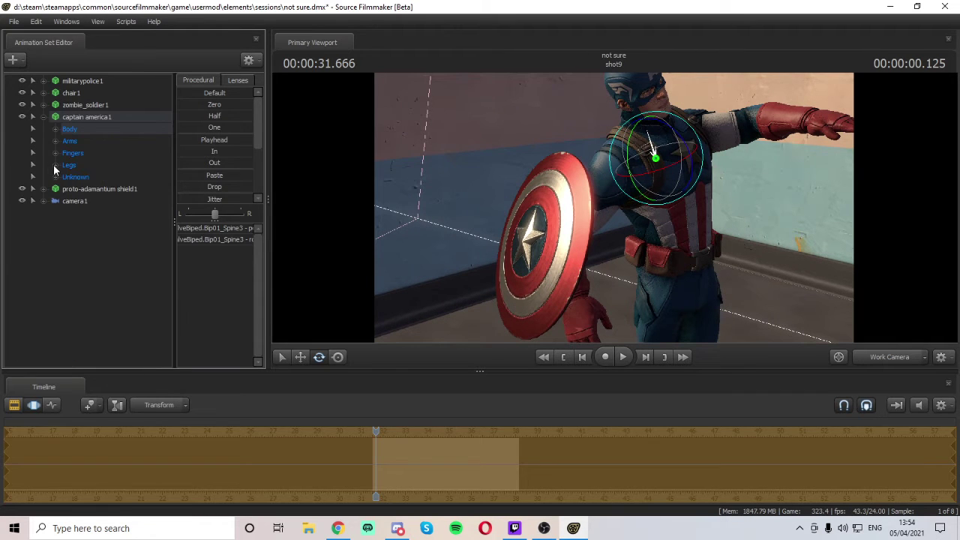
{"action": "left_click", "coordinate": [43, 116]}
{"action": "left_click", "coordinate": [63, 224]}
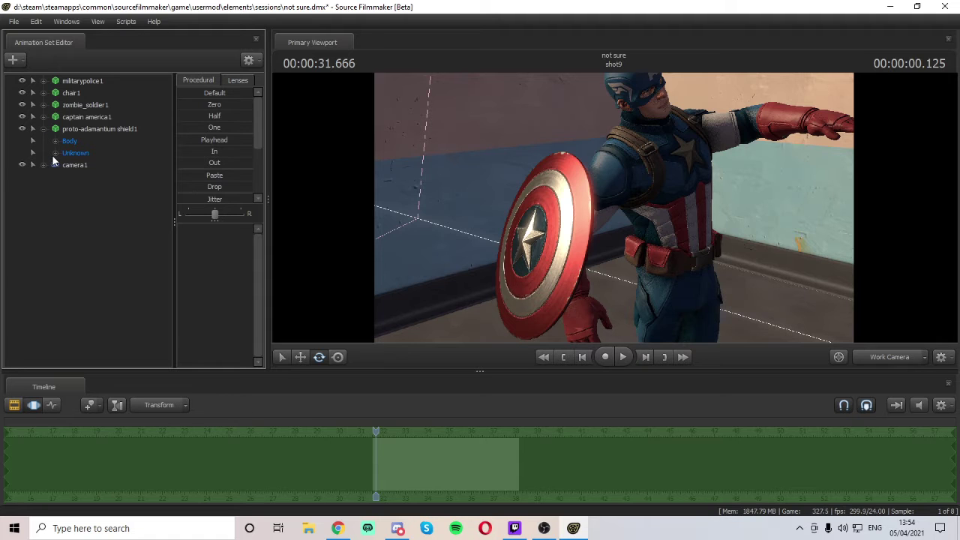
{"action": "left_click", "coordinate": [54, 154]}
{"action": "left_click", "coordinate": [94, 166]}
- Move the shield's pack bone toward the outside of Captain America's right forearm
{"action": "left_click_drag", "start_coordinate": [571, 204], "coordinate": [518, 174]}
{"action": "mouse_move", "coordinate": [391, 318]}
{"action": "left_mouse_down"}
{"action": "mouse_move", "coordinate": [375, 318]}
{"action": "mouse_move", "coordinate": [405, 318]}
{"action": "mouse_move", "coordinate": [391, 318]}
{"action": "left_mouse_up"}
{"action": "left_click_drag", "start_coordinate": [300, 370], "coordinate": [302, 367]}
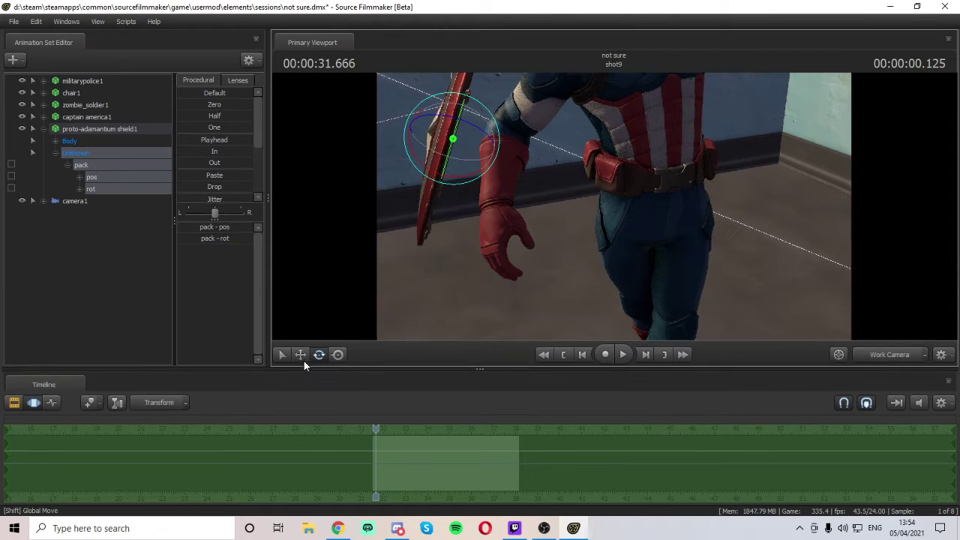
{"action": "left_click", "coordinate": [303, 359]}
{"action": "left_click_drag", "start_coordinate": [390, 300], "coordinate": [342, 240]}
{"action": "left_click_drag", "start_coordinate": [620, 262], "coordinate": [615, 300]}
{"action": "mouse_move", "coordinate": [593, 215]}
{"action": "left_mouse_down"}
{"action": "mouse_move", "coordinate": [610, 203]}
{"action": "mouse_move", "coordinate": [562, 202]}
{"action": "mouse_move", "coordinate": [584, 216]}
{"action": "left_mouse_up"}
{"action": "left_click_drag", "start_coordinate": [600, 225], "coordinate": [604, 225]}
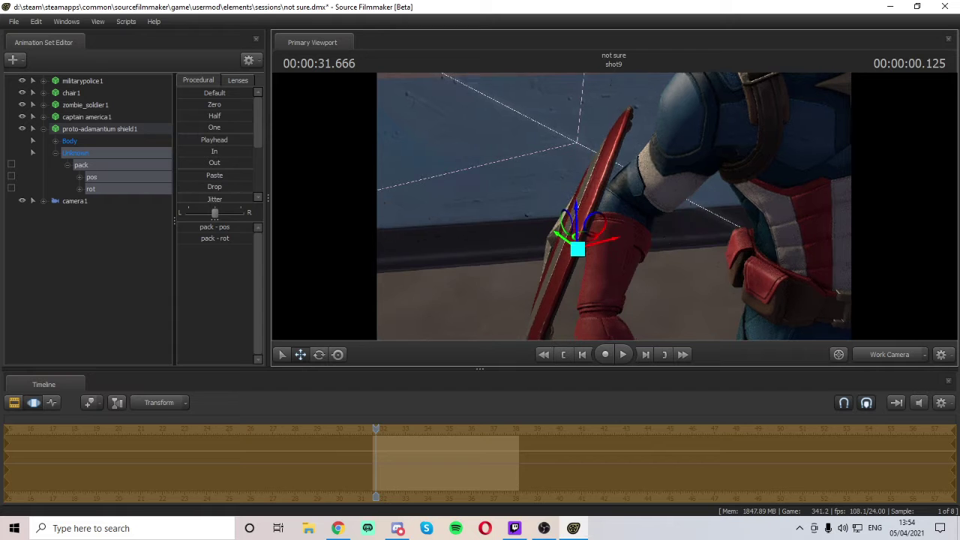
{"action": "right_click_drag", "start_coordinate": [593, 214], "coordinate": [529, 313]}
- Rotate the shield's pack bone to line the shield up with Captain America's right forearm
{"action": "left_click", "coordinate": [319, 355]}
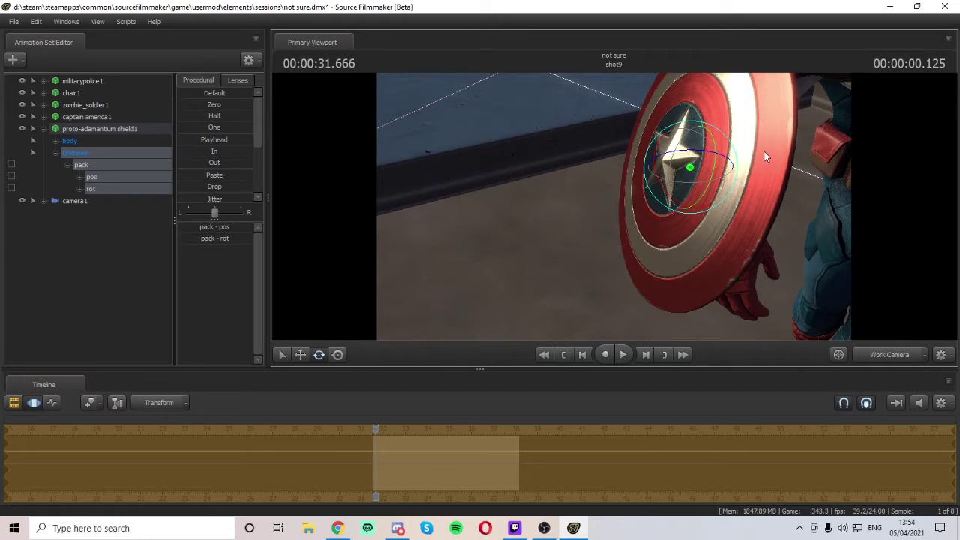
{"action": "left_click_drag", "start_coordinate": [701, 152], "coordinate": [750, 166]}
{"action": "right_click_drag", "start_coordinate": [667, 146], "coordinate": [490, 183]}
{"action": "left_click_drag", "start_coordinate": [493, 162], "coordinate": [501, 155]}
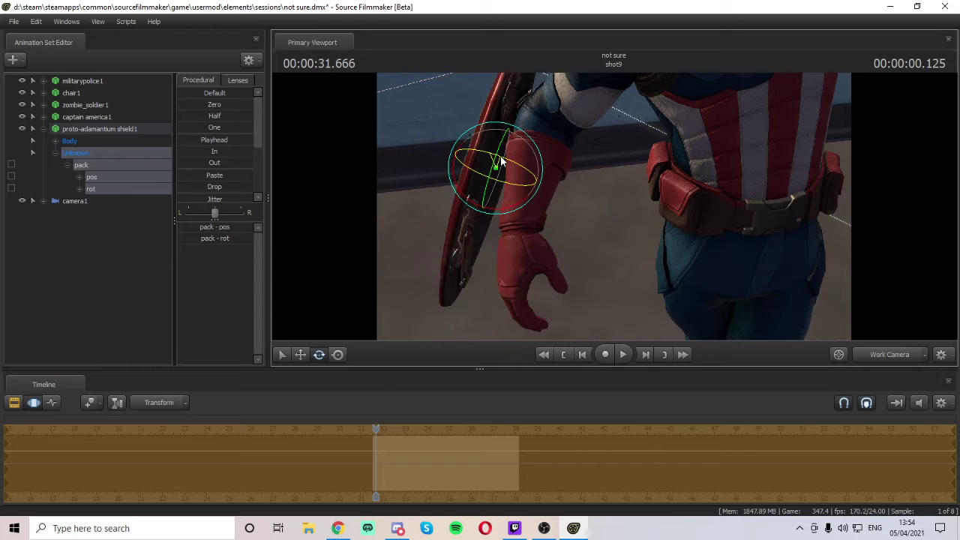
{"action": "left_click_drag", "start_coordinate": [478, 207], "coordinate": [484, 205]}
- Reposition the shield so its inner side sits against Captain America's right forearm and hand, checking the fit from several angles
{"action": "left_click", "coordinate": [300, 354]}
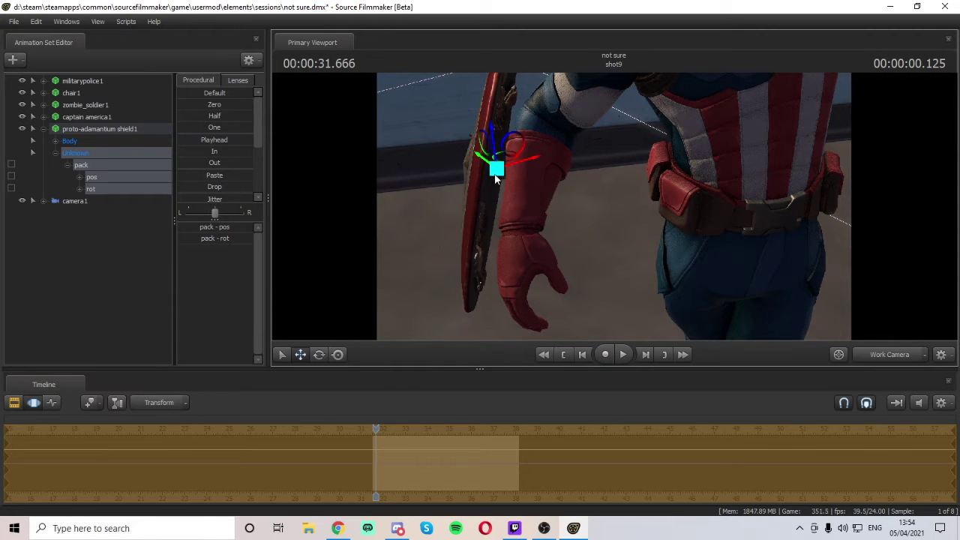
{"action": "left_click_drag", "start_coordinate": [522, 164], "coordinate": [492, 199]}
{"action": "key", "text": "a"}
{"action": "key", "text": "s"}
{"action": "key", "text": "w"}
{"action": "key", "text": "s"}
{"action": "key", "text": "w"}
{"action": "key", "text": "d"}
{"action": "key", "text": "d"}
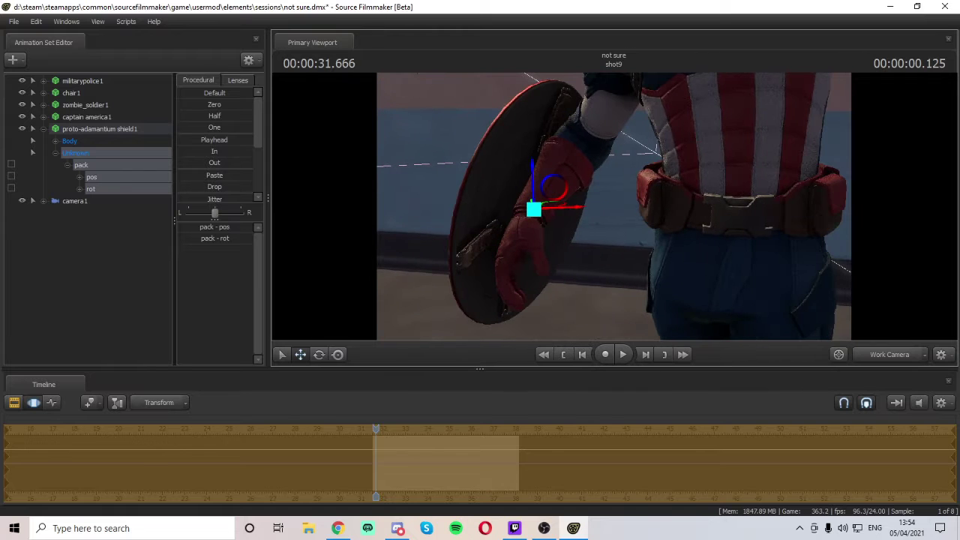
{"action": "left_click_drag", "start_coordinate": [607, 201], "coordinate": [719, 264]}
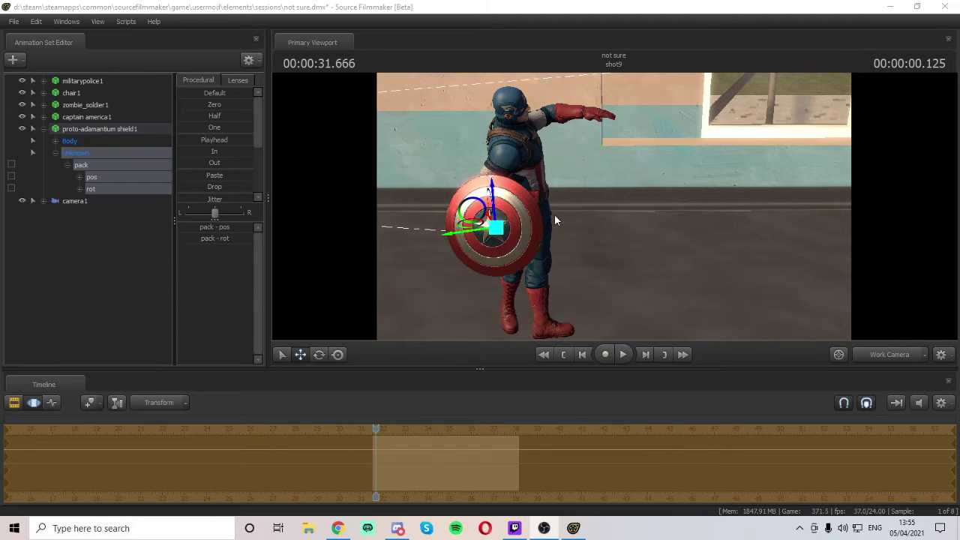
{"action": "left_click_drag", "start_coordinate": [554, 214], "coordinate": [788, 328]}
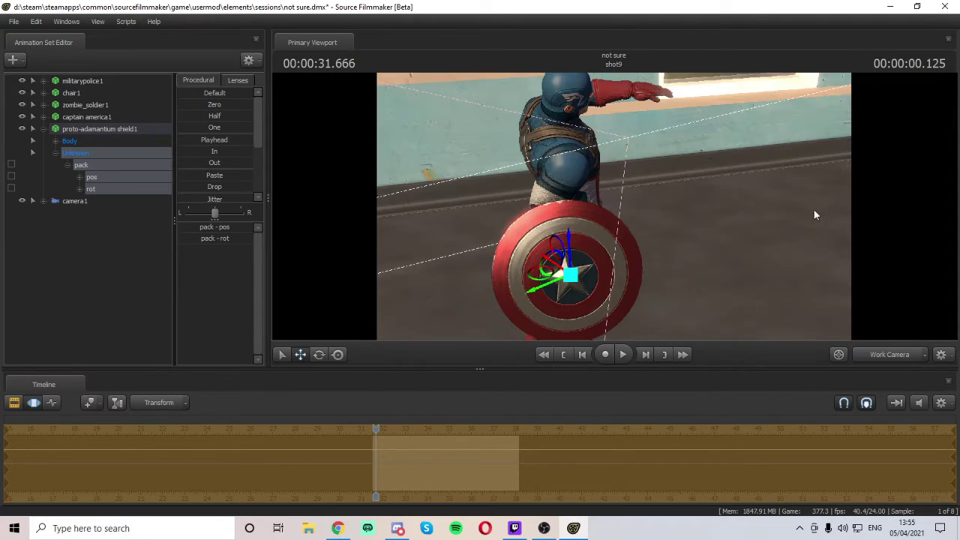
{"action": "left_click_drag", "start_coordinate": [815, 214], "coordinate": [815, 215]}
{"action": "left_click_drag", "start_coordinate": [615, 212], "coordinate": [615, 212]}
- Try rotating the upperarm_twist_02_l bone of Captain America's left arm, and undo that rotation
{"action": "left_click", "coordinate": [601, 161]}
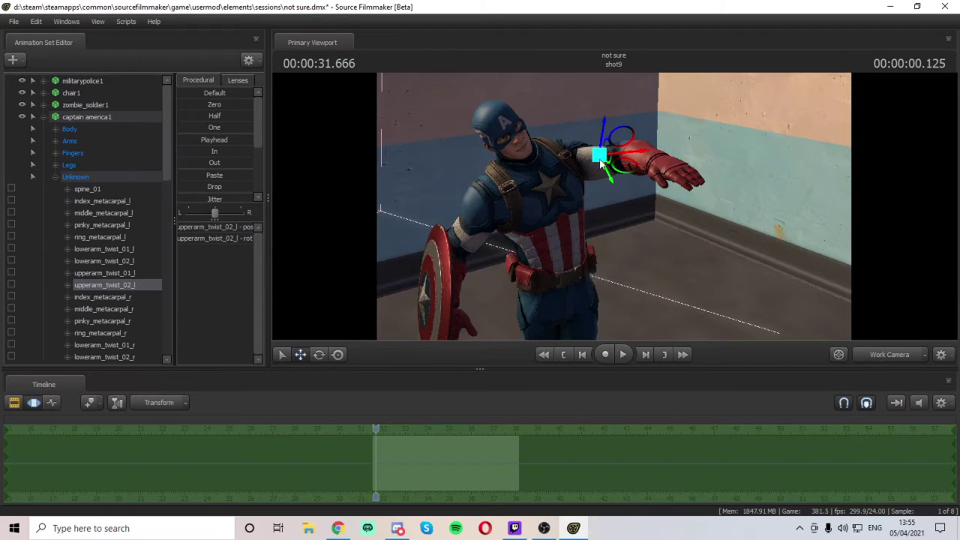
{"action": "left_click", "coordinate": [321, 354]}
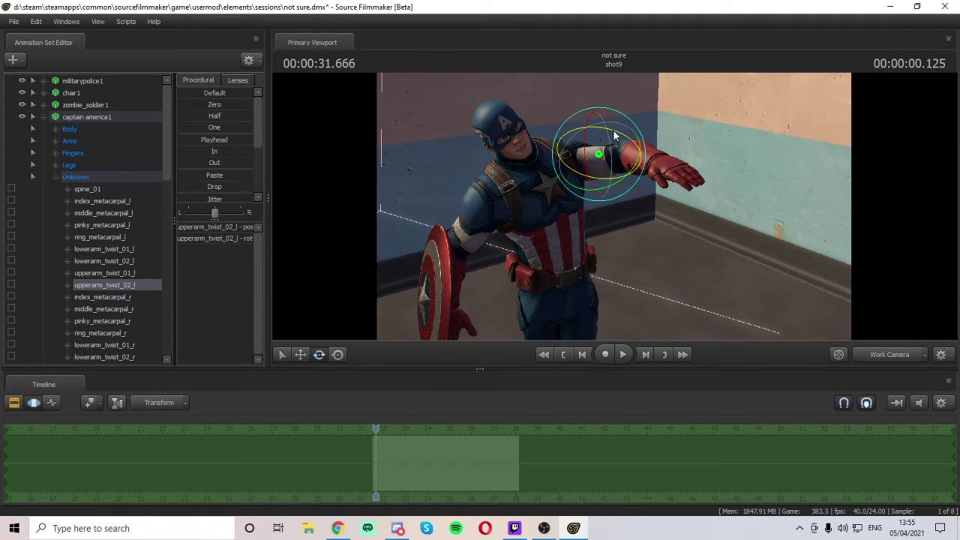
{"action": "left_click_drag", "start_coordinate": [613, 131], "coordinate": [591, 149]}
{"action": "key", "text": "ctrl+z"}
- Rotate the ValveBiped.Bip01_L_UpperArm bone to lower Captain America's outstretched left arm slightly
{"action": "left_click", "coordinate": [587, 157]}
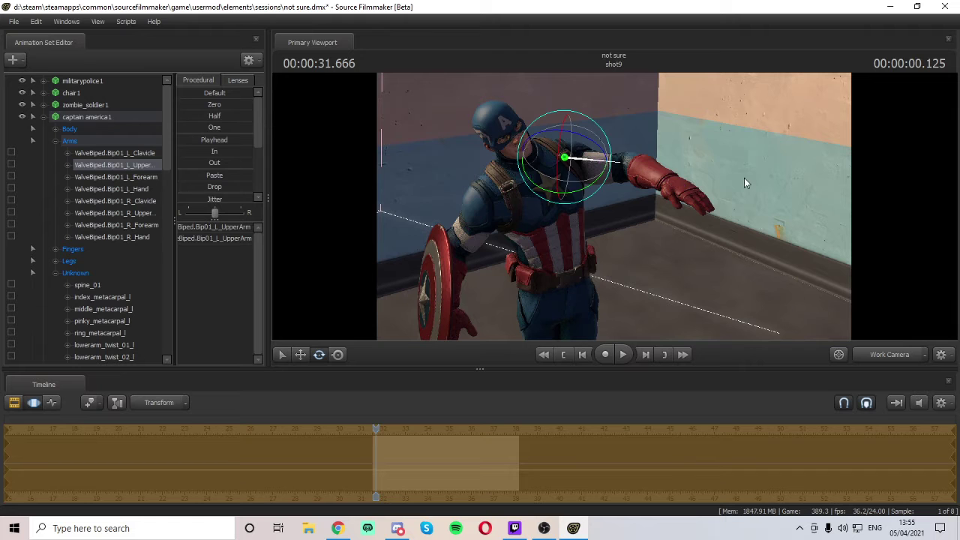
{"action": "left_click_drag", "start_coordinate": [744, 179], "coordinate": [734, 186]}
{"action": "key", "text": "a"}
{"action": "left_click_drag", "start_coordinate": [613, 206], "coordinate": [620, 218]}
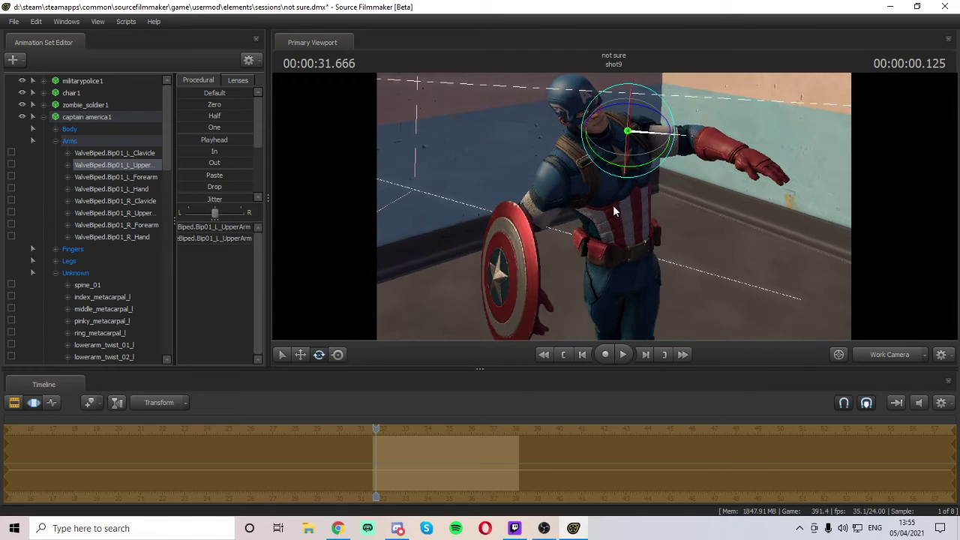
{"action": "left_click_drag", "start_coordinate": [345, 202], "coordinate": [731, 189]}
{"action": "key", "text": "a"}
{"action": "key", "text": "a"}
{"action": "left_click_drag", "start_coordinate": [600, 202], "coordinate": [614, 205]}
{"action": "key", "text": "d"}
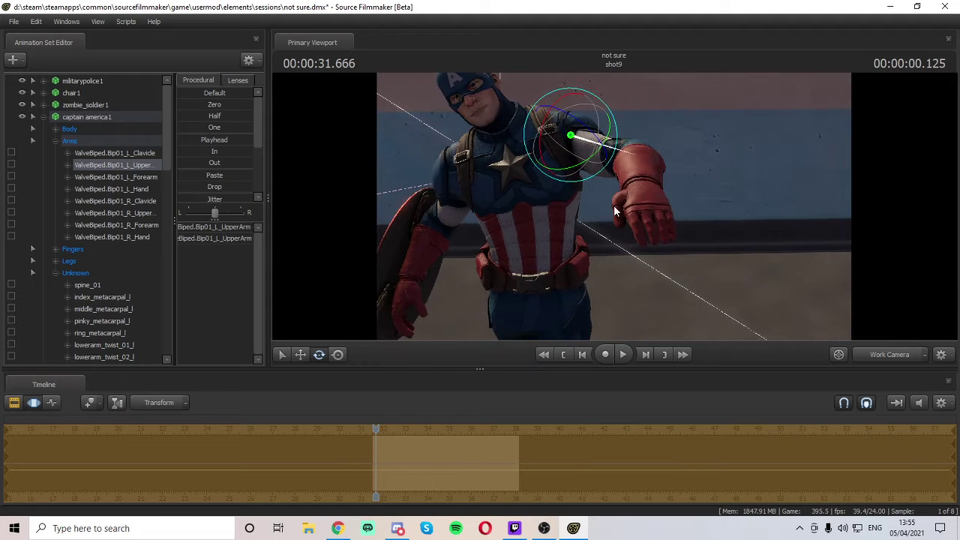
{"action": "right_click_drag", "start_coordinate": [613, 205], "coordinate": [614, 205]}
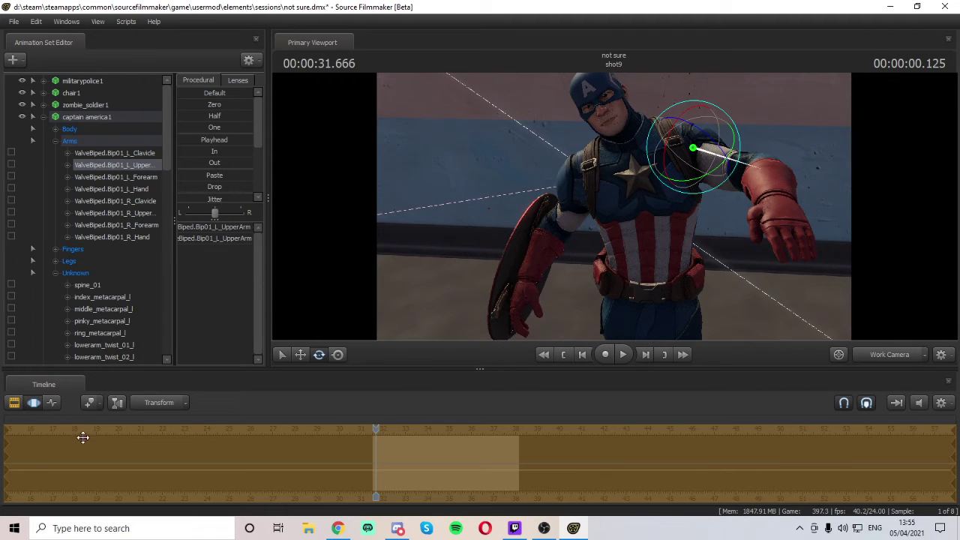
- Show the left upper arm's curves in the Graph Editor and move its opening keyframe to frame 10 of shot9
{"action": "left_click", "coordinate": [54, 403]}
{"action": "key", "text": "Left"}
{"action": "key", "text": "Left"}
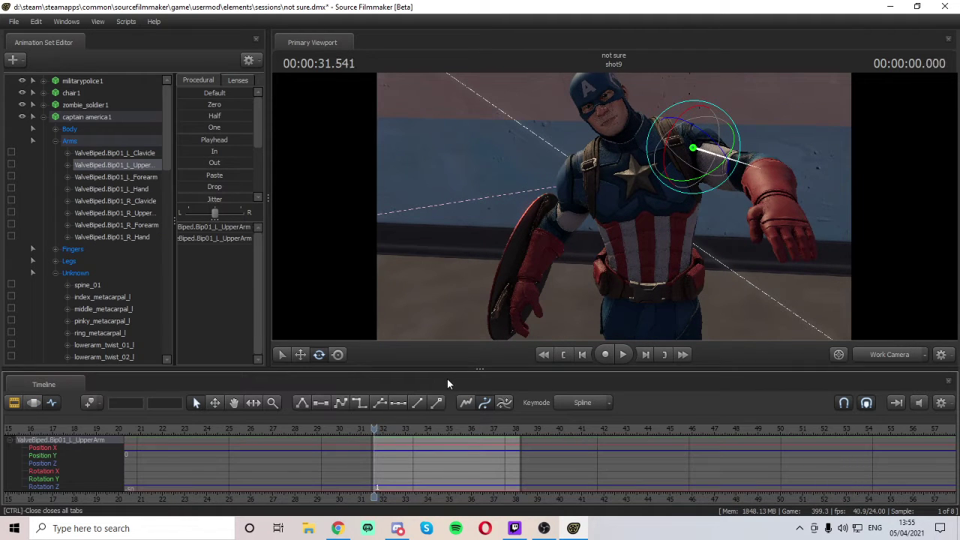
{"action": "key", "text": "Right"}
{"action": "key", "text": "Left"}
{"action": "key", "text": "Left"}
{"action": "key", "text": "Left"}
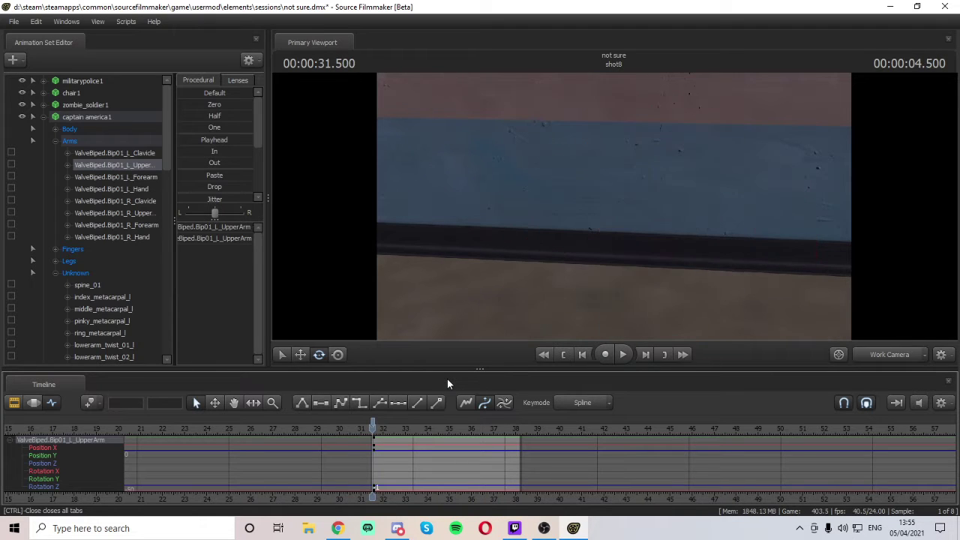
{"action": "key", "text": "Right"}
{"action": "key", "text": "space"}
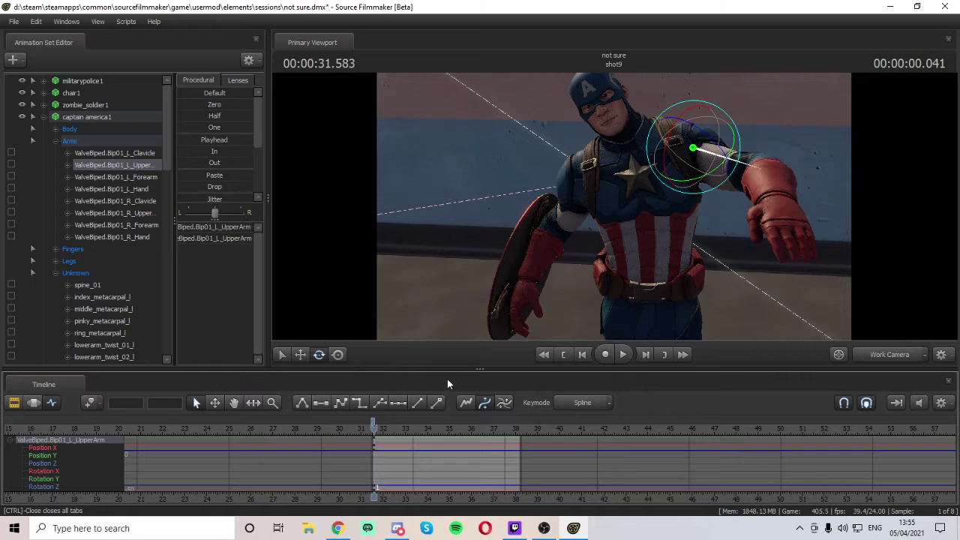
{"action": "left_click_drag", "start_coordinate": [372, 421], "coordinate": [382, 422]}
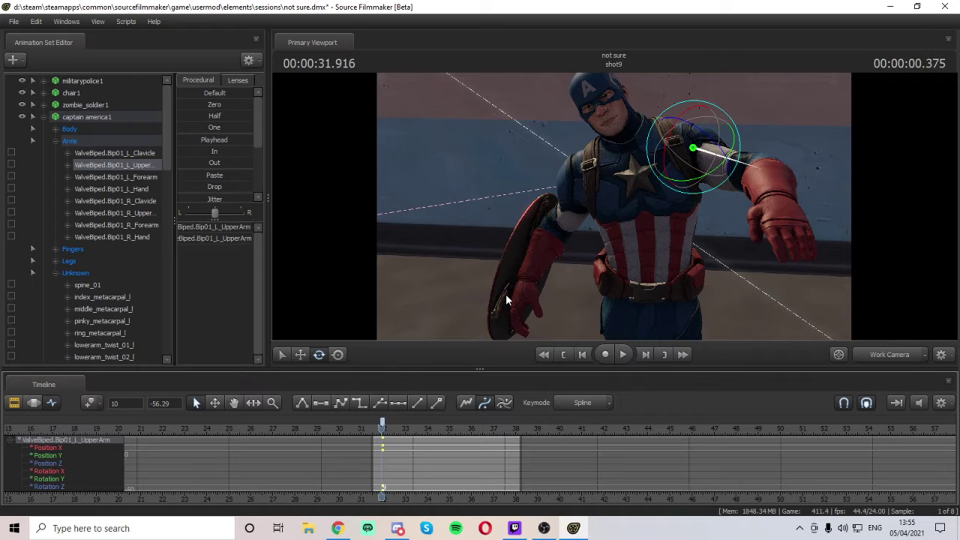
- Play and step through the first second of shot9 to check the timing for the throw
{"action": "key", "text": "Left"}
{"action": "key", "text": "Left"}
{"action": "key", "text": "Left"}
{"action": "key", "text": "Left"}
{"action": "key", "text": "Left"}
{"action": "key", "text": "Left"}
{"action": "key", "text": "Left"}
{"action": "key", "text": "Left"}
{"action": "key", "text": "Left"}
{"action": "key", "text": "Left"}
{"action": "key", "text": "Left"}
{"action": "key", "text": "space"}
{"action": "key", "text": "space"}
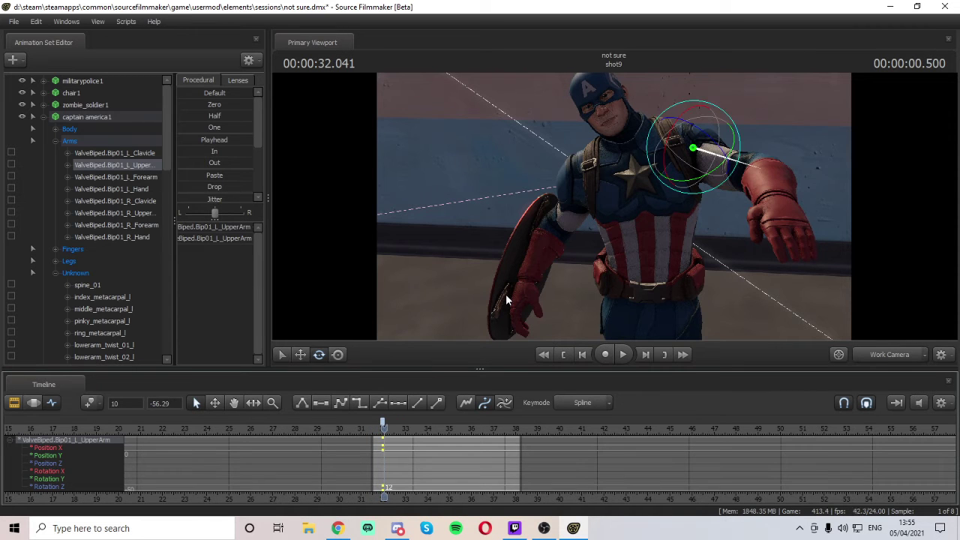
{"action": "key", "text": "Left"}
{"action": "key", "text": "Right"}
{"action": "key", "text": "Right"}
{"action": "key", "text": "Right"}
{"action": "key", "text": "Right"}
{"action": "key", "text": "Right"}
{"action": "key", "text": "Right"}
{"action": "key", "text": "Right"}
{"action": "key", "text": "Right"}
{"action": "key", "text": "Right"}
{"action": "key", "text": "Right"}
{"action": "key", "text": "Right"}
{"action": "key", "text": "Right"}
- Select the ValveBiped.Bip01_R_UpperArm bone and keyframe its starting pose around 00:00:32.000
{"action": "left_click_drag", "start_coordinate": [614, 206], "coordinate": [646, 217]}
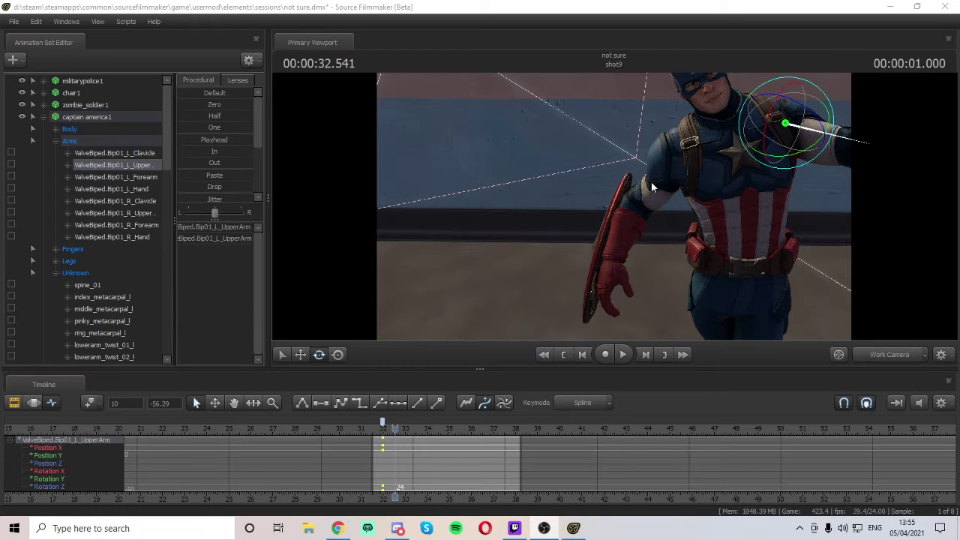
{"action": "left_click_drag", "start_coordinate": [652, 209], "coordinate": [617, 206]}
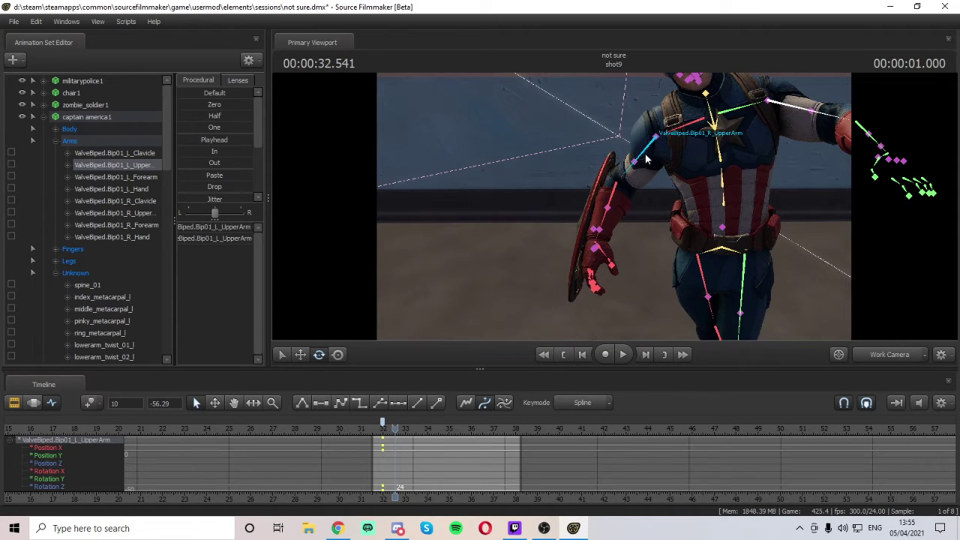
{"action": "left_click", "coordinate": [647, 159]}
{"action": "left_click_drag", "start_coordinate": [562, 148], "coordinate": [640, 179]}
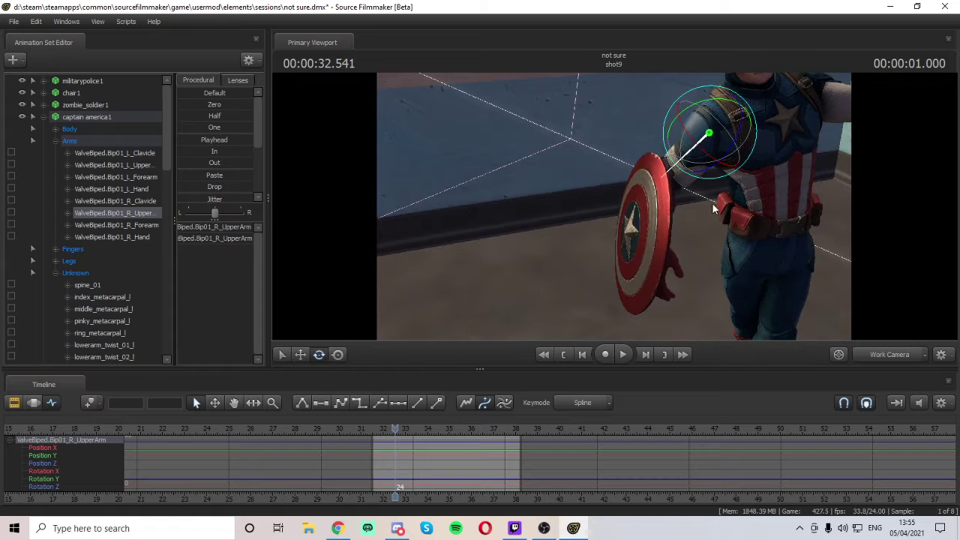
{"action": "left_click", "coordinate": [765, 234]}
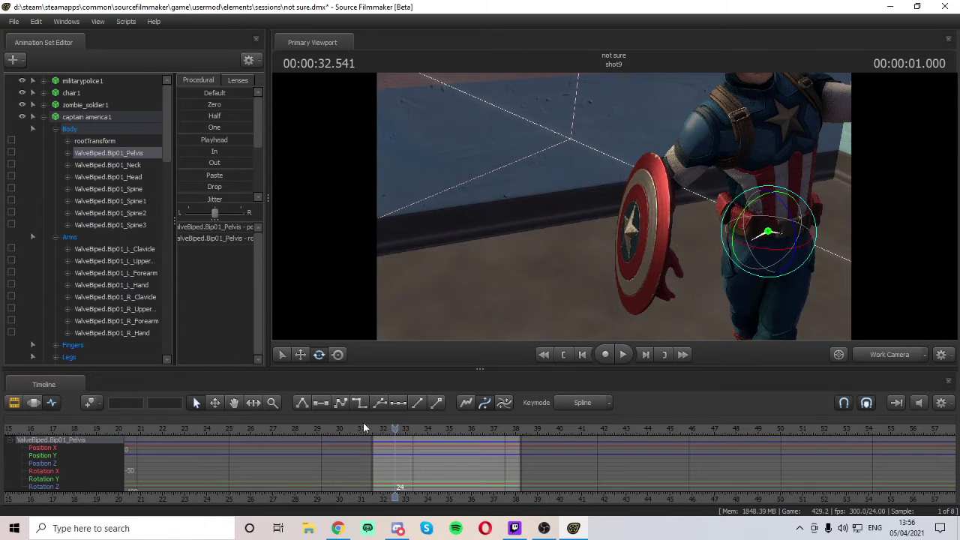
{"action": "key", "text": "ctrl"}
{"action": "left_click", "coordinate": [695, 143]}
{"action": "key", "text": "Left"}
{"action": "key", "text": "Left"}
{"action": "key", "text": "Left"}
{"action": "key", "text": "Left"}
{"action": "key", "text": "Left"}
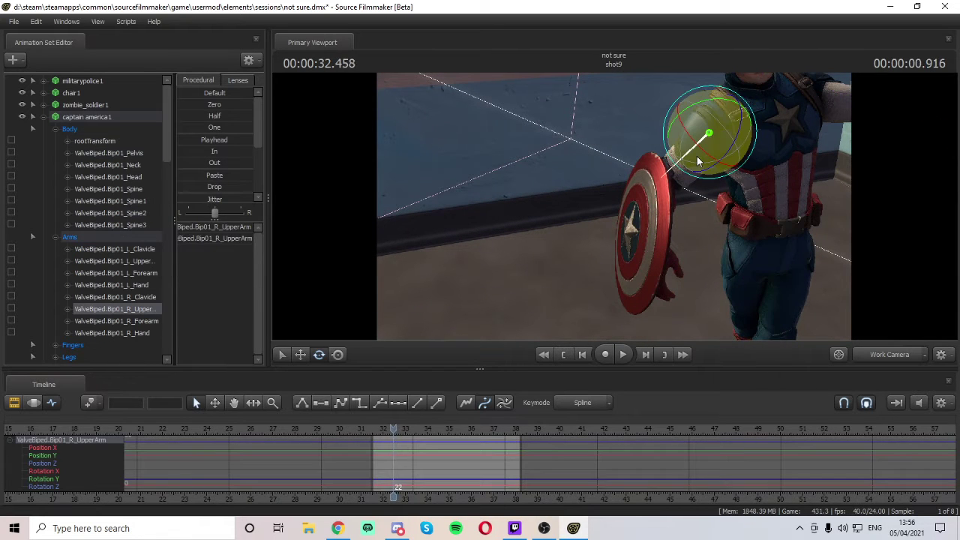
{"action": "key", "text": "Left"}
{"action": "key", "text": "Left"}
{"action": "key", "text": "Left"}
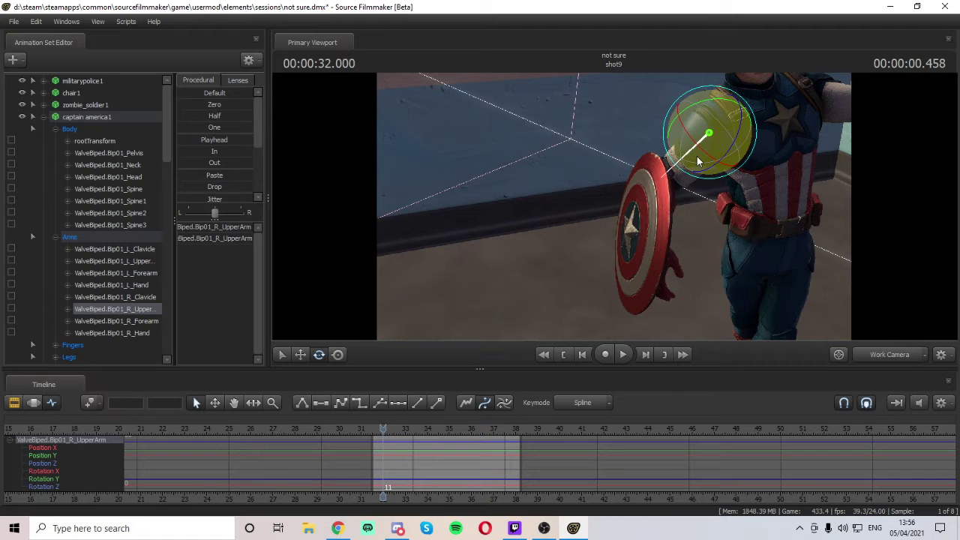
- Rotate the right upper arm at 00:00:32.166 to swing it back, and scrub through the movement
{"action": "key", "text": "Right"}
{"action": "key", "text": "Right"}
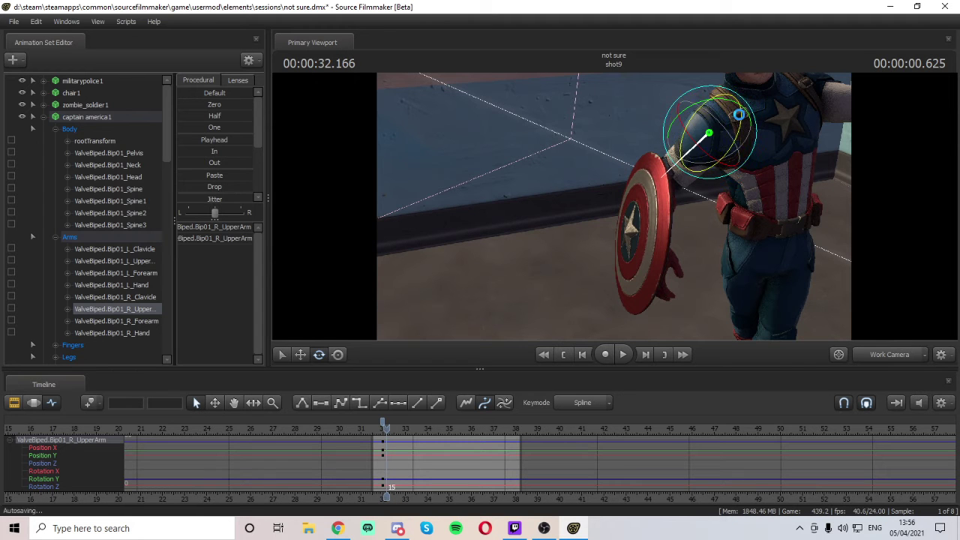
{"action": "left_click_drag", "start_coordinate": [739, 114], "coordinate": [733, 151]}
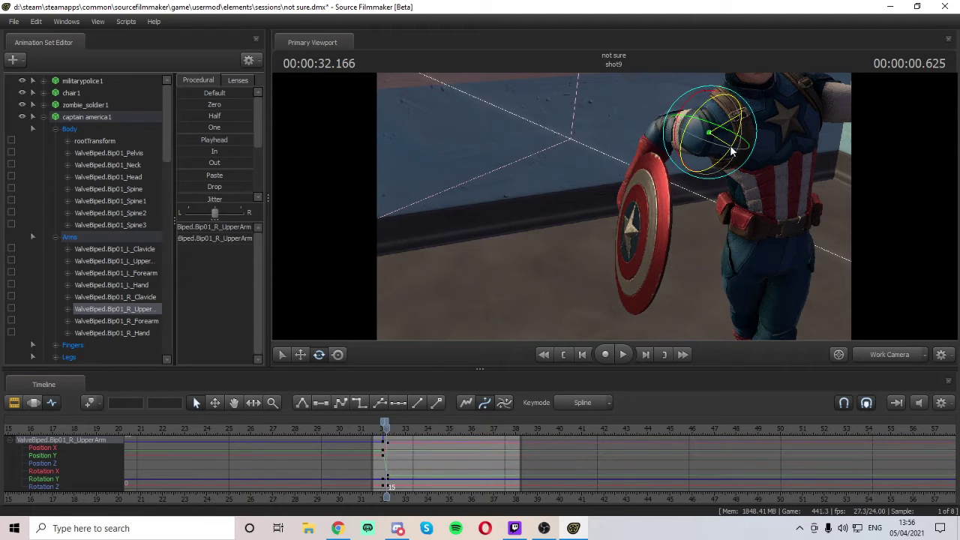
{"action": "left_click", "coordinate": [386, 427]}
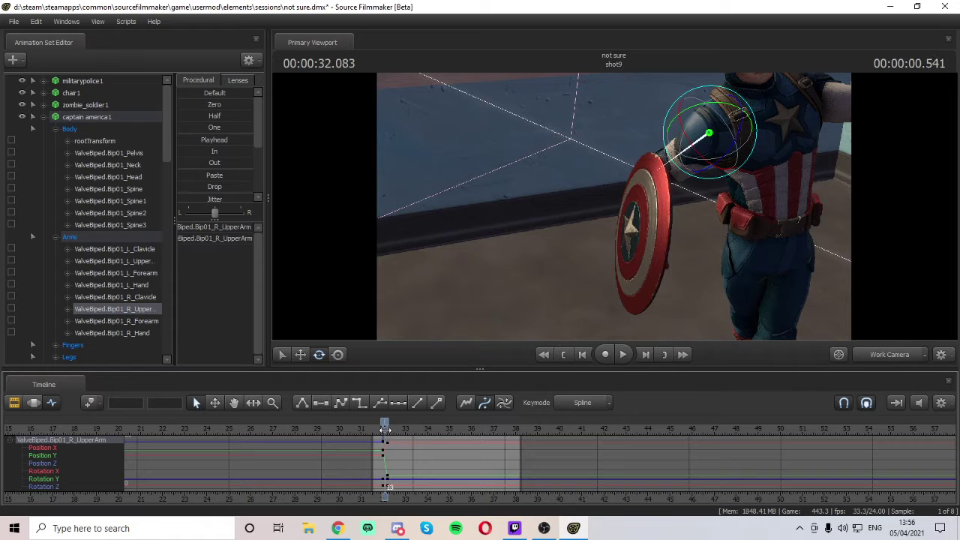
{"action": "left_click_drag", "start_coordinate": [386, 426], "coordinate": [384, 427]}
- Rotate the right upper arm at 00:00:32.541 to swing it forward across Captain America's chest
{"action": "left_click_drag", "start_coordinate": [386, 430], "coordinate": [395, 432]}
{"action": "left_click_drag", "start_coordinate": [755, 125], "coordinate": [654, 130]}
{"action": "key", "text": "s"}
{"action": "left_click_drag", "start_coordinate": [808, 231], "coordinate": [869, 219]}
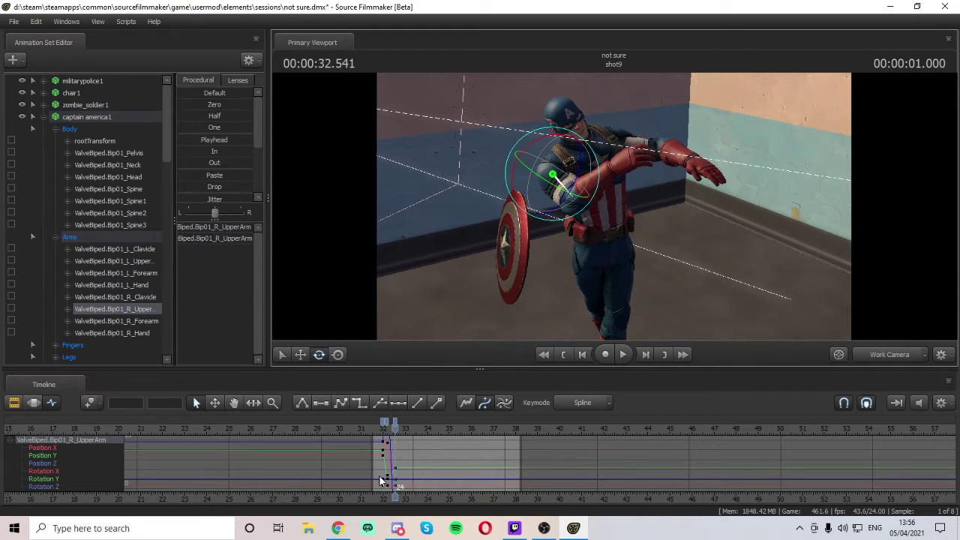
- Play back the right arm's swing in shot9 from just before 00:00:32.000
{"action": "left_click_drag", "start_coordinate": [396, 431], "coordinate": [373, 433]}
{"action": "key", "text": "space"}
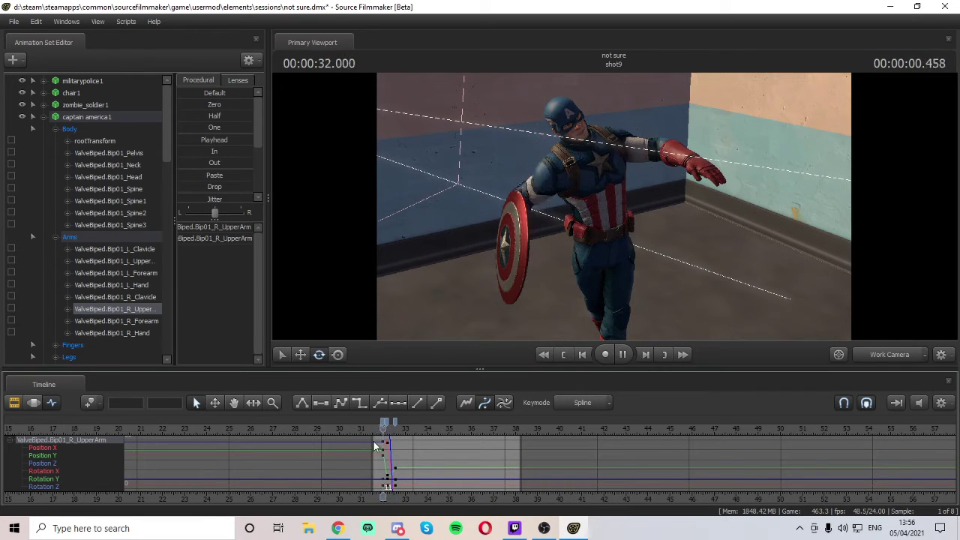
{"action": "key", "text": "space"}
{"action": "scroll", "coordinate": [386, 451], "scroll_direction": "up", "scroll_amount": 3}
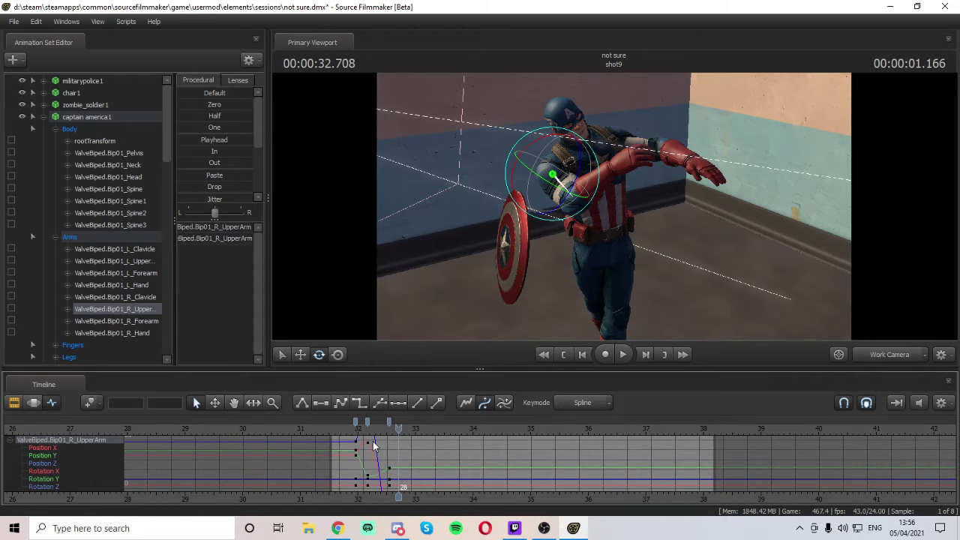
- Flatten the tangents of the right upper arm keyframes and play the swing back
{"action": "left_click_drag", "start_coordinate": [445, 488], "coordinate": [446, 487]}
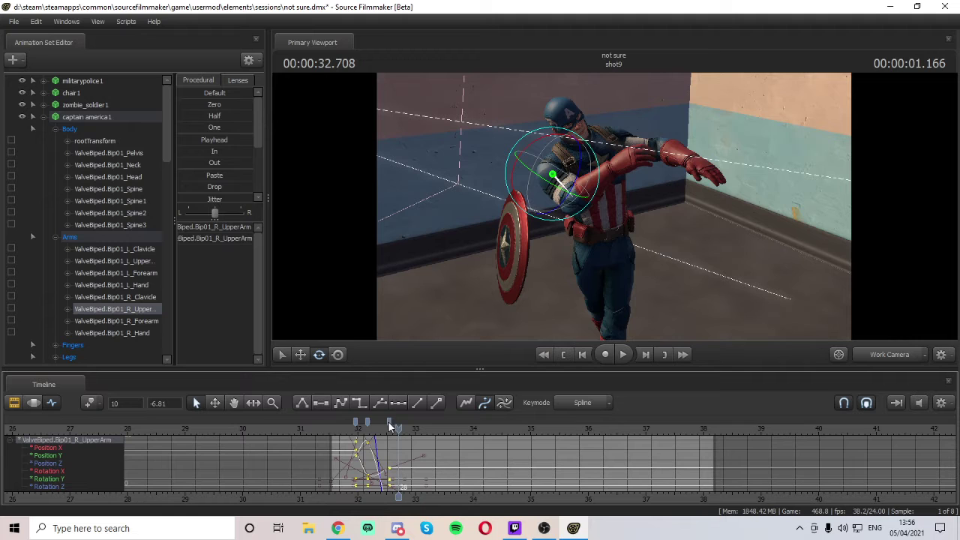
{"action": "left_click", "coordinate": [323, 403]}
{"action": "left_click", "coordinate": [386, 468]}
{"action": "left_click_drag", "start_coordinate": [397, 432], "coordinate": [344, 451]}
{"action": "key", "text": "space"}
{"action": "key", "text": "space"}
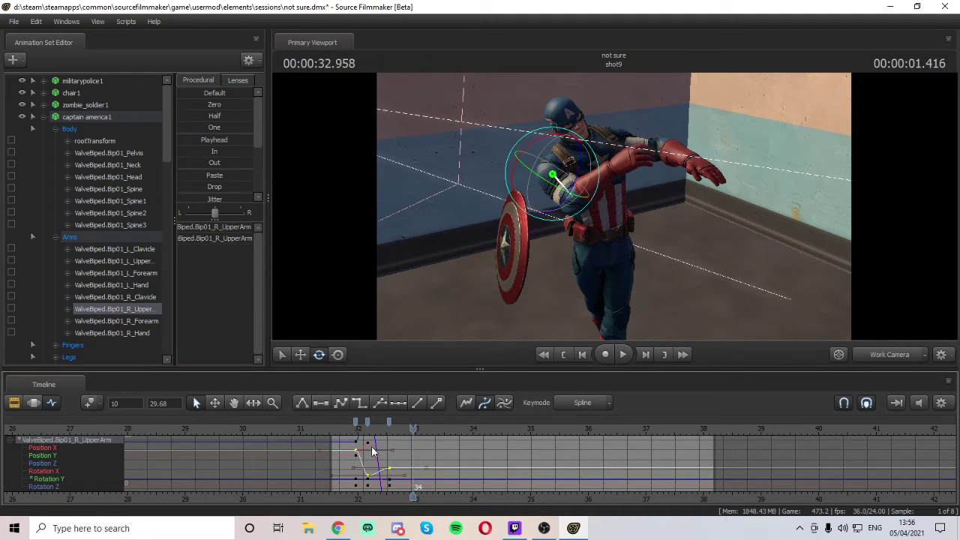
- Try a slower swing by moving the second upper arm keyframe later and the last one to frame 29, and play it
{"action": "mouse_move", "coordinate": [367, 423]}
{"action": "left_mouse_down"}
{"action": "mouse_move", "coordinate": [402, 426]}
{"action": "mouse_move", "coordinate": [344, 436]}
{"action": "left_mouse_up"}
{"action": "key", "text": "space"}
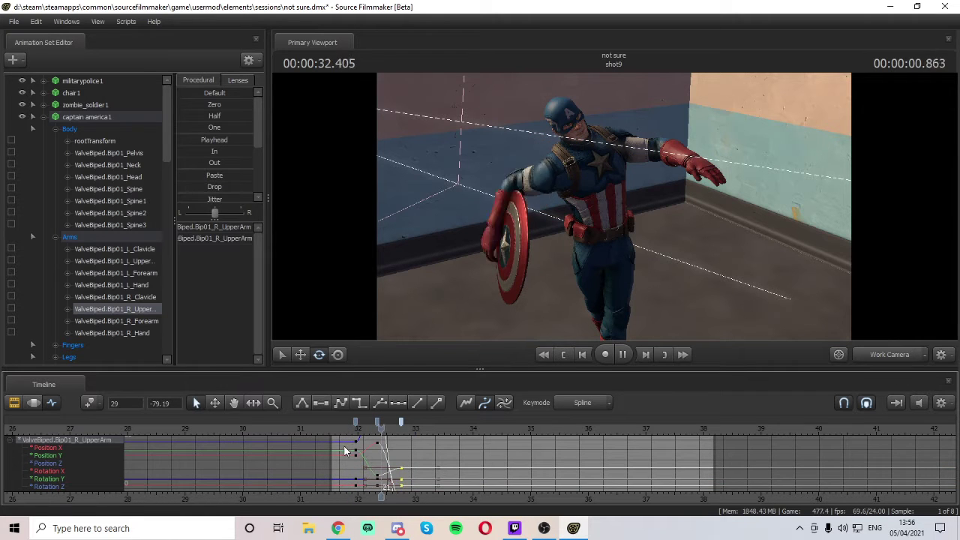
{"action": "key", "text": "space"}
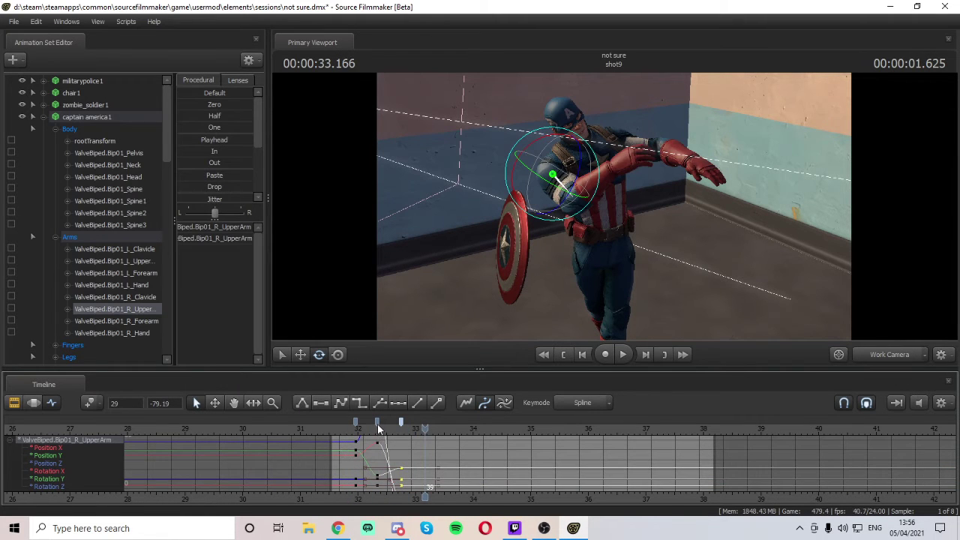
- Move the second right upper arm keyframe to frame 16 and play the swing back
{"action": "left_click_drag", "start_coordinate": [378, 428], "coordinate": [369, 427]}
{"action": "left_click", "coordinate": [348, 426]}
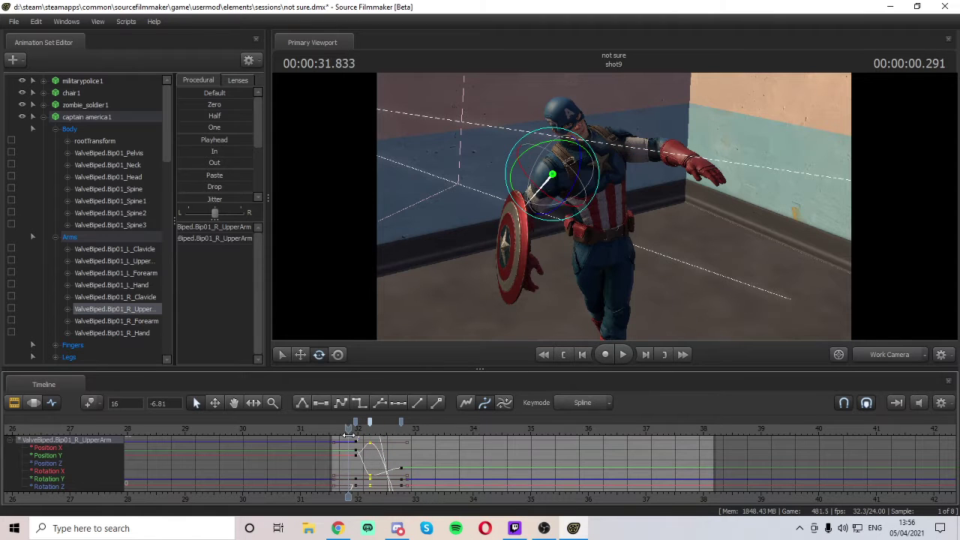
{"action": "key", "text": "space"}
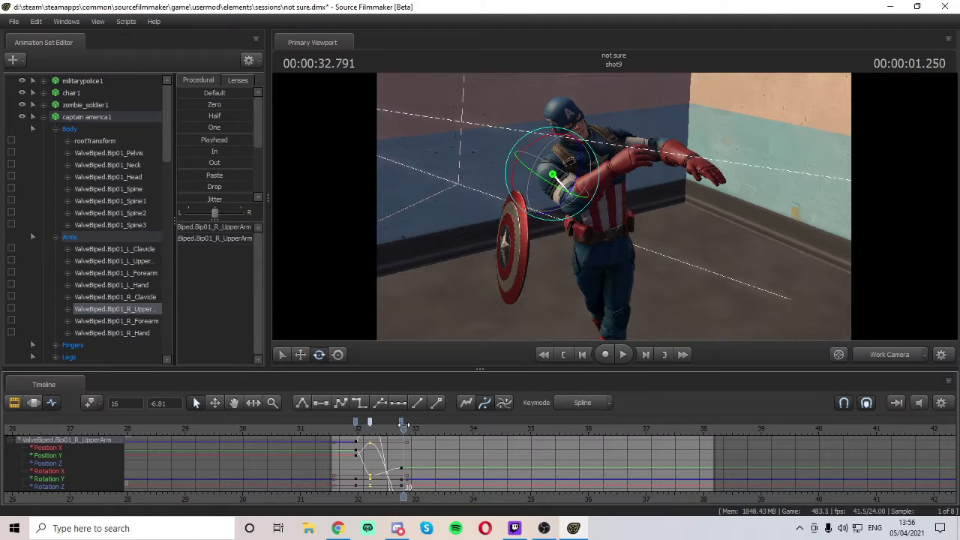
- Move the last right upper arm keyframe to frame 23 and play the faster swing
{"action": "left_click_drag", "start_coordinate": [403, 424], "coordinate": [389, 422]}
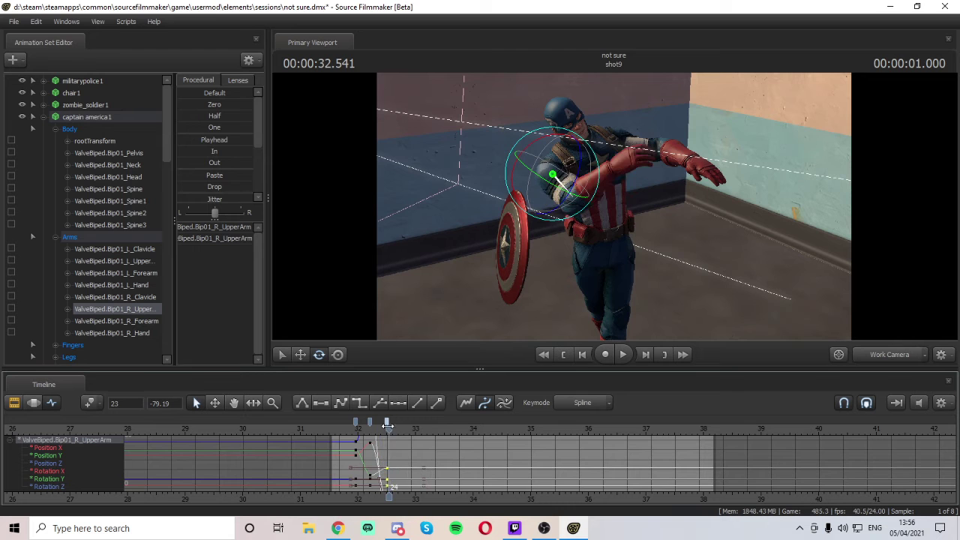
{"action": "left_click", "coordinate": [338, 428]}
{"action": "key", "text": "space"}
{"action": "key", "text": "space"}
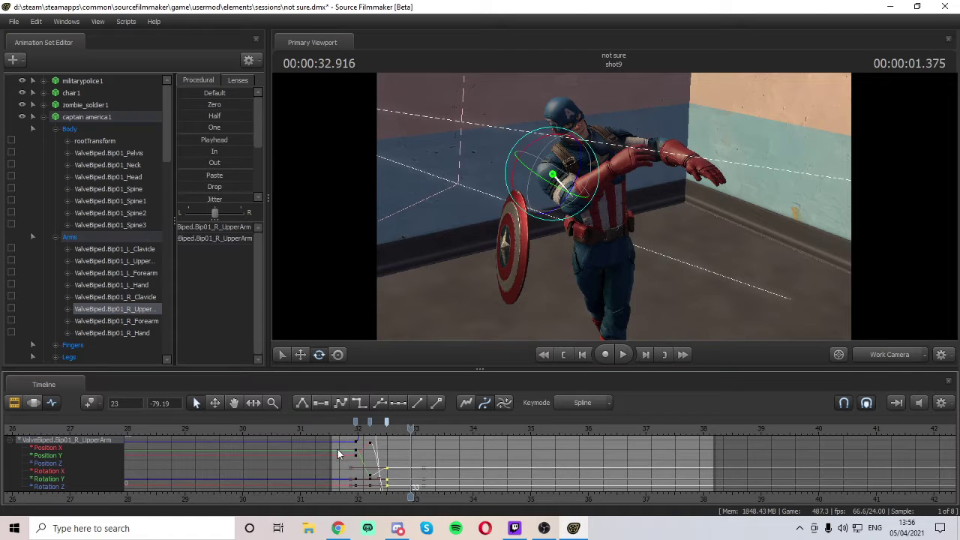
- Select Captain America's ValveBiped.Bip01_Spine3 bone from a front view with the playhead at 00:00:32.208
{"action": "key", "text": "a"}
{"action": "left_click_drag", "start_coordinate": [559, 277], "coordinate": [615, 212]}
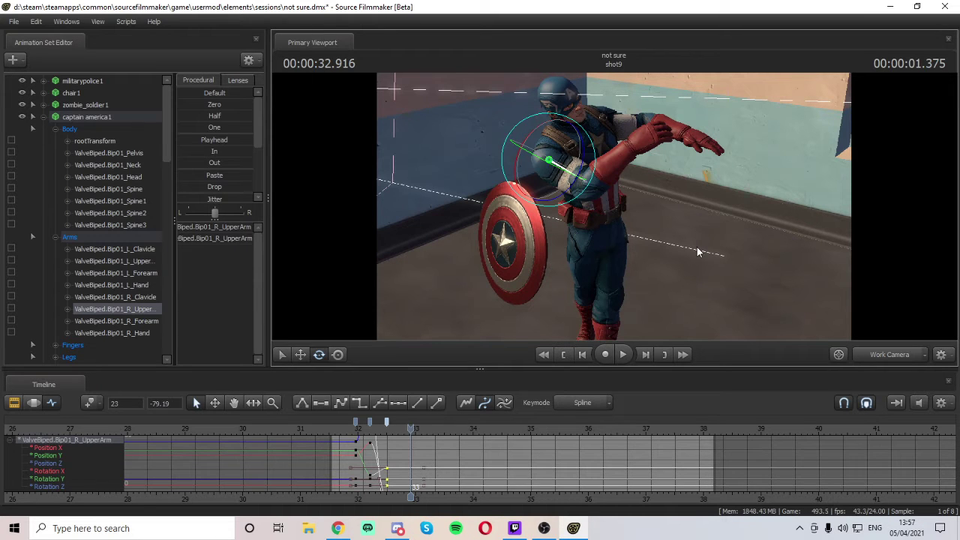
{"action": "left_click_drag", "start_coordinate": [697, 251], "coordinate": [641, 297]}
{"action": "left_click_drag", "start_coordinate": [616, 263], "coordinate": [538, 318]}
{"action": "left_click_drag", "start_coordinate": [411, 427], "coordinate": [387, 427]}
{"action": "mouse_move", "coordinate": [614, 205]}
{"action": "left_mouse_down"}
{"action": "mouse_move", "coordinate": [620, 150]}
{"action": "mouse_move", "coordinate": [614, 204]}
{"action": "left_mouse_up"}
{"action": "left_click_drag", "start_coordinate": [386, 425], "coordinate": [372, 441]}
{"action": "key", "text": "ctrl"}
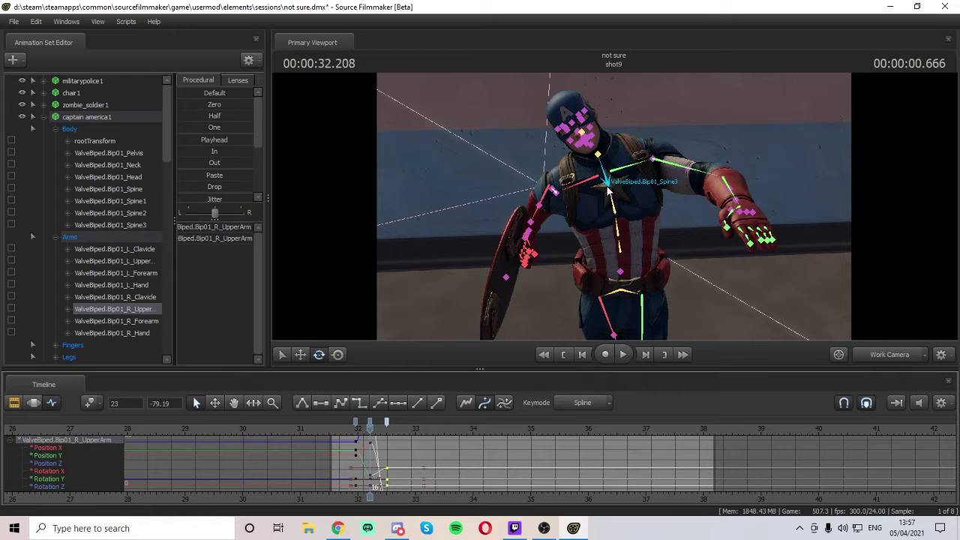
{"action": "left_click", "coordinate": [610, 190]}
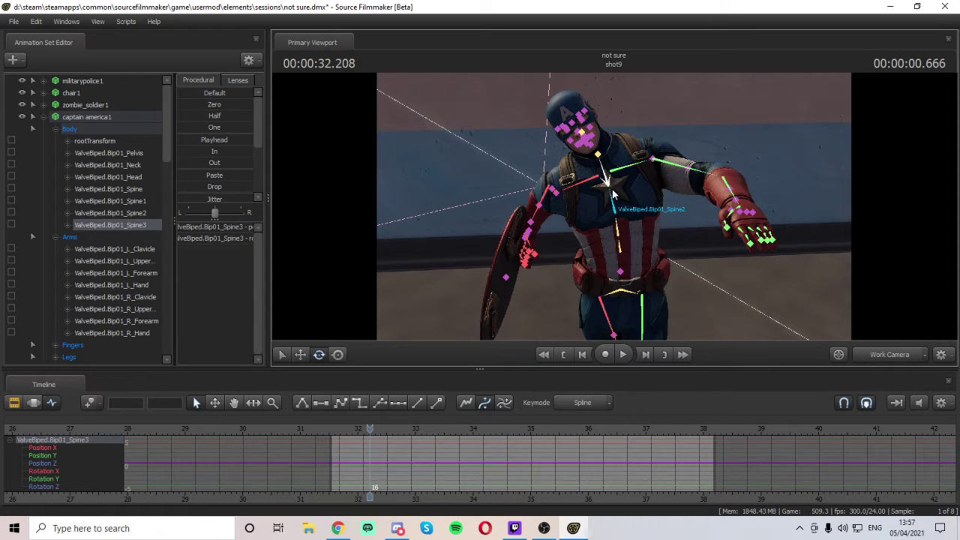
- Keyframe Spine3 at 00:00:32.208, try rotating it at 00:00:32.625, and undo the rotation
{"action": "key", "text": "m"}
{"action": "key", "text": "Right"}
{"action": "key", "text": "Right"}
{"action": "key", "text": "Right"}
{"action": "key", "text": "Right"}
{"action": "key", "text": "Right"}
{"action": "key", "text": "Right"}
{"action": "key", "text": "Right"}
{"action": "key", "text": "Right"}
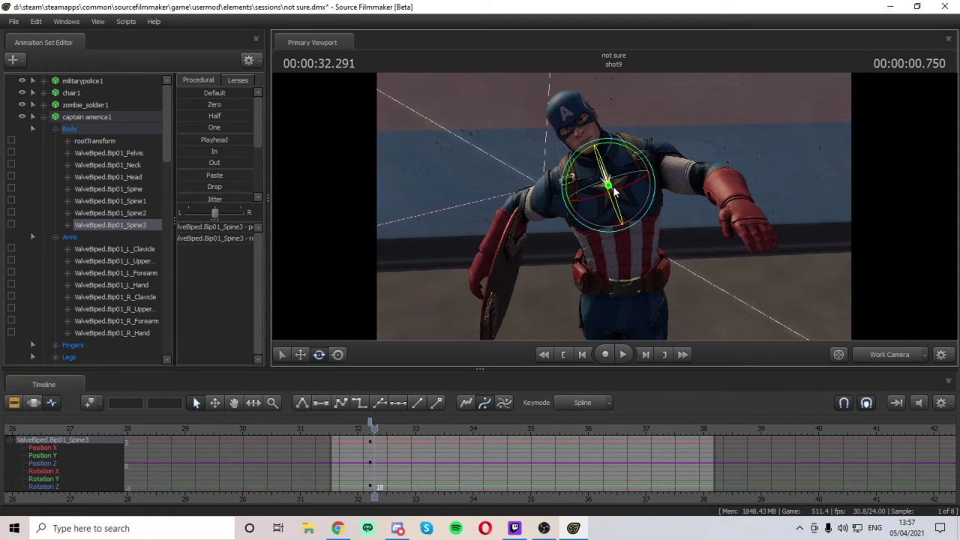
{"action": "key", "text": "Right"}
{"action": "key", "text": "Right"}
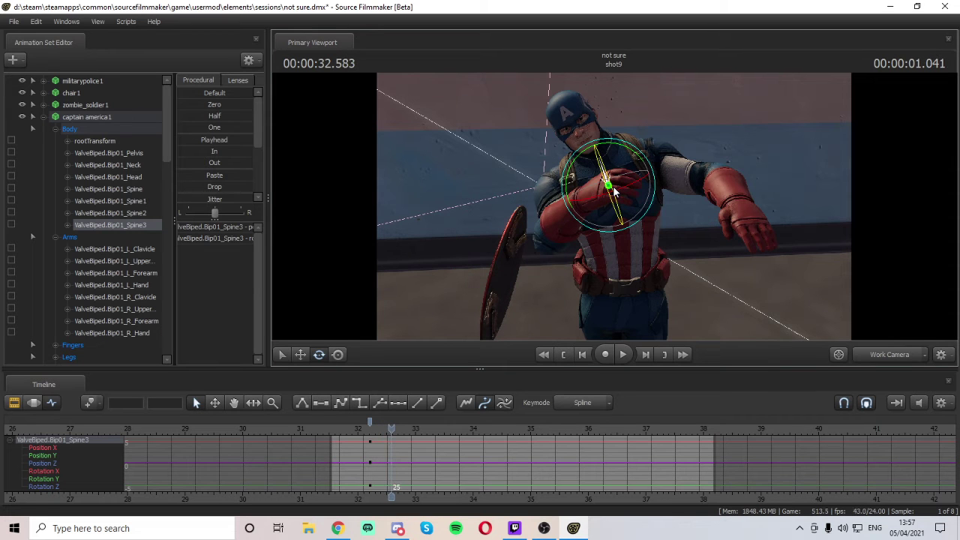
{"action": "mouse_move", "coordinate": [619, 192]}
{"action": "left_mouse_down"}
{"action": "mouse_move", "coordinate": [654, 185]}
{"action": "mouse_move", "coordinate": [621, 187]}
{"action": "left_mouse_up"}
{"action": "key", "text": "ctrl+z"}
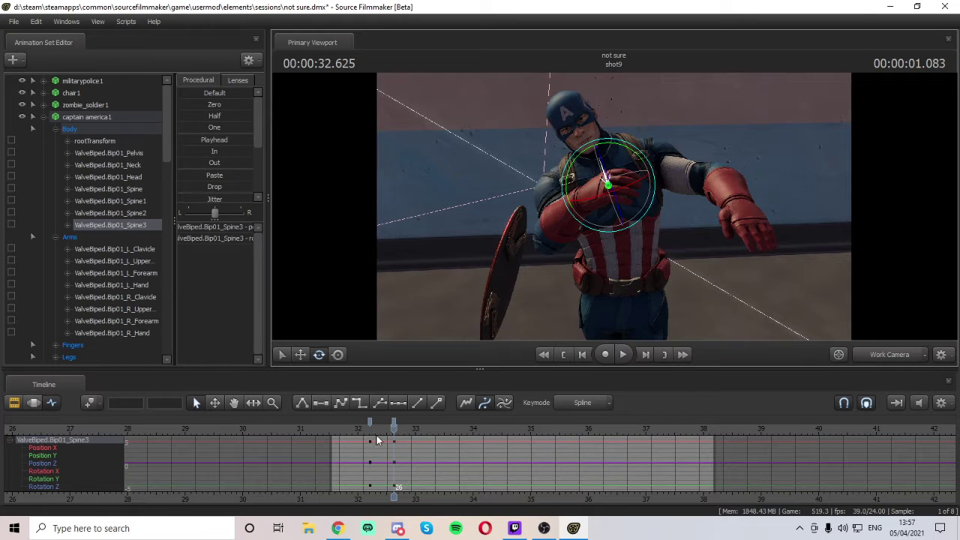
- Delete the Spine3 keyframes at 00:00:32.208 and 00:00:32.625
{"action": "right_click", "coordinate": [371, 419]}
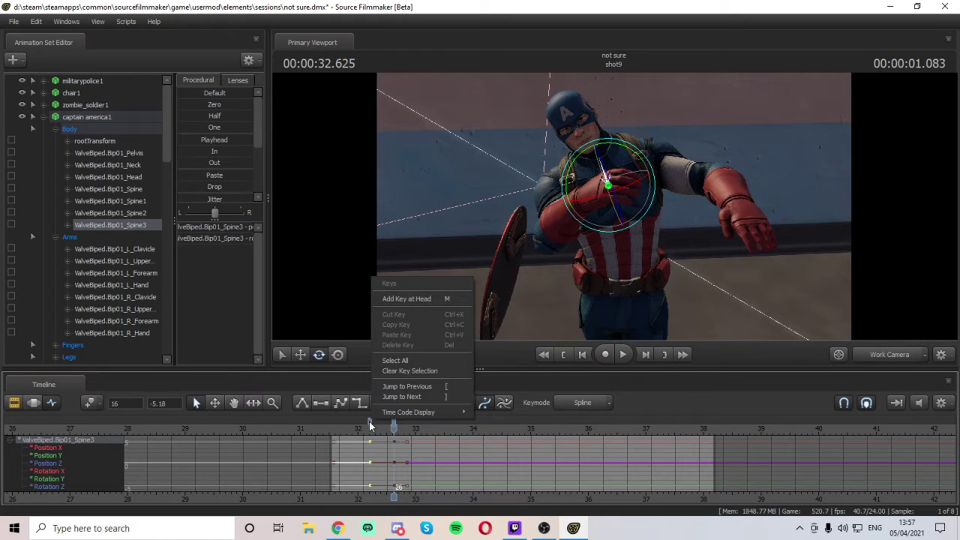
{"action": "left_click", "coordinate": [404, 347]}
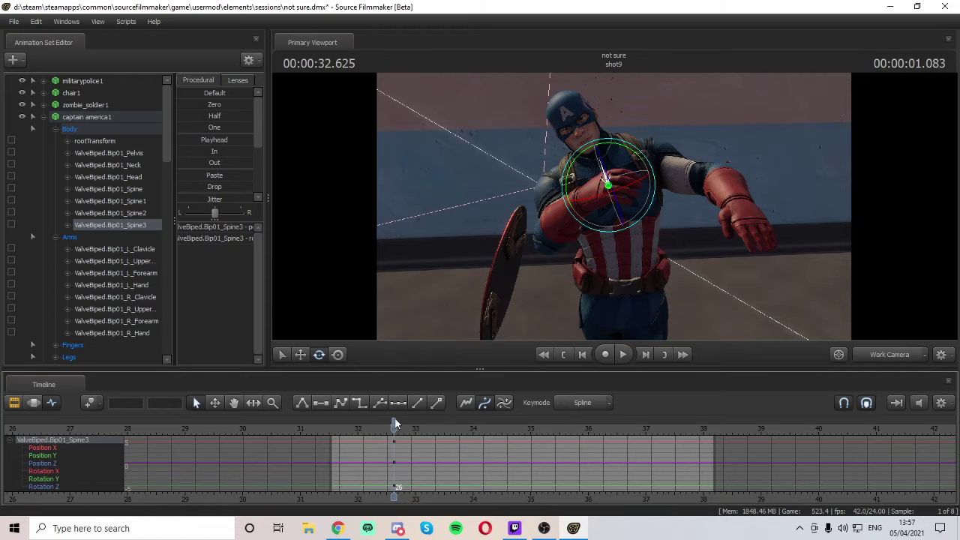
{"action": "right_click", "coordinate": [395, 424]}
{"action": "left_click", "coordinate": [424, 345]}
- Keyframe Spine3 at 00:00:32.500 and rotate it at 00:00:32.791 to twist the upper torso into the throw
{"action": "key", "text": "Left"}
{"action": "key", "text": "Left"}
{"action": "key", "text": "Left"}
{"action": "key", "text": "Left"}
{"action": "key", "text": "Right"}
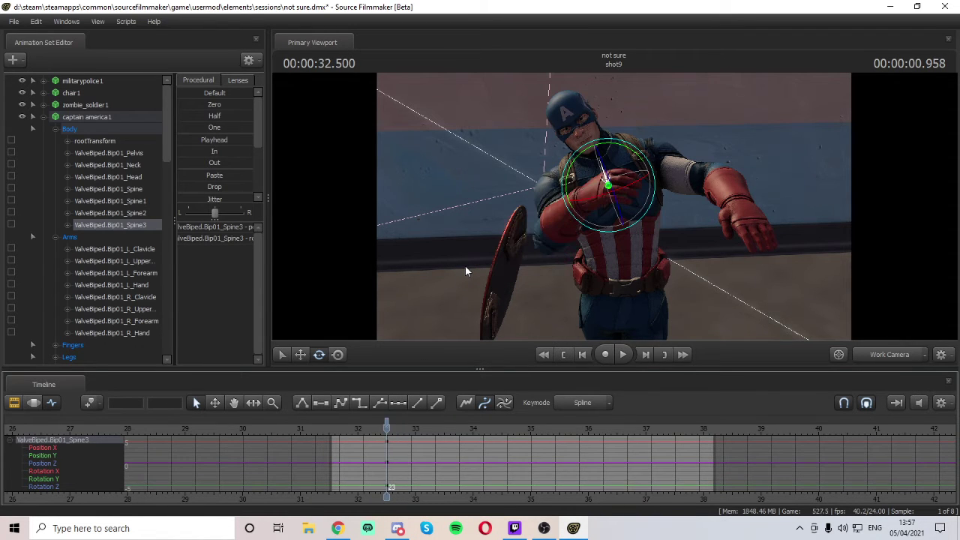
{"action": "key", "text": "Right"}
{"action": "key", "text": "Right"}
{"action": "key", "text": "Right"}
{"action": "key", "text": "Right"}
{"action": "key", "text": "Right"}
{"action": "key", "text": "Right"}
{"action": "key", "text": "Right"}
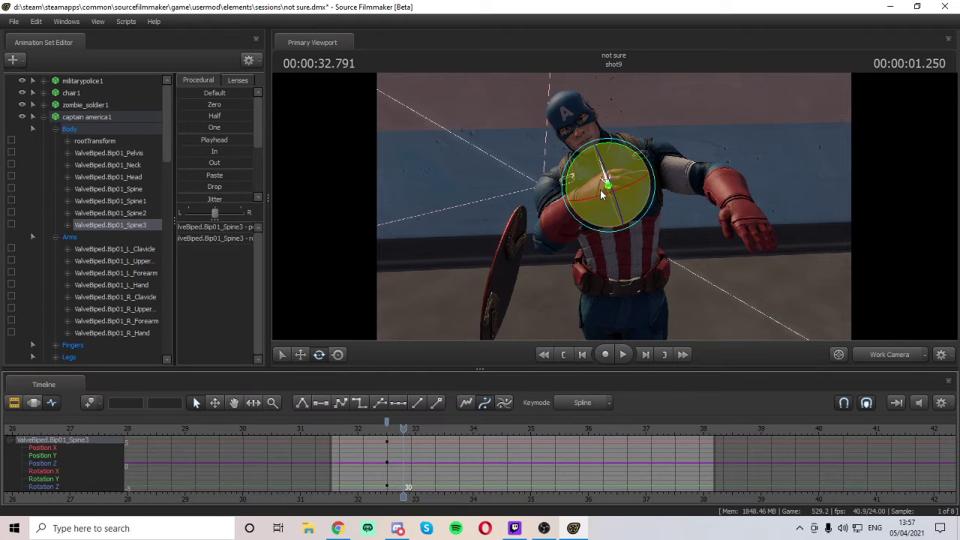
{"action": "left_click_drag", "start_coordinate": [603, 194], "coordinate": [642, 178]}
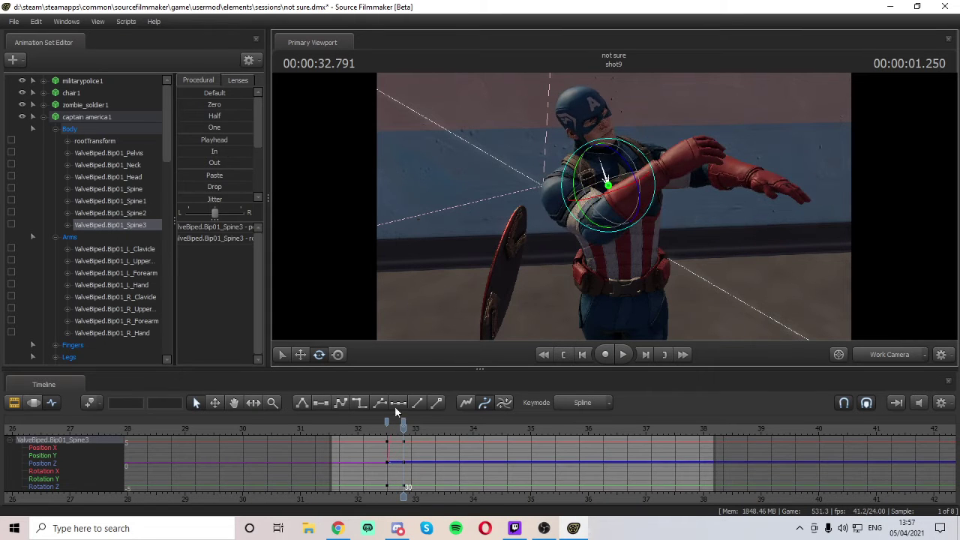
- Move the two Spine3 keyframes to frames 20 and 23 and scrub back to 00:00:32.375
{"action": "mouse_move", "coordinate": [388, 421]}
{"action": "left_mouse_down"}
{"action": "mouse_move", "coordinate": [376, 428]}
{"action": "mouse_move", "coordinate": [422, 429]}
{"action": "mouse_move", "coordinate": [358, 430]}
{"action": "mouse_move", "coordinate": [406, 426]}
{"action": "left_mouse_up"}
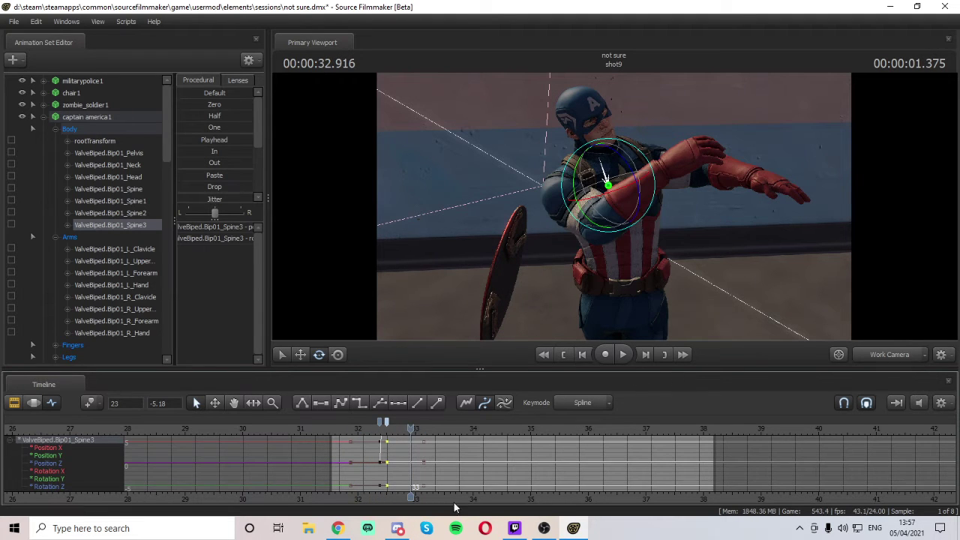
{"action": "left_click_drag", "start_coordinate": [407, 431], "coordinate": [380, 431]}
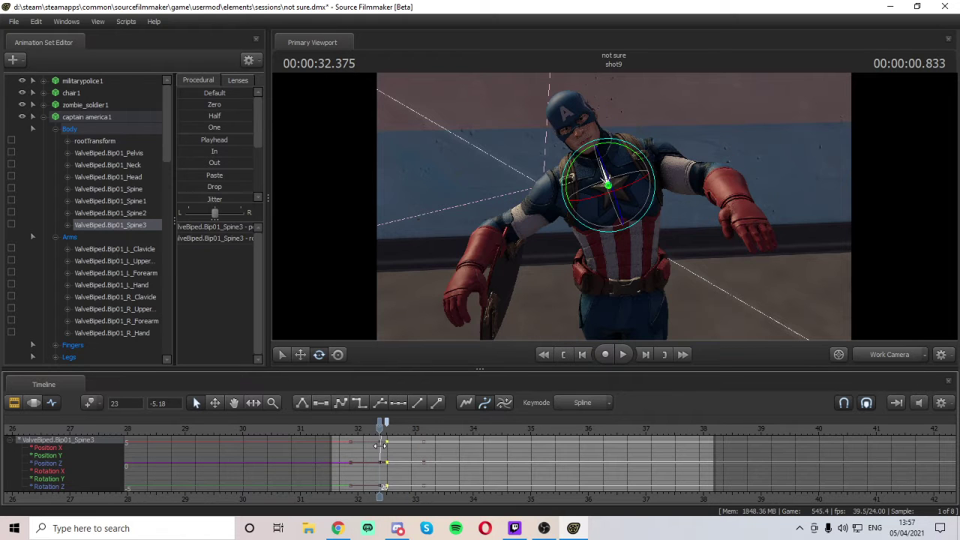
- Select the ValveBiped.Bip01_Spine2 bone and keyframe its starting pose at 00:00:32.375
{"action": "left_click", "coordinate": [613, 218]}
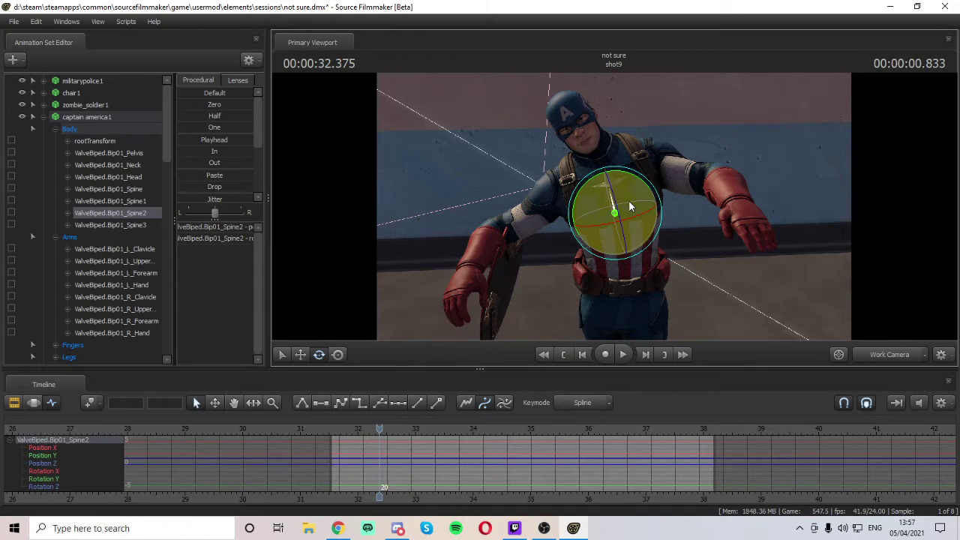
{"action": "key", "text": "Right"}
{"action": "key", "text": "Right"}
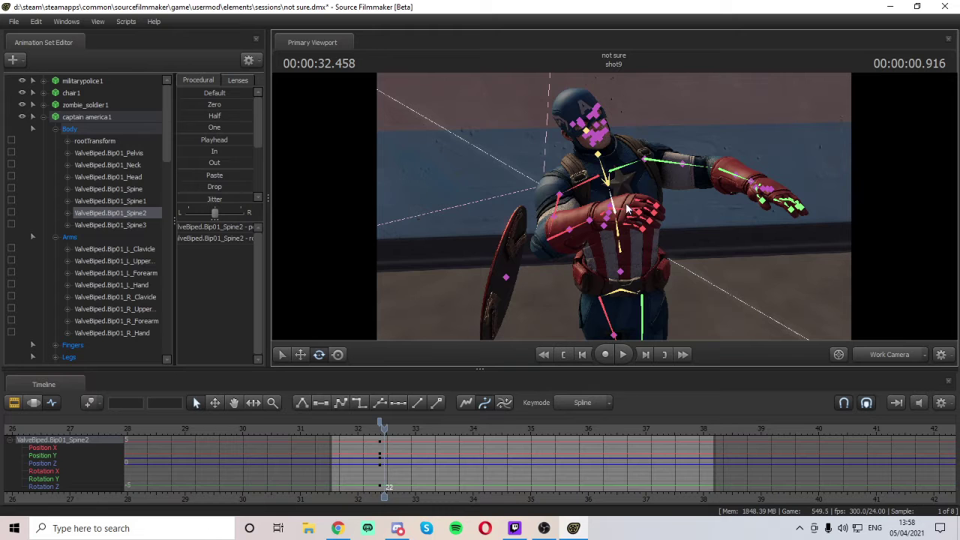
{"action": "left_click", "coordinate": [598, 179]}
{"action": "key", "text": "Right"}
{"action": "key", "text": "Right"}
{"action": "key", "text": "Right"}
{"action": "key", "text": "Right"}
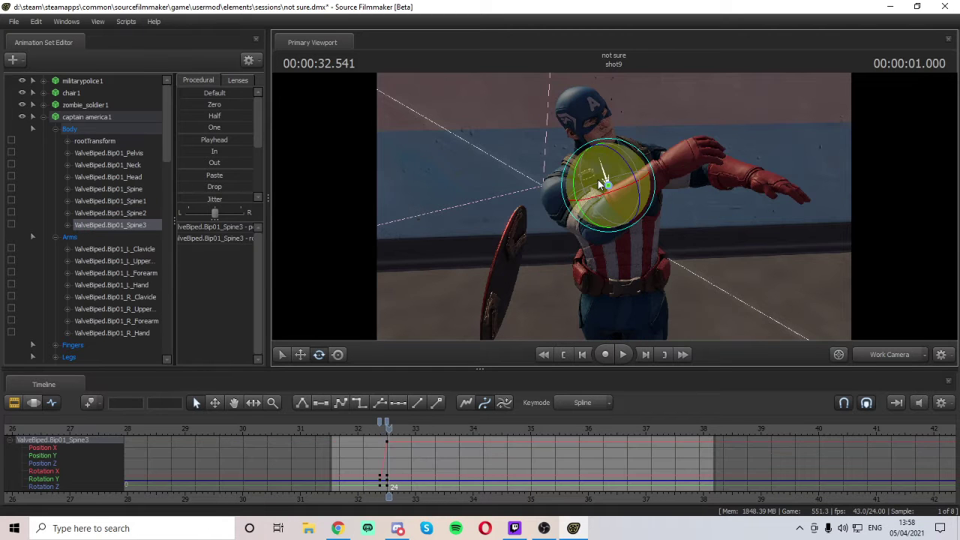
{"action": "key", "text": "ctrl"}
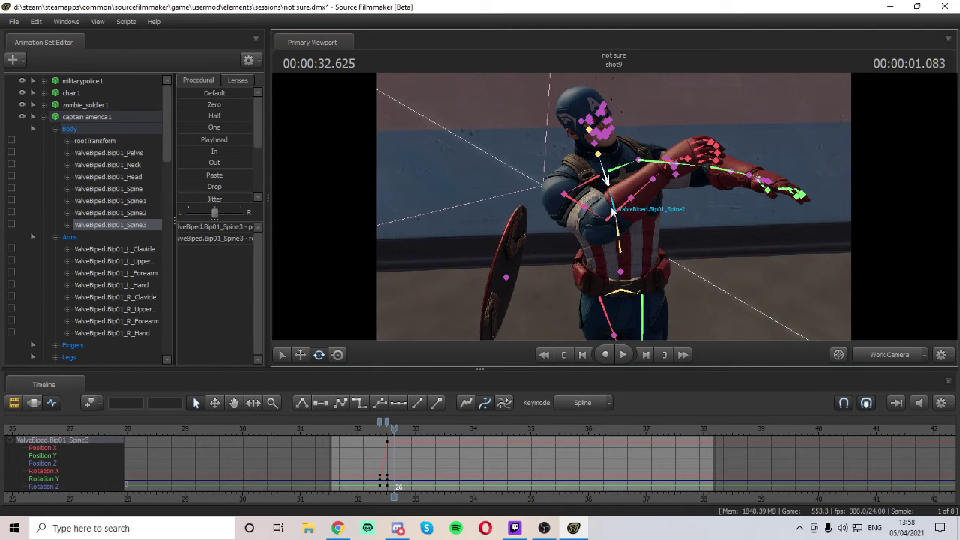
- Rotate the Spine2 bone at 00:00:32.500 to twist the torso further in the direction of the throw
{"action": "key", "text": "Left"}
{"action": "key", "text": "Left"}
{"action": "key", "text": "Left"}
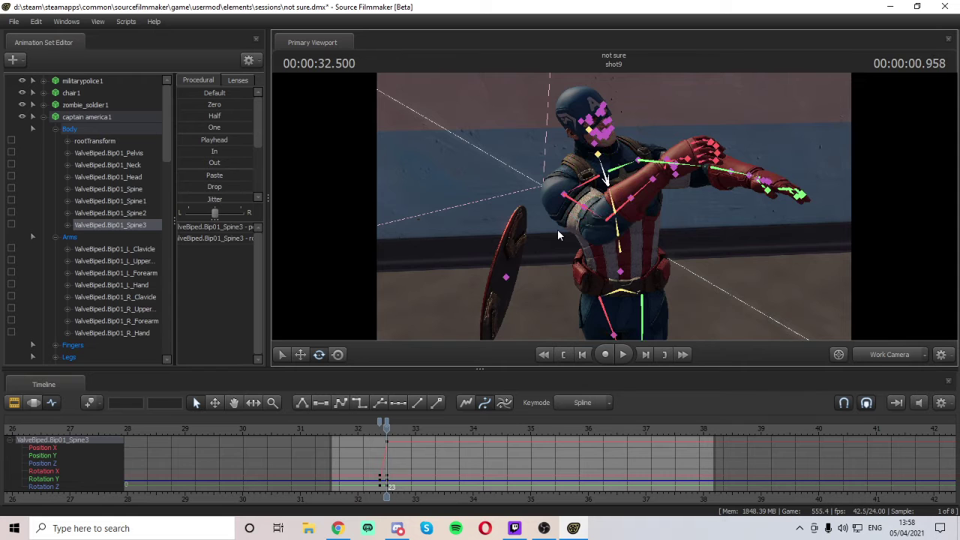
{"action": "left_click", "coordinate": [613, 205]}
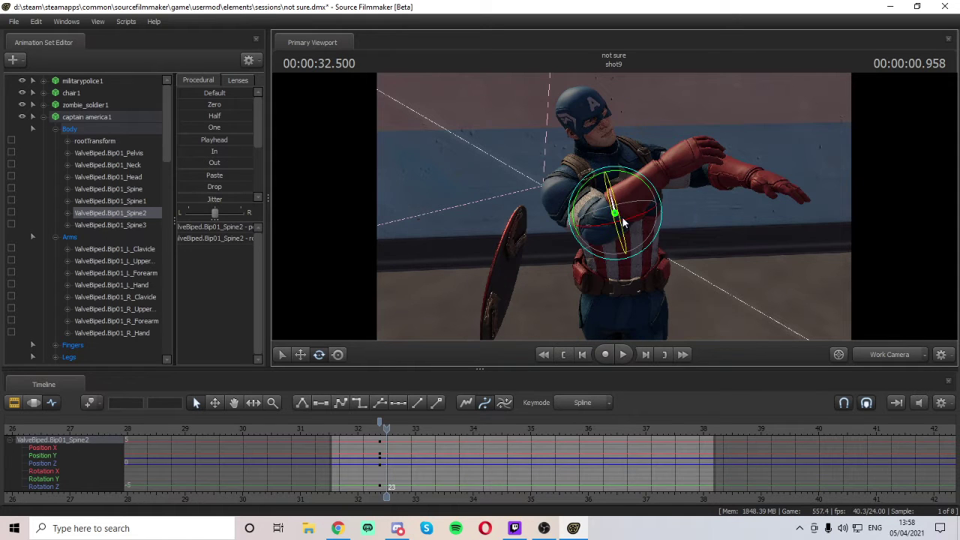
{"action": "left_click_drag", "start_coordinate": [622, 225], "coordinate": [675, 215]}
{"action": "key", "text": "s"}
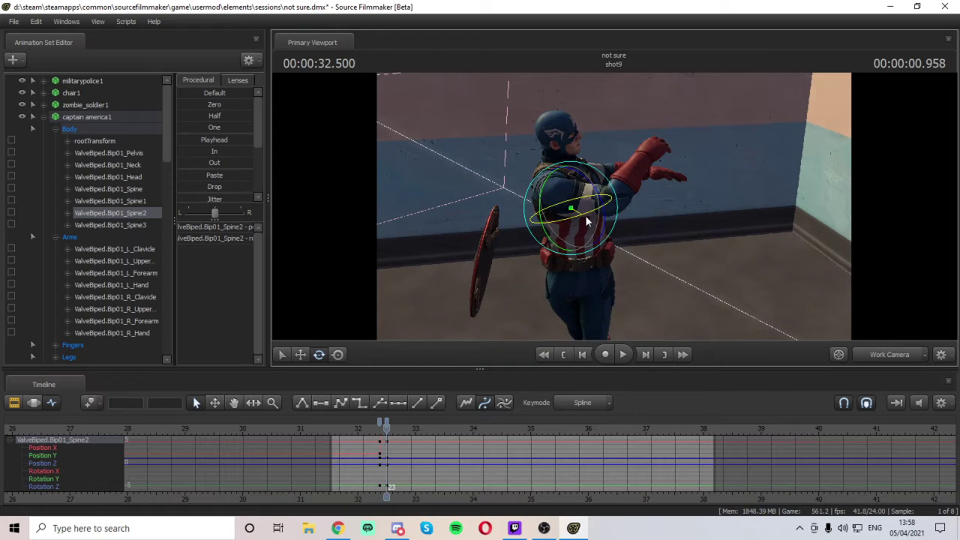
{"action": "left_click_drag", "start_coordinate": [585, 217], "coordinate": [564, 222]}
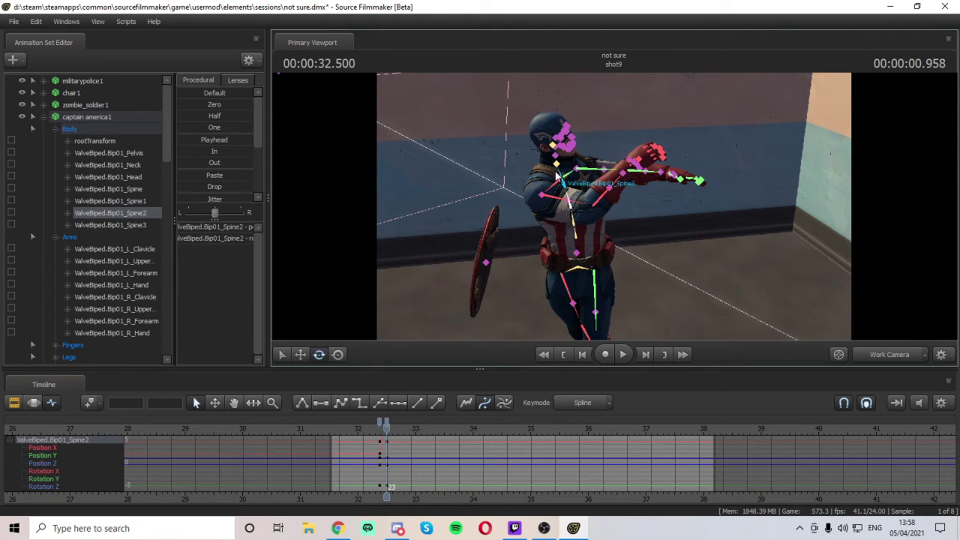
- Select the ValveBiped.Bip01_Neck bone and play shot9 from its start to review the throw
{"action": "left_click", "coordinate": [558, 165]}
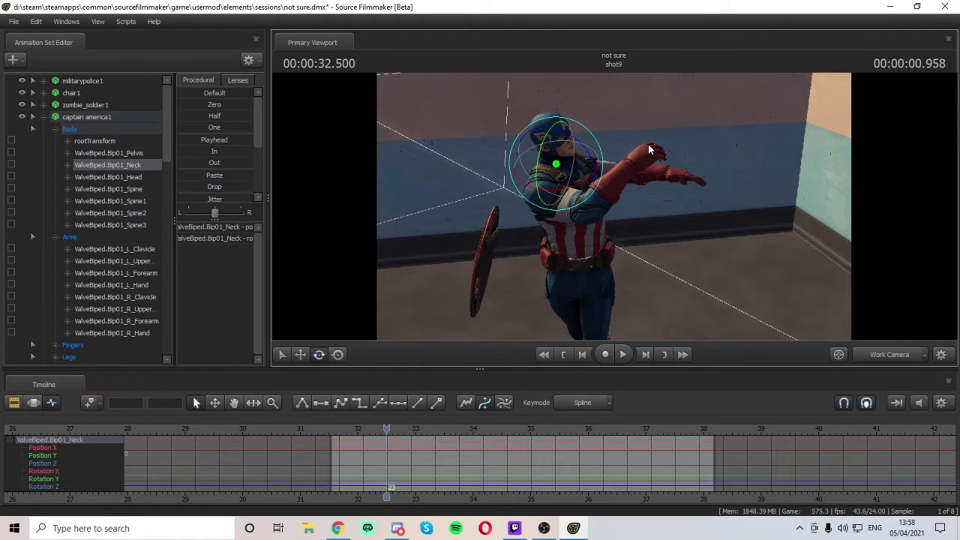
{"action": "key", "text": "End"}
{"action": "key", "text": "Right"}
{"action": "key", "text": "Right"}
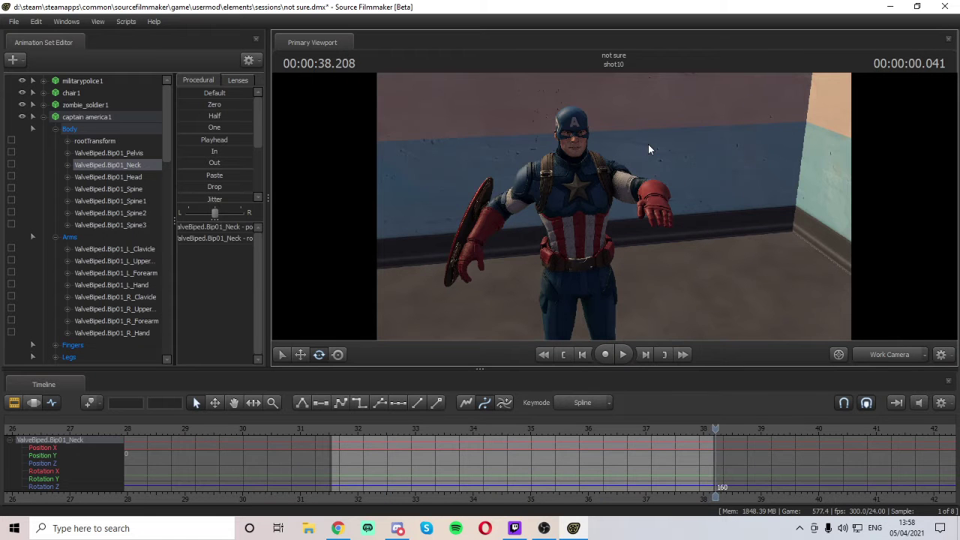
{"action": "key", "text": "Left"}
{"action": "key", "text": "Home"}
{"action": "key", "text": "space"}
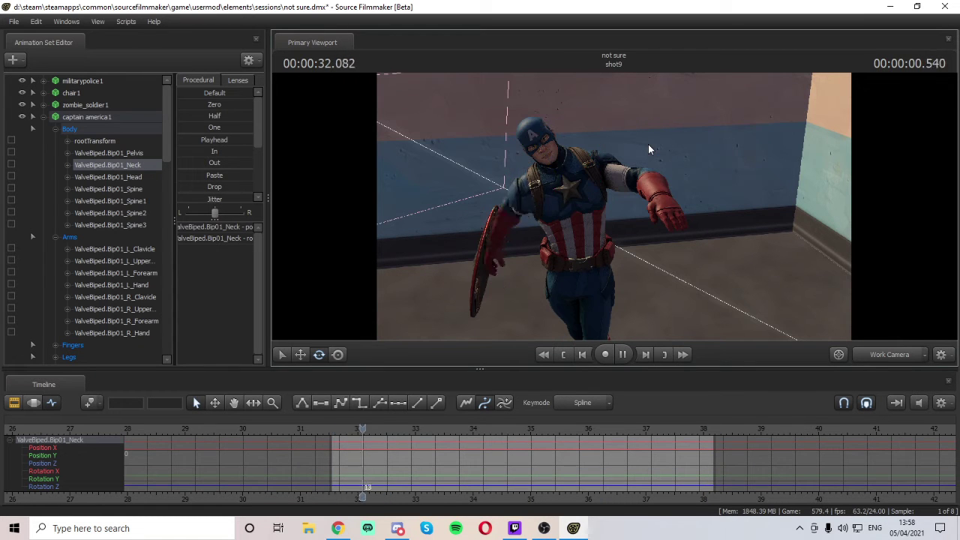
{"action": "key", "text": "space"}
{"action": "key", "text": "Left"}
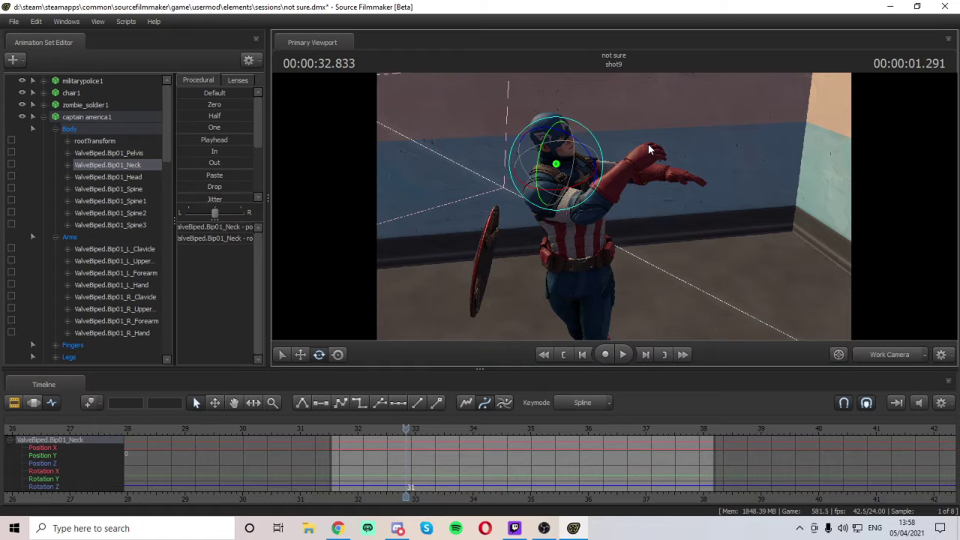
- Play shot9 from near its start through to its end to review the full throw
{"action": "key", "text": "Down"}
{"action": "key", "text": "Left"}
{"action": "key", "text": "Home"}
{"action": "key", "text": "Right"}
{"action": "key", "text": "Right"}
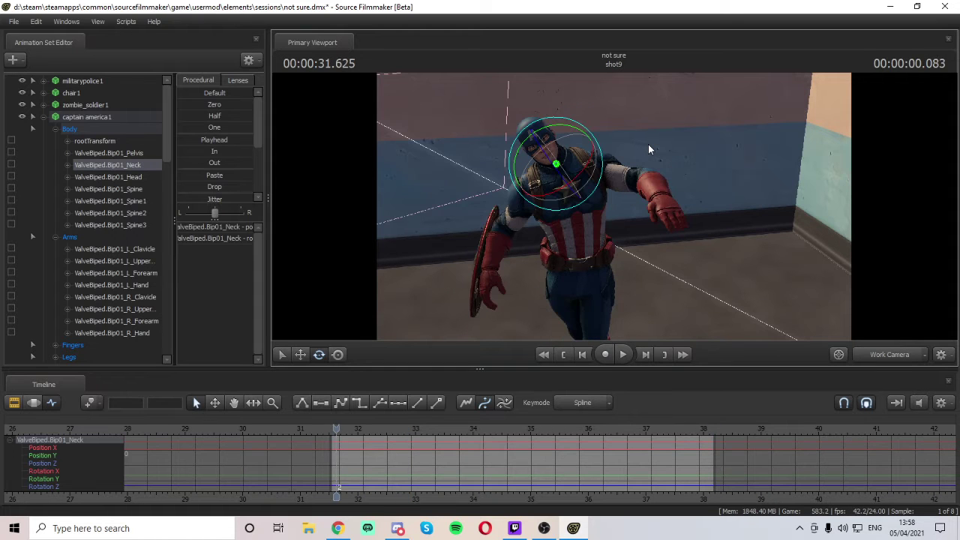
{"action": "key", "text": "space"}
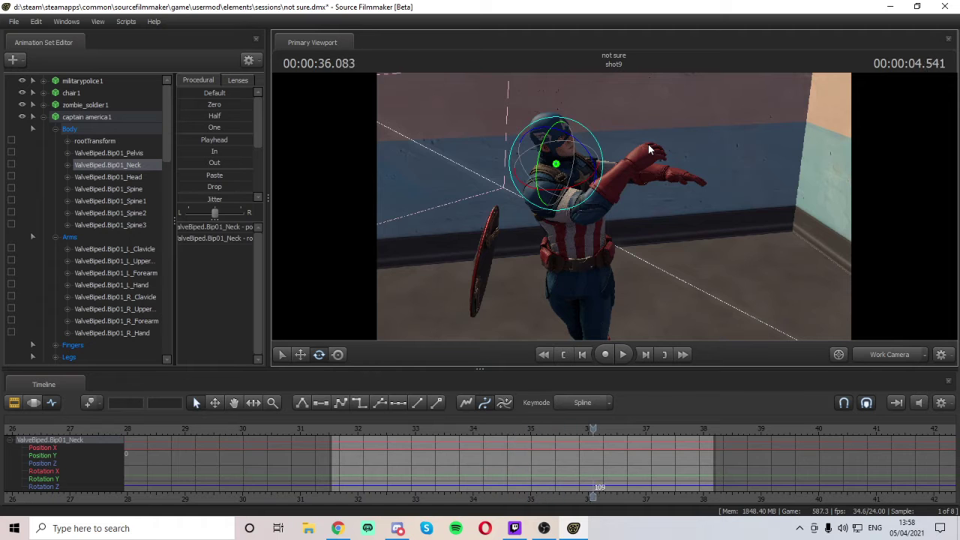
{"action": "key", "text": "space"}
{"action": "key", "text": "Right"}
{"action": "key", "text": "Right"}
{"action": "key", "text": "Right"}
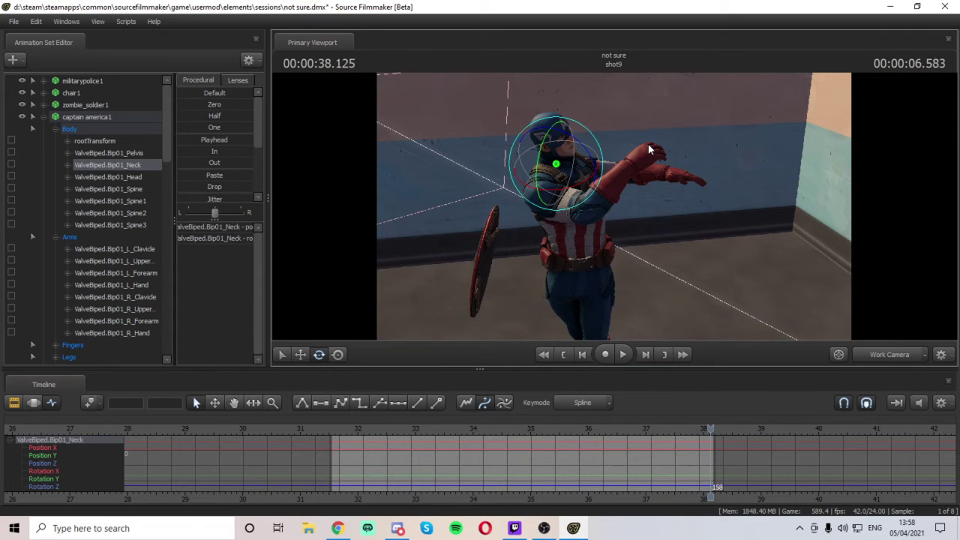
- Step back and forth across the cut between shot9 and shot10 to compare Captain America's poses
{"action": "key", "text": "Left"}
{"action": "key", "text": "Right"}
{"action": "key", "text": "Left"}
{"action": "key", "text": "Right"}
{"action": "key", "text": "Right"}
{"action": "key", "text": "Left"}
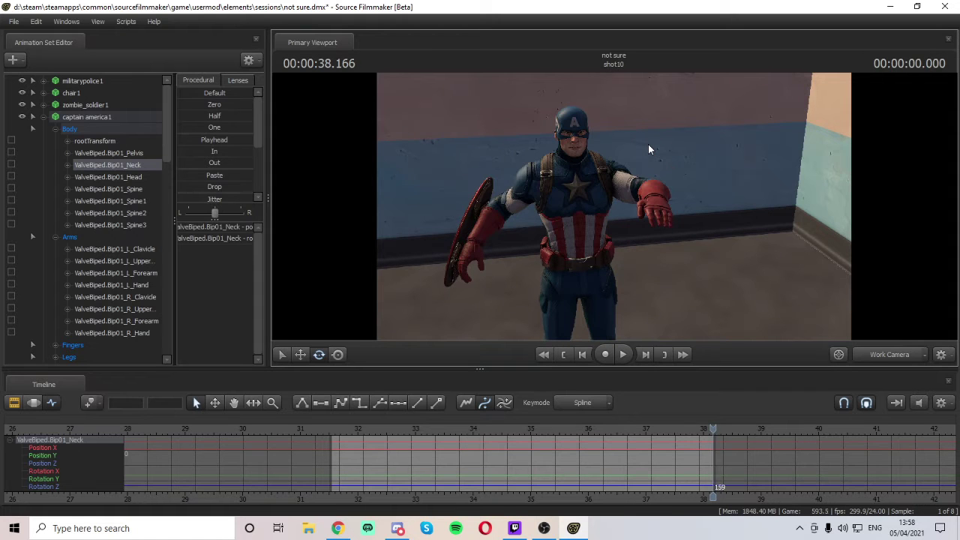
{"action": "key", "text": "Left"}
{"action": "key", "text": "Right"}
{"action": "key", "text": "Left"}
{"action": "key", "text": "Right"}
{"action": "key", "text": "Left"}
{"action": "key", "text": "Left"}
{"action": "key", "text": "Left"}
{"action": "key", "text": "Left"}
{"action": "key", "text": "Left"}
{"action": "key", "text": "Left"}
{"action": "key", "text": "Left"}
{"action": "key", "text": "Left"}
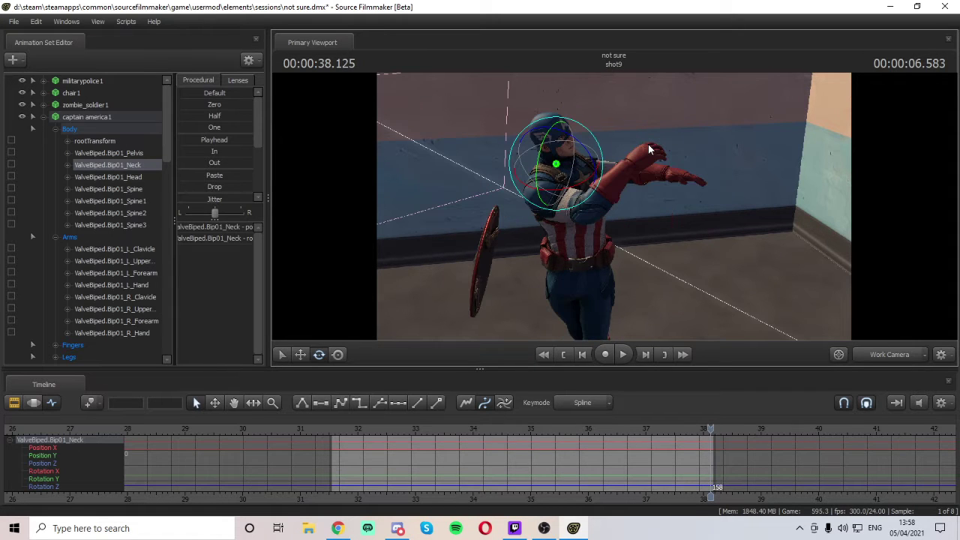
- Scrub back through shot9 to 00:00:32.416 and keyframe the Neck bone's starting pose there
{"action": "key", "text": "Left"}
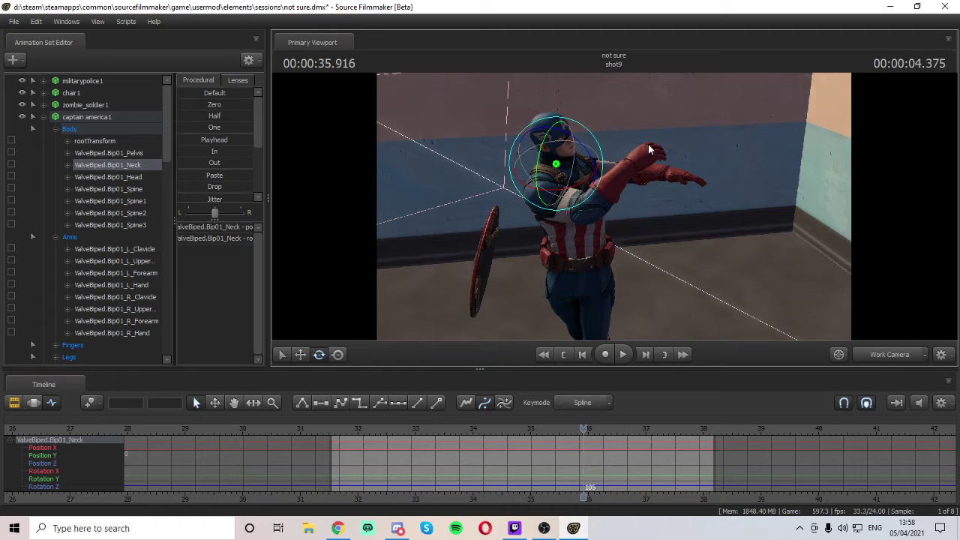
{"action": "key", "text": "Left"}
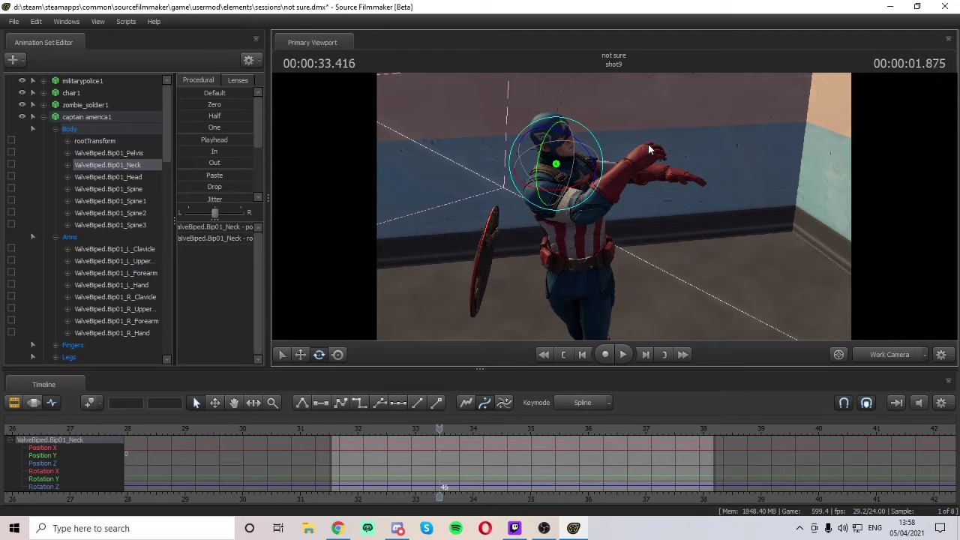
{"action": "key", "text": "Left"}
{"action": "key", "text": "Right"}
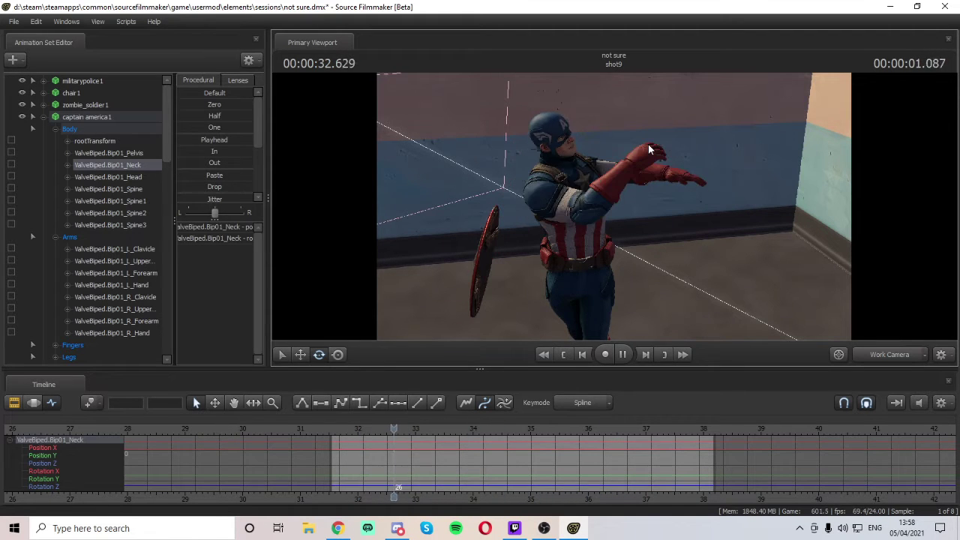
{"action": "key", "text": "Left"}
{"action": "key", "text": "Left"}
{"action": "key", "text": "Left"}
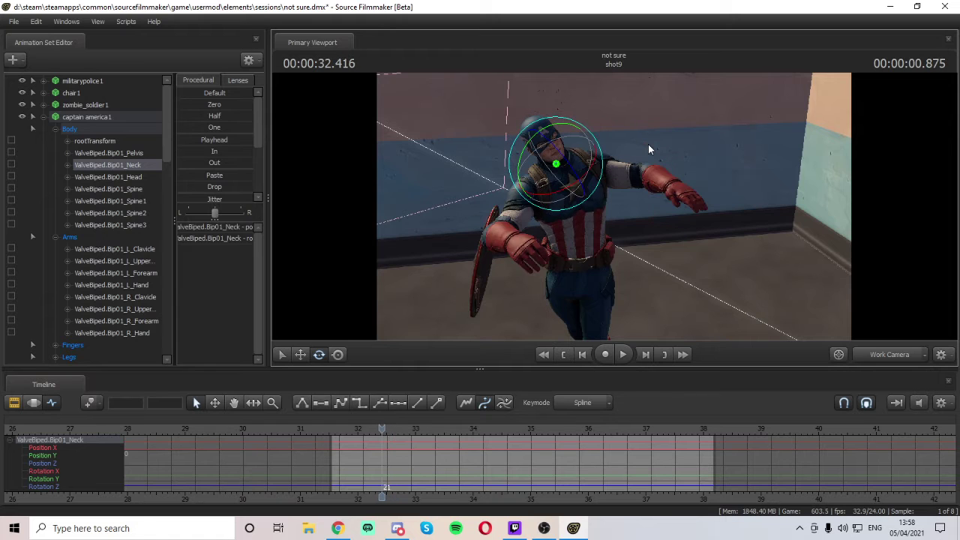
{"action": "key", "text": "Right"}
{"action": "key", "text": "Right"}
{"action": "key", "text": "Right"}
{"action": "key", "text": "Left"}
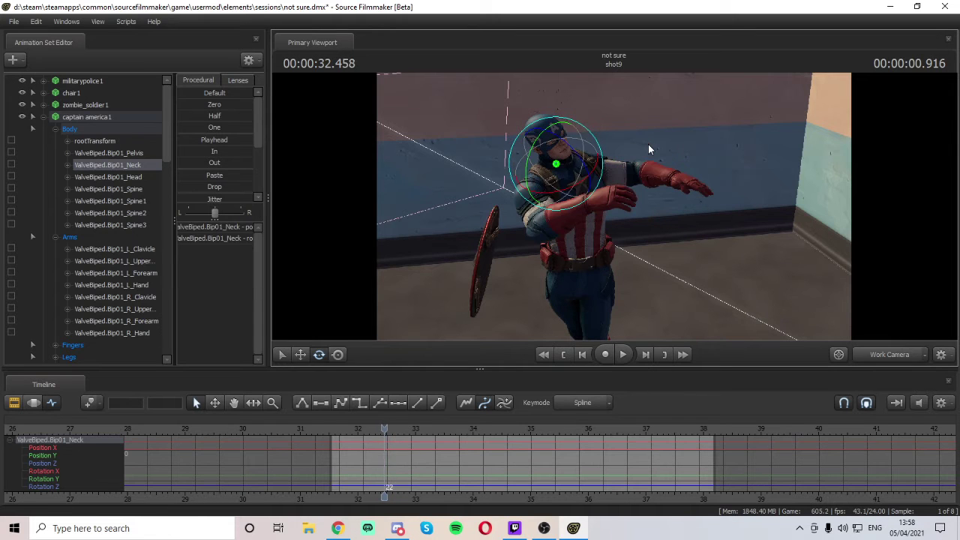
{"action": "key", "text": "Right"}
{"action": "key", "text": "Left"}
{"action": "key", "text": "Left"}
{"action": "key", "text": "Left"}
{"action": "key", "text": "Left"}
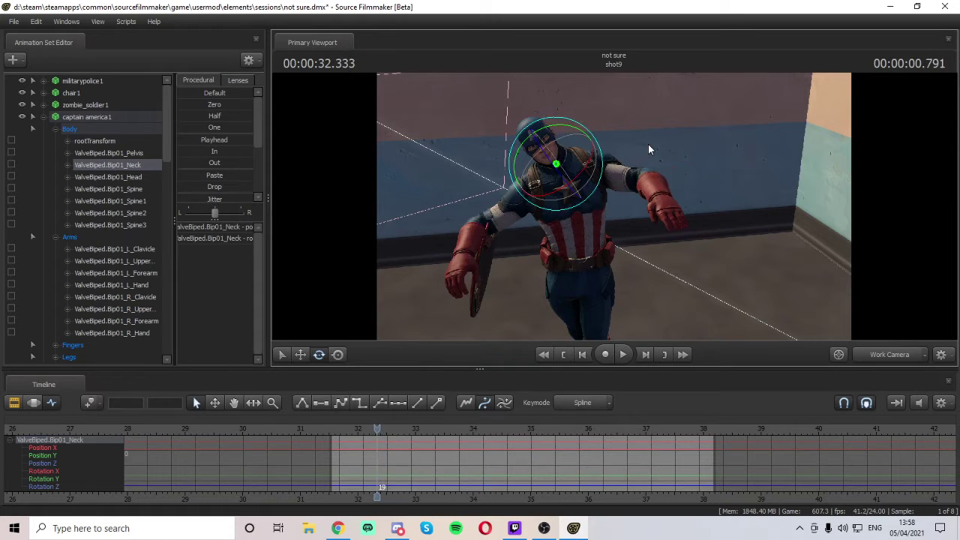
{"action": "key", "text": "Right"}
{"action": "key", "text": "Right"}
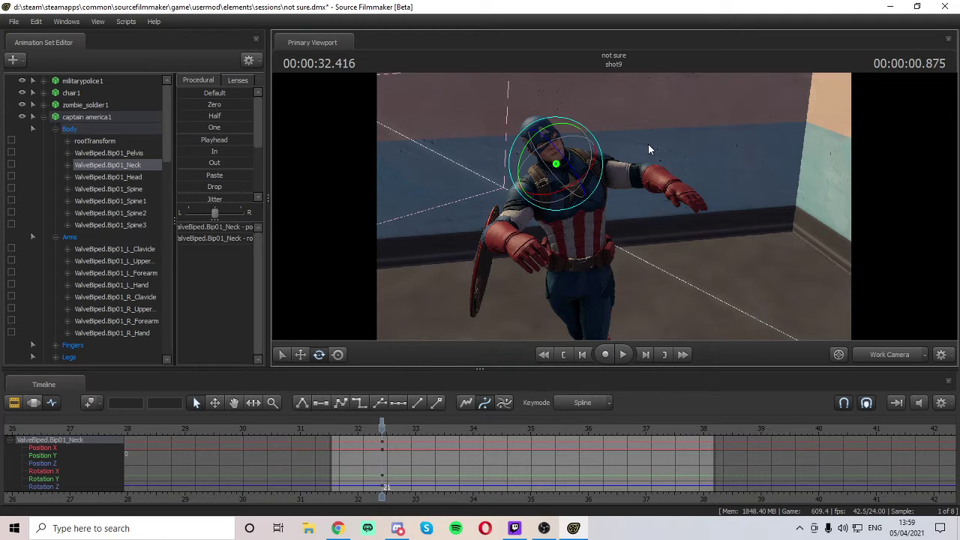
- Rotate the Neck bone at 00:00:32.541 to turn the head back toward the camera
{"action": "key", "text": "Right"}
{"action": "key", "text": "Right"}
{"action": "key", "text": "Right"}
{"action": "key", "text": "Left"}
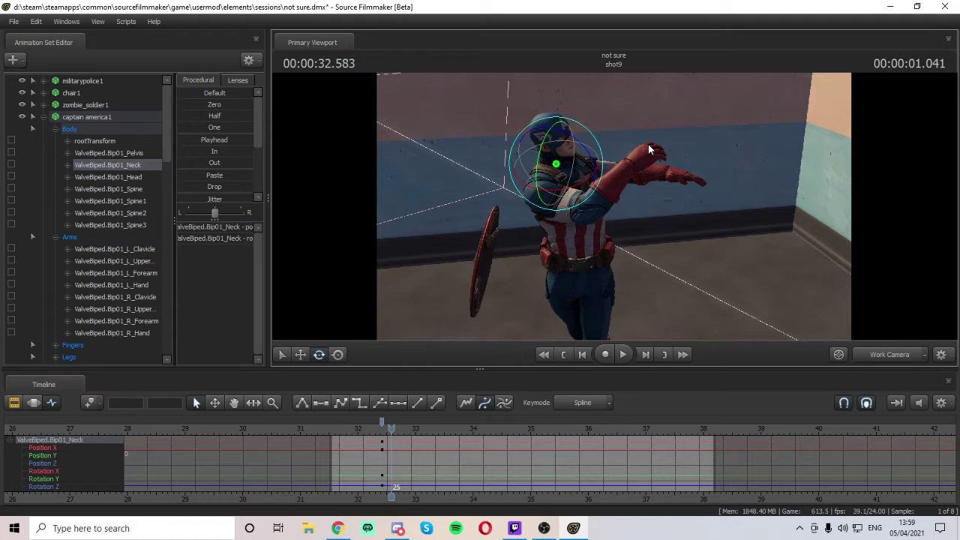
{"action": "key", "text": "Left"}
{"action": "left_click_drag", "start_coordinate": [589, 180], "coordinate": [574, 188]}
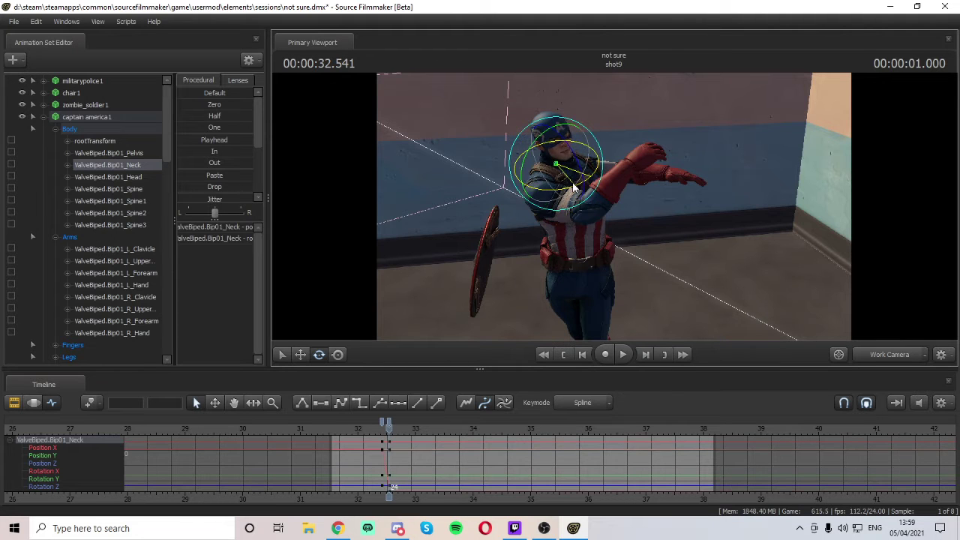
- Play and scrub through the throw in shot9 to check the timing of the head turn
{"action": "key", "text": "Left"}
{"action": "key", "text": "Left"}
{"action": "key", "text": "Left"}
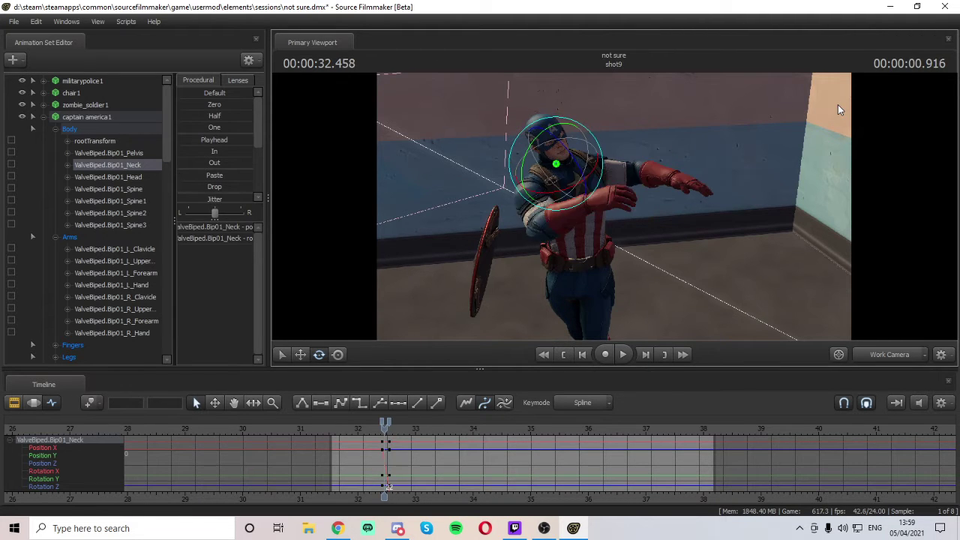
{"action": "key", "text": "space"}
{"action": "key", "text": "space"}
{"action": "key", "text": "Left"}
{"action": "key", "text": "Left"}
{"action": "key", "text": "Left"}
{"action": "key", "text": "Left"}
{"action": "key", "text": "Left"}
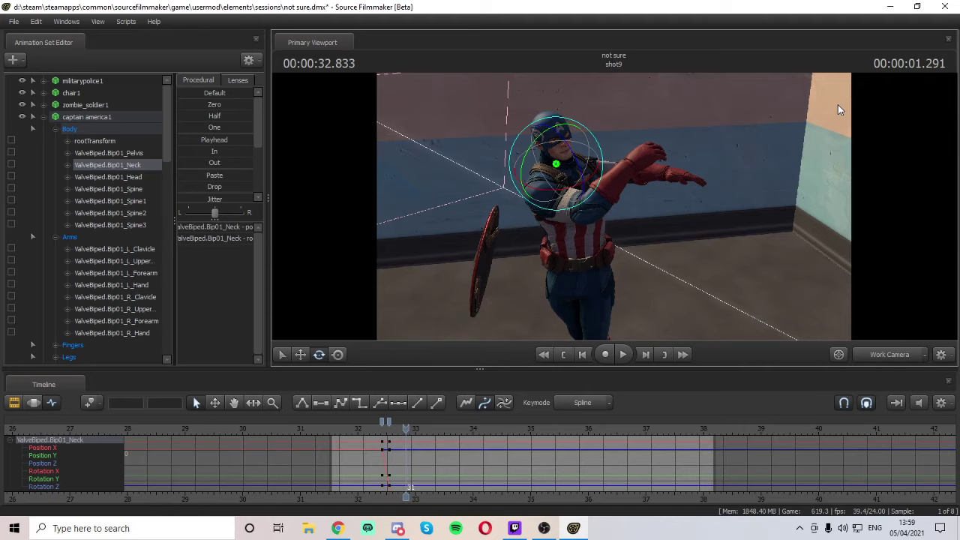
{"action": "key", "text": "Left"}
- Rotate the Neck bone at 00:00:32.708 on two axes to turn the head further toward the camera
{"action": "key", "text": "Right"}
{"action": "key", "text": "Right"}
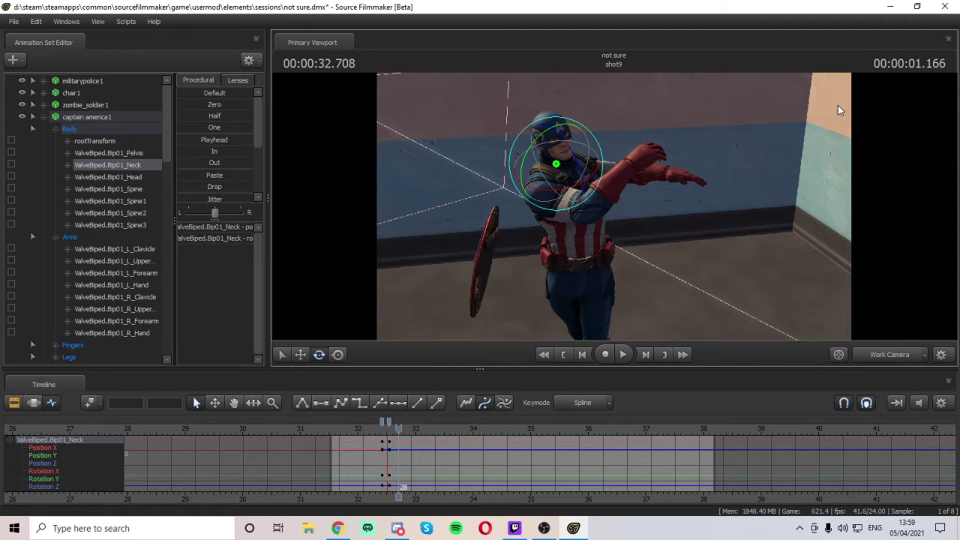
{"action": "left_click_drag", "start_coordinate": [563, 187], "coordinate": [543, 191]}
{"action": "left_click_drag", "start_coordinate": [564, 127], "coordinate": [571, 128]}
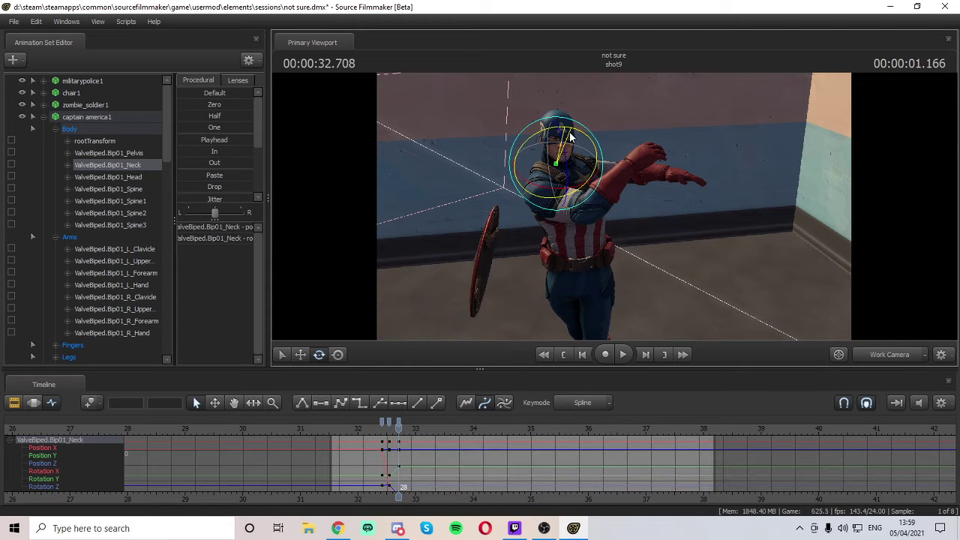
- Scrub back and forth through the throw up to 00:00:33.208 to examine the additional head turn
{"action": "key", "text": "Left"}
{"action": "key", "text": "Left"}
{"action": "key", "text": "Left"}
{"action": "key", "text": "Left"}
{"action": "key", "text": "Left"}
{"action": "key", "text": "Left"}
{"action": "key", "text": "Left"}
{"action": "key", "text": "Left"}
{"action": "key", "text": "Left"}
{"action": "key", "text": "Left"}
{"action": "key", "text": "Left"}
{"action": "key", "text": "Left"}
{"action": "key", "text": "Left"}
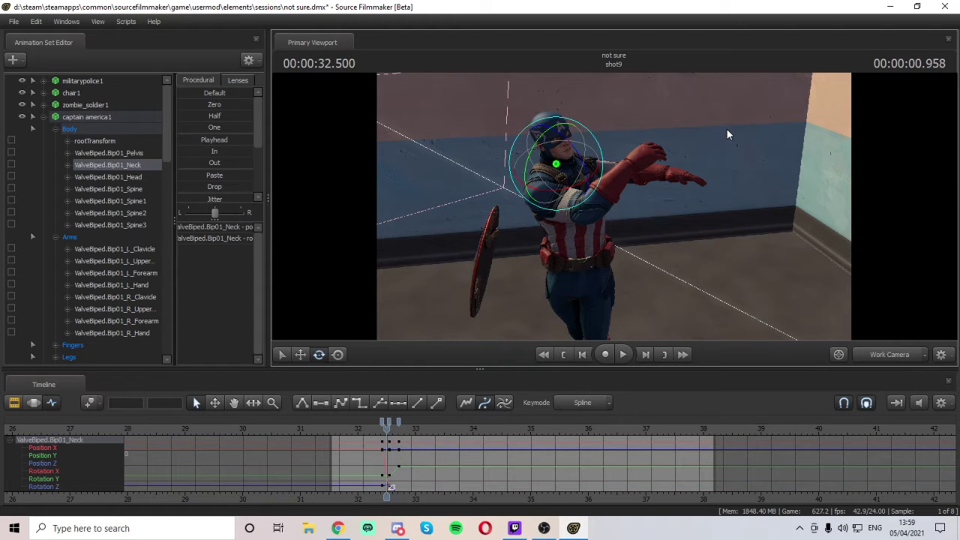
{"action": "key", "text": "Right"}
{"action": "key", "text": "Right"}
{"action": "key", "text": "Right"}
{"action": "key", "text": "Right"}
{"action": "key", "text": "Right"}
{"action": "key", "text": "Right"}
{"action": "key", "text": "Right"}
{"action": "key", "text": "Right"}
{"action": "key", "text": "Right"}
{"action": "key", "text": "Right"}
{"action": "key", "text": "Right"}
{"action": "key", "text": "Right"}
{"action": "key", "text": "Right"}
{"action": "key", "text": "Right"}
{"action": "key", "text": "Right"}
{"action": "key", "text": "Right"}
{"action": "key", "text": "Right"}
{"action": "key", "text": "Right"}
{"action": "key", "text": "Right"}
{"action": "key", "text": "Right"}
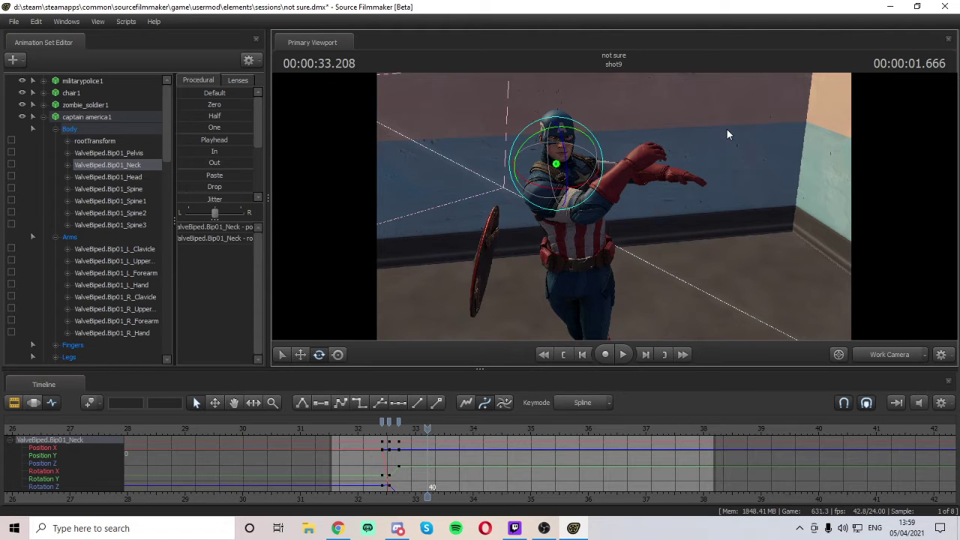
- Delete the Neck bone's keyframe at frame 28 and scrub back over the throw
{"action": "right_click", "coordinate": [399, 423]}
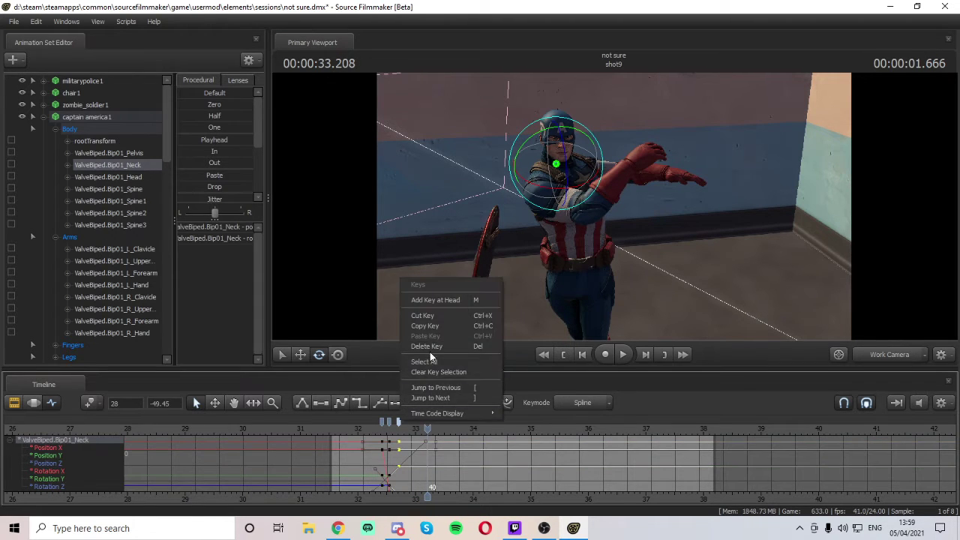
{"action": "left_click", "coordinate": [434, 346]}
{"action": "key", "text": "Left"}
{"action": "key", "text": "Left"}
{"action": "key", "text": "Left"}
{"action": "key", "text": "Left"}
{"action": "key", "text": "Left"}
{"action": "key", "text": "Left"}
{"action": "key", "text": "Left"}
{"action": "key", "text": "Left"}
{"action": "key", "text": "Left"}
{"action": "key", "text": "Left"}
{"action": "key", "text": "Left"}
{"action": "key", "text": "Left"}
{"action": "key", "text": "Left"}
{"action": "key", "text": "Left"}
{"action": "key", "text": "Left"}
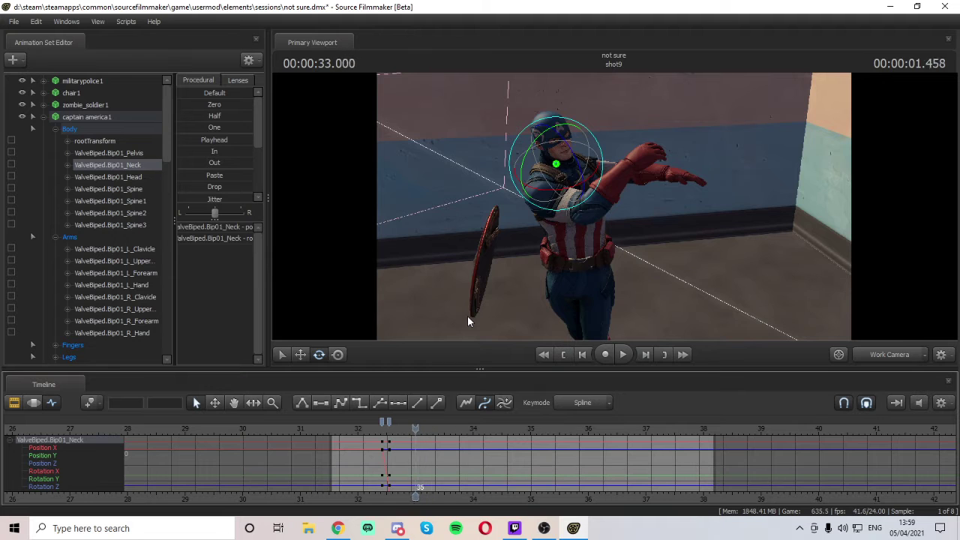
- Keyframe the Neck bone's held pose just after 00:00:32.625 and advance to 00:00:32.833
{"action": "key", "text": "Right"}
{"action": "key", "text": "Right"}
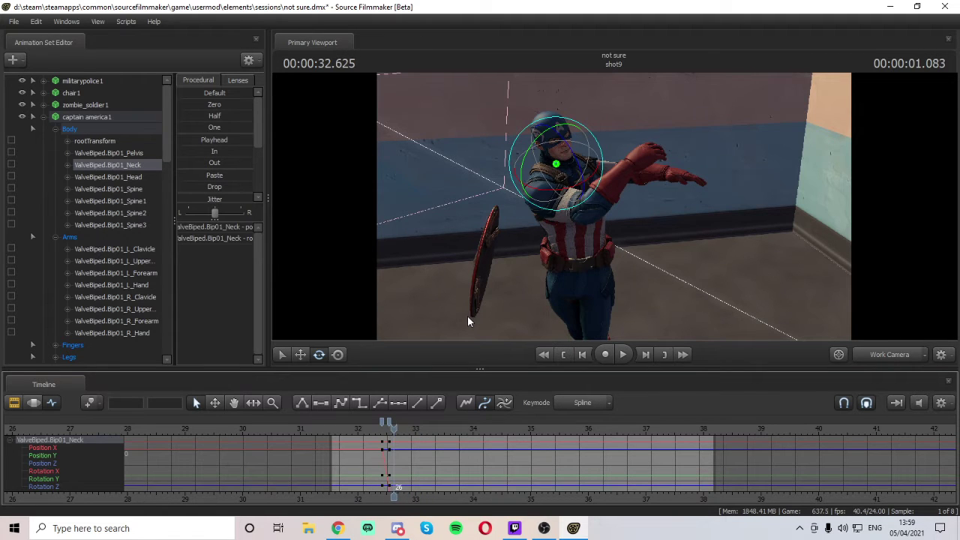
{"action": "key", "text": "m"}
{"action": "key", "text": "Right"}
{"action": "key", "text": "Right"}
{"action": "key", "text": "Right"}
{"action": "key", "text": "Right"}
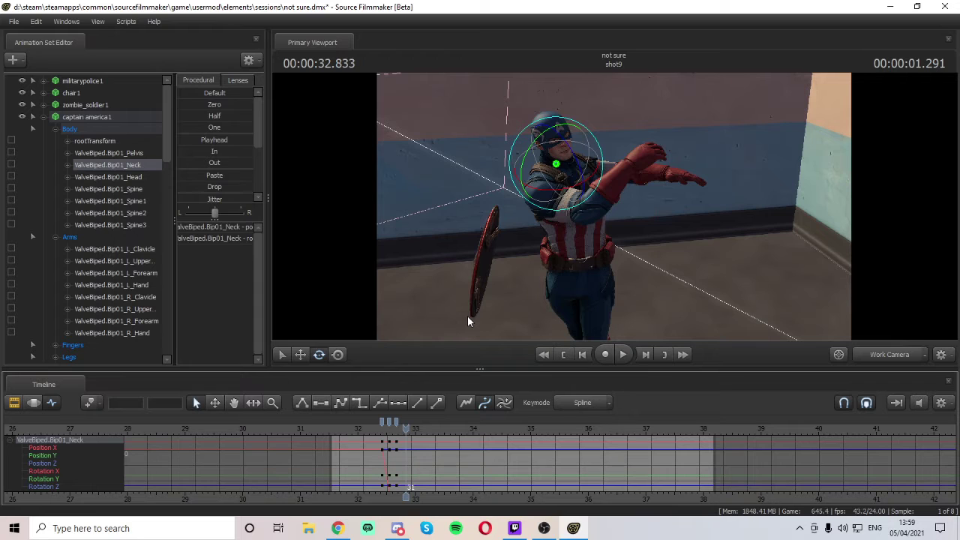
- Scrub back from 00:00:32.833 to 00:00:32.041 to examine the head and arm motion before the throw
{"action": "key", "text": "Left"}
{"action": "key", "text": "Left"}
{"action": "key", "text": "Left"}
{"action": "key", "text": "Left"}
{"action": "key", "text": "Left"}
{"action": "key", "text": "Left"}
{"action": "key", "text": "Left"}
{"action": "key", "text": "Left"}
{"action": "key", "text": "Left"}
{"action": "key", "text": "Left"}
{"action": "key", "text": "Left"}
{"action": "key", "text": "Left"}
{"action": "key", "text": "Left"}
{"action": "key", "text": "Left"}
{"action": "key", "text": "Left"}
{"action": "key", "text": "Left"}
{"action": "key", "text": "Left"}
{"action": "key", "text": "Left"}
{"action": "key", "text": "Left"}
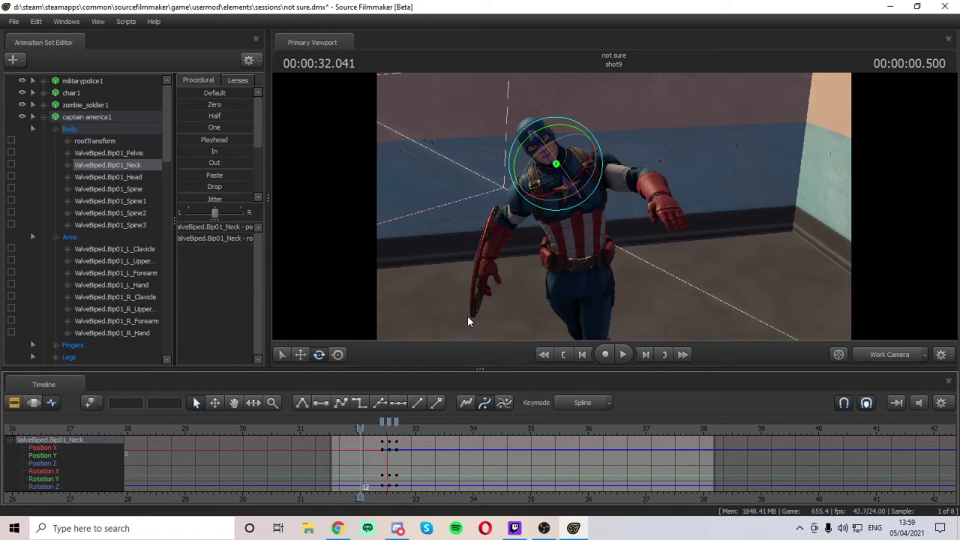
- Advance to 00:00:32.833 and rotate the Neck bone to turn Captain America's head back toward the front after the throw
{"action": "key", "text": "Right"}
{"action": "key", "text": "Right"}
{"action": "key", "text": "Right"}
{"action": "key", "text": "Right"}
{"action": "key", "text": "Right"}
{"action": "key", "text": "Right"}
{"action": "key", "text": "Right"}
{"action": "key", "text": "Right"}
{"action": "key", "text": "Right"}
{"action": "key", "text": "Right"}
{"action": "key", "text": "Right"}
{"action": "key", "text": "Right"}
{"action": "key", "text": "Right"}
{"action": "key", "text": "Right"}
{"action": "key", "text": "Right"}
{"action": "key", "text": "Right"}
{"action": "key", "text": "Right"}
{"action": "key", "text": "Right"}
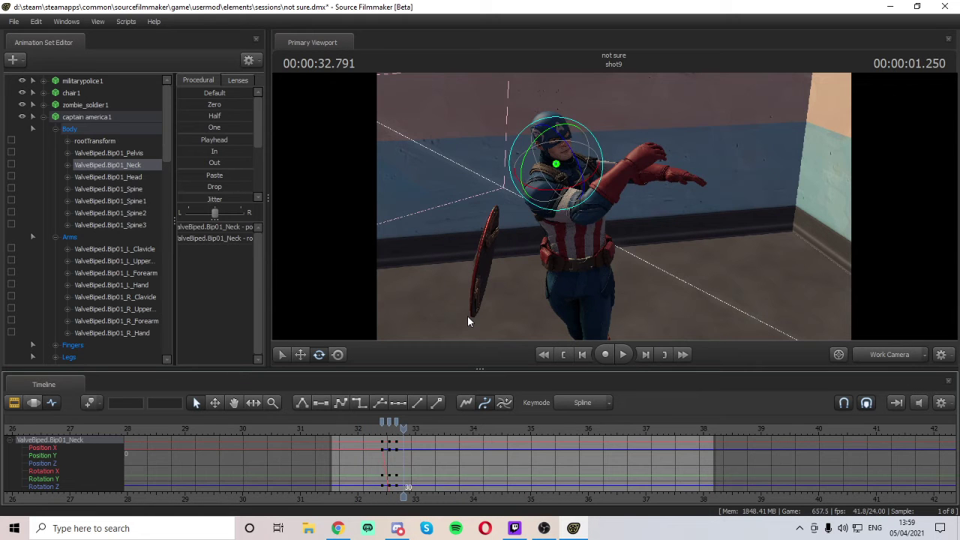
{"action": "key", "text": "Left"}
{"action": "key", "text": "Right"}
{"action": "key", "text": "Right"}
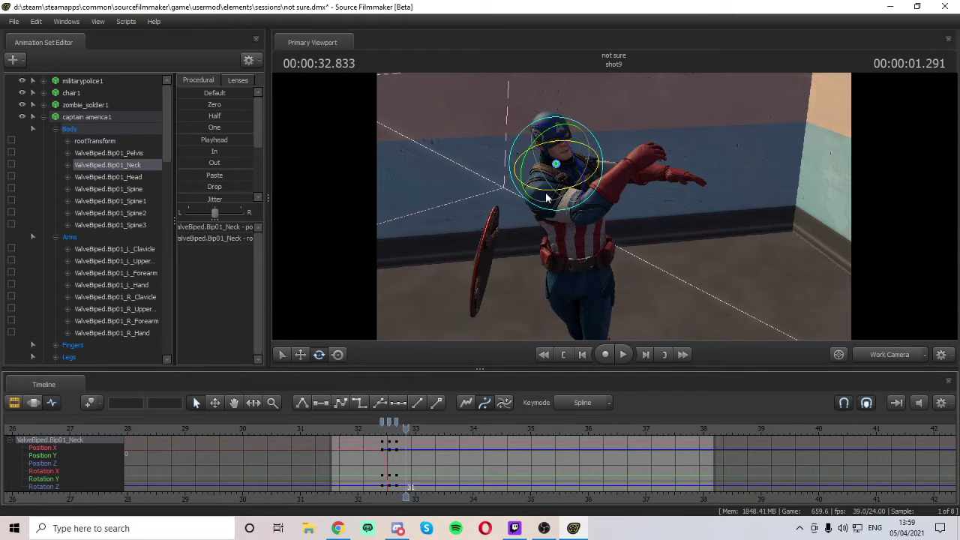
{"action": "left_click_drag", "start_coordinate": [546, 194], "coordinate": [532, 190]}
{"action": "left_click_drag", "start_coordinate": [572, 131], "coordinate": [579, 133]}
{"action": "left_click_drag", "start_coordinate": [553, 188], "coordinate": [550, 188]}
{"action": "left_click_drag", "start_coordinate": [576, 131], "coordinate": [572, 129]}
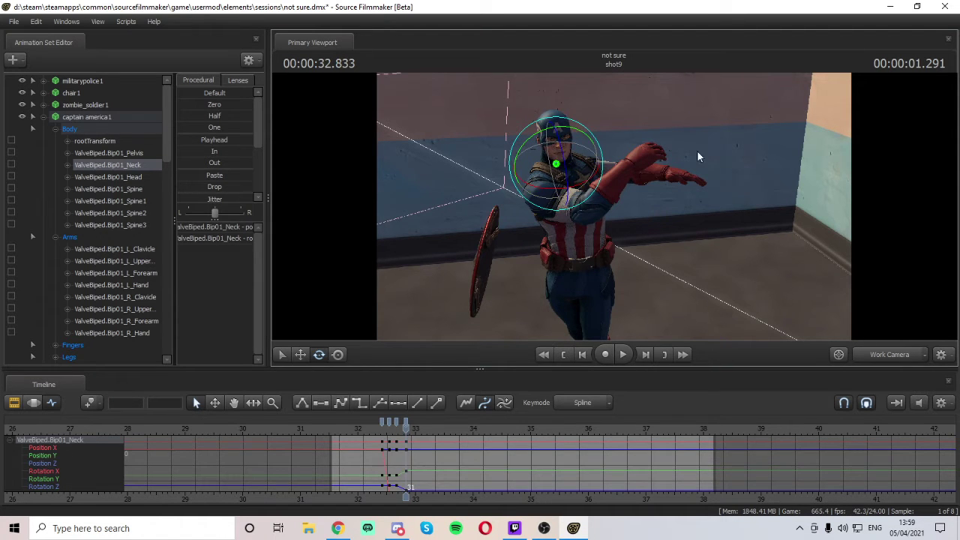
- Examine the new head pose from the front and from behind, scrubbing back through the throw to 00:00:31.583
{"action": "key", "text": "w"}
{"action": "mouse_move", "coordinate": [698, 156]}
{"action": "left_mouse_down"}
{"action": "mouse_move", "coordinate": [731, 156]}
{"action": "mouse_move", "coordinate": [698, 143]}
{"action": "left_mouse_up"}
{"action": "key", "text": "s"}
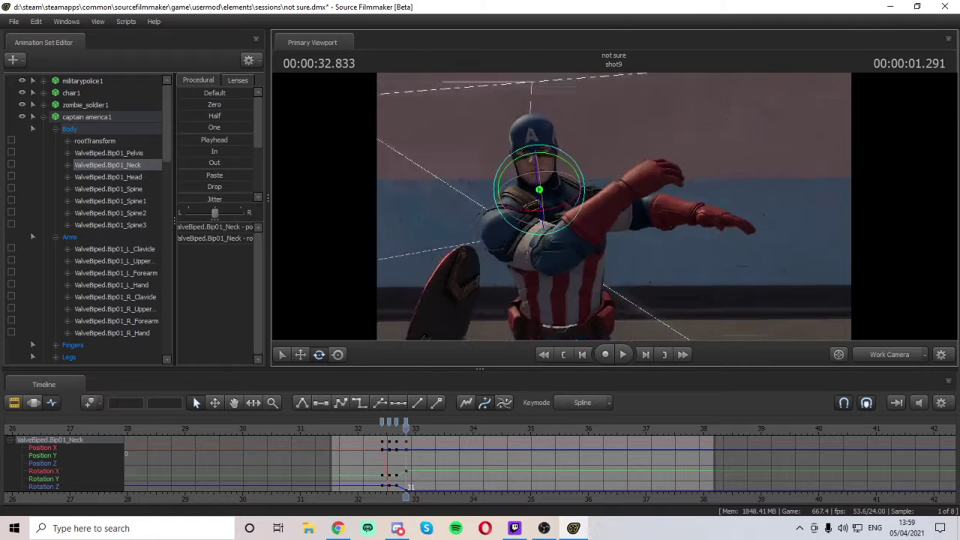
{"action": "right_click_drag", "start_coordinate": [610, 207], "coordinate": [610, 206]}
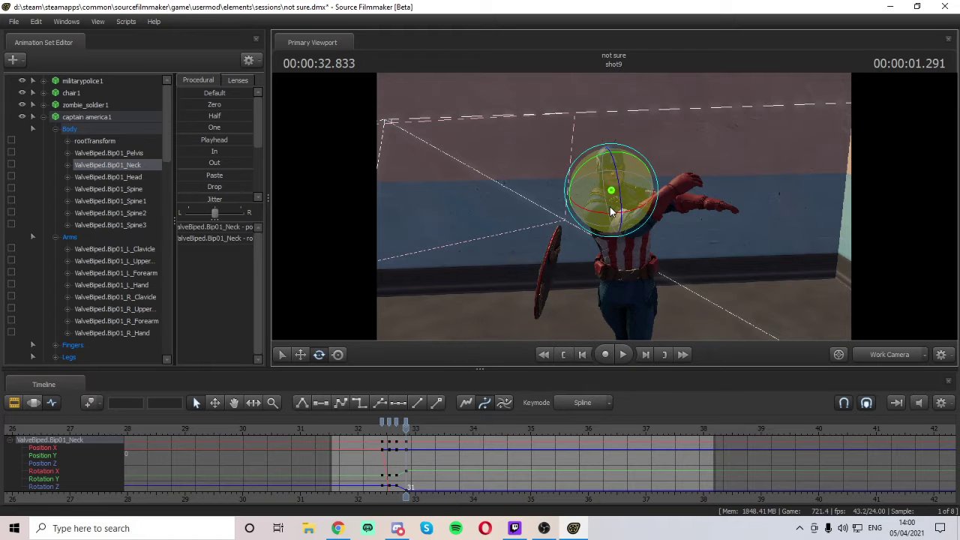
{"action": "left_click_drag", "start_coordinate": [474, 252], "coordinate": [615, 207]}
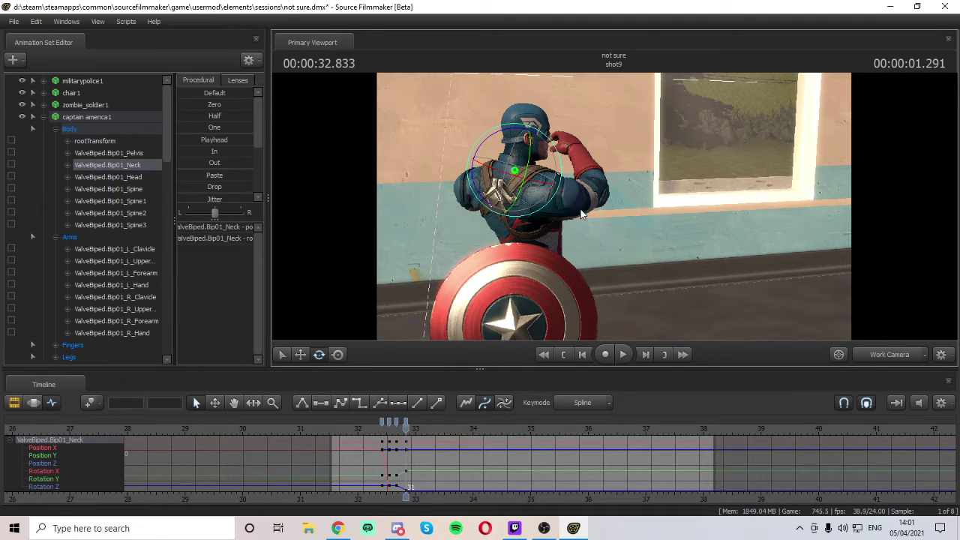
{"action": "left_click_drag", "start_coordinate": [693, 204], "coordinate": [609, 223]}
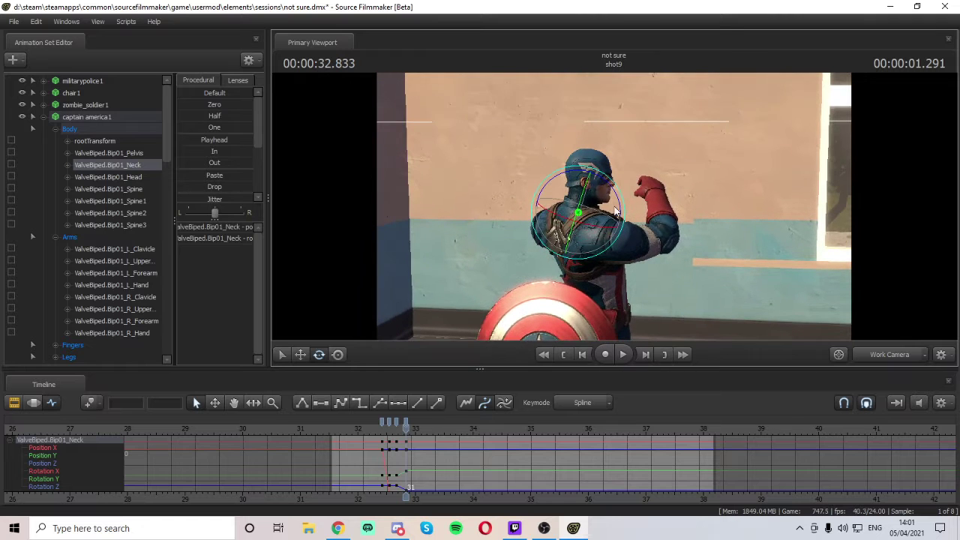
{"action": "key", "text": "Left"}
{"action": "key", "text": "Left"}
{"action": "key", "text": "Left"}
{"action": "key", "text": "Left"}
{"action": "key", "text": "Left"}
{"action": "key", "text": "Left"}
{"action": "key", "text": "Left"}
{"action": "key", "text": "Left"}
{"action": "key", "text": "Left"}
{"action": "key", "text": "Left"}
{"action": "key", "text": "Left"}
{"action": "key", "text": "Left"}
{"action": "key", "text": "Left"}
{"action": "key", "text": "Left"}
{"action": "key", "text": "Left"}
{"action": "key", "text": "Left"}
{"action": "key", "text": "Left"}
{"action": "key", "text": "Left"}
{"action": "key", "text": "Left"}
{"action": "key", "text": "Left"}
{"action": "key", "text": "Left"}
{"action": "key", "text": "Left"}
{"action": "key", "text": "Left"}
{"action": "key", "text": "Left"}
{"action": "key", "text": "Left"}
{"action": "key", "text": "Left"}
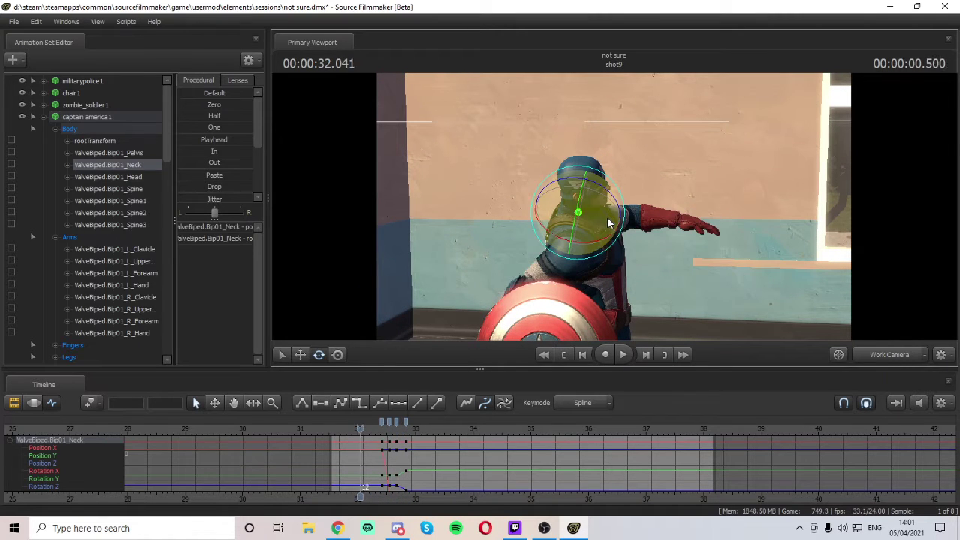
{"action": "key", "text": "Left"}
{"action": "key", "text": "Left"}
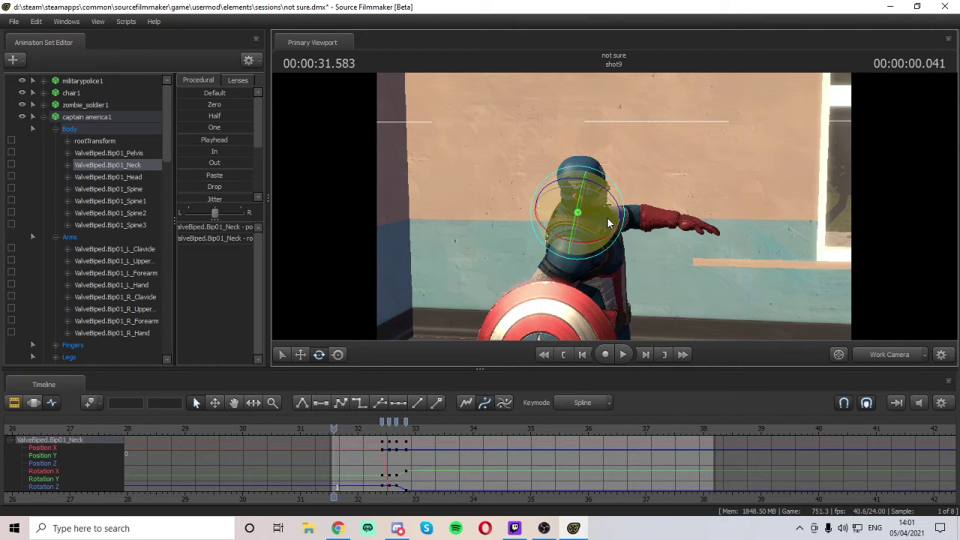
- Select the shield's pack bone and keyframe its resting pose one frame before 00:00:32.000
{"action": "left_click_drag", "start_coordinate": [610, 244], "coordinate": [613, 209]}
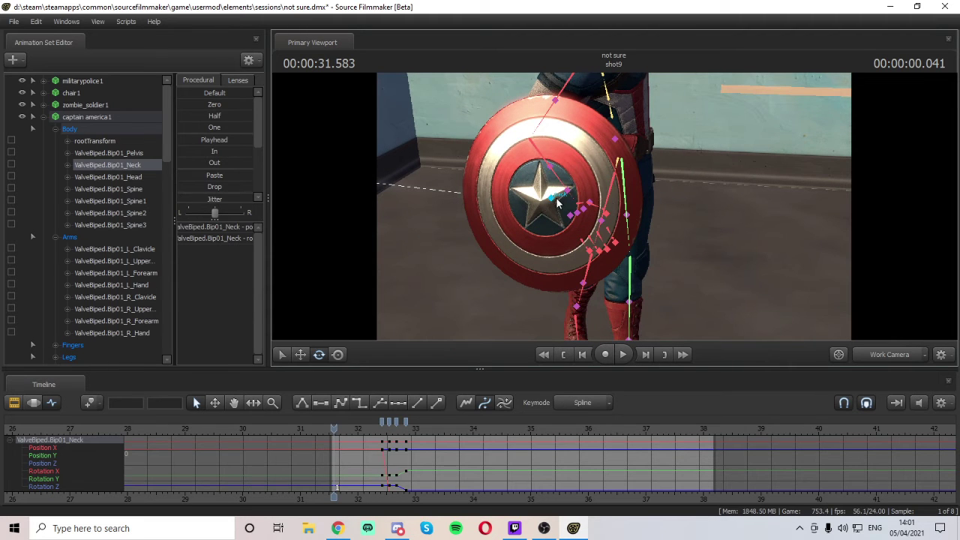
{"action": "left_click", "coordinate": [608, 183]}
{"action": "key", "text": "Right"}
{"action": "key", "text": "Right"}
{"action": "key", "text": "Right"}
{"action": "key", "text": "Right"}
{"action": "key", "text": "Right"}
{"action": "key", "text": "Right"}
{"action": "key", "text": "Right"}
{"action": "key", "text": "Right"}
{"action": "key", "text": "Right"}
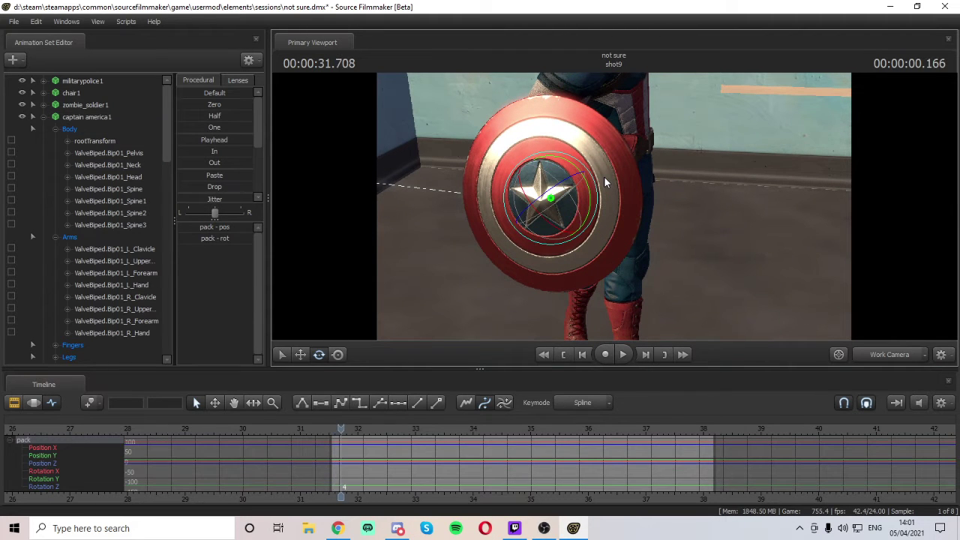
{"action": "key", "text": "Right"}
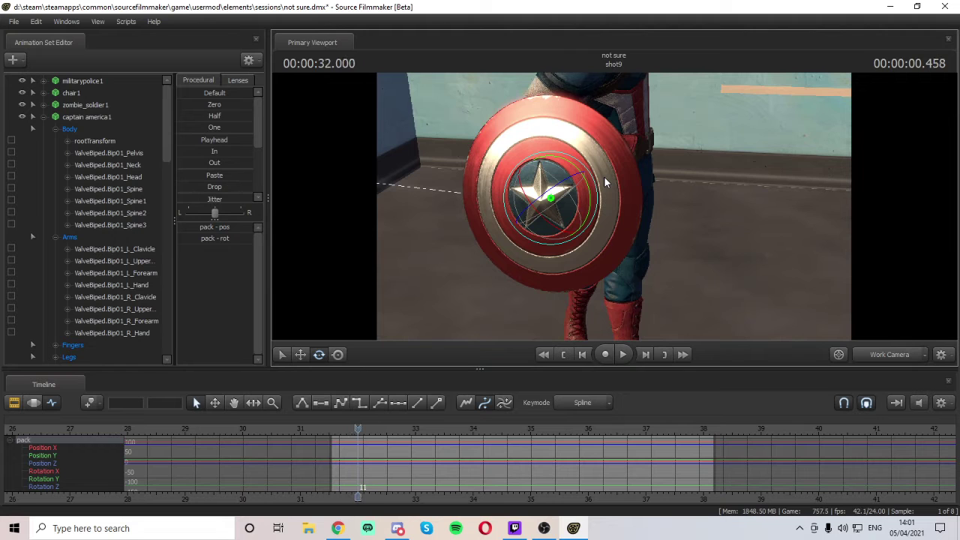
{"action": "key", "text": "Left"}
{"action": "key", "text": "Right"}
{"action": "key", "text": "Left"}
{"action": "key", "text": "Right"}
- Advance to 00:00:32.208 and move the shield upward and outward to follow the raised throwing arm
{"action": "key", "text": "Right"}
{"action": "key", "text": "Right"}
{"action": "key", "text": "Right"}
{"action": "key", "text": "Right"}
{"action": "key", "text": "Right"}
{"action": "key", "text": "Right"}
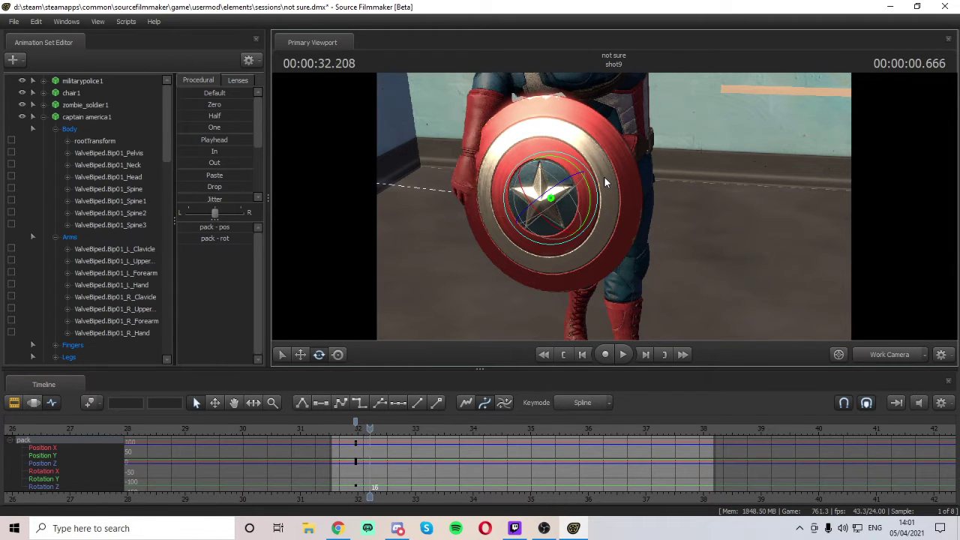
{"action": "key", "text": "Left"}
{"action": "left_click", "coordinate": [303, 354]}
{"action": "left_click_drag", "start_coordinate": [694, 215], "coordinate": [655, 211]}
{"action": "left_click", "coordinate": [320, 355]}
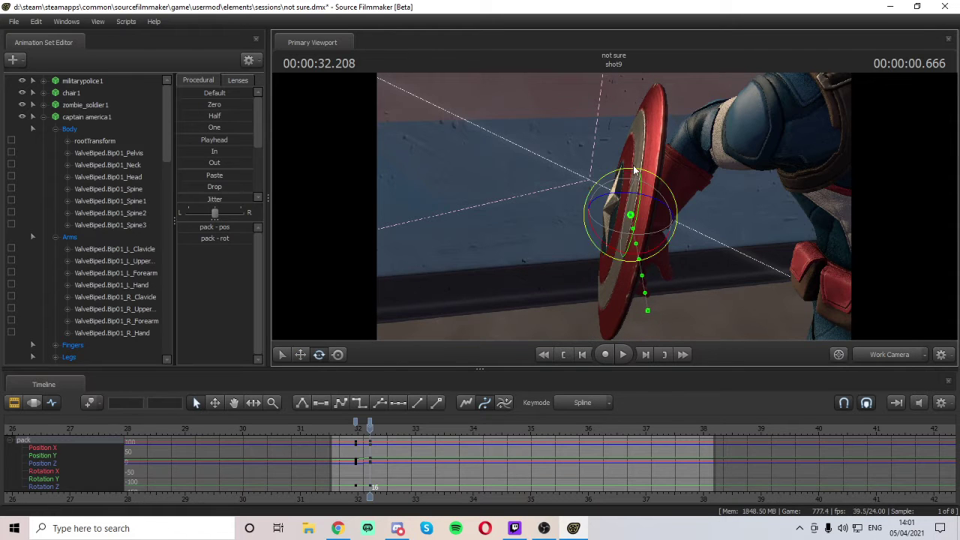
- Rotate the shield at 00:00:32.208 to match the throwing arm, checking the pose from the shield side
{"action": "left_click_drag", "start_coordinate": [629, 193], "coordinate": [728, 173]}
{"action": "key", "text": "a"}
{"action": "key", "text": "a"}
{"action": "left_click_drag", "start_coordinate": [619, 248], "coordinate": [619, 278]}
{"action": "key", "text": "s"}
{"action": "mouse_move", "coordinate": [617, 207]}
{"action": "left_mouse_down"}
{"action": "mouse_move", "coordinate": [644, 225]}
{"action": "mouse_move", "coordinate": [619, 208]}
{"action": "left_mouse_up"}
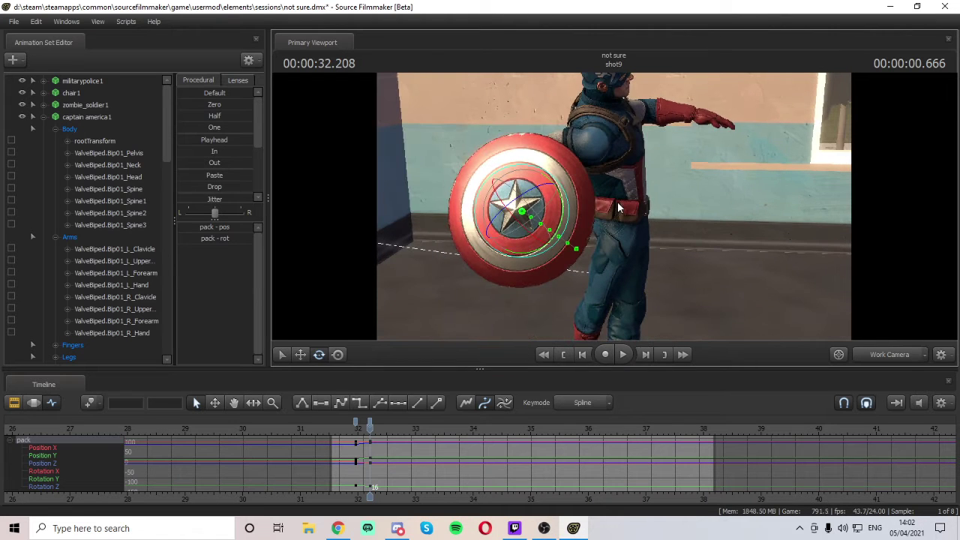
- Scrub back and forth between 00:00:32.000 and 00:00:32.250 to examine how the shield follows the arm
{"action": "key", "text": "Right"}
{"action": "key", "text": "Left"}
{"action": "key", "text": "Left"}
{"action": "key", "text": "Left"}
{"action": "key", "text": "Left"}
{"action": "key", "text": "Left"}
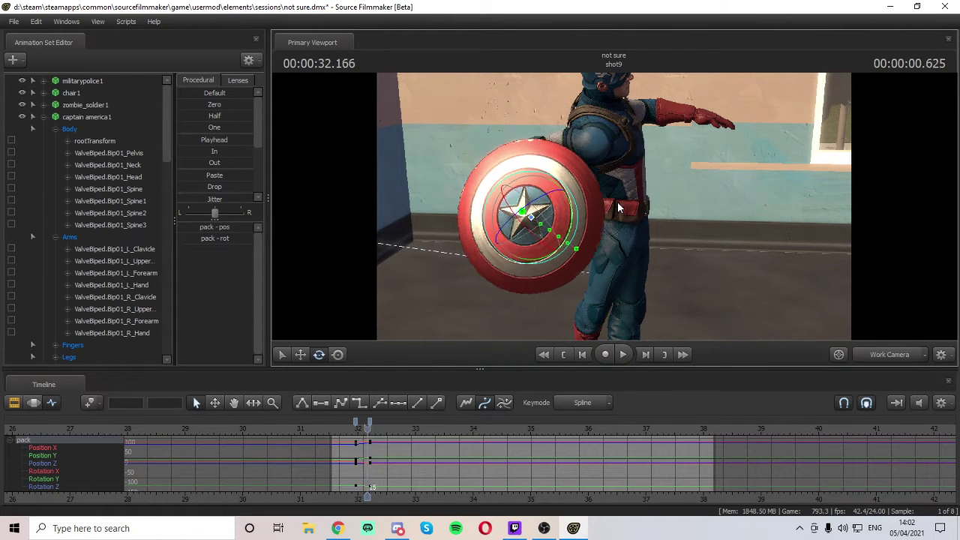
{"action": "key", "text": "Left"}
{"action": "key", "text": "Left"}
{"action": "key", "text": "Left"}
{"action": "key", "text": "Right"}
{"action": "key", "text": "Right"}
{"action": "key", "text": "Right"}
{"action": "key", "text": "Right"}
{"action": "key", "text": "Right"}
{"action": "key", "text": "Right"}
{"action": "key", "text": "Right"}
{"action": "key", "text": "Right"}
{"action": "key", "text": "Right"}
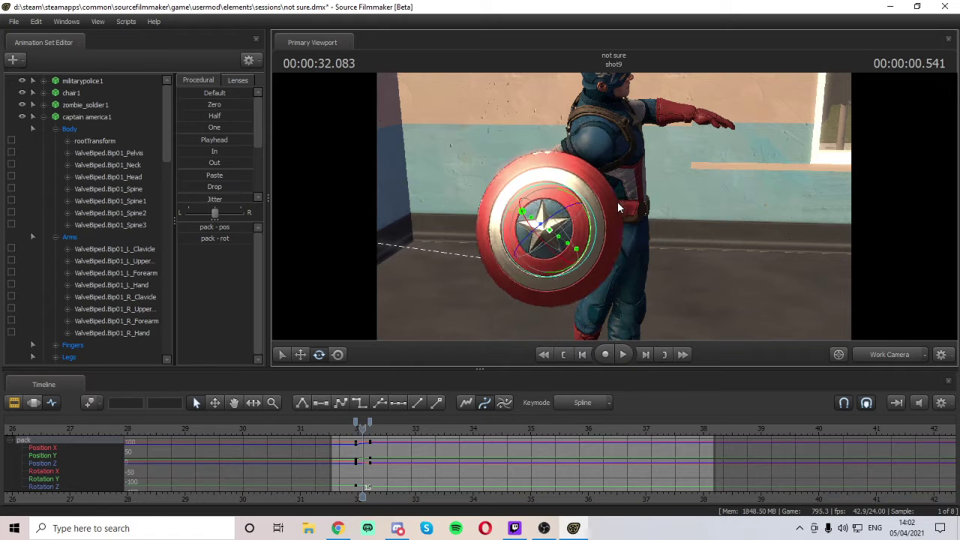
{"action": "key", "text": "Left"}
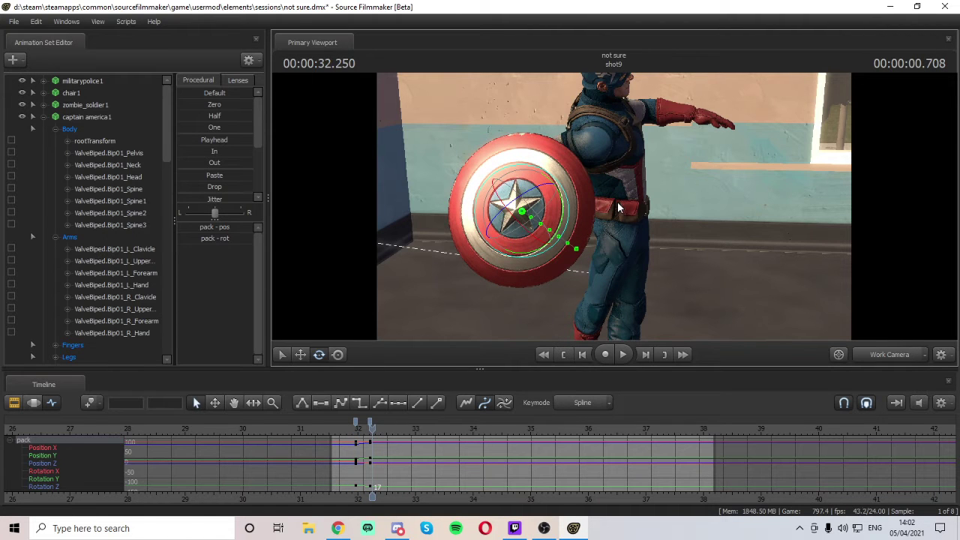
- Scrub through the arm swing up to 00:00:32.541 and settle at 00:00:32.500 to examine the release point
{"action": "key", "text": "Right"}
{"action": "key", "text": "Right"}
{"action": "key", "text": "Right"}
{"action": "key", "text": "Right"}
{"action": "key", "text": "Right"}
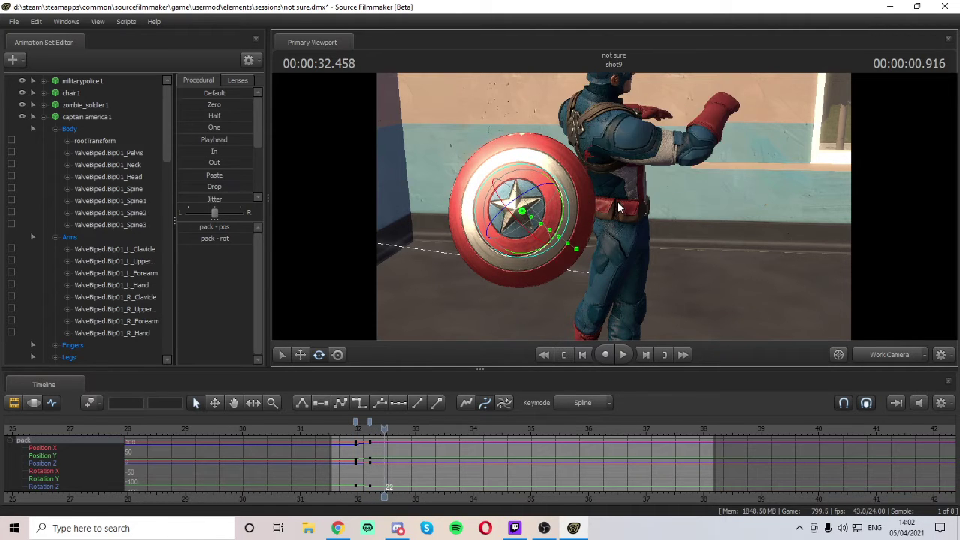
{"action": "key", "text": "Right"}
{"action": "key", "text": "Right"}
{"action": "key", "text": "Left"}
{"action": "key", "text": "Left"}
{"action": "key", "text": "Left"}
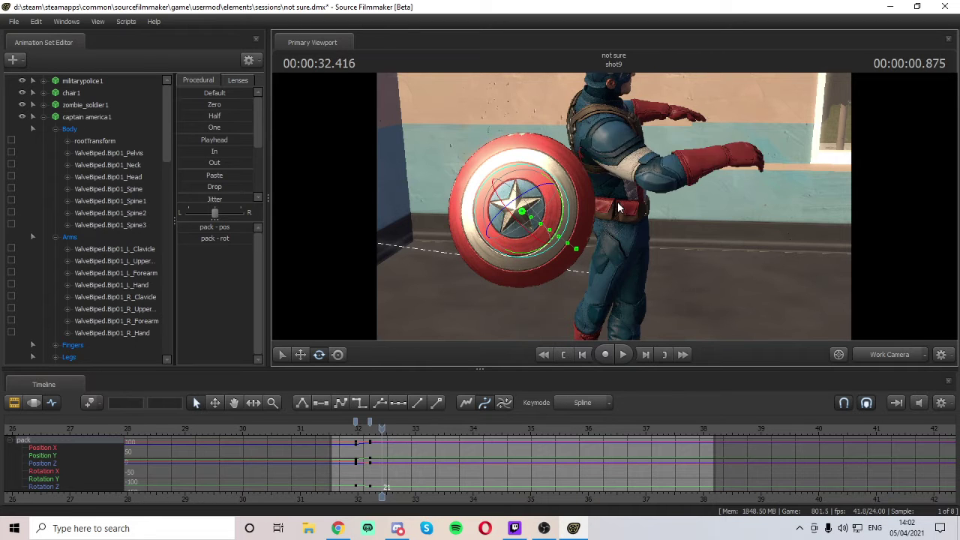
{"action": "key", "text": "Left"}
{"action": "key", "text": "Left"}
{"action": "key", "text": "Left"}
{"action": "key", "text": "Right"}
{"action": "key", "text": "Right"}
{"action": "key", "text": "Right"}
{"action": "key", "text": "Right"}
{"action": "key", "text": "Right"}
{"action": "key", "text": "Right"}
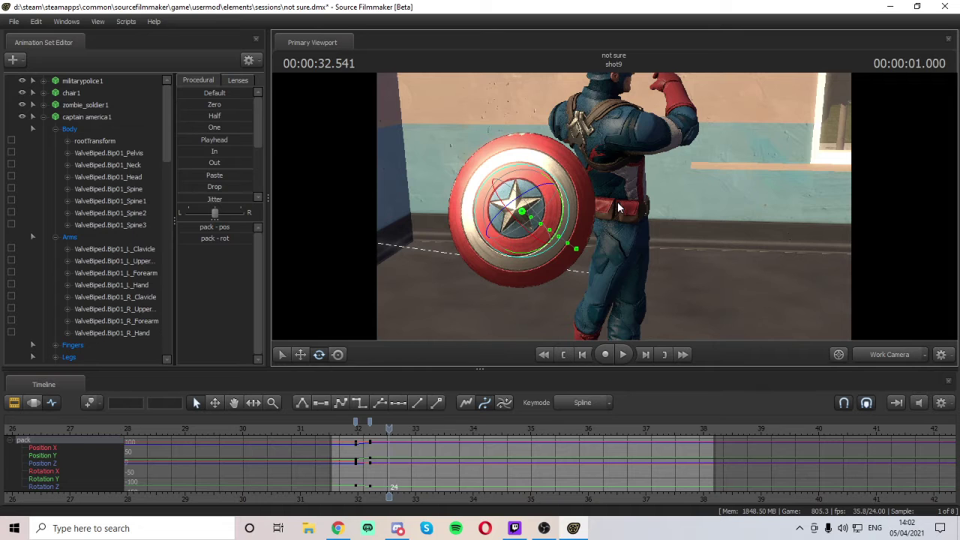
{"action": "key", "text": "Left"}
{"action": "key", "text": "Left"}
{"action": "key", "text": "Right"}
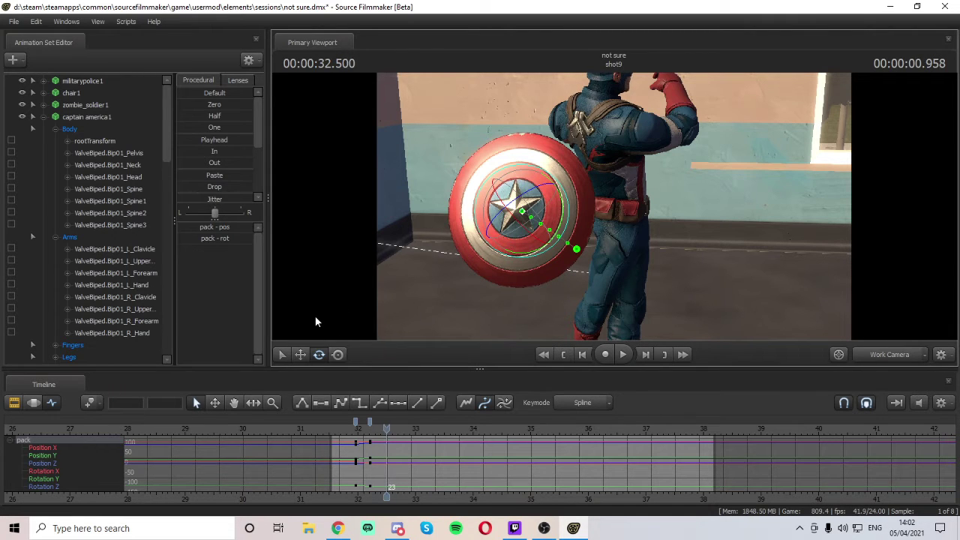
- Try moving the shield upward and forward in front of Captain America's chest at 00:00:32.500
{"action": "left_click", "coordinate": [301, 354]}
{"action": "left_click_drag", "start_coordinate": [523, 194], "coordinate": [539, 121]}
{"action": "left_click_drag", "start_coordinate": [598, 187], "coordinate": [553, 176]}
{"action": "key", "text": "w"}
{"action": "key", "text": "a"}
{"action": "key", "text": "s"}
{"action": "key", "text": "d"}
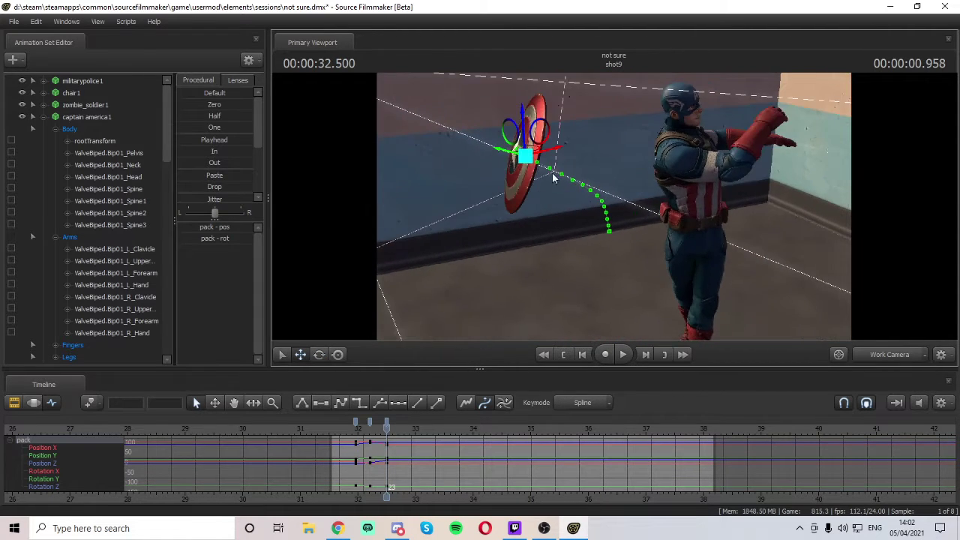
{"action": "left_click_drag", "start_coordinate": [512, 152], "coordinate": [732, 171]}
{"action": "mouse_move", "coordinate": [861, 227]}
{"action": "left_mouse_down"}
{"action": "mouse_move", "coordinate": [869, 216]}
{"action": "mouse_move", "coordinate": [871, 226]}
{"action": "left_mouse_up"}
{"action": "key", "text": "w"}
{"action": "key", "text": "s"}
- Try rotating the shield at 00:00:32.500 so its face turns outward, away from his chest
{"action": "left_click", "coordinate": [319, 355]}
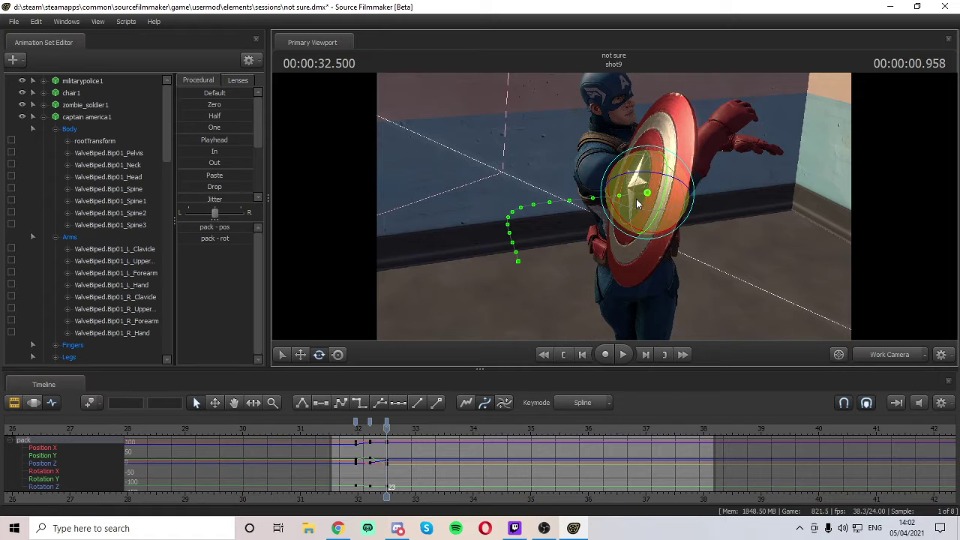
{"action": "left_click_drag", "start_coordinate": [650, 170], "coordinate": [696, 181]}
{"action": "left_click", "coordinate": [300, 355]}
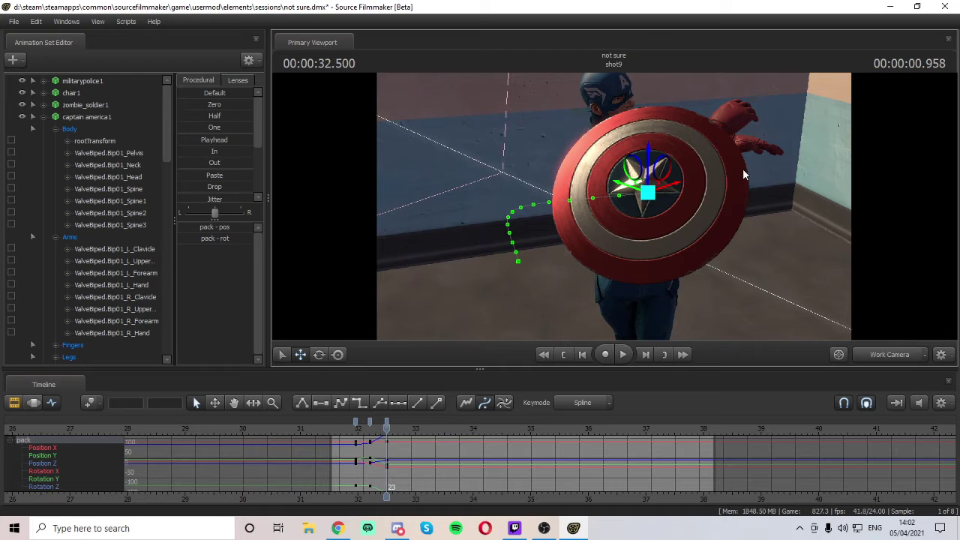
- Scrub back over the swing to 00:00:32.291 and delete the shield's keyframe at 00:00:32.500
{"action": "key", "text": "Left"}
{"action": "key", "text": "Left"}
{"action": "key", "text": "Left"}
{"action": "key", "text": "Left"}
{"action": "key", "text": "Left"}
{"action": "key", "text": "Left"}
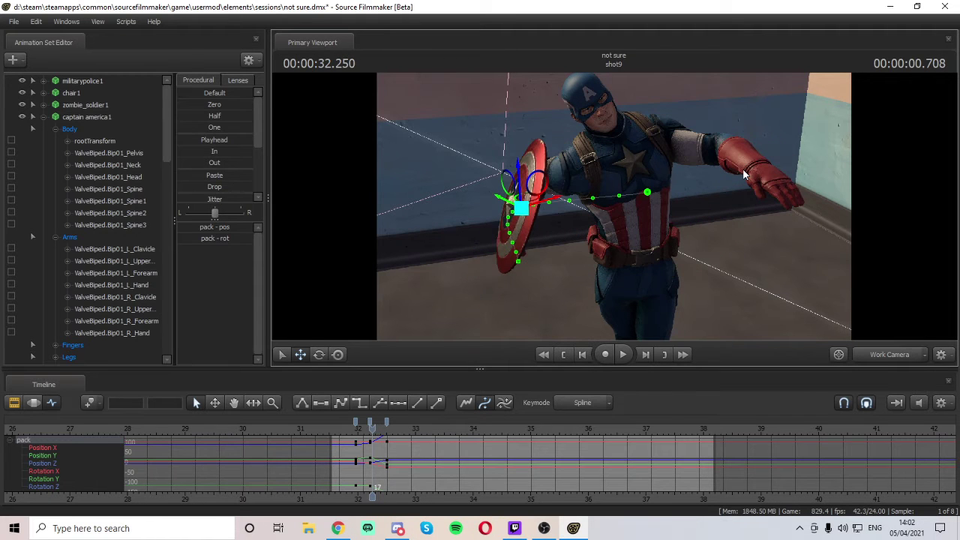
{"action": "key", "text": "Right"}
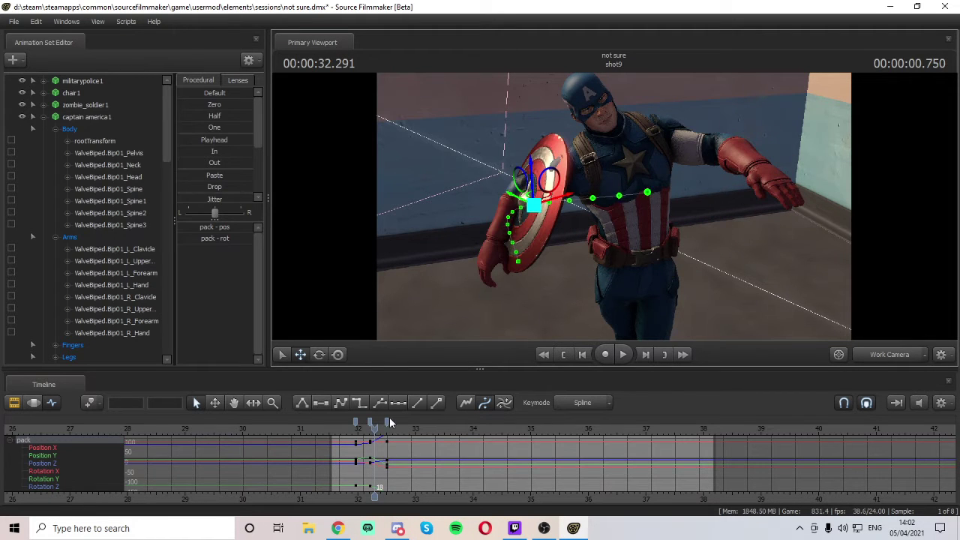
{"action": "right_click", "coordinate": [389, 426]}
{"action": "left_click", "coordinate": [430, 343]}
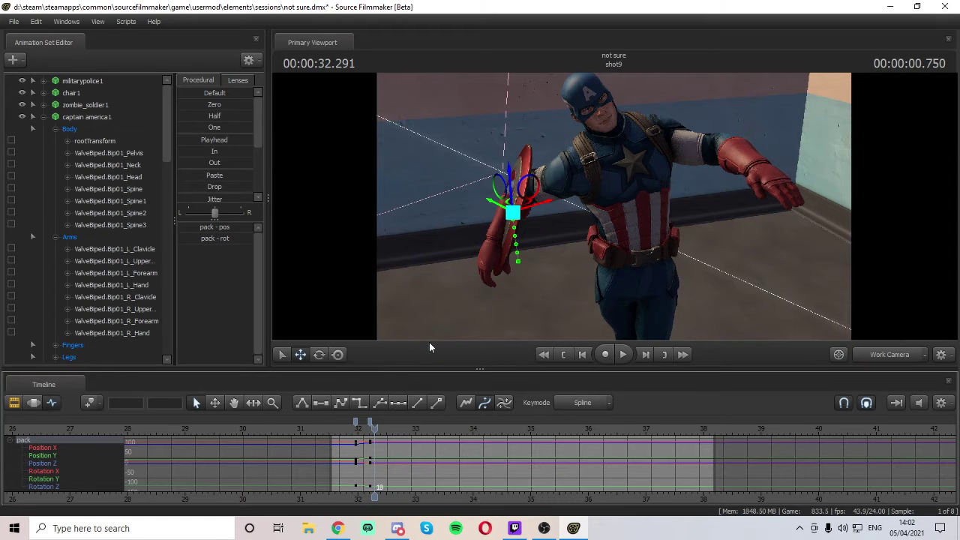
- Return to 00:00:32.250 and shift the shield slightly away from the body along its red axis
{"action": "key", "text": "Right"}
{"action": "key", "text": "Left"}
{"action": "key", "text": "Left"}
{"action": "key", "text": "Left"}
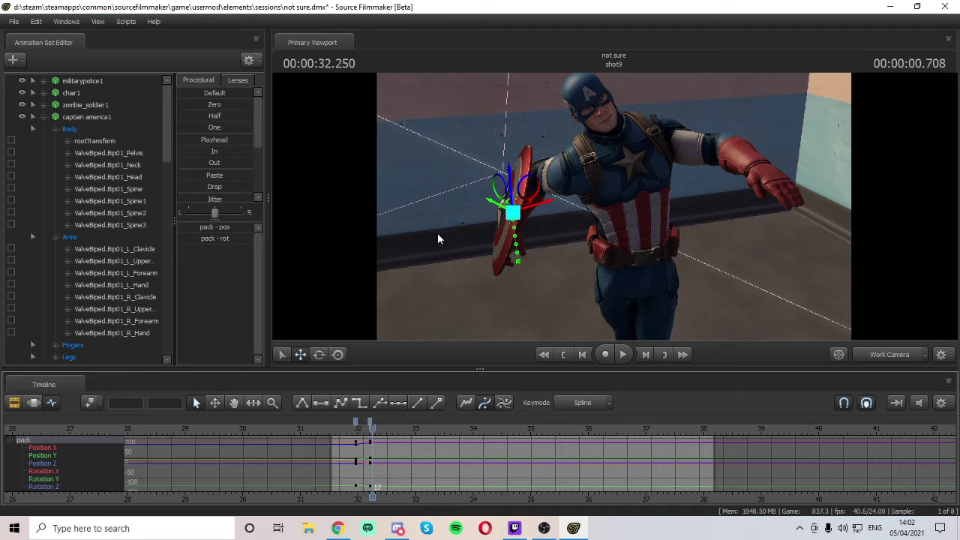
{"action": "left_click_drag", "start_coordinate": [534, 209], "coordinate": [526, 213]}
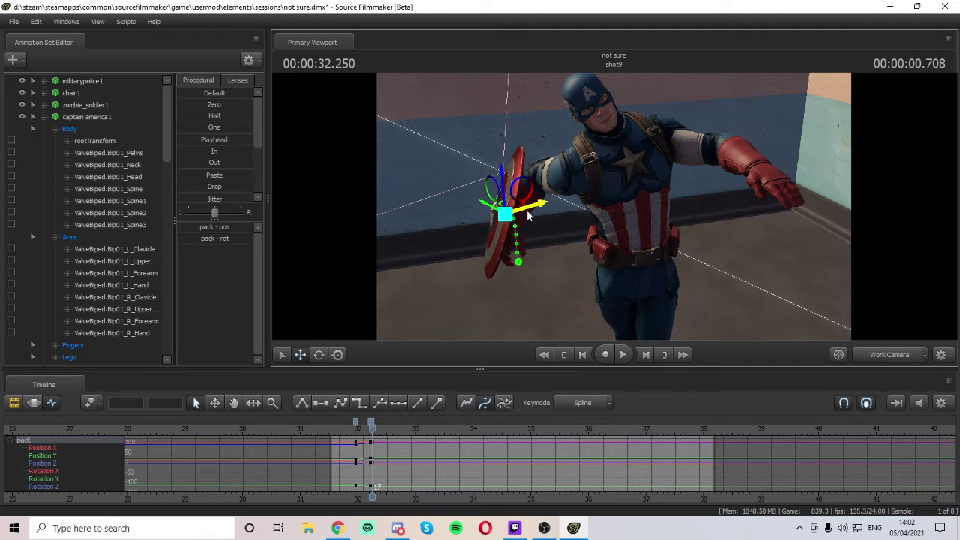
- Advance to 00:00:32.416 and pull the shield forward along its red axis, past the throwing arm
{"action": "key", "text": "Right"}
{"action": "key", "text": "Right"}
{"action": "key", "text": "Right"}
{"action": "key", "text": "Right"}
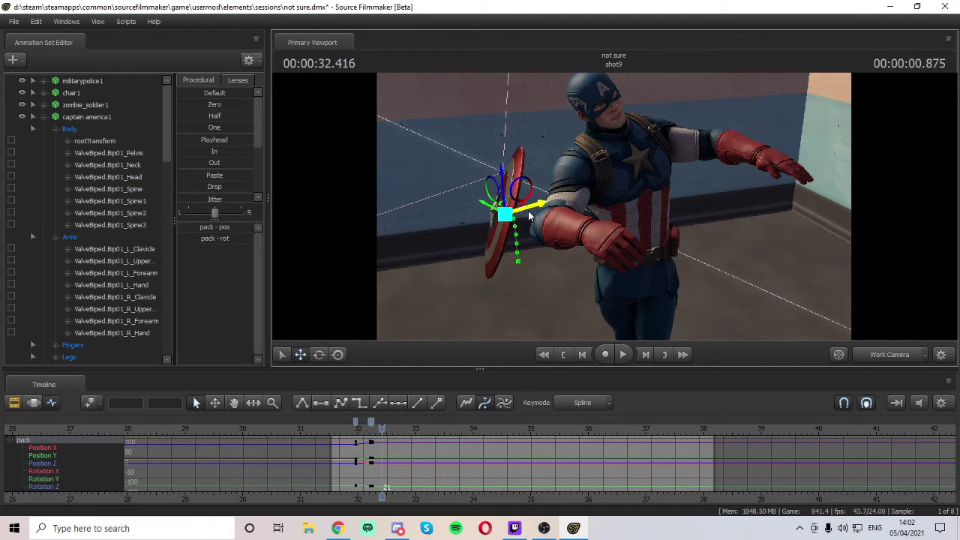
{"action": "key", "text": "Left"}
{"action": "key", "text": "Right"}
{"action": "left_click_drag", "start_coordinate": [529, 213], "coordinate": [605, 210]}
- Send the shield across the room at 00:00:32.416 so that it reaches the zombie soldier
{"action": "key", "text": "a"}
{"action": "left_click_drag", "start_coordinate": [640, 281], "coordinate": [641, 319]}
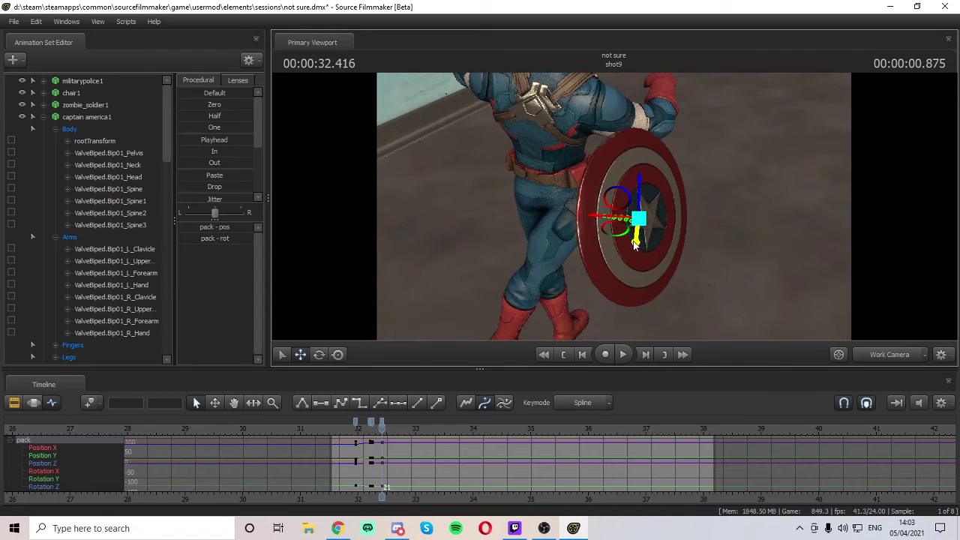
{"action": "left_click_drag", "start_coordinate": [637, 242], "coordinate": [690, 88]}
{"action": "key", "text": "w"}
{"action": "mouse_move", "coordinate": [600, 129]}
{"action": "left_mouse_down"}
{"action": "mouse_move", "coordinate": [679, 249]}
{"action": "mouse_move", "coordinate": [664, 219]}
{"action": "mouse_move", "coordinate": [600, 184]}
{"action": "mouse_move", "coordinate": [646, 168]}
{"action": "mouse_move", "coordinate": [586, 129]}
{"action": "left_mouse_up"}
{"action": "left_click_drag", "start_coordinate": [538, 152], "coordinate": [578, 115]}
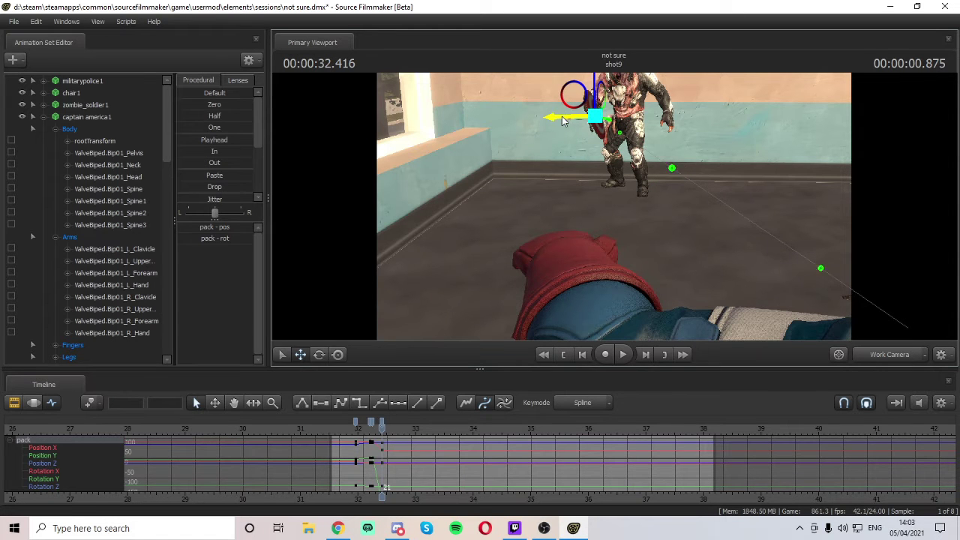
{"action": "left_click_drag", "start_coordinate": [564, 122], "coordinate": [595, 129]}
- Rotate the shield at 00:00:32.416 until it lies nearly flat in front of the zombie soldier's waist
{"action": "key", "text": "w"}
{"action": "key", "text": "w"}
{"action": "key", "text": "s"}
{"action": "key", "text": "w"}
{"action": "right_click_drag", "start_coordinate": [637, 69], "coordinate": [639, 63]}
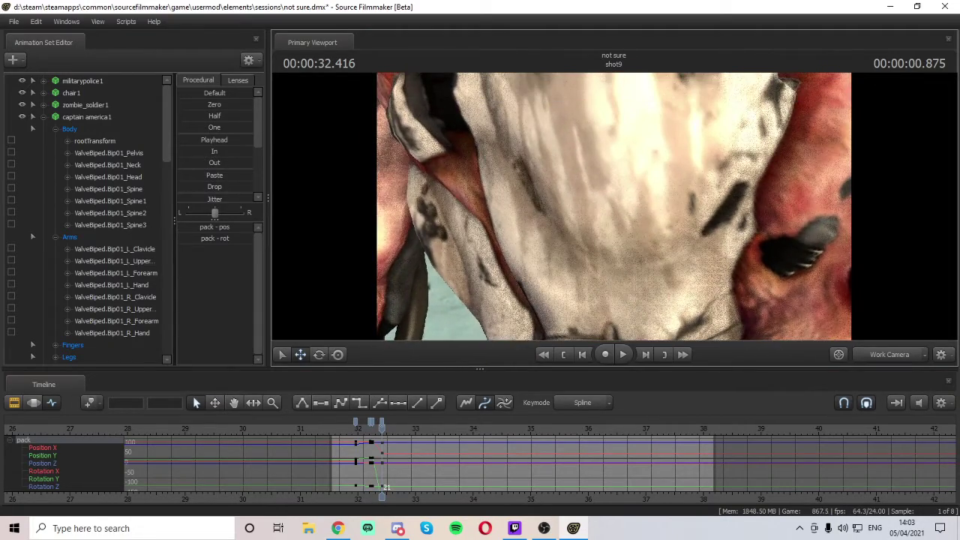
{"action": "mouse_move", "coordinate": [613, 202]}
{"action": "left_mouse_down"}
{"action": "mouse_move", "coordinate": [609, 225]}
{"action": "mouse_move", "coordinate": [615, 210]}
{"action": "left_mouse_up"}
{"action": "key", "text": "s"}
{"action": "key", "text": "w"}
{"action": "key", "text": "s"}
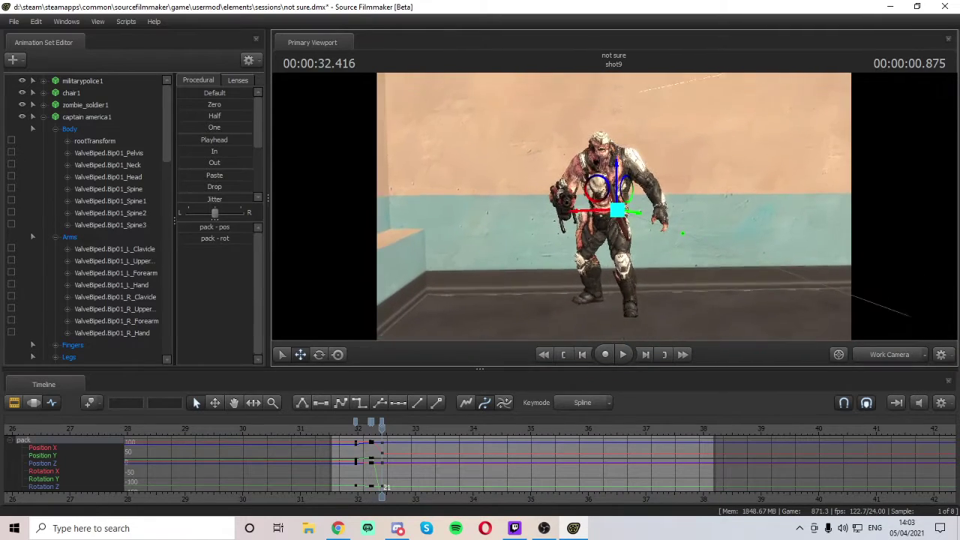
{"action": "key", "text": "w"}
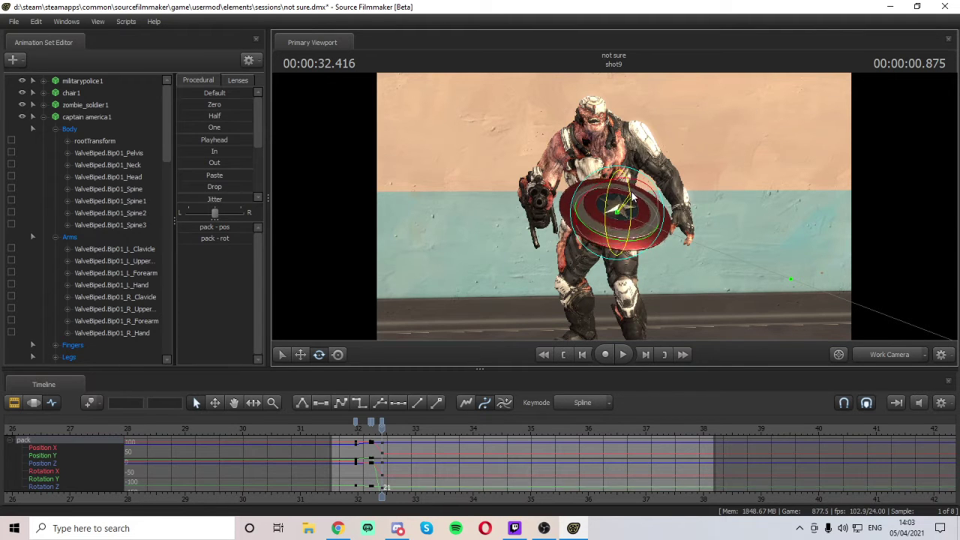
{"action": "left_click_drag", "start_coordinate": [633, 195], "coordinate": [624, 177]}
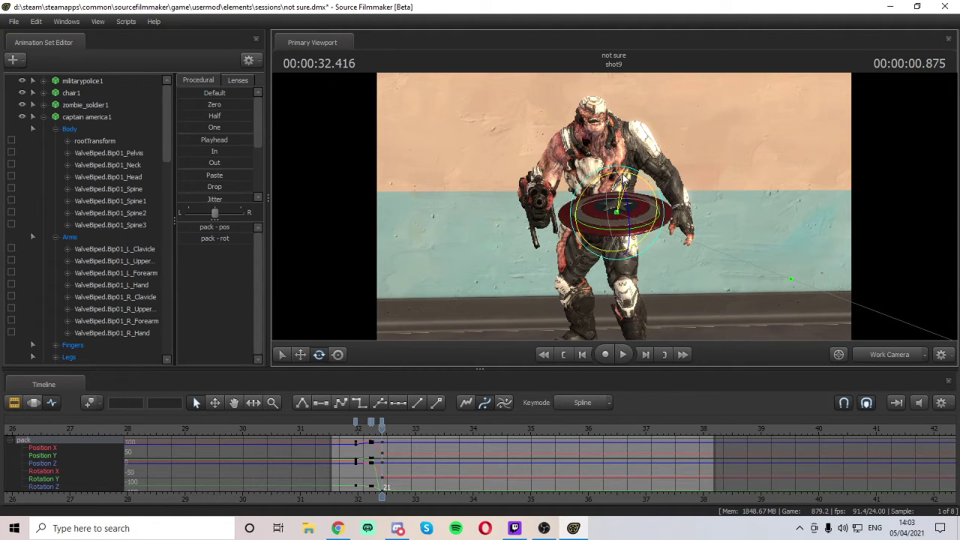
{"action": "left_click_drag", "start_coordinate": [541, 264], "coordinate": [562, 273]}
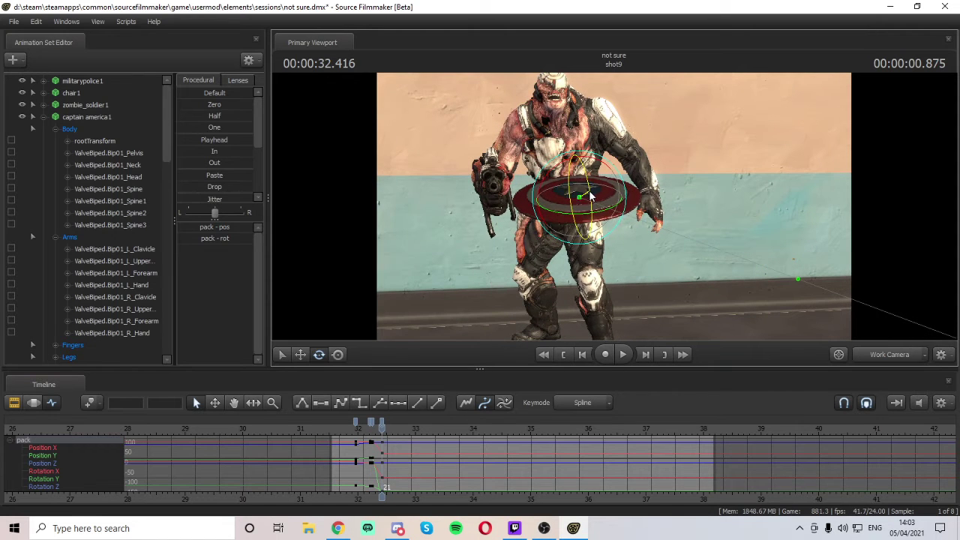
{"action": "left_click_drag", "start_coordinate": [591, 197], "coordinate": [614, 207]}
- Reposition the shield along its axes at 00:00:32.416 so it hits the zombie soldier's torso beside his gun
{"action": "key", "text": "w"}
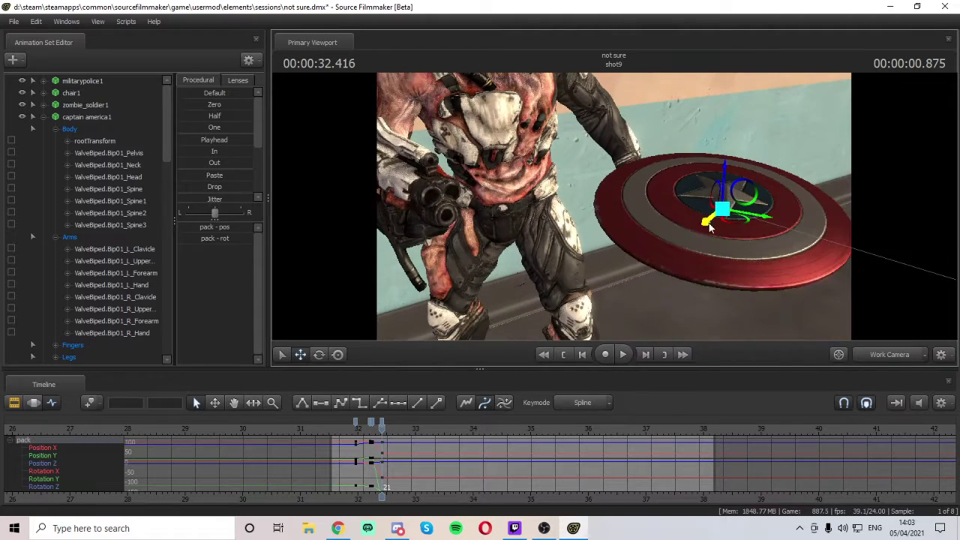
{"action": "left_click_drag", "start_coordinate": [750, 213], "coordinate": [518, 157]}
{"action": "left_click_drag", "start_coordinate": [581, 175], "coordinate": [941, 218]}
{"action": "key", "text": "w"}
{"action": "key", "text": "w"}
{"action": "key", "text": "s"}
{"action": "key", "text": "w"}
{"action": "key", "text": "w"}
{"action": "key", "text": "s"}
{"action": "key", "text": "w"}
{"action": "key", "text": "s"}
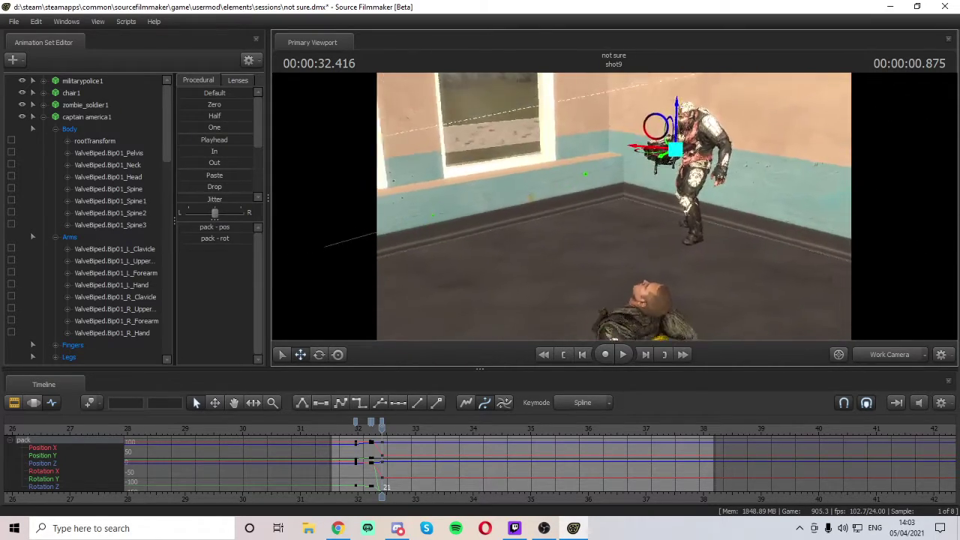
- Play back the throw from 00:00:31.708 and shift the shield's impact keyframe to frame 24
{"action": "right_click_drag", "start_coordinate": [557, 158], "coordinate": [557, 165]}
{"action": "left_click_drag", "start_coordinate": [382, 431], "coordinate": [342, 430]}
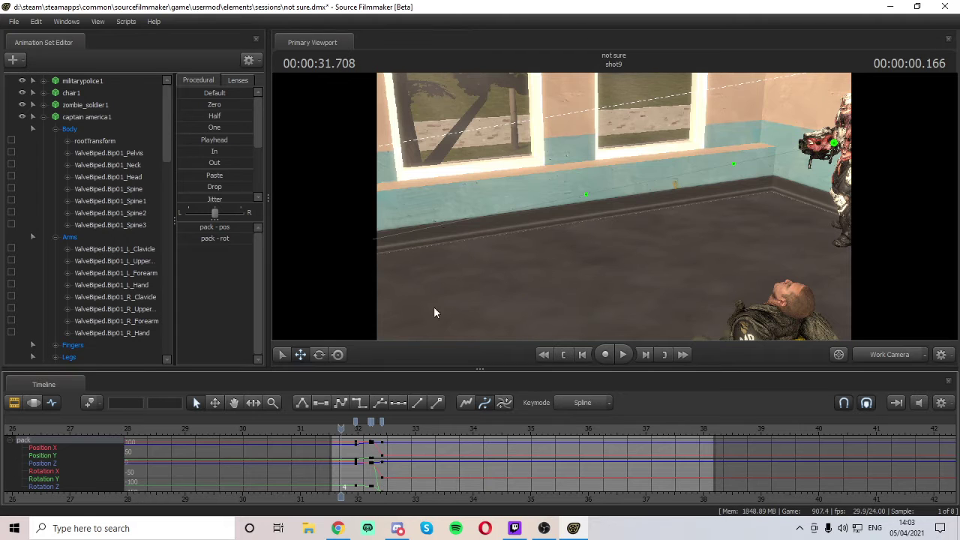
{"action": "key", "text": "space"}
{"action": "left_click_drag", "start_coordinate": [433, 306], "coordinate": [390, 302]}
{"action": "key", "text": "space"}
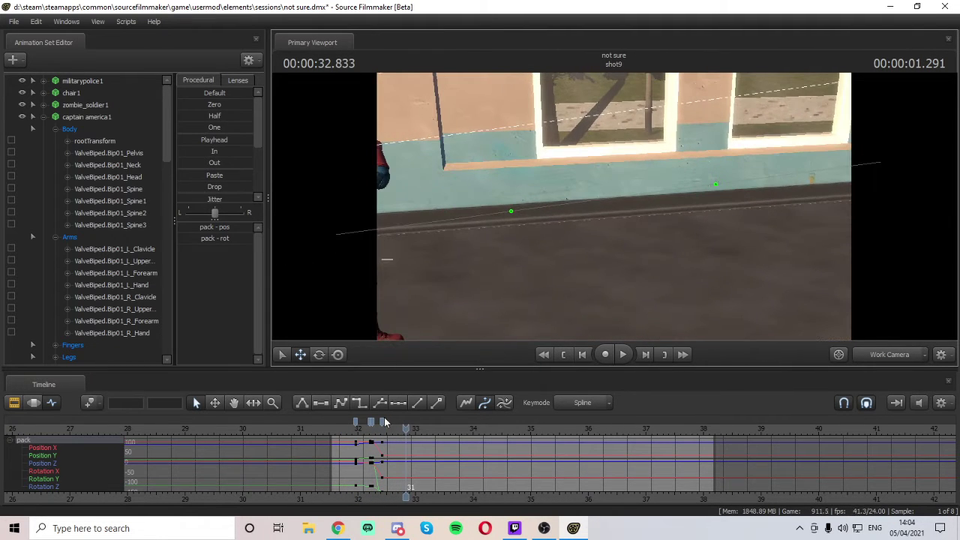
{"action": "left_click", "coordinate": [383, 421]}
- Replay the throw from 00:00:31.958 and delay the shield's impact keyframe to about 00:00:32.8
{"action": "left_click_drag", "start_coordinate": [405, 431], "coordinate": [359, 432]}
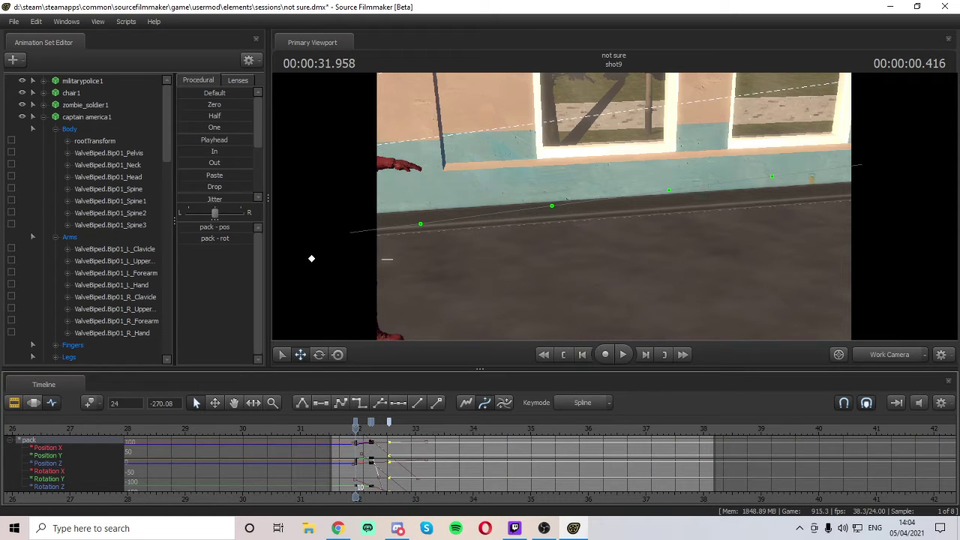
{"action": "key", "text": "alt+Tab"}
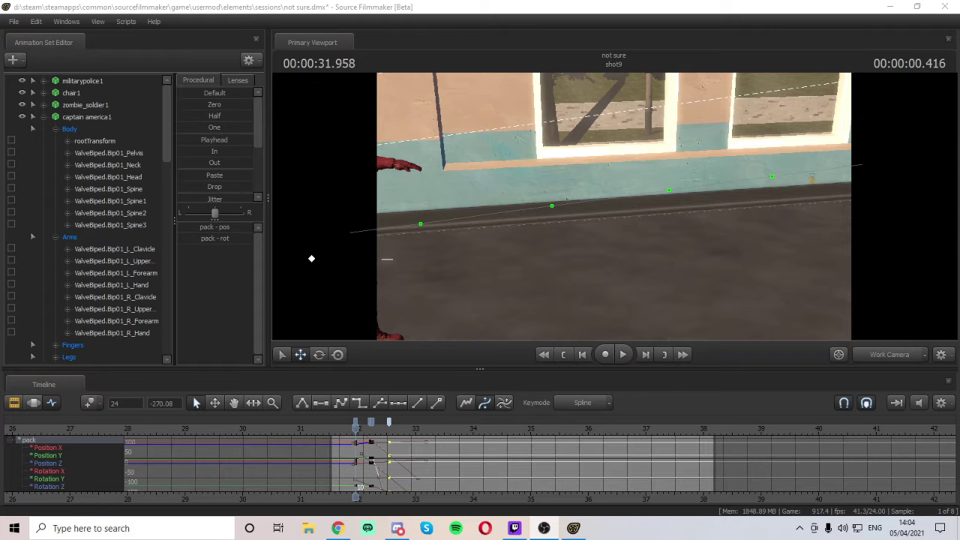
{"action": "left_click_drag", "start_coordinate": [664, 229], "coordinate": [555, 231]}
{"action": "key", "text": "space"}
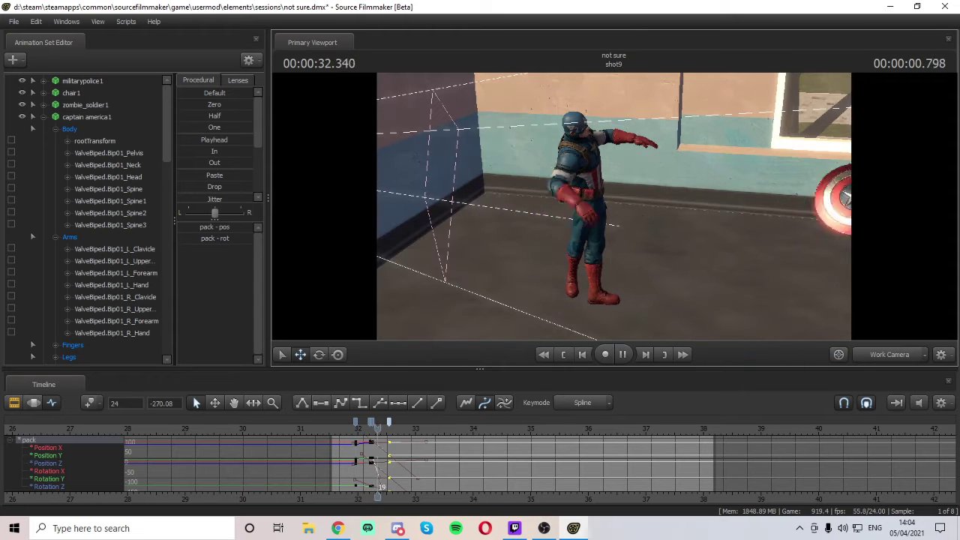
{"action": "left_click_drag", "start_coordinate": [389, 424], "coordinate": [346, 432]}
- Play the slower throw and move the shield's impact keyframe to frame 35
{"action": "left_click", "coordinate": [394, 436]}
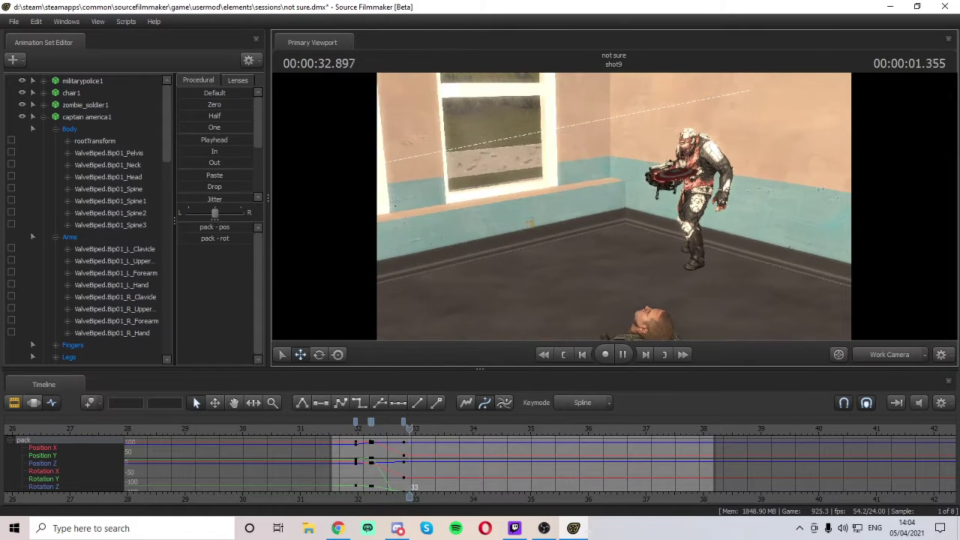
{"action": "key", "text": "space"}
{"action": "left_click_drag", "start_coordinate": [518, 241], "coordinate": [450, 247]}
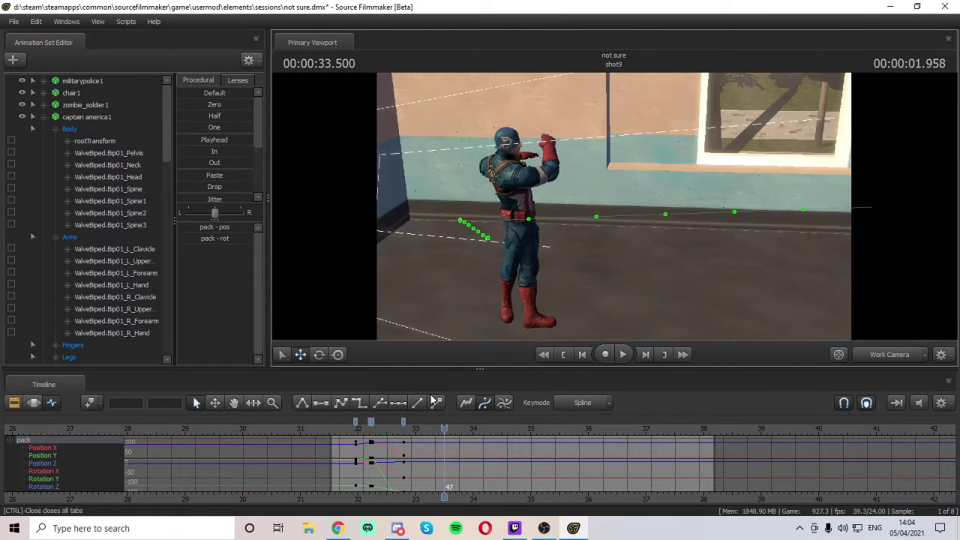
{"action": "left_click_drag", "start_coordinate": [403, 420], "coordinate": [415, 422]}
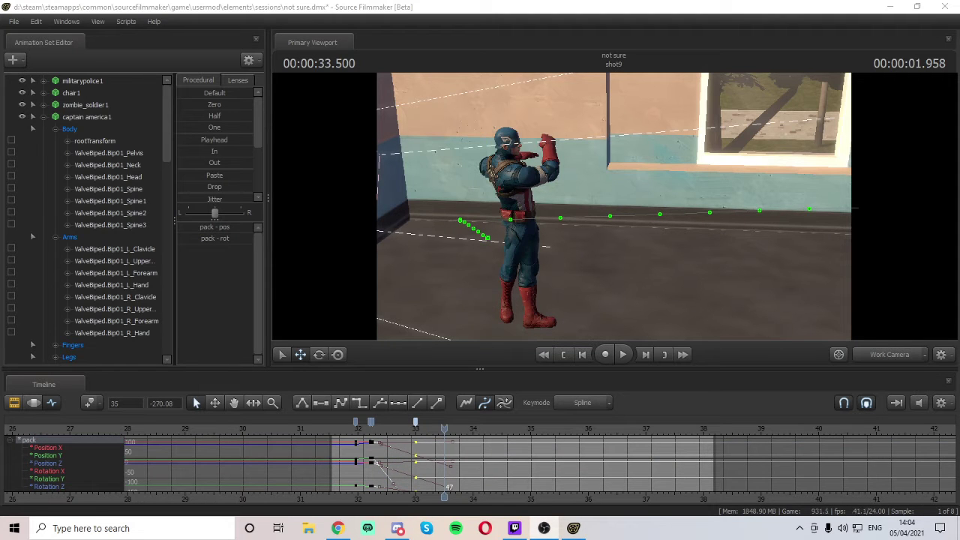
- Play back the retimed throw twice and examine the shield's speed and path to the zombie soldier
{"action": "left_click_drag", "start_coordinate": [444, 430], "coordinate": [342, 438]}
{"action": "key", "text": "space"}
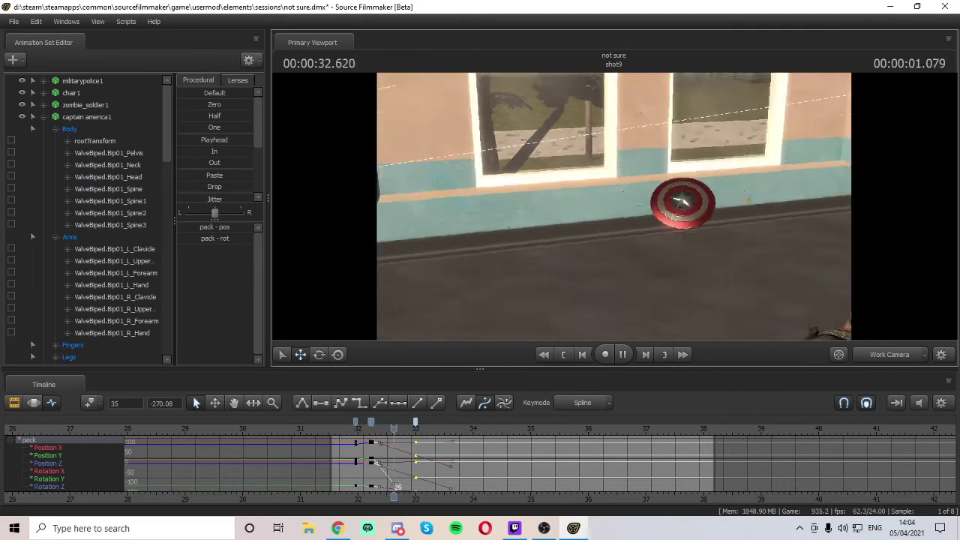
{"action": "key", "text": "space"}
{"action": "left_click_drag", "start_coordinate": [661, 199], "coordinate": [615, 209]}
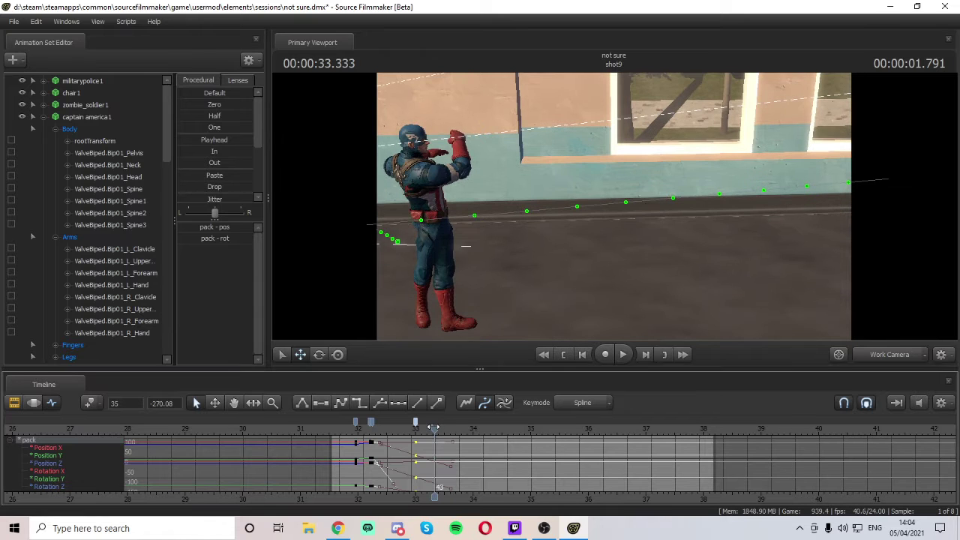
{"action": "left_click_drag", "start_coordinate": [400, 427], "coordinate": [360, 427]}
{"action": "key", "text": "space"}
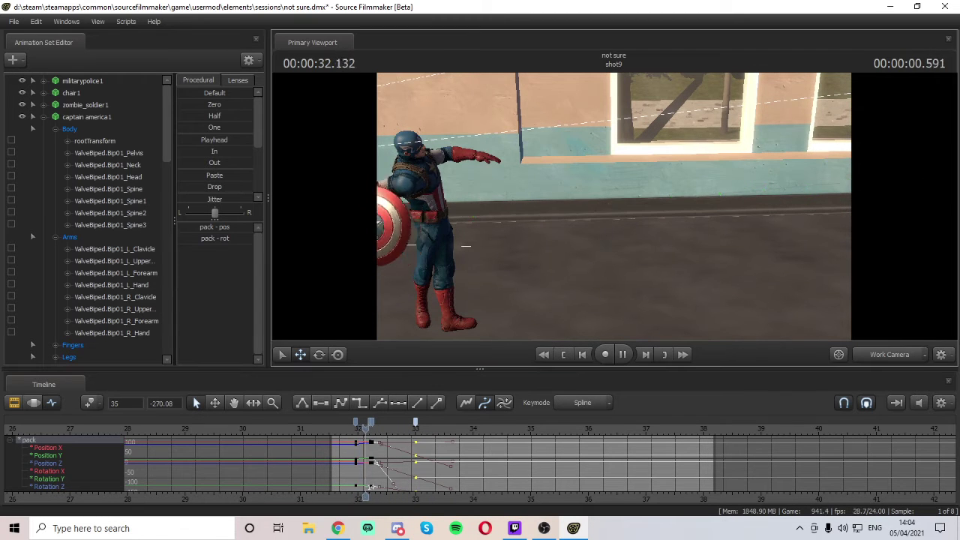
{"action": "left_click_drag", "start_coordinate": [615, 206], "coordinate": [657, 196]}
{"action": "key", "text": "space"}
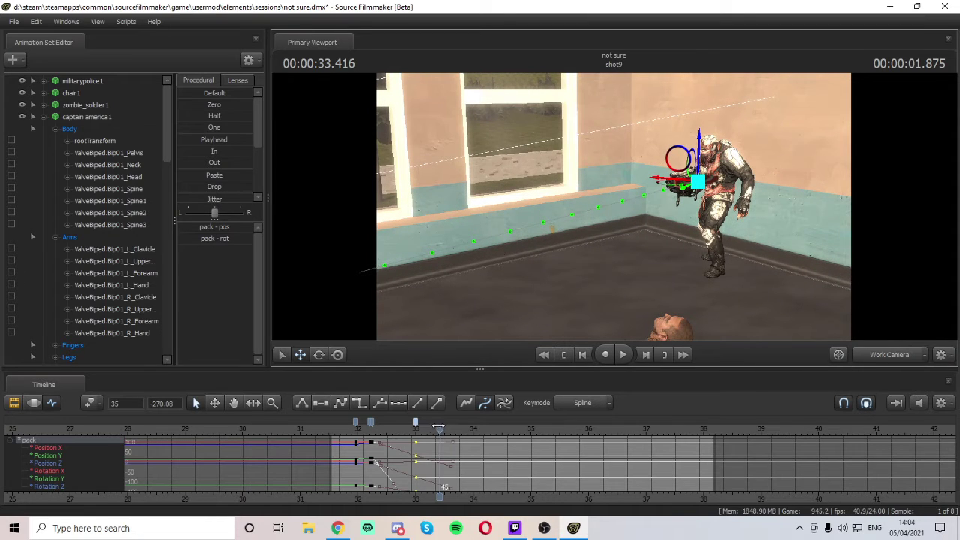
- Add a shield keyframe at 00:00:33.208 and apply flat tangents to all the shield's keyframes
{"action": "left_click_drag", "start_coordinate": [439, 426], "coordinate": [416, 430]}
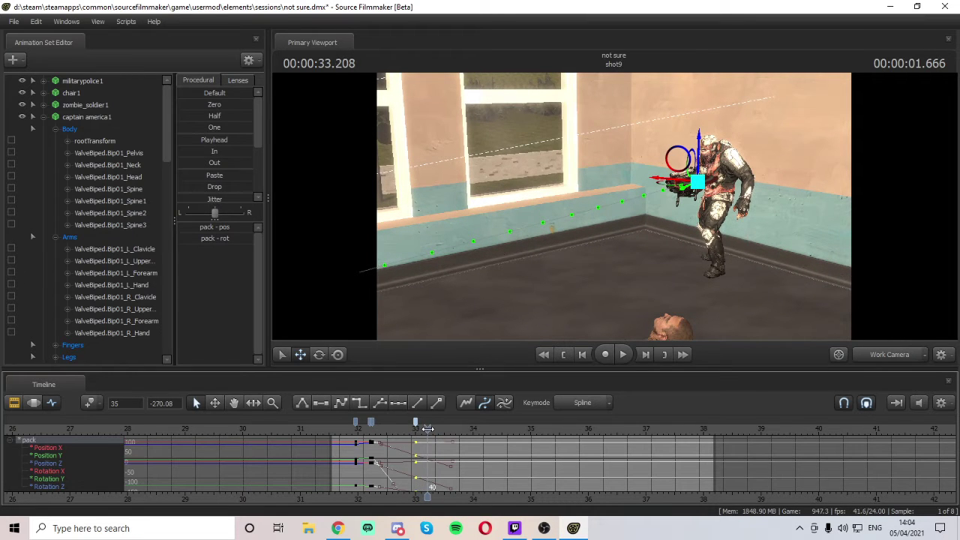
{"action": "key", "text": "m"}
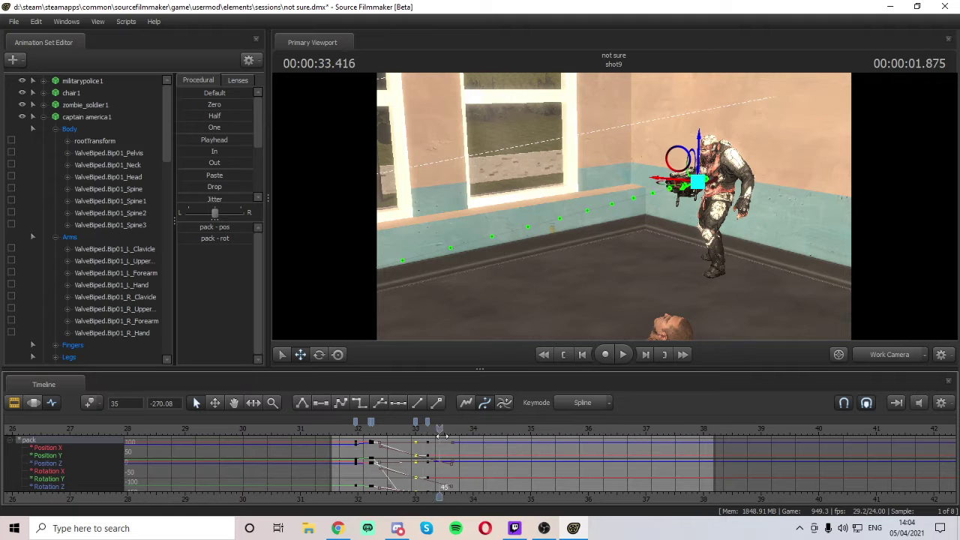
{"action": "mouse_move", "coordinate": [441, 435]}
{"action": "left_mouse_down"}
{"action": "mouse_move", "coordinate": [416, 428]}
{"action": "mouse_move", "coordinate": [426, 428]}
{"action": "left_mouse_up"}
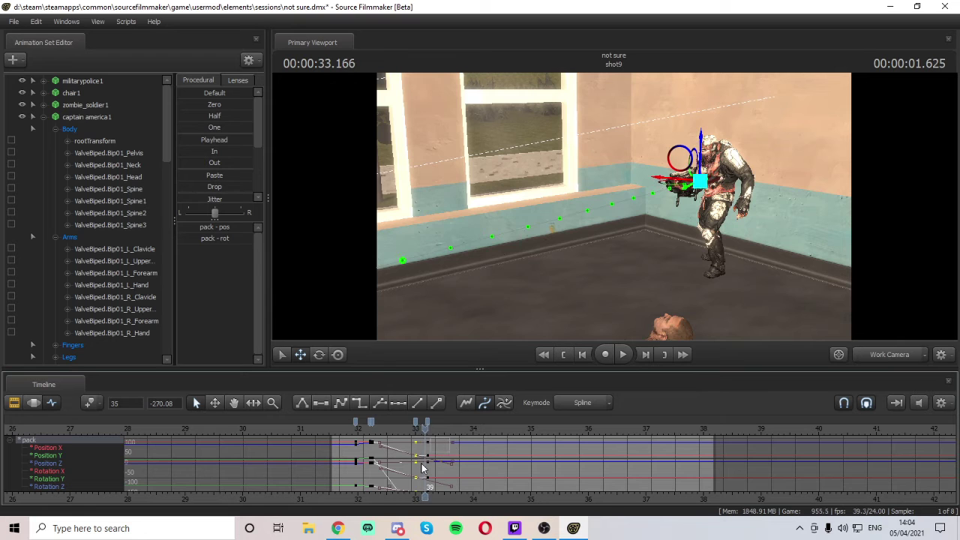
{"action": "left_click_drag", "start_coordinate": [341, 501], "coordinate": [340, 499]}
{"action": "left_click", "coordinate": [321, 404]}
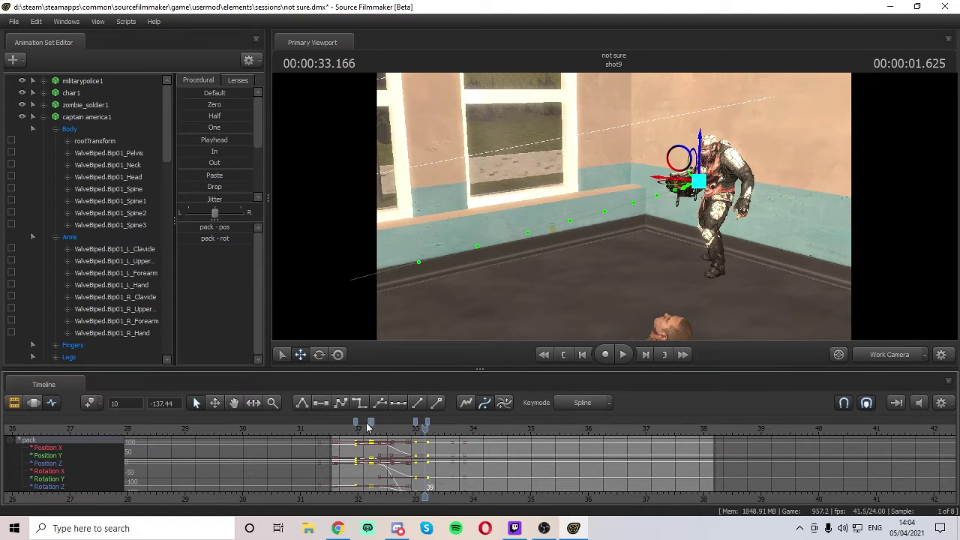
{"action": "left_click_drag", "start_coordinate": [426, 431], "coordinate": [423, 432]}
{"action": "left_click", "coordinate": [441, 445]}
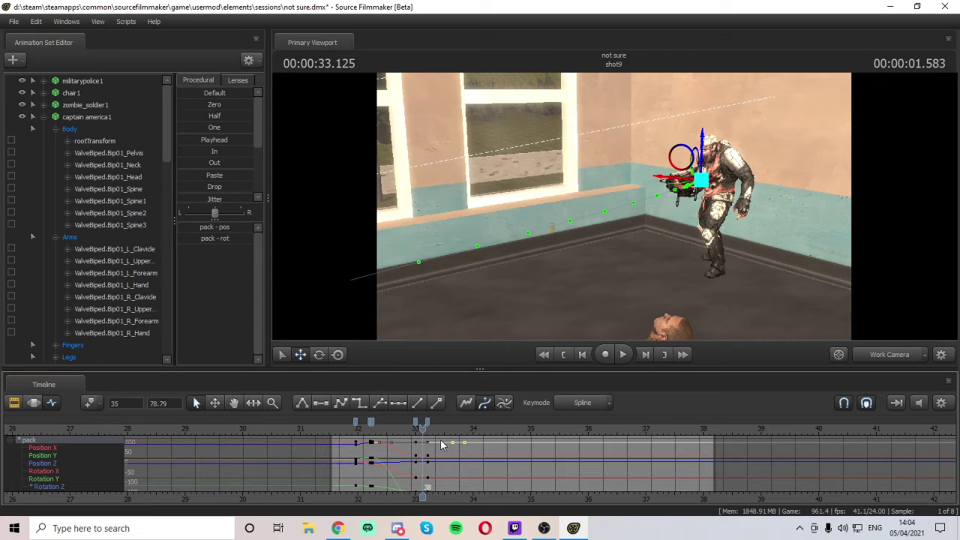
{"action": "left_click_drag", "start_coordinate": [417, 497], "coordinate": [411, 424]}
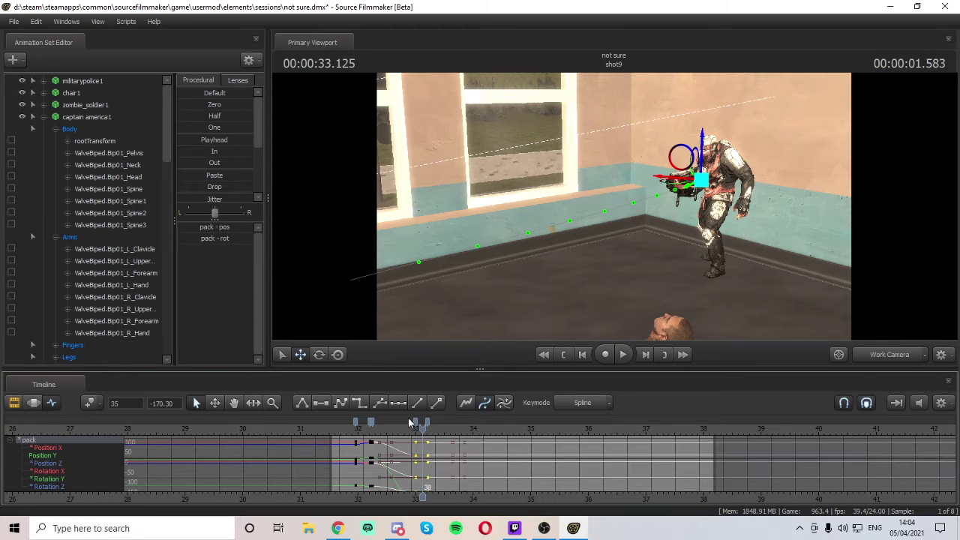
{"action": "left_click", "coordinate": [468, 448]}
- Move the shield at 00:00:33.875 away from the zombie soldier, back toward Captain America, and raise it off the floor
{"action": "mouse_move", "coordinate": [422, 432]}
{"action": "left_mouse_down"}
{"action": "mouse_move", "coordinate": [448, 432]}
{"action": "mouse_move", "coordinate": [404, 431]}
{"action": "mouse_move", "coordinate": [429, 435]}
{"action": "left_mouse_up"}
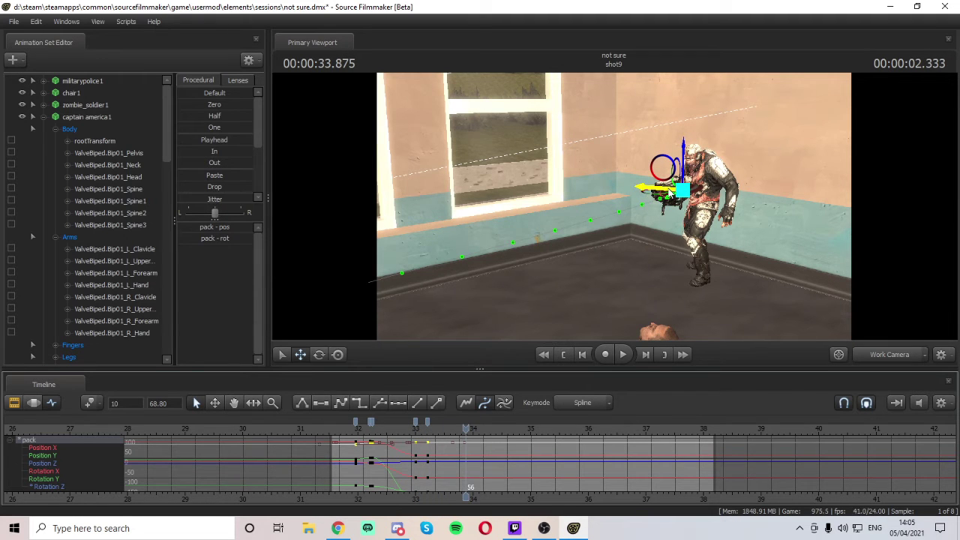
{"action": "left_click_drag", "start_coordinate": [669, 198], "coordinate": [500, 271]}
{"action": "left_click_drag", "start_coordinate": [495, 262], "coordinate": [428, 255]}
{"action": "left_click_drag", "start_coordinate": [643, 241], "coordinate": [448, 312]}
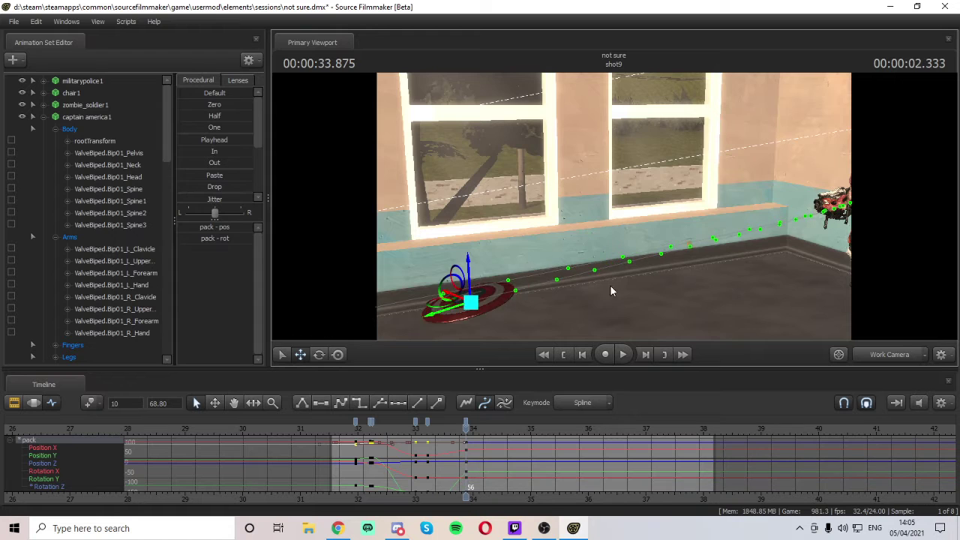
{"action": "left_click_drag", "start_coordinate": [610, 286], "coordinate": [476, 284]}
{"action": "left_click_drag", "start_coordinate": [798, 272], "coordinate": [811, 236]}
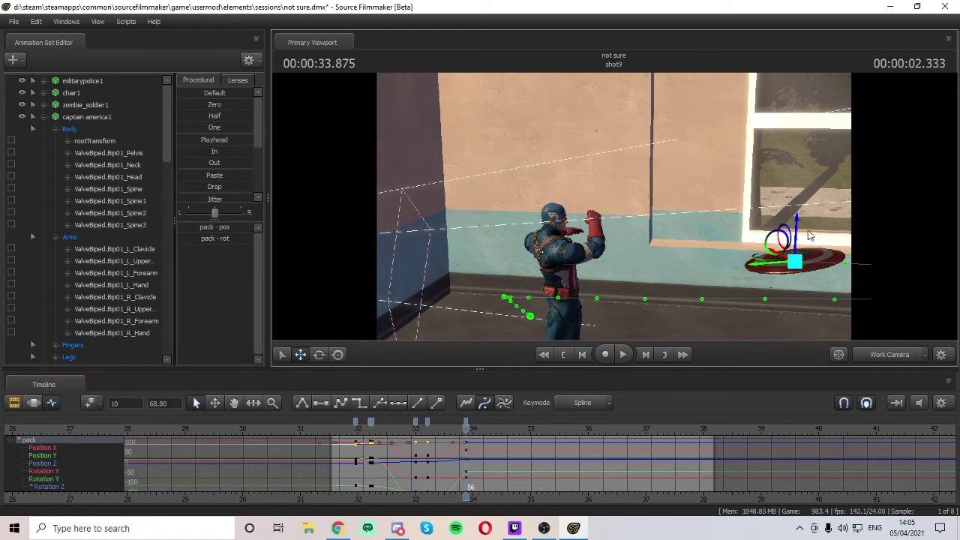
- Level the shield at 00:00:33.875, move it closer to Captain America and lower it near the floor
{"action": "left_click", "coordinate": [318, 355]}
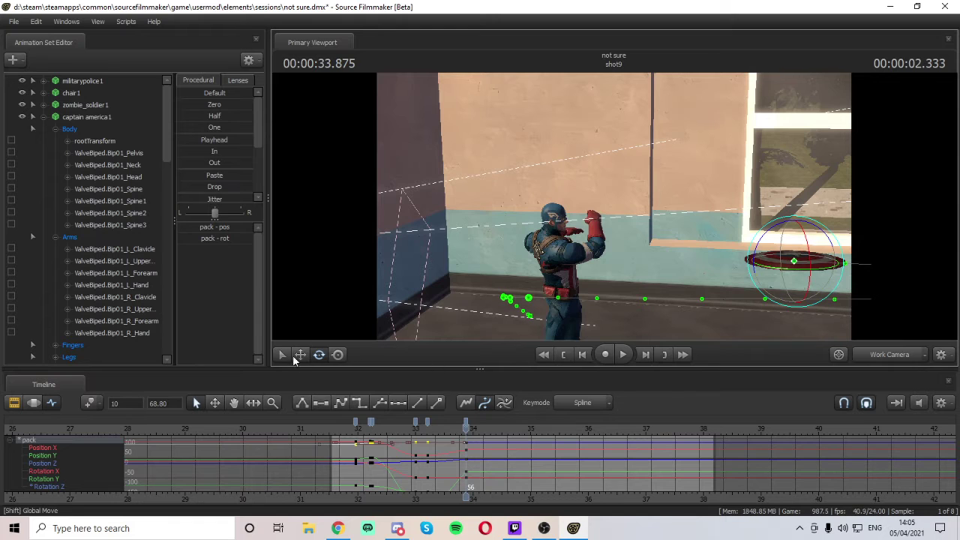
{"action": "left_click", "coordinate": [297, 357]}
{"action": "left_click_drag", "start_coordinate": [766, 268], "coordinate": [670, 283]}
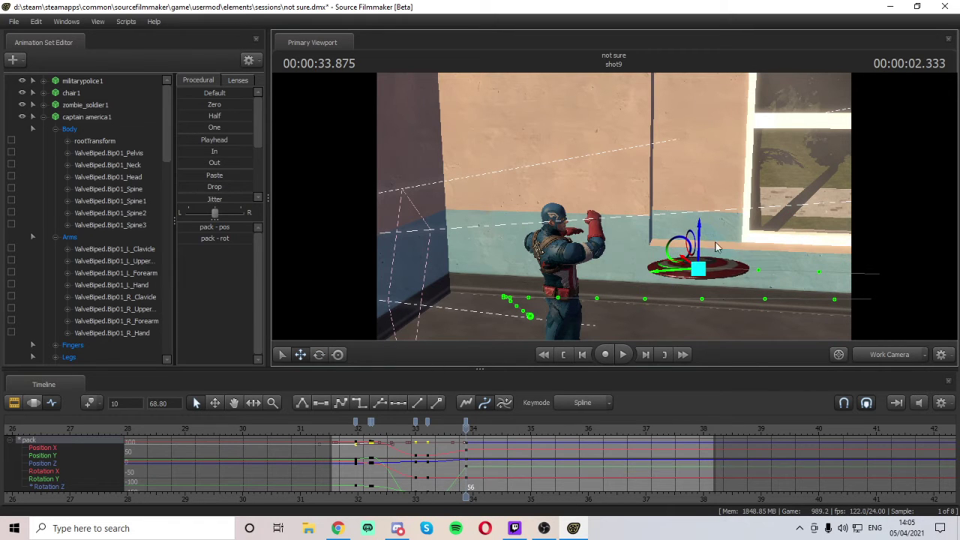
{"action": "left_click_drag", "start_coordinate": [694, 234], "coordinate": [698, 264]}
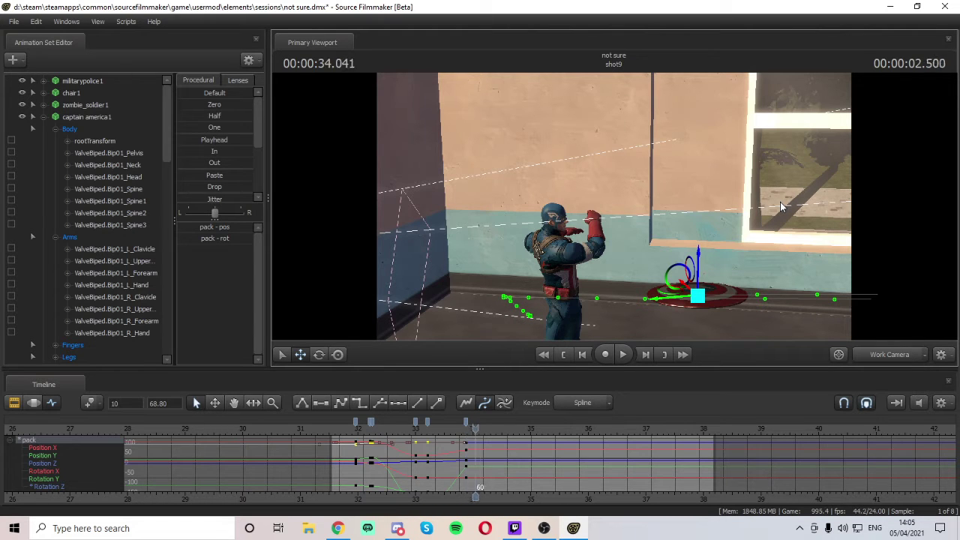
{"action": "left_click_drag", "start_coordinate": [775, 218], "coordinate": [832, 232]}
{"action": "left_click_drag", "start_coordinate": [750, 240], "coordinate": [616, 237]}
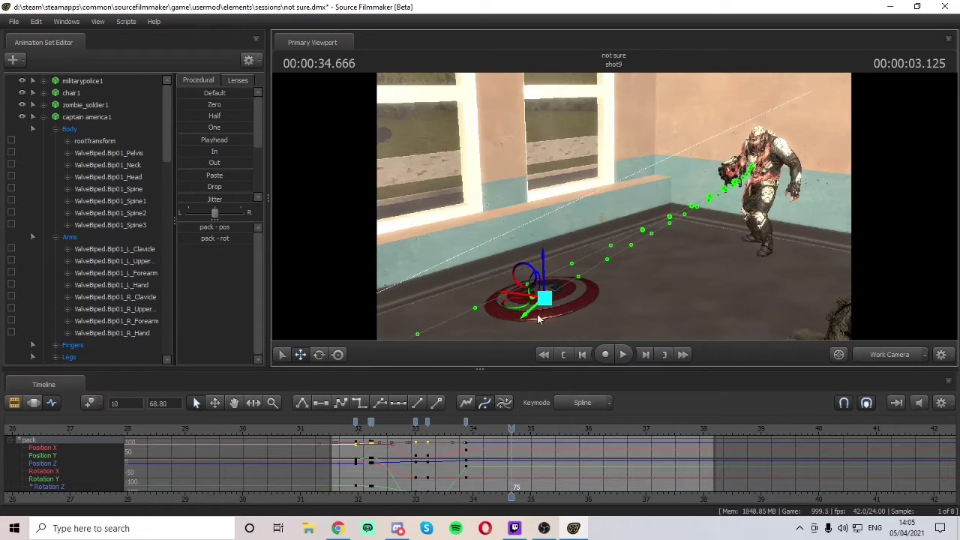
- Move the shield at 00:00:34.666 away from Captain America toward the zombie soldier and position it in front of his torso
{"action": "left_click_drag", "start_coordinate": [528, 313], "coordinate": [660, 221]}
{"action": "key", "text": "w"}
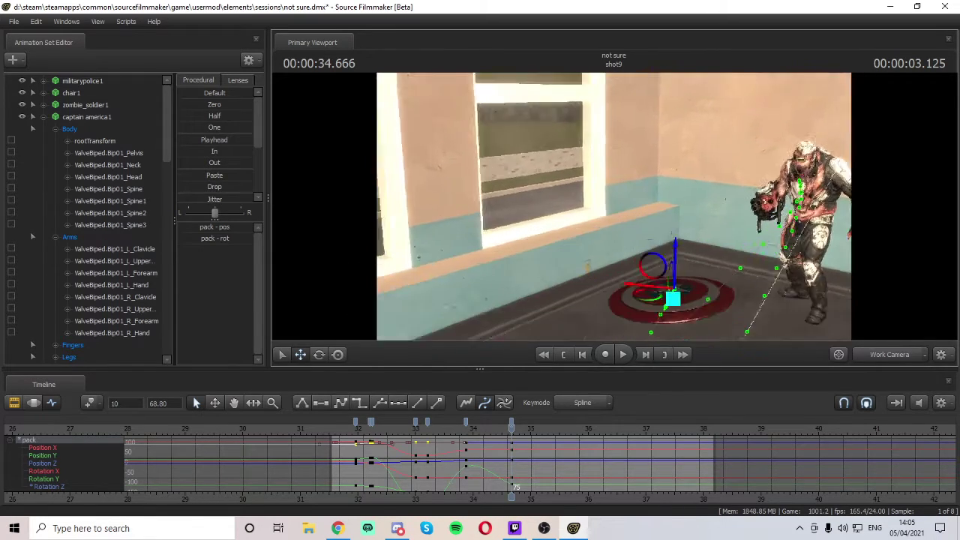
{"action": "left_click_drag", "start_coordinate": [623, 252], "coordinate": [424, 99]}
{"action": "key", "text": "w"}
{"action": "key", "text": "a"}
{"action": "left_click_drag", "start_coordinate": [709, 187], "coordinate": [566, 187]}
{"action": "key", "text": "w"}
{"action": "left_click_drag", "start_coordinate": [587, 259], "coordinate": [587, 276]}
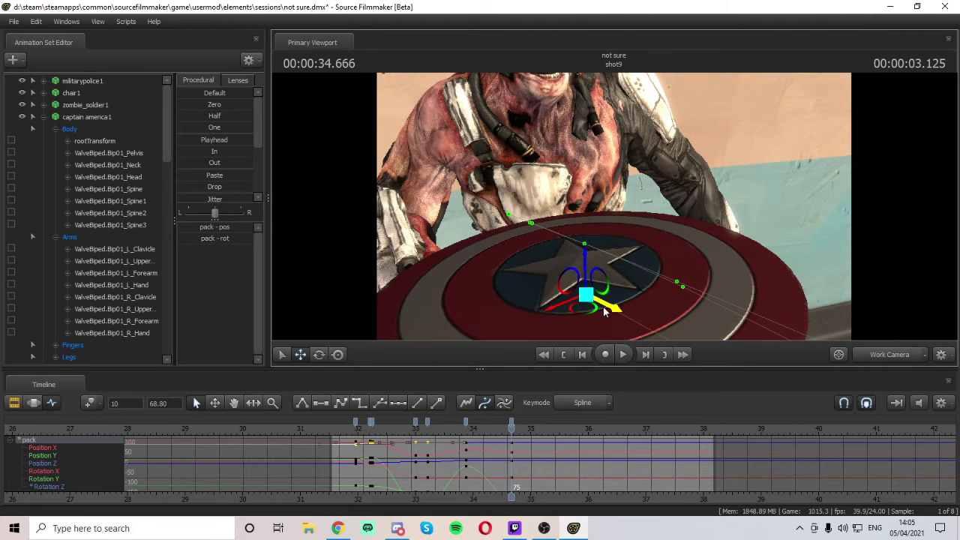
- Push the shield at 00:00:34.666 into the zombie soldier's torso and adjust its height to his gun arm
{"action": "left_click_drag", "start_coordinate": [604, 308], "coordinate": [559, 220]}
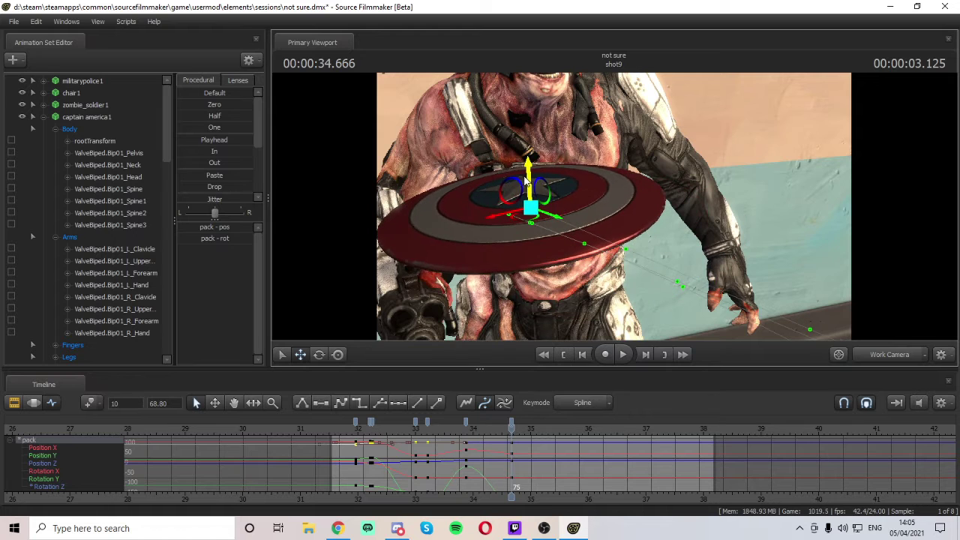
{"action": "left_click_drag", "start_coordinate": [528, 181], "coordinate": [529, 234]}
{"action": "left_click_drag", "start_coordinate": [632, 225], "coordinate": [670, 173]}
{"action": "key", "text": "a"}
{"action": "key", "text": "d"}
{"action": "left_click_drag", "start_coordinate": [722, 192], "coordinate": [675, 215]}
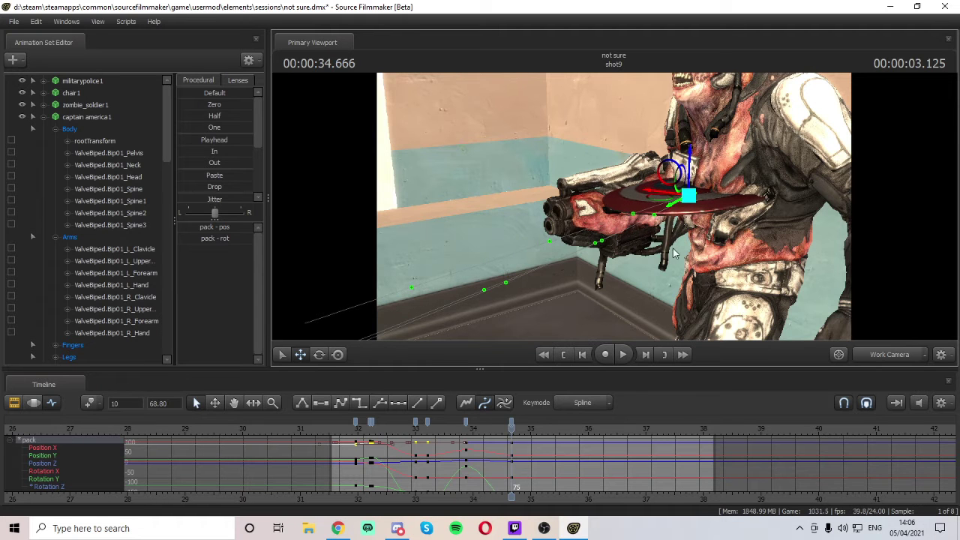
{"action": "key", "text": "s"}
{"action": "left_click_drag", "start_coordinate": [674, 248], "coordinate": [615, 207]}
- Select all of the shield's keyframes and apply flat tangents to them
{"action": "left_click", "coordinate": [532, 444]}
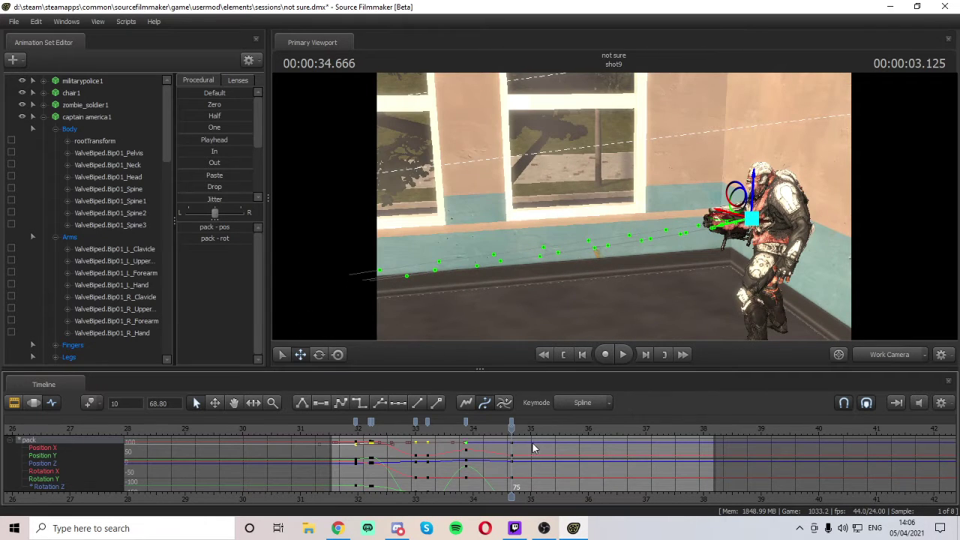
{"action": "left_click_drag", "start_coordinate": [339, 504], "coordinate": [332, 502]}
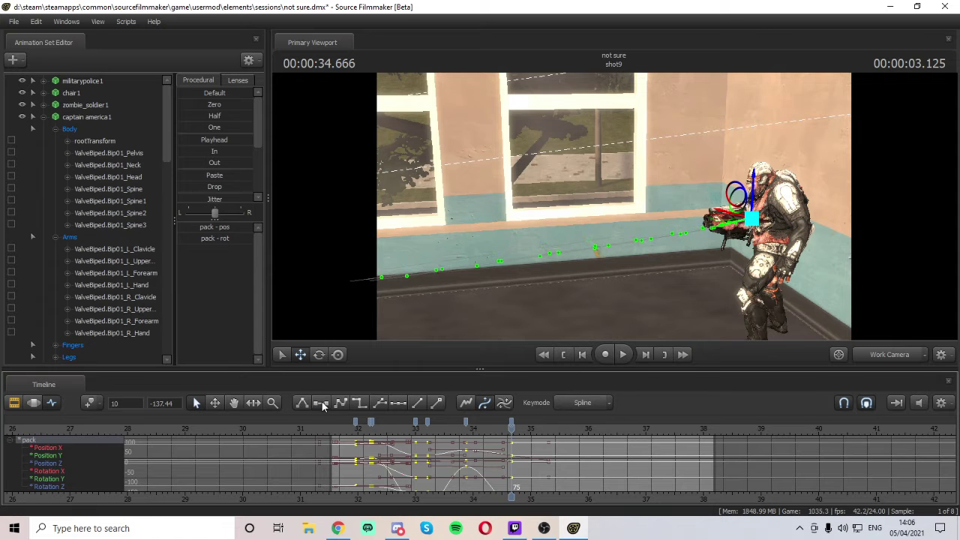
{"action": "left_click_drag", "start_coordinate": [377, 456], "coordinate": [353, 456]}
- Play back the throw in the work camera and examine the shield's rebound from Captain America's side to the zombie soldier
{"action": "left_click_drag", "start_coordinate": [525, 263], "coordinate": [406, 262]}
{"action": "key", "text": "space"}
{"action": "left_click_drag", "start_coordinate": [614, 206], "coordinate": [675, 202]}
{"action": "key", "text": "space"}
{"action": "left_click_drag", "start_coordinate": [412, 427], "coordinate": [353, 427]}
{"action": "left_click_drag", "start_coordinate": [619, 216], "coordinate": [551, 218]}
{"action": "key", "text": "w"}
{"action": "key", "text": "space"}
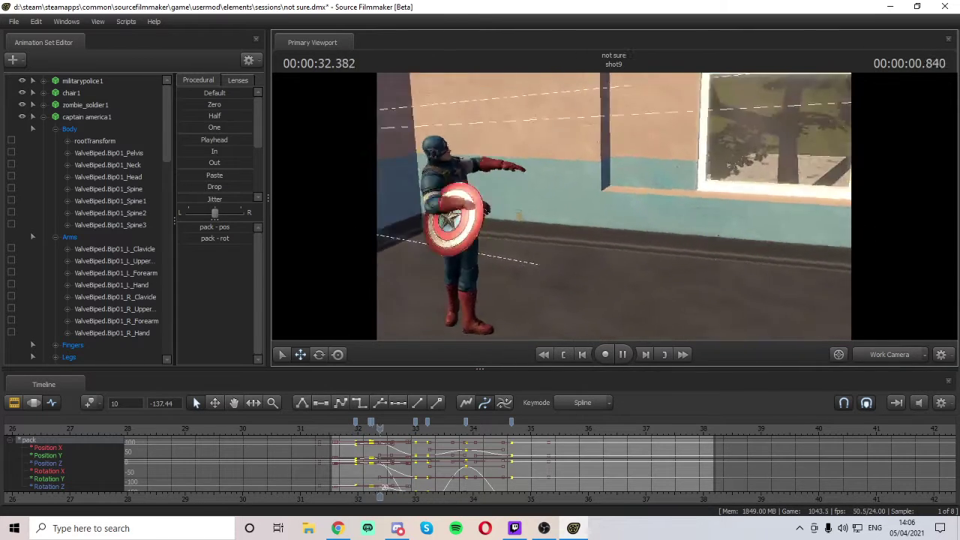
{"action": "left_click_drag", "start_coordinate": [614, 206], "coordinate": [737, 209]}
{"action": "key", "text": "space"}
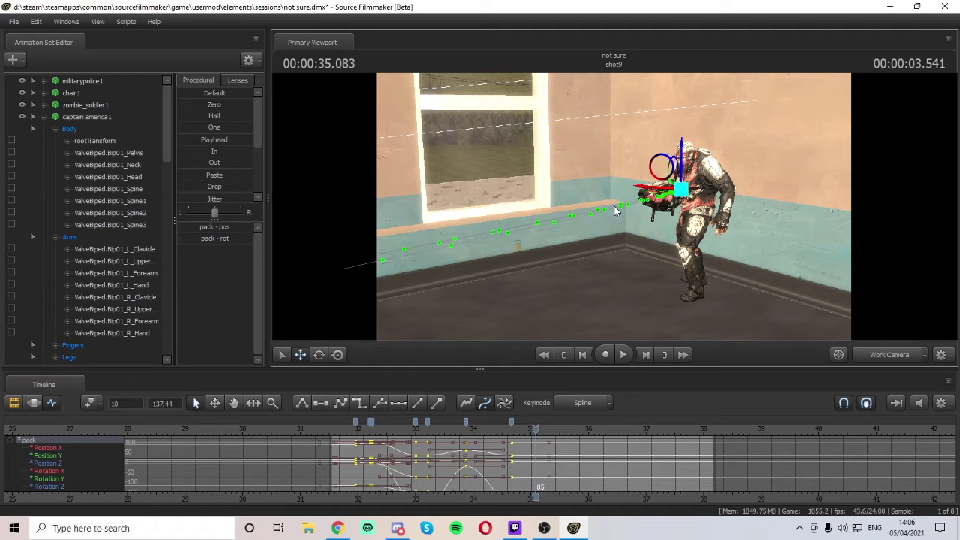
- Retime the shield's last keyframe earlier to frame 65, playing back the rebound to check its speed
{"action": "left_click", "coordinate": [508, 422]}
{"action": "left_click_drag", "start_coordinate": [508, 422], "coordinate": [466, 438]}
{"action": "key", "text": "space"}
{"action": "left_click_drag", "start_coordinate": [568, 281], "coordinate": [608, 284]}
{"action": "key", "text": "space"}
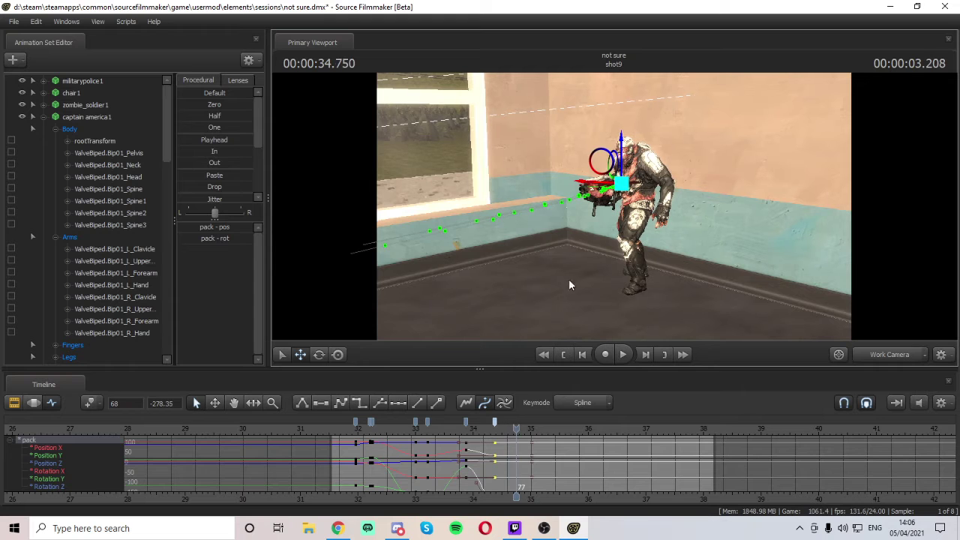
{"action": "left_click_drag", "start_coordinate": [496, 422], "coordinate": [469, 429]}
{"action": "key", "text": "space"}
{"action": "key", "text": "space"}
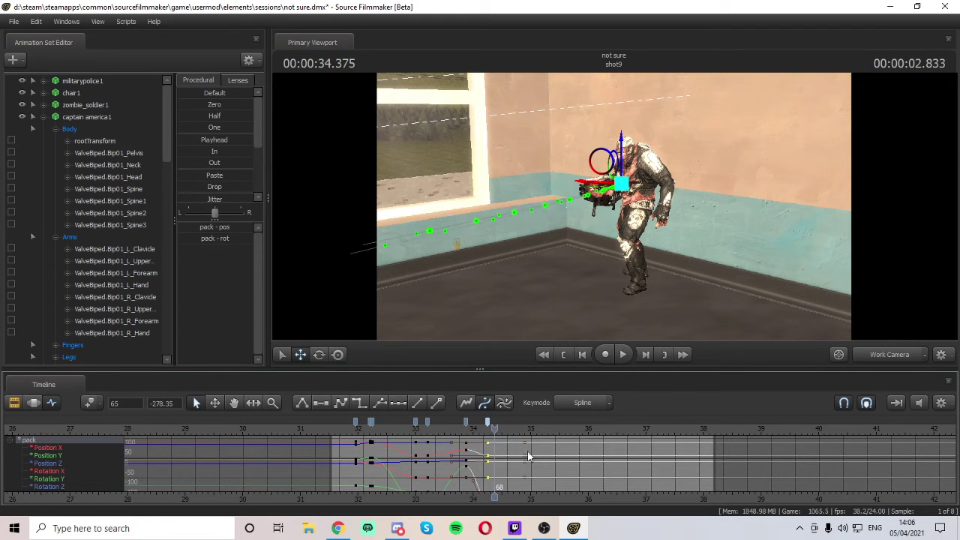
- View the shot through camera1 at 00:00:31.750 and collapse the control groups of captain america1 and proto-adamantium shield1
{"action": "left_click", "coordinate": [871, 353]}
{"action": "left_click", "coordinate": [874, 356]}
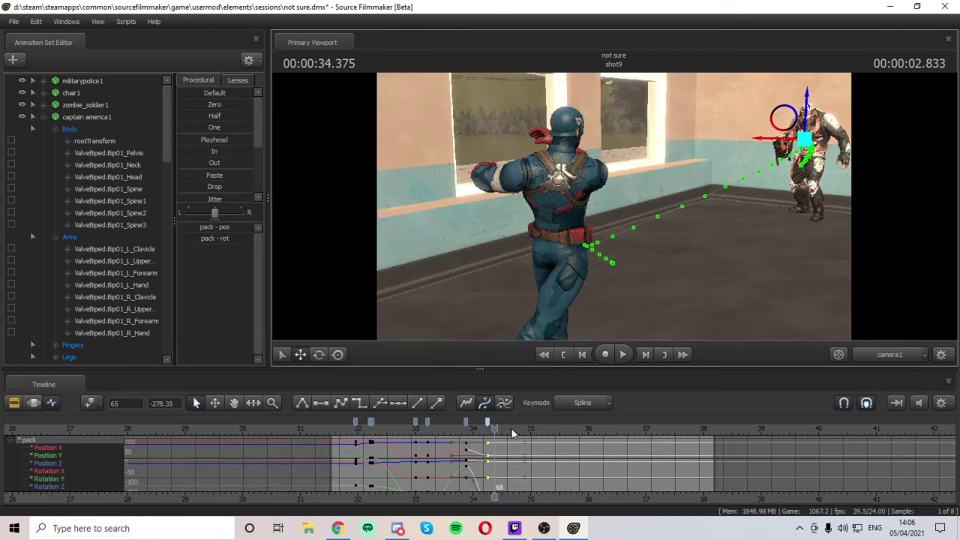
{"action": "left_click_drag", "start_coordinate": [511, 432], "coordinate": [344, 430]}
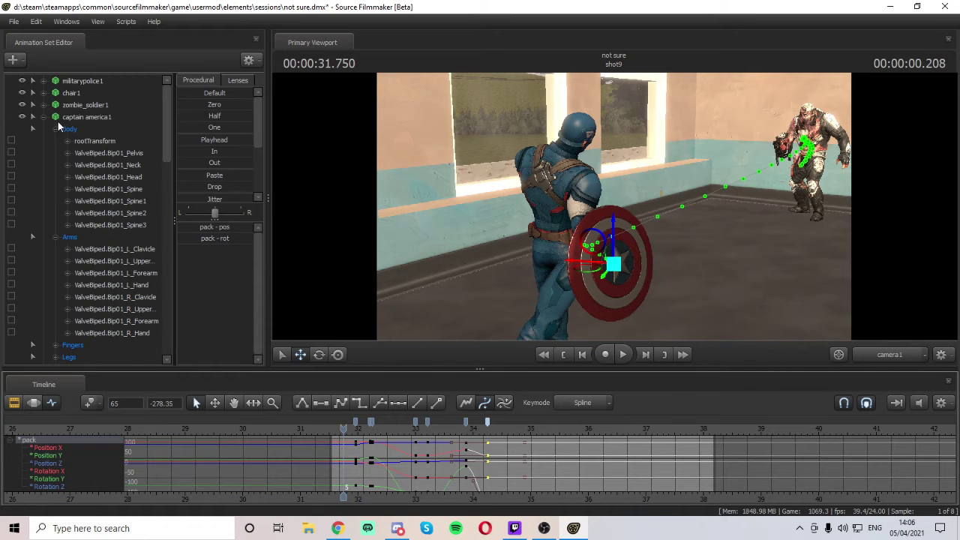
{"action": "left_click", "coordinate": [56, 128]}
{"action": "left_click", "coordinate": [55, 141]}
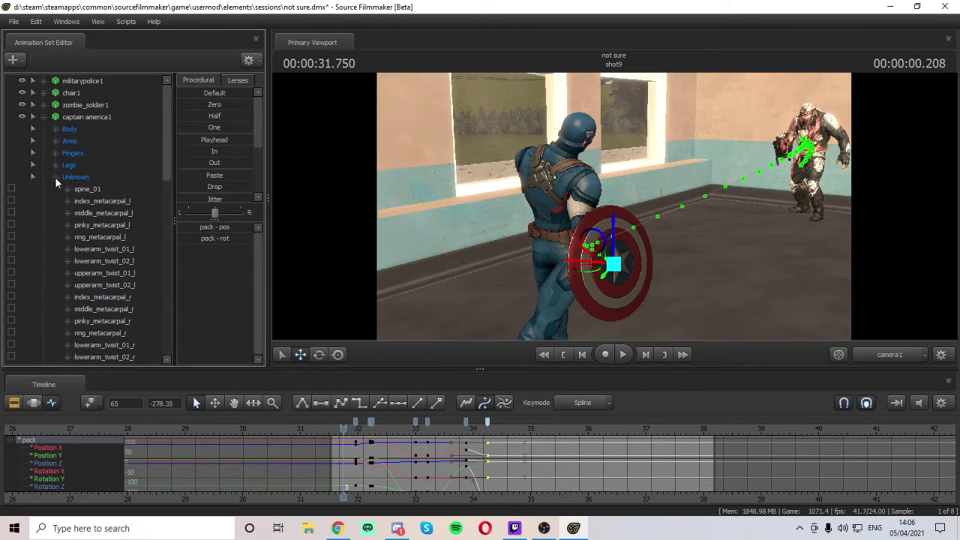
{"action": "left_click", "coordinate": [54, 177]}
{"action": "left_click", "coordinate": [44, 117]}
{"action": "left_click", "coordinate": [56, 153]}
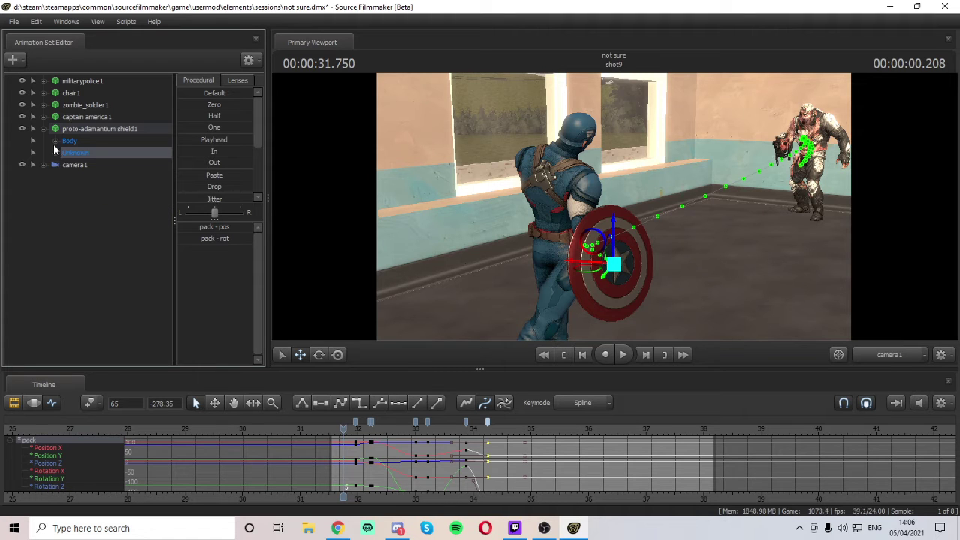
{"action": "left_click", "coordinate": [55, 181]}
{"action": "left_click", "coordinate": [43, 129]}
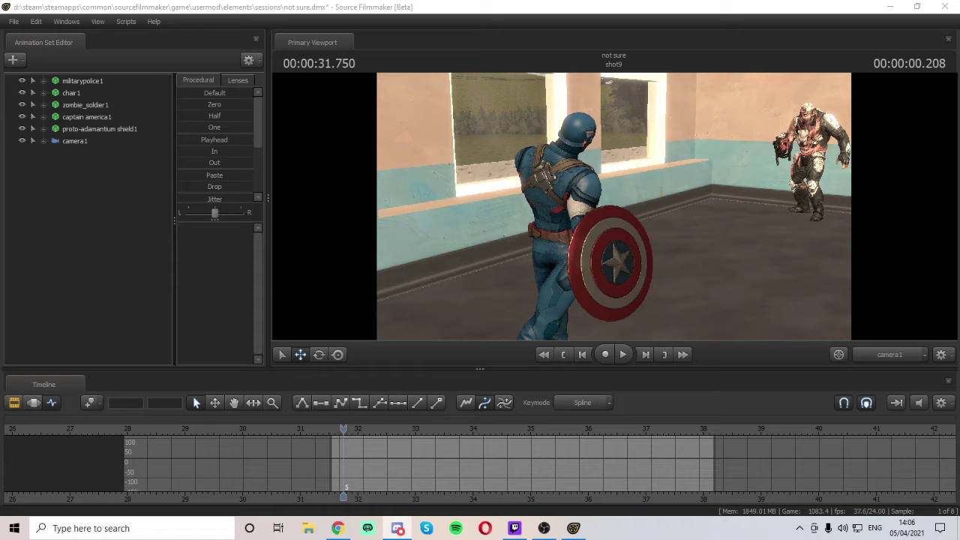
- Play back the throw through camera1 and inspect the shield's return at 00:00:33.708
{"action": "key", "text": "alt+Tab"}
{"action": "left_click", "coordinate": [622, 357]}
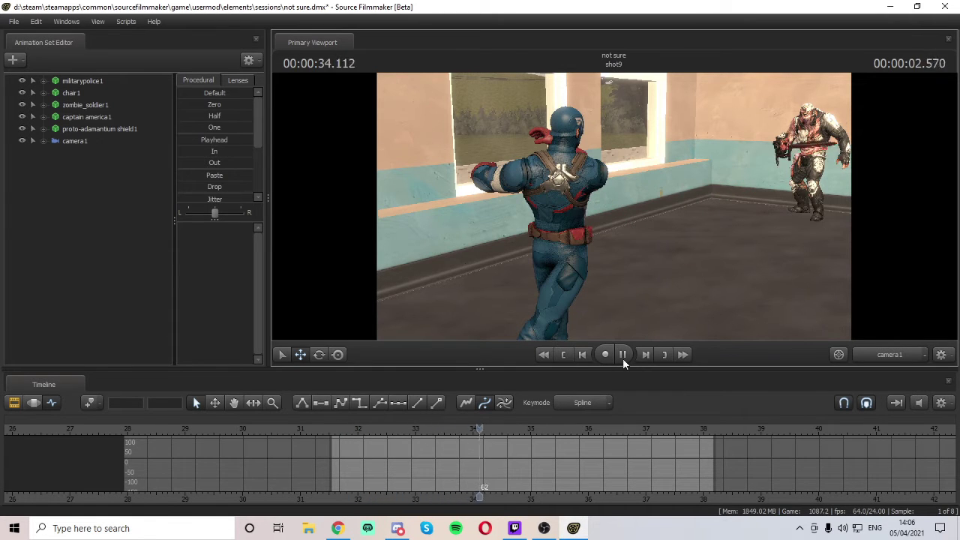
{"action": "left_click", "coordinate": [623, 357]}
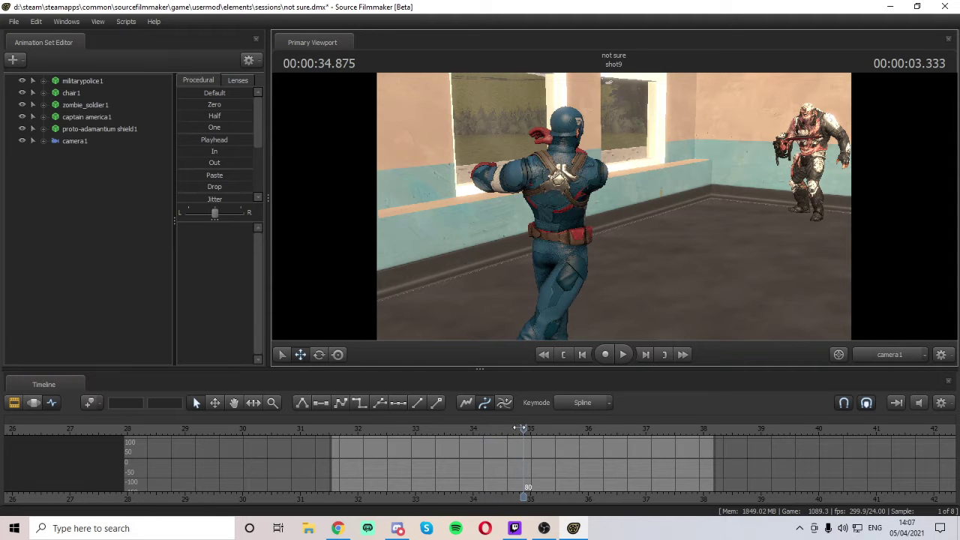
{"action": "left_click_drag", "start_coordinate": [521, 429], "coordinate": [456, 428]}
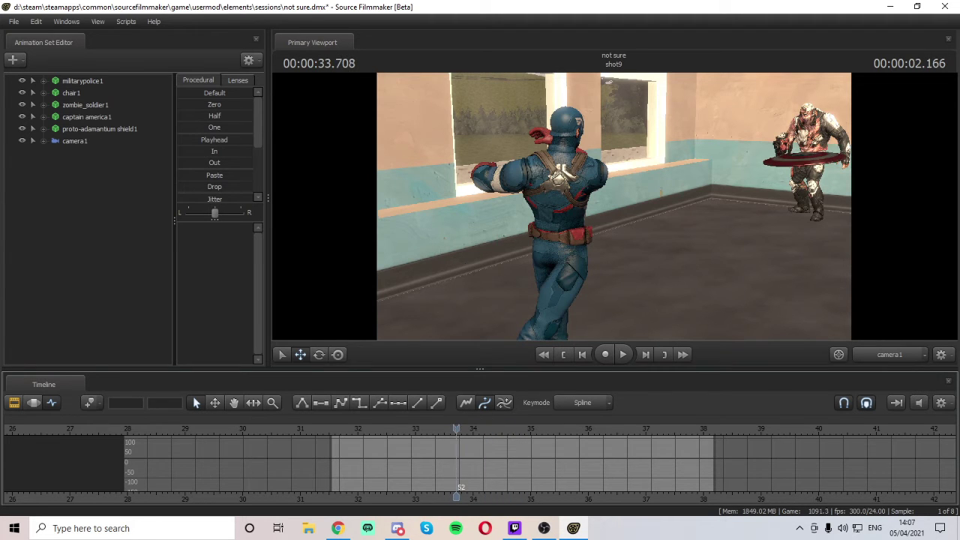
- Select the shield's pack control in the Work Camera view and move it at 00:00:33.875 to the window side of Captain America
{"action": "left_click", "coordinate": [891, 354]}
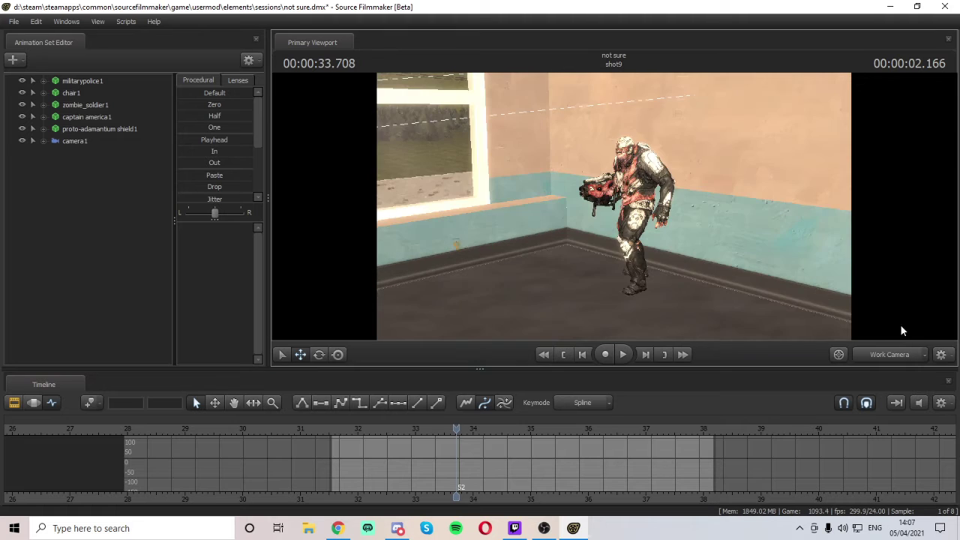
{"action": "left_click_drag", "start_coordinate": [786, 201], "coordinate": [511, 233]}
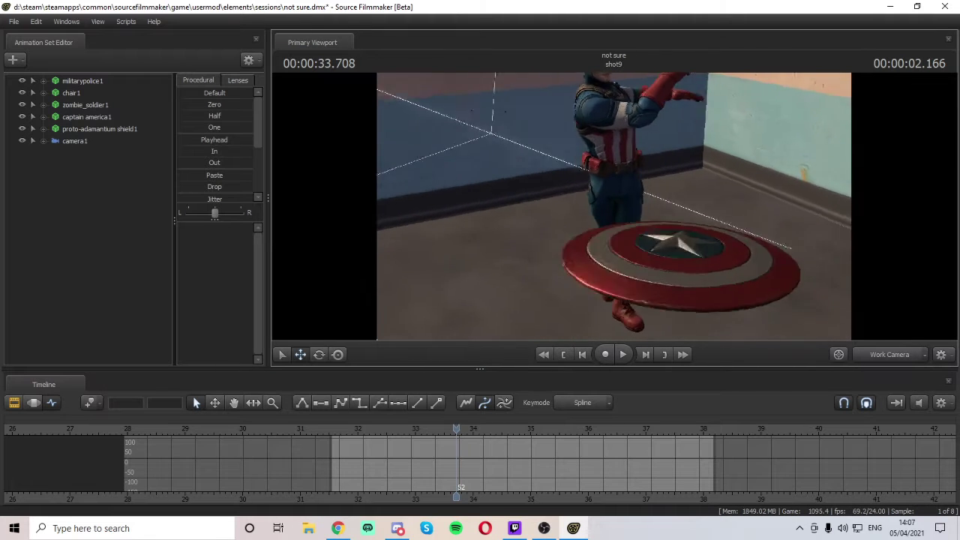
{"action": "left_click_drag", "start_coordinate": [604, 243], "coordinate": [589, 220]}
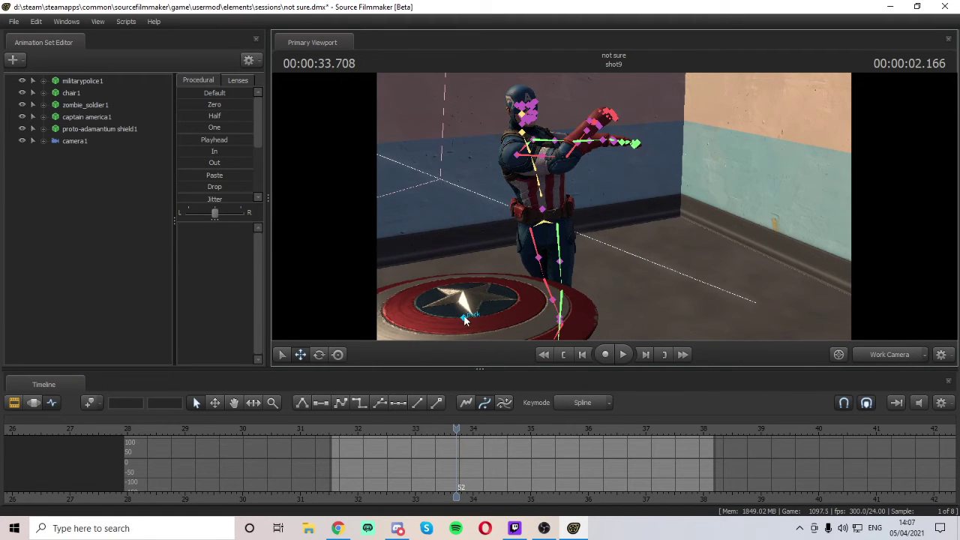
{"action": "left_click", "coordinate": [465, 319]}
{"action": "mouse_move", "coordinate": [456, 428]}
{"action": "left_mouse_down"}
{"action": "mouse_move", "coordinate": [439, 432]}
{"action": "mouse_move", "coordinate": [467, 429]}
{"action": "left_mouse_up"}
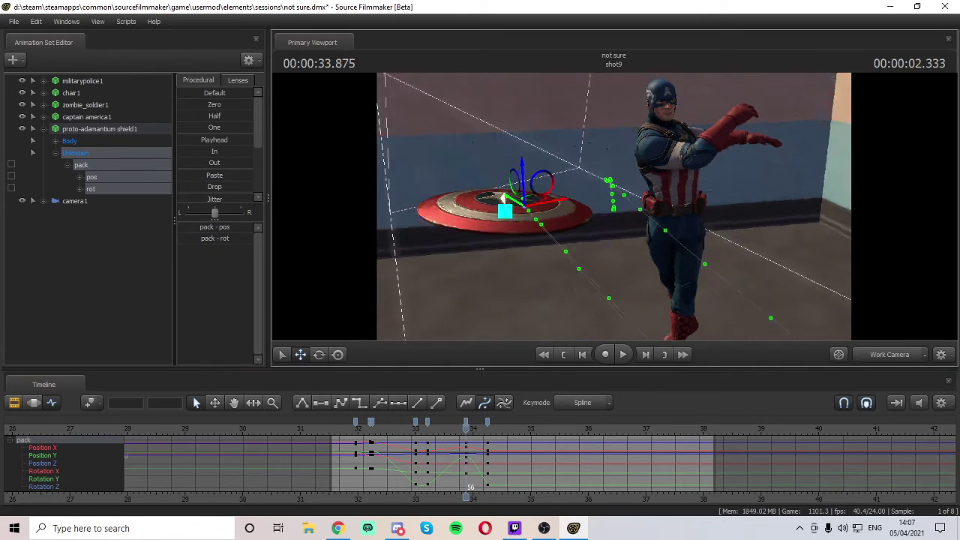
{"action": "mouse_move", "coordinate": [613, 206]}
{"action": "left_mouse_down"}
{"action": "mouse_move", "coordinate": [601, 203]}
{"action": "mouse_move", "coordinate": [614, 205]}
{"action": "left_mouse_up"}
{"action": "left_click_drag", "start_coordinate": [577, 238], "coordinate": [801, 238]}
{"action": "key", "text": "w"}
{"action": "left_click_drag", "start_coordinate": [698, 239], "coordinate": [622, 207]}
{"action": "key", "text": "s"}
{"action": "left_click_drag", "start_coordinate": [658, 146], "coordinate": [670, 192]}
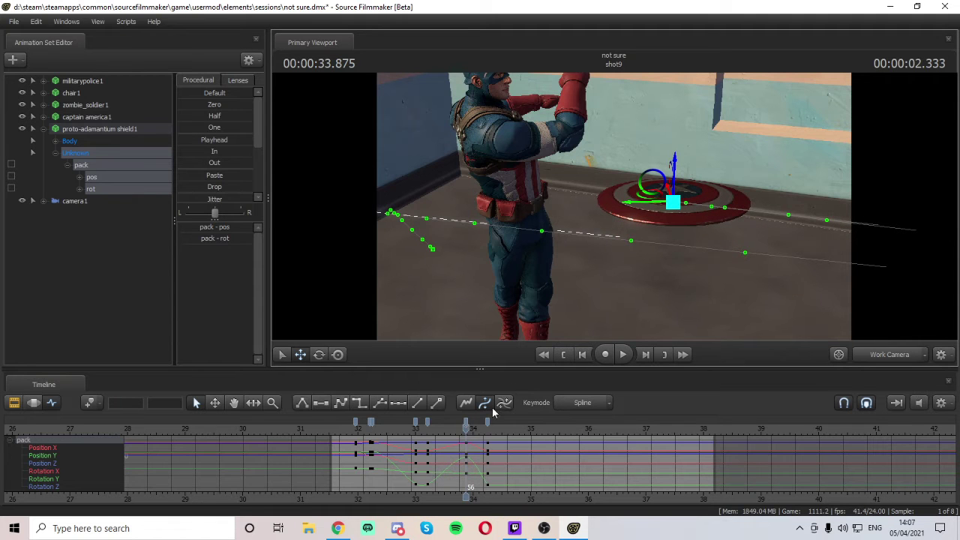
- Examine the shield's position at the zombie soldier at 00:00:34.250 and its path at 00:00:34.000
{"action": "left_click_drag", "start_coordinate": [466, 425], "coordinate": [488, 426]}
{"action": "left_click_drag", "start_coordinate": [535, 289], "coordinate": [785, 263]}
{"action": "key", "text": "w"}
{"action": "key", "text": "s"}
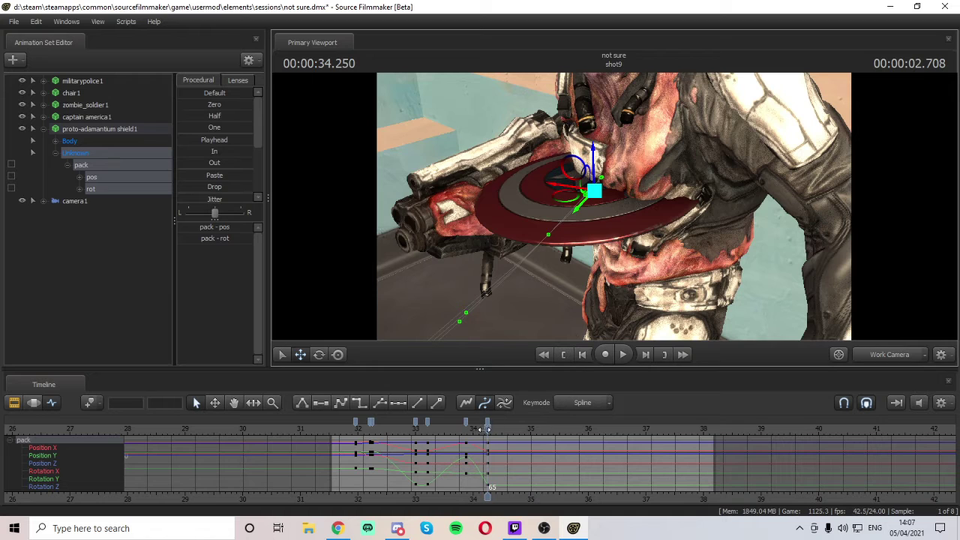
{"action": "left_click_drag", "start_coordinate": [483, 429], "coordinate": [471, 433]}
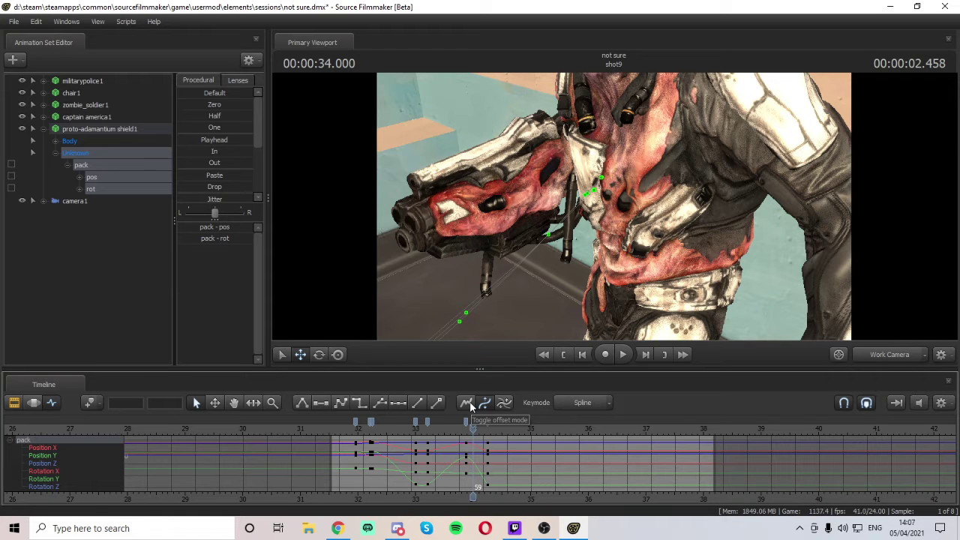
{"action": "left_click", "coordinate": [466, 404]}
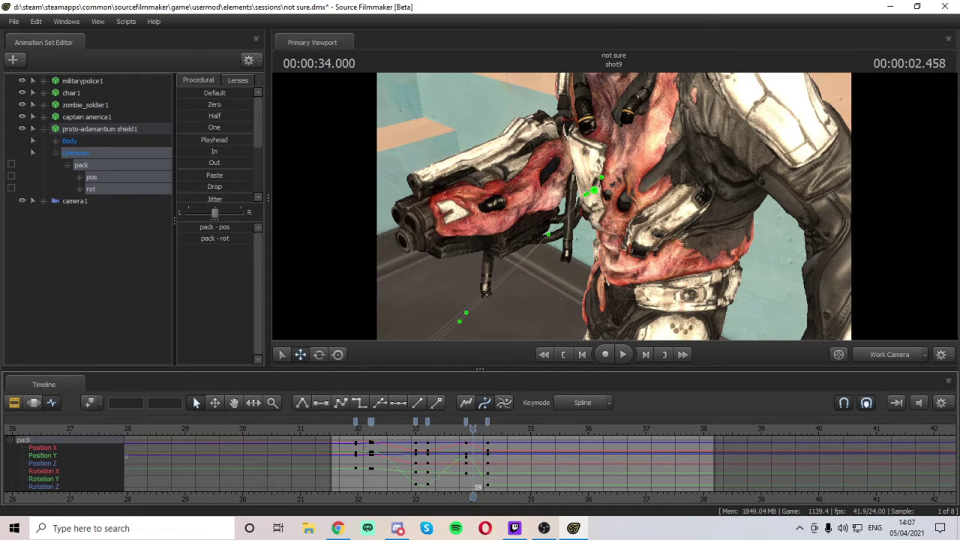
{"action": "key", "text": "alt+Tab"}
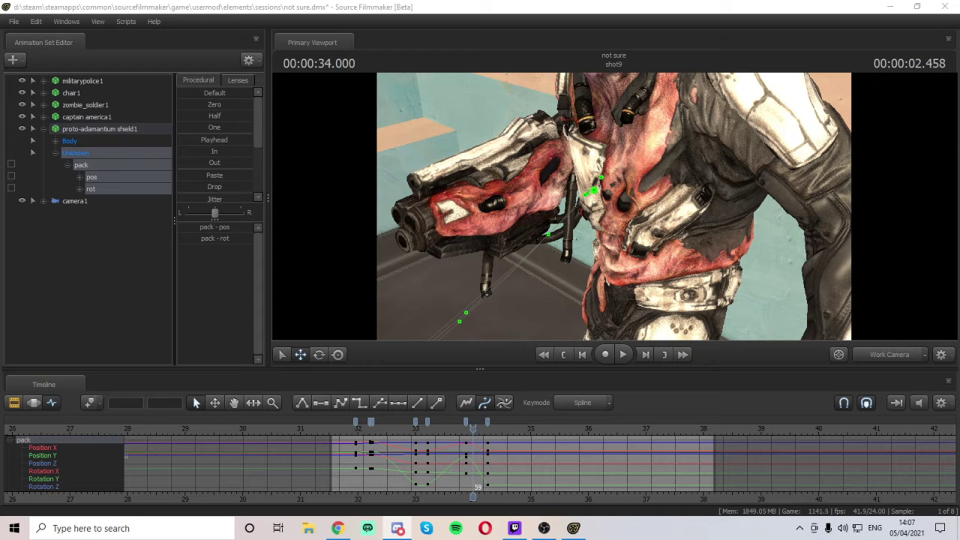
{"action": "key", "text": "alt+Tab"}
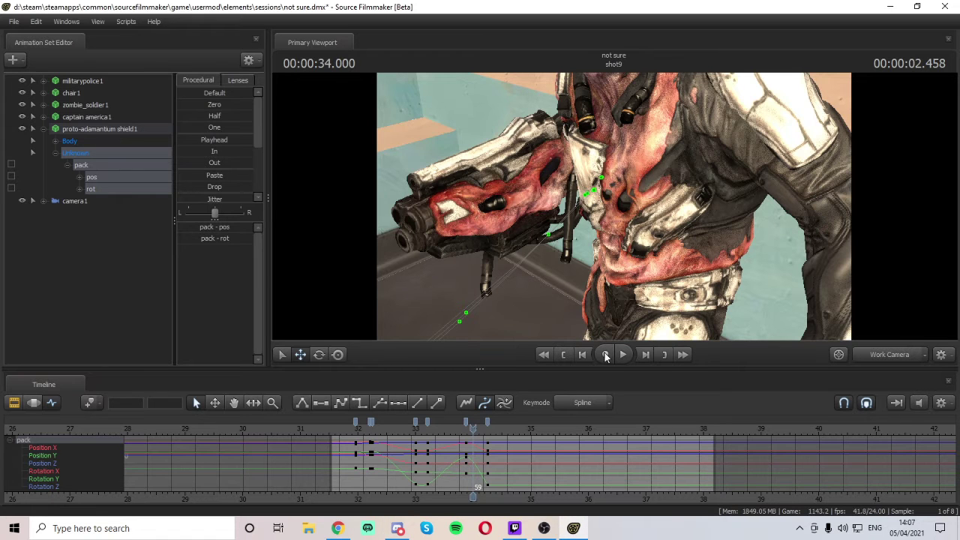
- Play back the throw through camera1 from about 00:00:32 and examine the shield's adjusted rebound path
{"action": "left_click", "coordinate": [889, 355]}
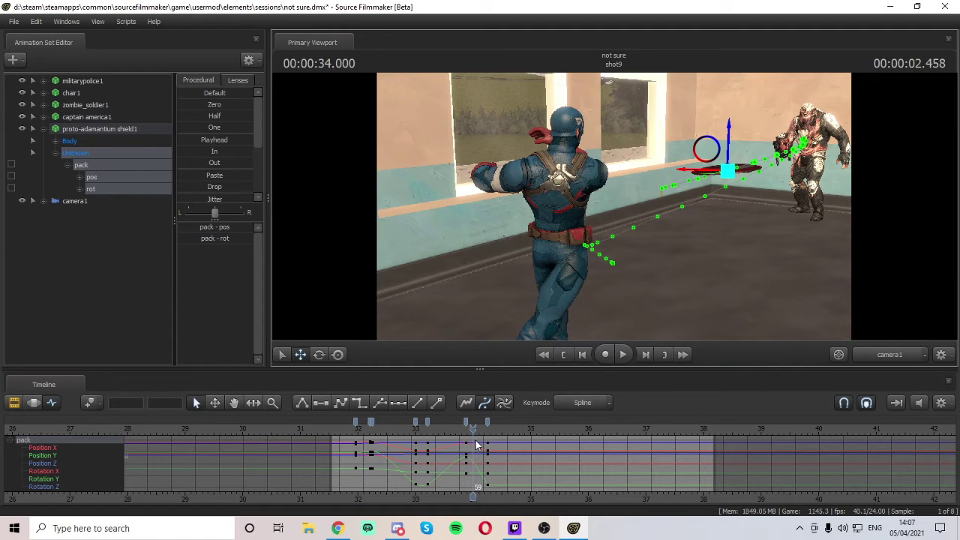
{"action": "left_click_drag", "start_coordinate": [473, 427], "coordinate": [355, 427]}
{"action": "key", "text": "space"}
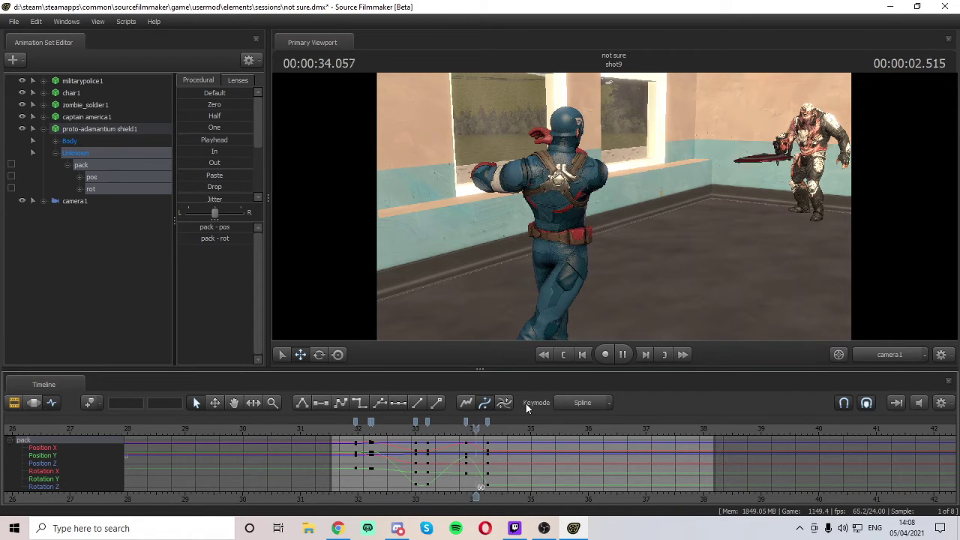
{"action": "key", "text": "space"}
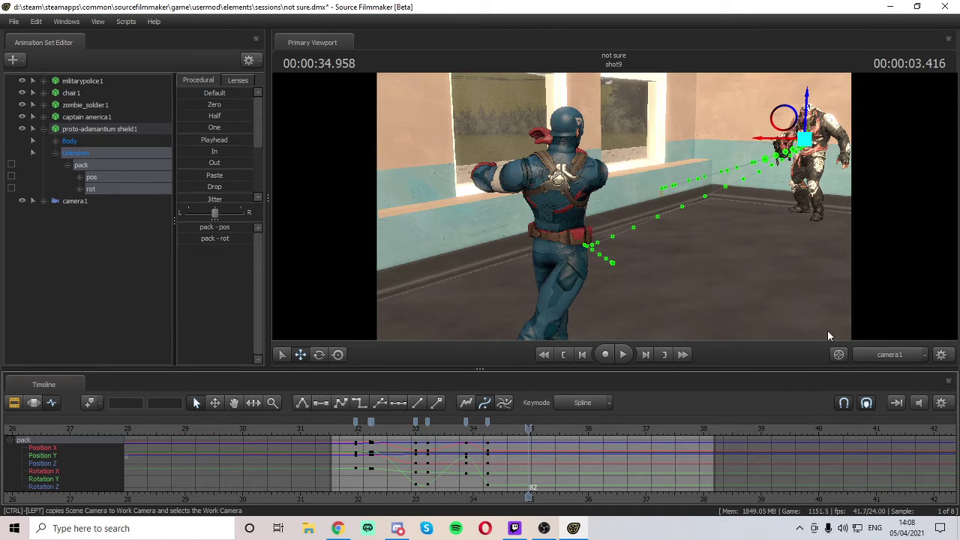
- Deselect the shield and collapse the proto-adamantium shield1 control groups
{"action": "left_click", "coordinate": [63, 311]}
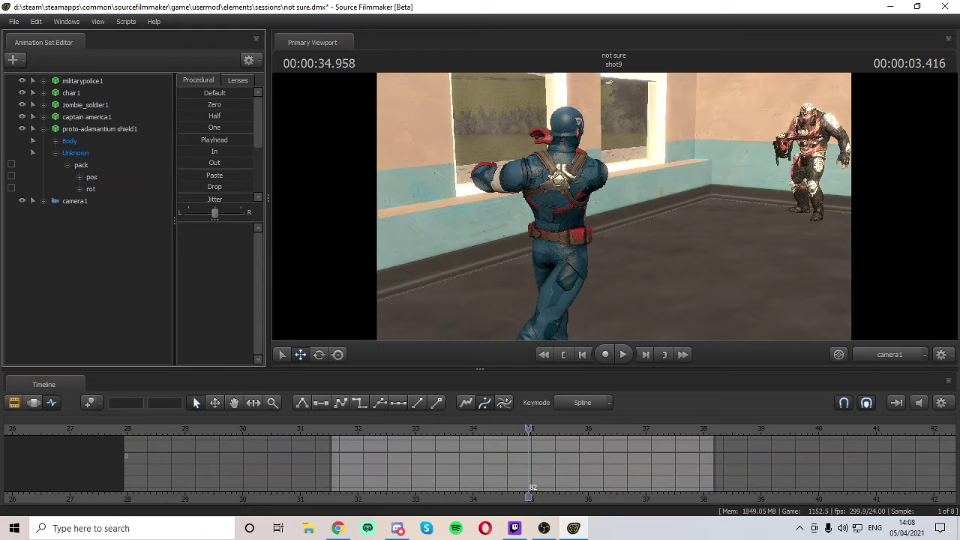
{"action": "left_click", "coordinate": [67, 165]}
{"action": "left_click", "coordinate": [54, 153]}
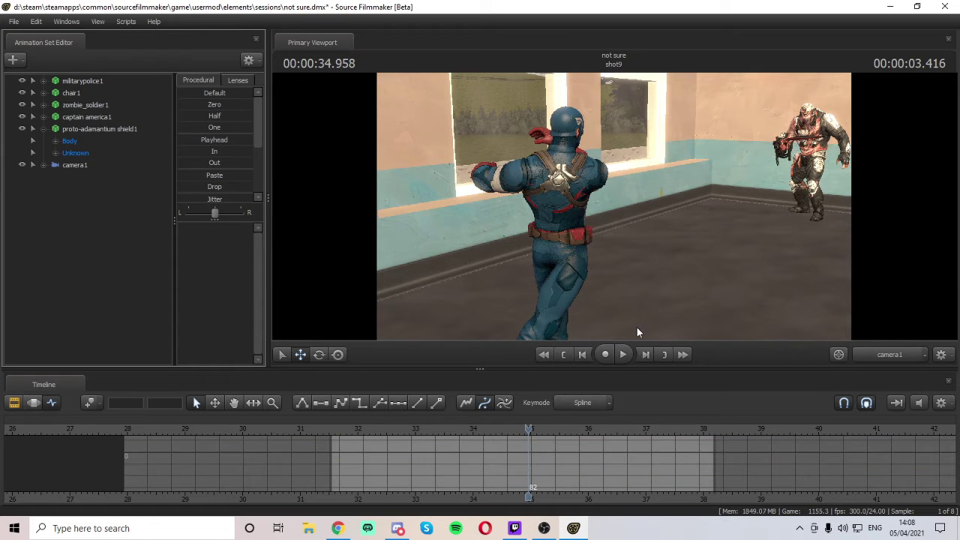
{"action": "left_click", "coordinate": [44, 129]}
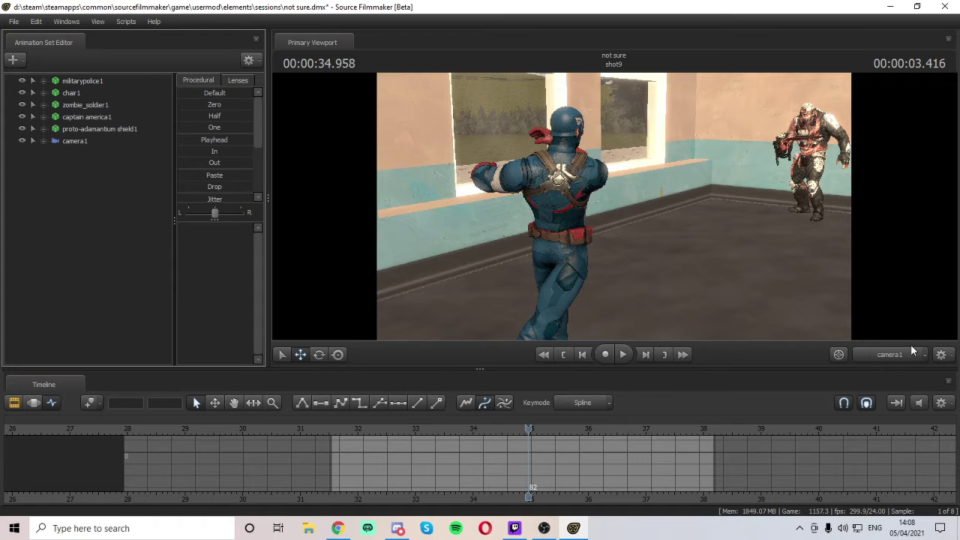
- Switch the viewport to the Work Camera, frame Captain America from the front and select his right thigh bone
{"action": "left_click", "coordinate": [890, 354]}
{"action": "left_click", "coordinate": [860, 223]}
{"action": "left_click_drag", "start_coordinate": [614, 206], "coordinate": [720, 218]}
{"action": "key", "text": "w"}
{"action": "key", "text": "s"}
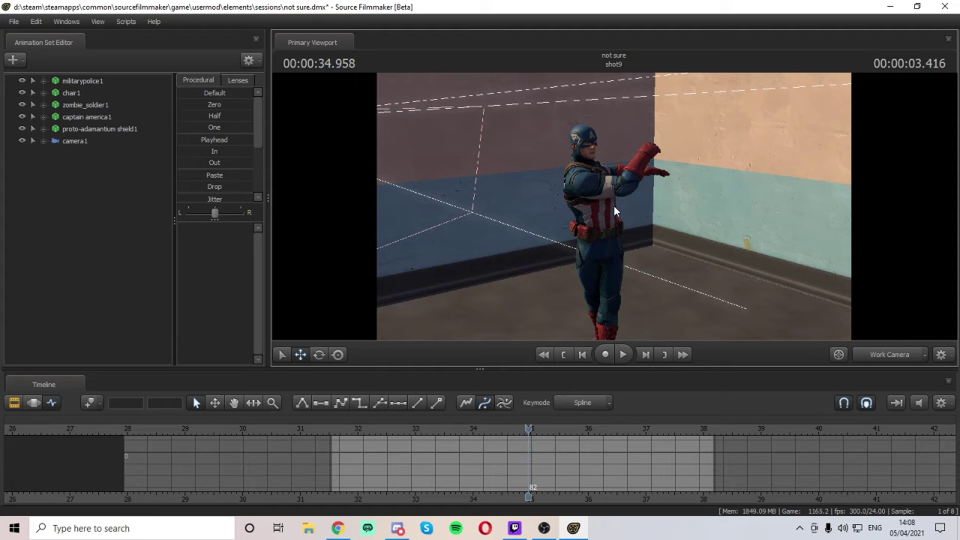
{"action": "left_click_drag", "start_coordinate": [782, 258], "coordinate": [612, 210]}
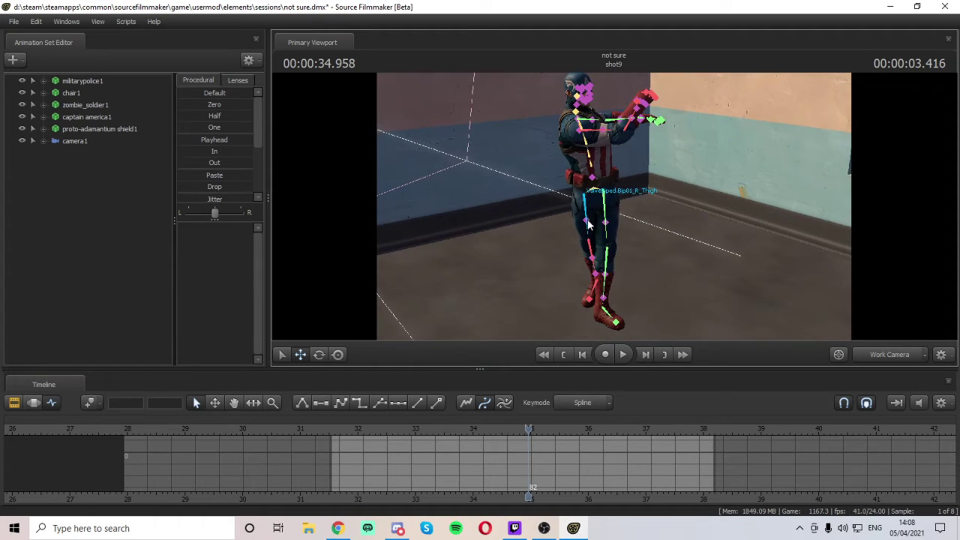
{"action": "left_click", "coordinate": [589, 217], "text": "ctrl"}
- Find the moment after the shield leaves Captain America's hand and keyframe his right thigh at 00:00:32.916
{"action": "key", "text": "Left"}
{"action": "key", "text": "Left"}
{"action": "key", "text": "Left"}
{"action": "key", "text": "Left"}
{"action": "key", "text": "Left"}
{"action": "key", "text": "Left"}
{"action": "key", "text": "Left"}
{"action": "key", "text": "Left"}
{"action": "key", "text": "Left"}
{"action": "key", "text": "Left"}
{"action": "key", "text": "Left"}
{"action": "key", "text": "Left"}
{"action": "key", "text": "Left"}
{"action": "key", "text": "Left"}
{"action": "key", "text": "Left"}
{"action": "key", "text": "Left"}
{"action": "key", "text": "Left"}
{"action": "key", "text": "Left"}
{"action": "key", "text": "Left"}
{"action": "key", "text": "Left"}
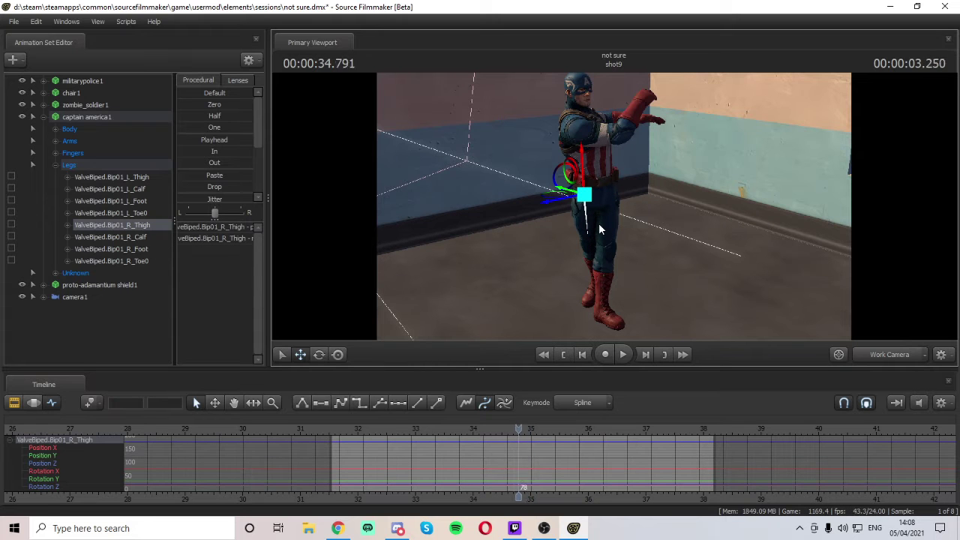
{"action": "key", "text": "Left"}
{"action": "key", "text": "Left"}
{"action": "key", "text": "Left"}
{"action": "key", "text": "Left"}
{"action": "key", "text": "Left"}
{"action": "key", "text": "Left"}
{"action": "key", "text": "Left"}
{"action": "key", "text": "Left"}
{"action": "key", "text": "Left"}
{"action": "key", "text": "Left"}
{"action": "key", "text": "Left"}
{"action": "key", "text": "Left"}
{"action": "key", "text": "Left"}
{"action": "key", "text": "Left"}
{"action": "key", "text": "Left"}
{"action": "key", "text": "Left"}
{"action": "key", "text": "Left"}
{"action": "key", "text": "Left"}
{"action": "key", "text": "Left"}
{"action": "key", "text": "Left"}
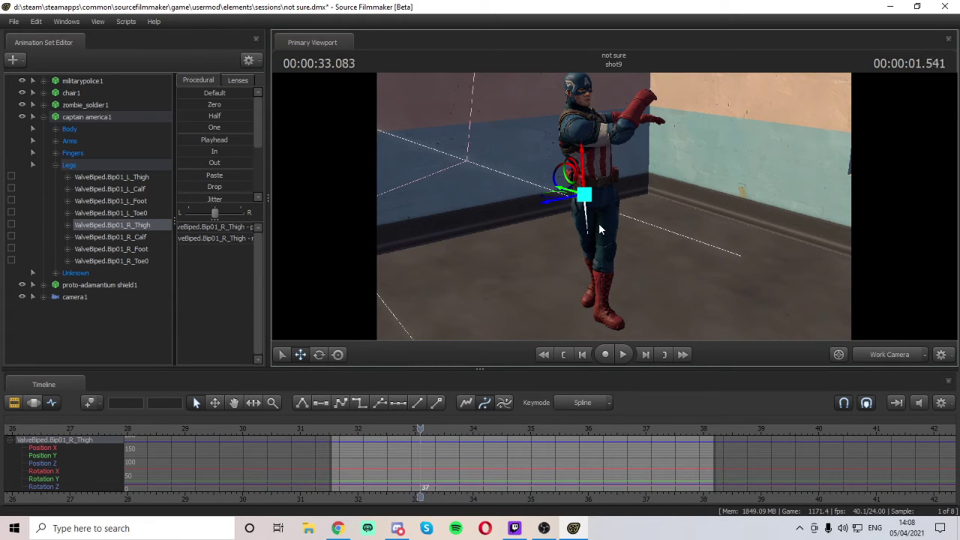
{"action": "key", "text": "Right"}
{"action": "key", "text": "Right"}
{"action": "key", "text": "Right"}
{"action": "key", "text": "Right"}
{"action": "key", "text": "Right"}
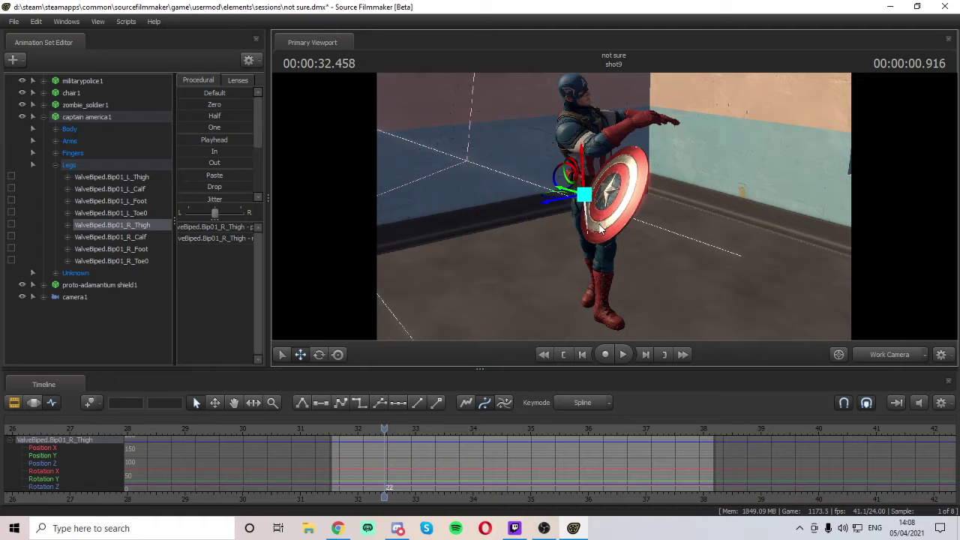
{"action": "key", "text": "Right"}
{"action": "key", "text": "Right"}
{"action": "key", "text": "Right"}
{"action": "key", "text": "Right"}
{"action": "key", "text": "Right"}
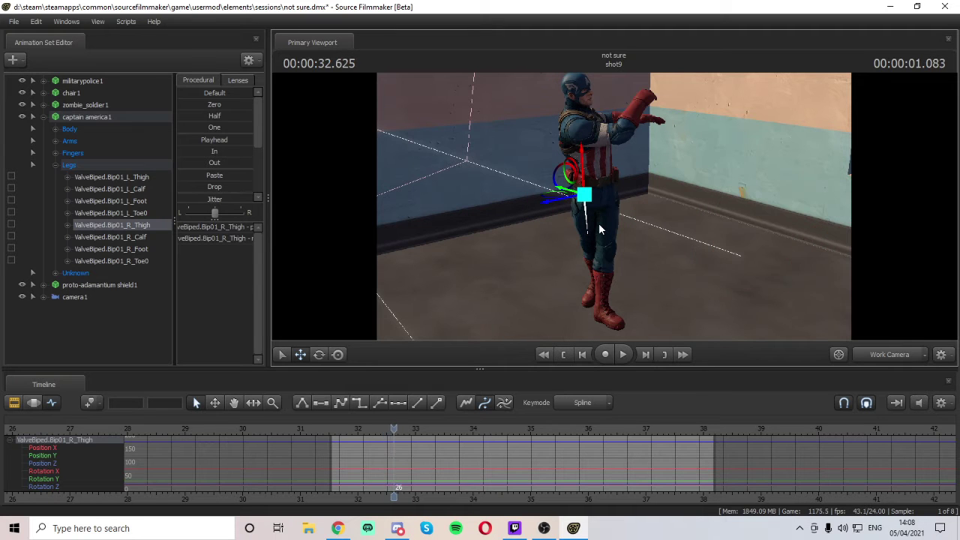
{"action": "key", "text": "Right"}
{"action": "key", "text": "Right"}
{"action": "key", "text": "Right"}
{"action": "key", "text": "Right"}
{"action": "key", "text": "Right"}
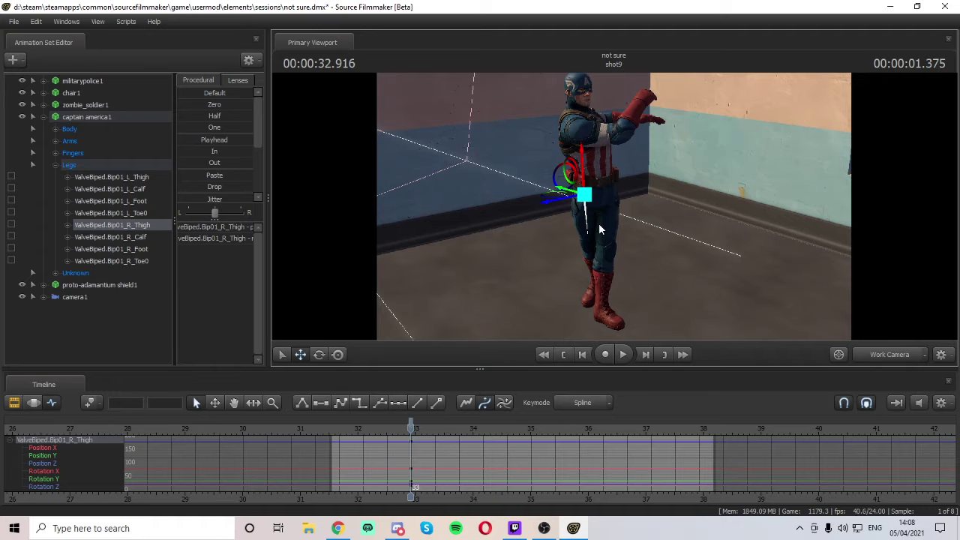
- Rotate the right thigh at 00:00:33.166 so the crossed leg comes down straight beside the left leg
{"action": "key", "text": "Right"}
{"action": "key", "text": "Right"}
{"action": "key", "text": "Right"}
{"action": "key", "text": "Right"}
{"action": "key", "text": "Right"}
{"action": "key", "text": "Right"}
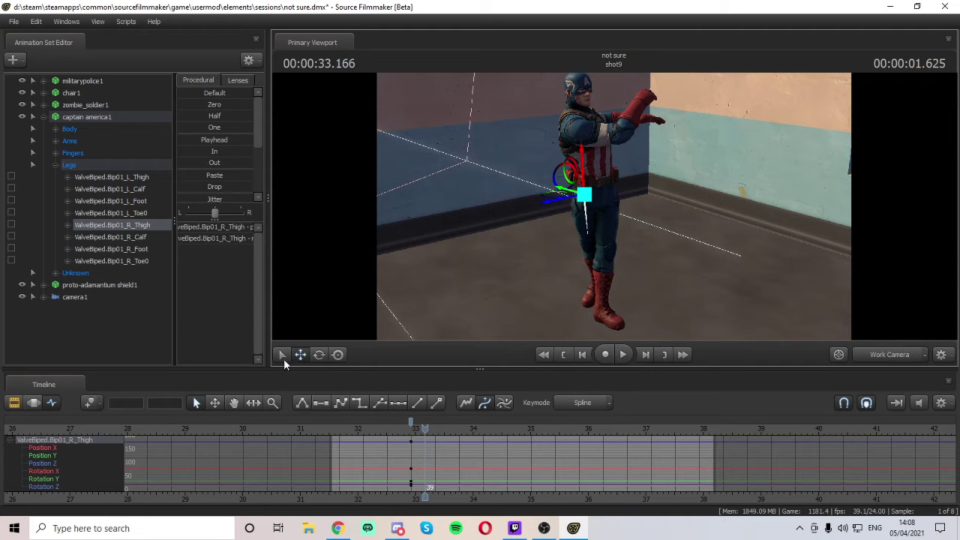
{"action": "left_click", "coordinate": [319, 354]}
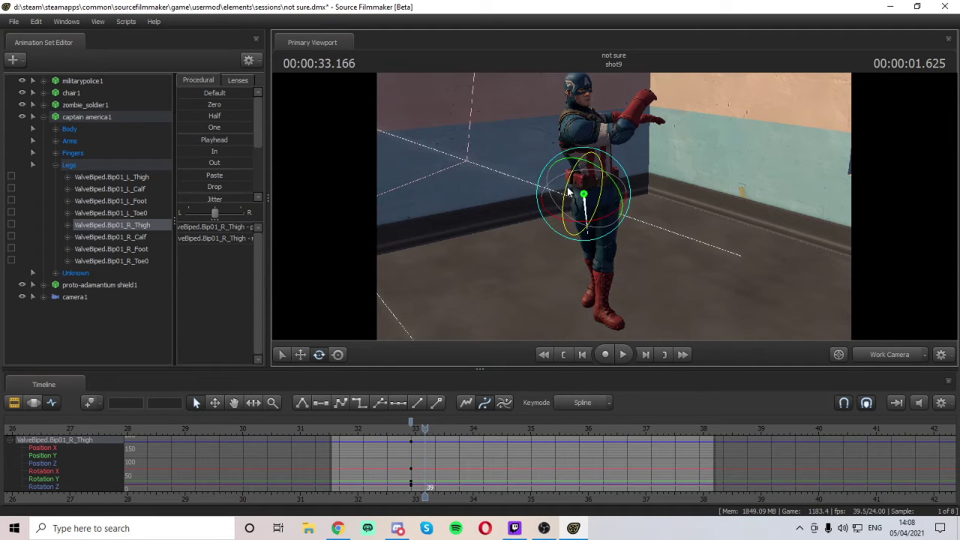
{"action": "left_click_drag", "start_coordinate": [586, 220], "coordinate": [589, 195]}
{"action": "key", "text": "w"}
{"action": "mouse_move", "coordinate": [572, 137]}
{"action": "left_mouse_down"}
{"action": "mouse_move", "coordinate": [596, 135]}
{"action": "mouse_move", "coordinate": [578, 122]}
{"action": "left_mouse_up"}
{"action": "left_click_drag", "start_coordinate": [541, 94], "coordinate": [541, 97]}
{"action": "left_click_drag", "start_coordinate": [570, 191], "coordinate": [614, 207]}
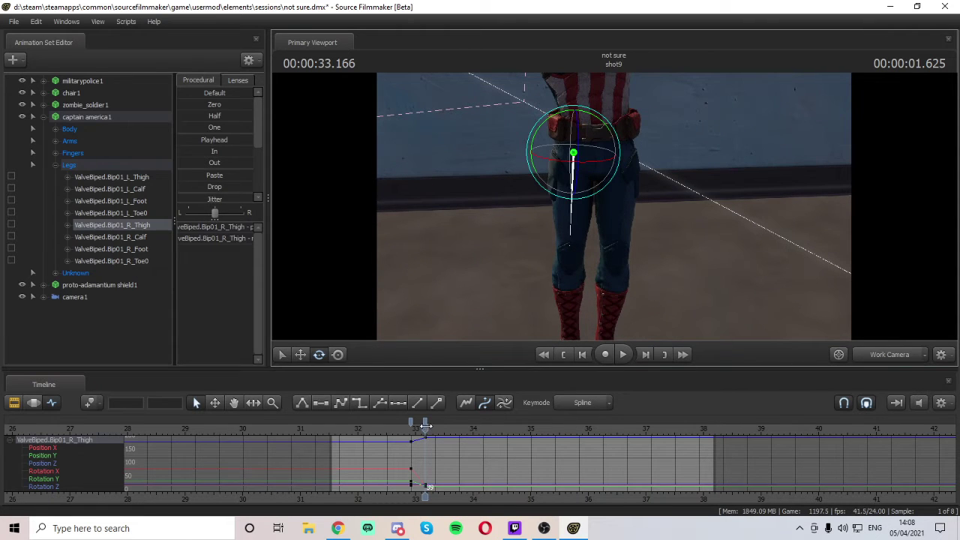
- Select Captain America's left thigh bone and keyframe it at 00:00:32.916
{"action": "left_click_drag", "start_coordinate": [426, 426], "coordinate": [411, 426]}
{"action": "left_click", "coordinate": [620, 188]}
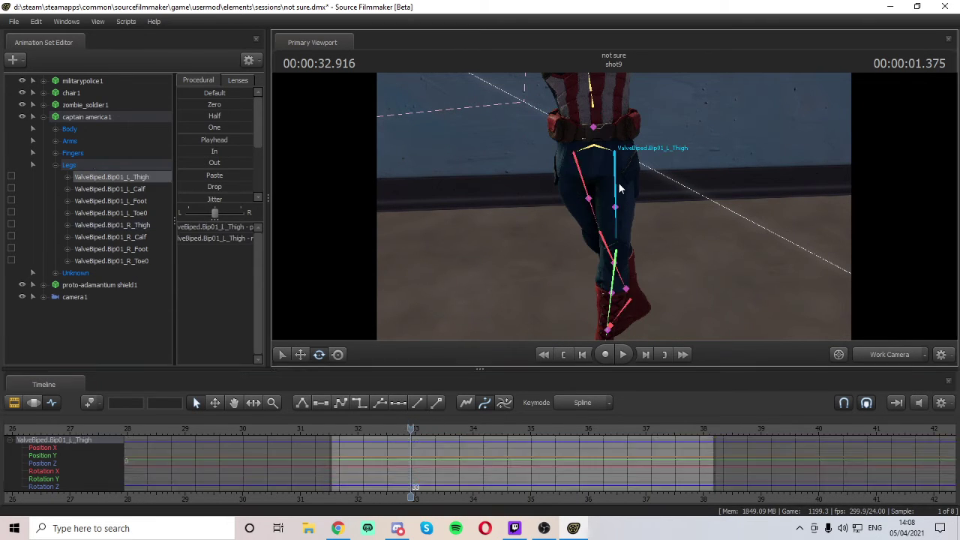
{"action": "key", "text": "m"}
- Rotate the left thigh at 00:00:33.166 to move the left leg slightly outward from the right leg
{"action": "key", "text": "Right"}
{"action": "key", "text": "Right"}
{"action": "key", "text": "Right"}
{"action": "key", "text": "Right"}
{"action": "key", "text": "Right"}
{"action": "key", "text": "Right"}
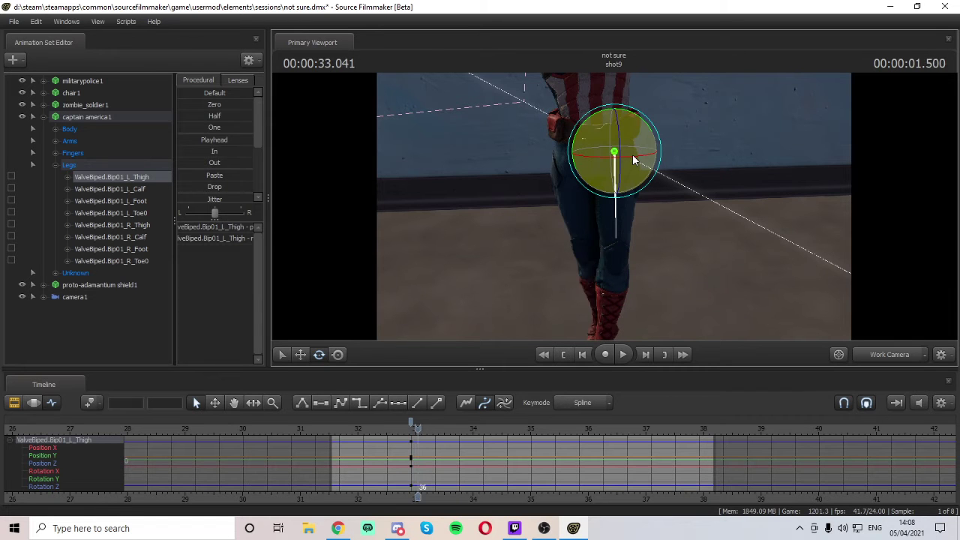
{"action": "key", "text": "Right"}
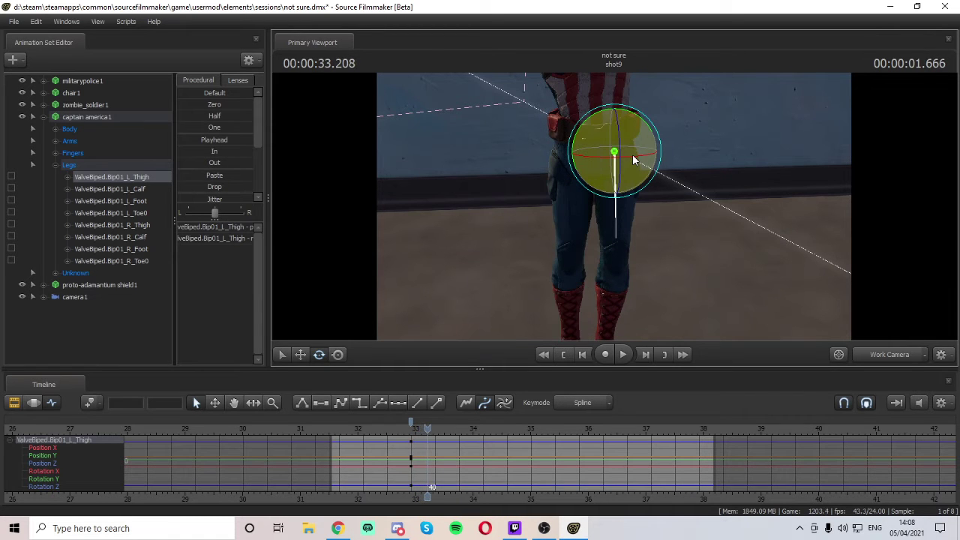
{"action": "key", "text": "Left"}
{"action": "key", "text": "ctrl+z"}
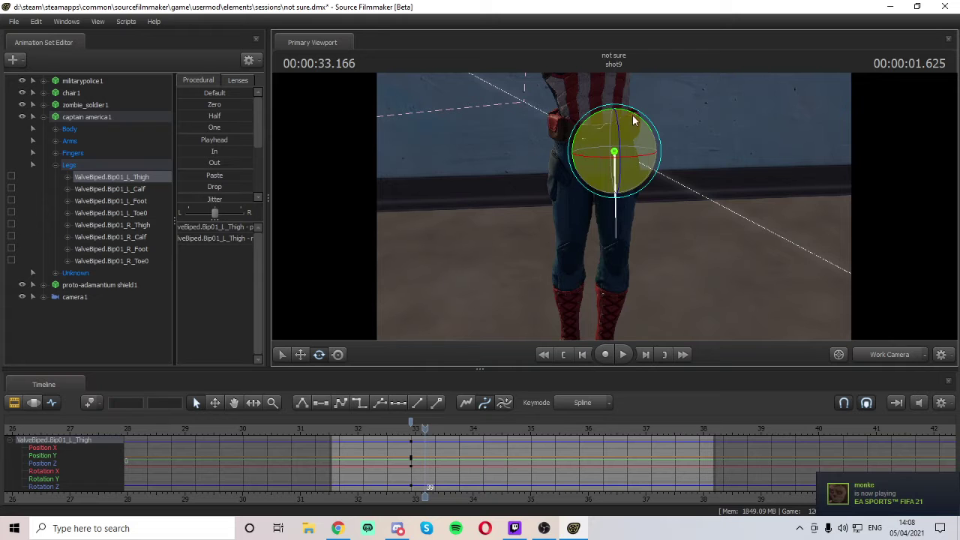
{"action": "left_click_drag", "start_coordinate": [619, 116], "coordinate": [623, 247]}
{"action": "key", "text": "w"}
{"action": "key", "text": "s"}
{"action": "key", "text": "w"}
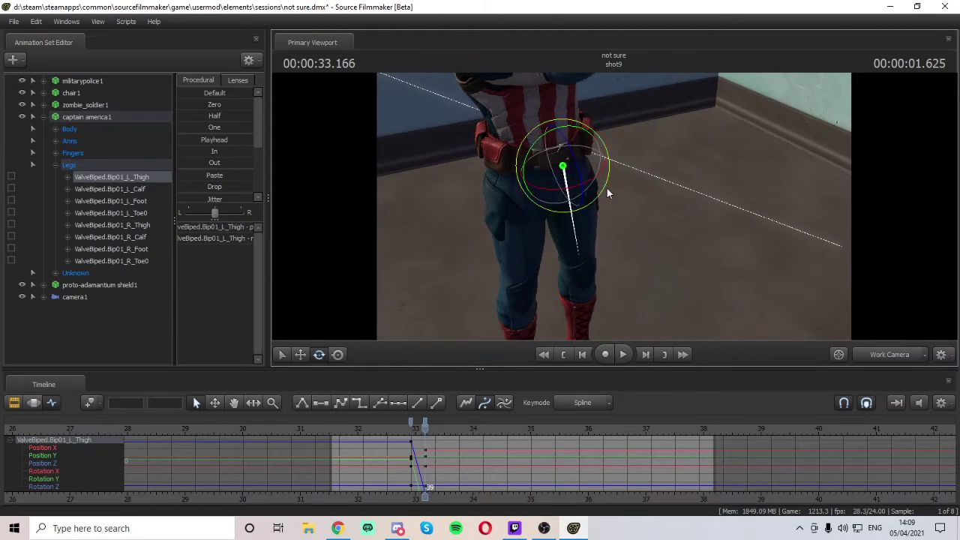
- Play back the leg movement from 00:00:32.916 and examine how the thighs shift between the two poses
{"action": "key", "text": "Left"}
{"action": "key", "text": "Left"}
{"action": "key", "text": "Left"}
{"action": "key", "text": "Left"}
{"action": "key", "text": "Left"}
{"action": "key", "text": "Left"}
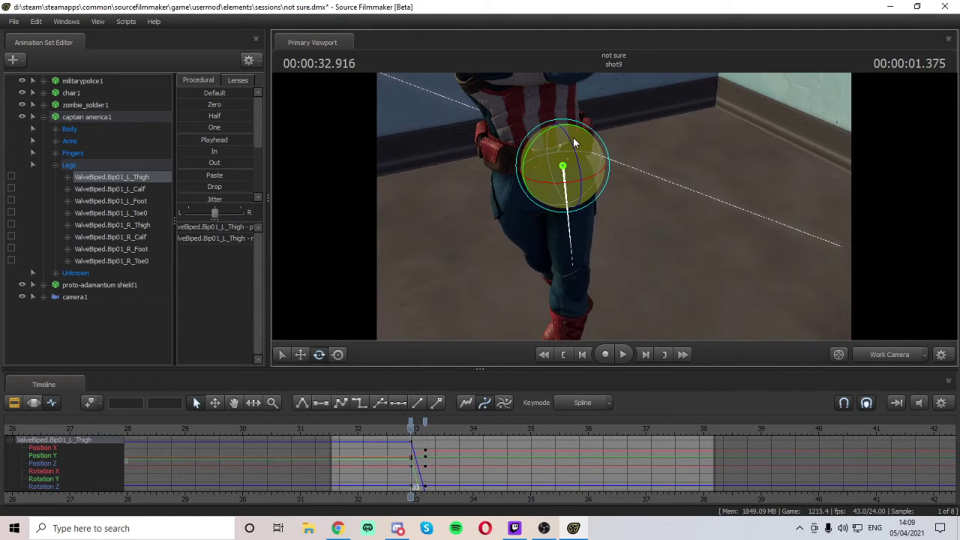
{"action": "key", "text": "space"}
{"action": "key", "text": "space"}
{"action": "key", "text": "Left"}
{"action": "key", "text": "Left"}
{"action": "key", "text": "Left"}
{"action": "key", "text": "Left"}
{"action": "key", "text": "Left"}
{"action": "key", "text": "Left"}
{"action": "key", "text": "Left"}
{"action": "key", "text": "Left"}
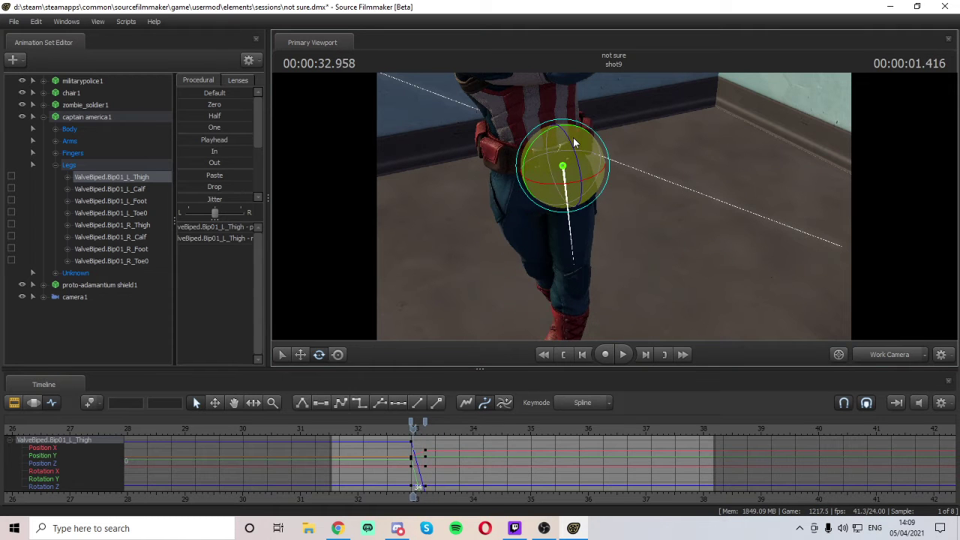
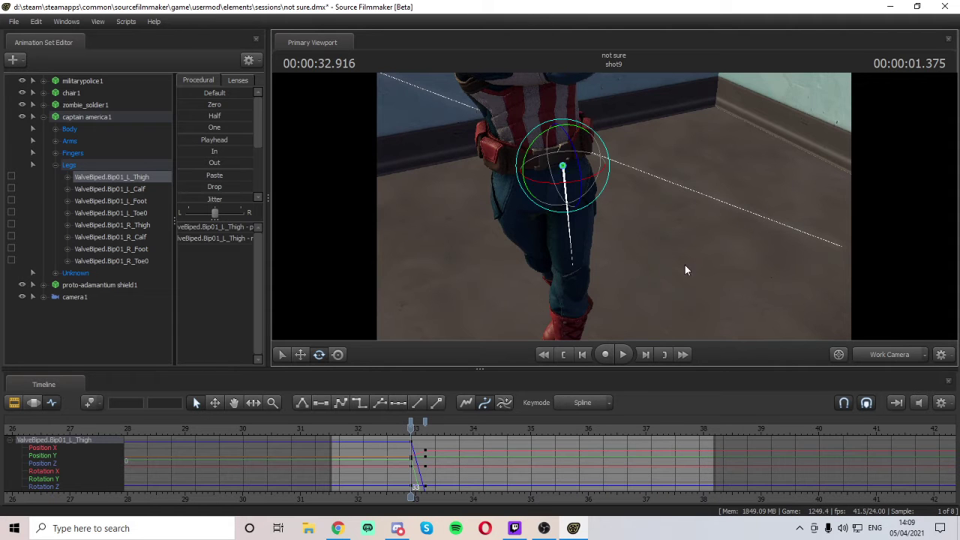
- Frame Captain America's upper body at 00:00:32.916 and show his selectable bones around the right upper arm
{"action": "left_click_drag", "start_coordinate": [685, 268], "coordinate": [613, 206]}
{"action": "key", "text": "ctrl"}
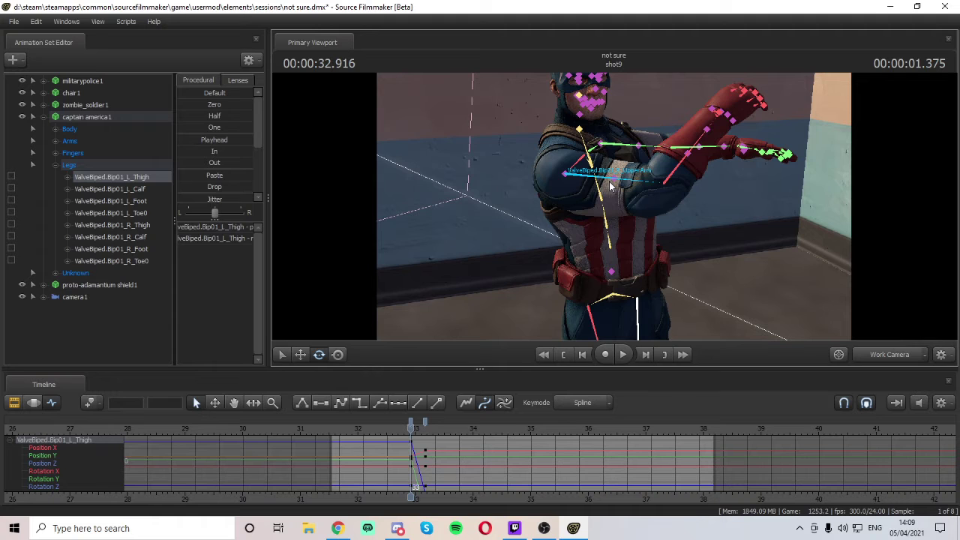
- Select Captain America's right upper arm bone for rotation and play back a moment of the shot
{"action": "key", "text": "e"}
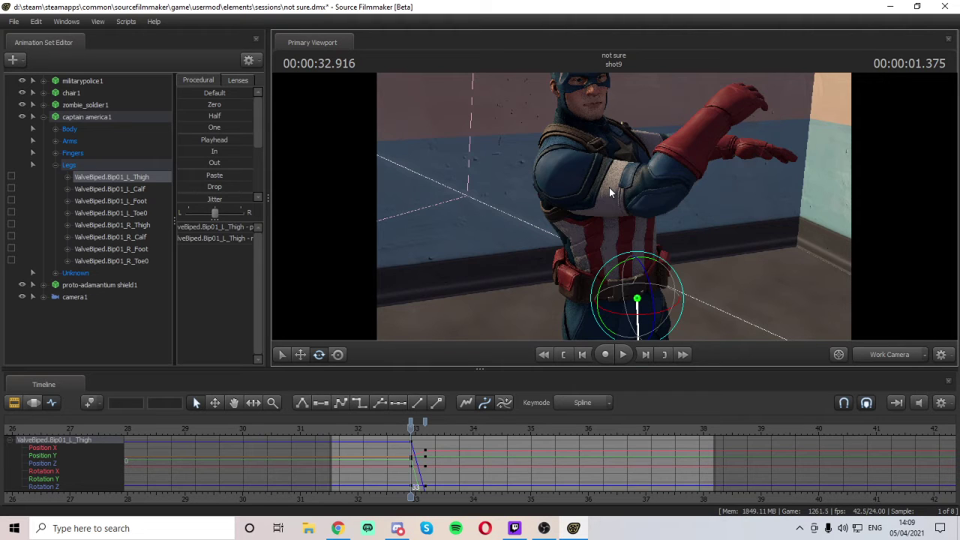
{"action": "key", "text": "q"}
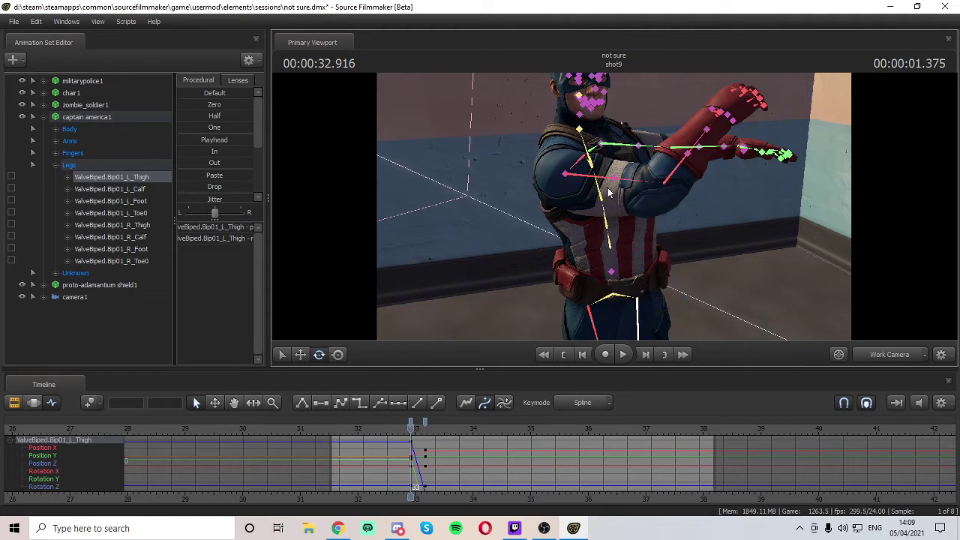
{"action": "left_click", "coordinate": [609, 182]}
{"action": "key", "text": "e"}
{"action": "key", "text": "space"}
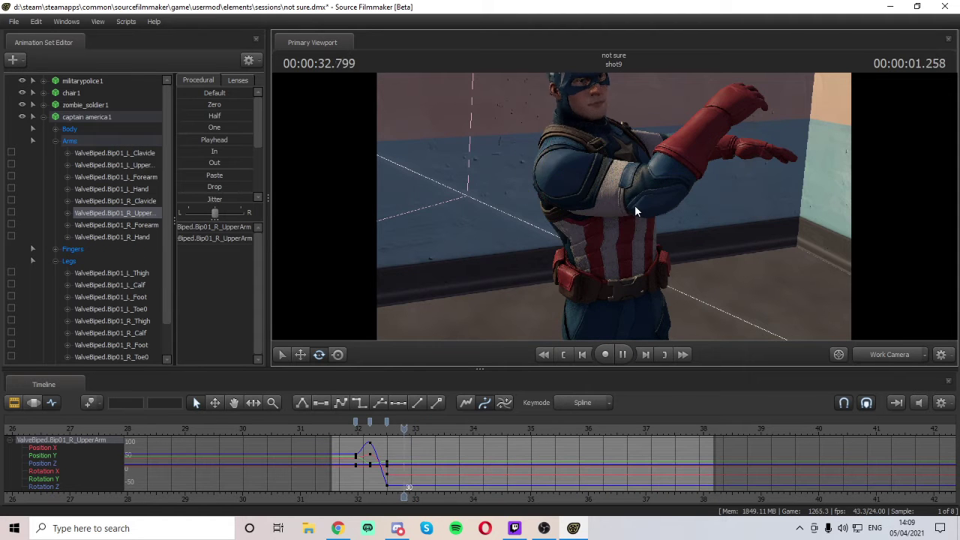
{"action": "key", "text": "space"}
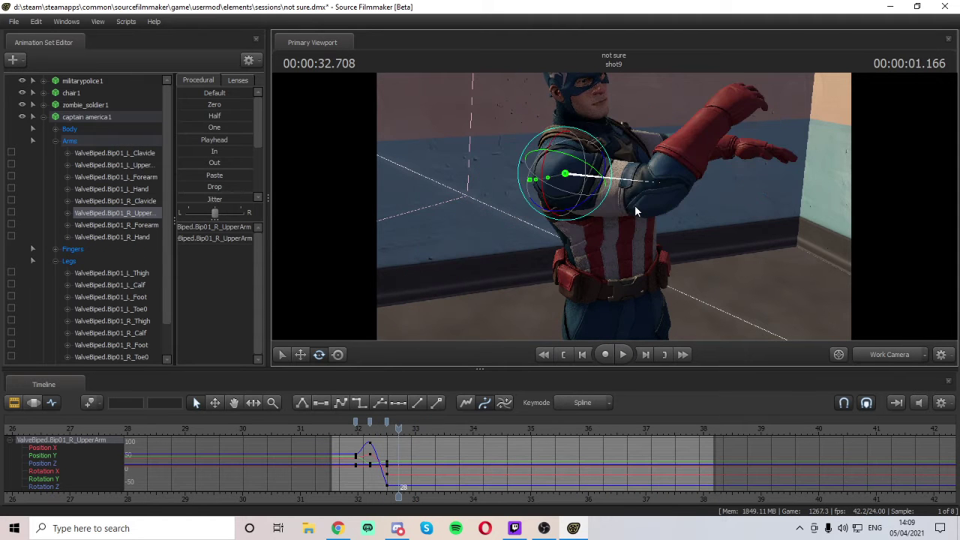
- Add a keyframe holding the right upper arm's pose at frame 34 of shot9
{"action": "left_click_drag", "start_coordinate": [636, 207], "coordinate": [650, 172]}
{"action": "key", "text": "Right"}
{"action": "key", "text": "Right"}
{"action": "key", "text": "Right"}
{"action": "key", "text": "Right"}
{"action": "key", "text": "Right"}
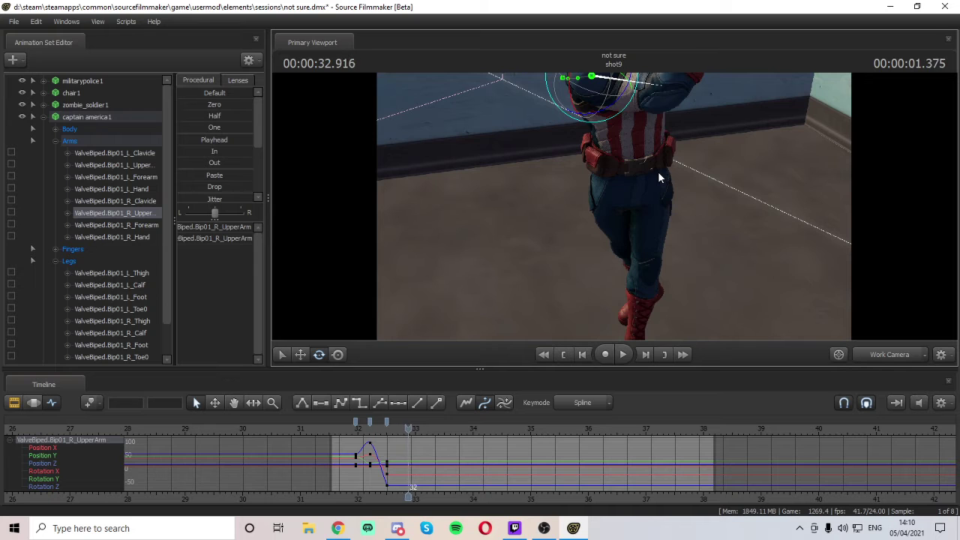
{"action": "key", "text": "Right"}
{"action": "key", "text": "Right"}
{"action": "key", "text": "Left"}
{"action": "key", "text": "Right"}
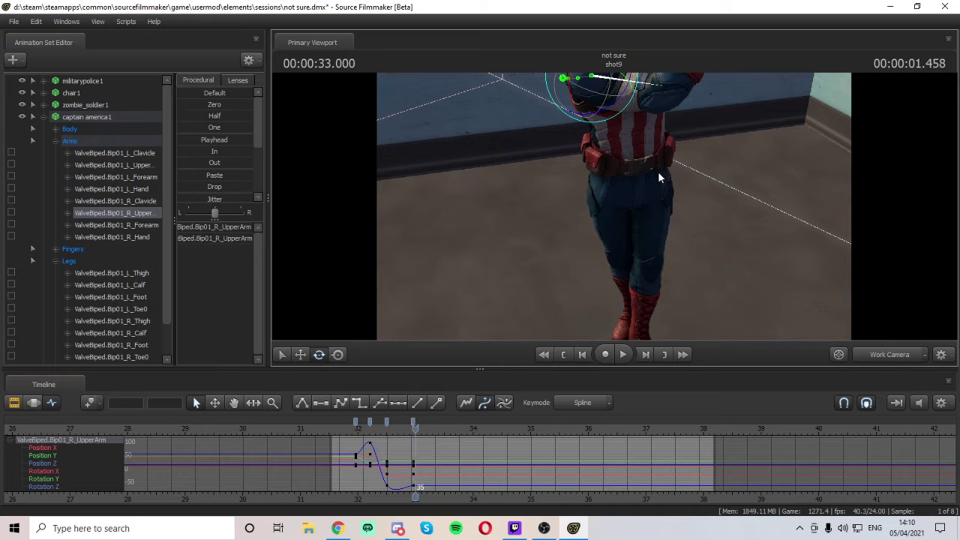
- At frame 39, rotate the right upper arm so that the raised arm comes down beside the body
{"action": "key", "text": "Right"}
{"action": "key", "text": "Right"}
{"action": "key", "text": "Right"}
{"action": "key", "text": "Right"}
{"action": "key", "text": "Right"}
{"action": "key", "text": "Left"}
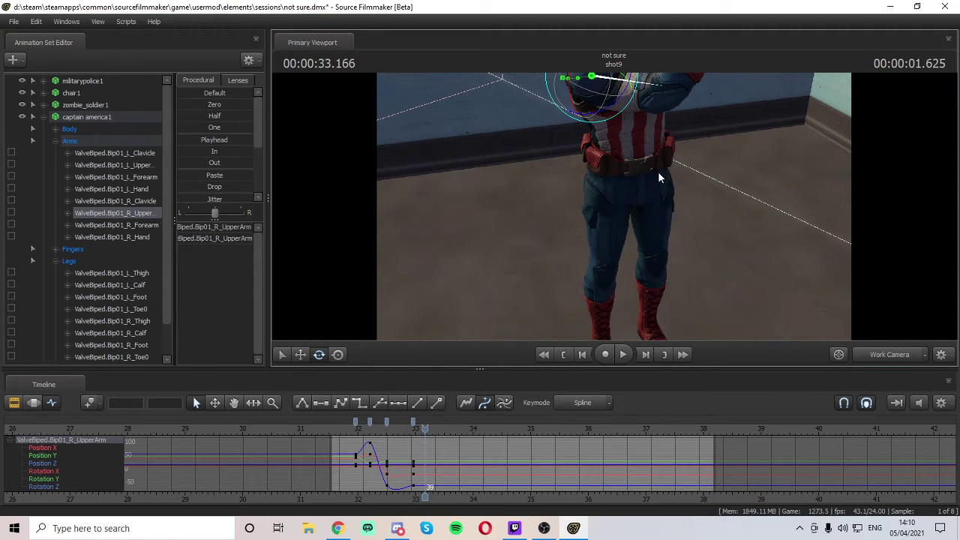
{"action": "key", "text": "Left"}
{"action": "key", "text": "Right"}
{"action": "left_click_drag", "start_coordinate": [724, 122], "coordinate": [615, 211]}
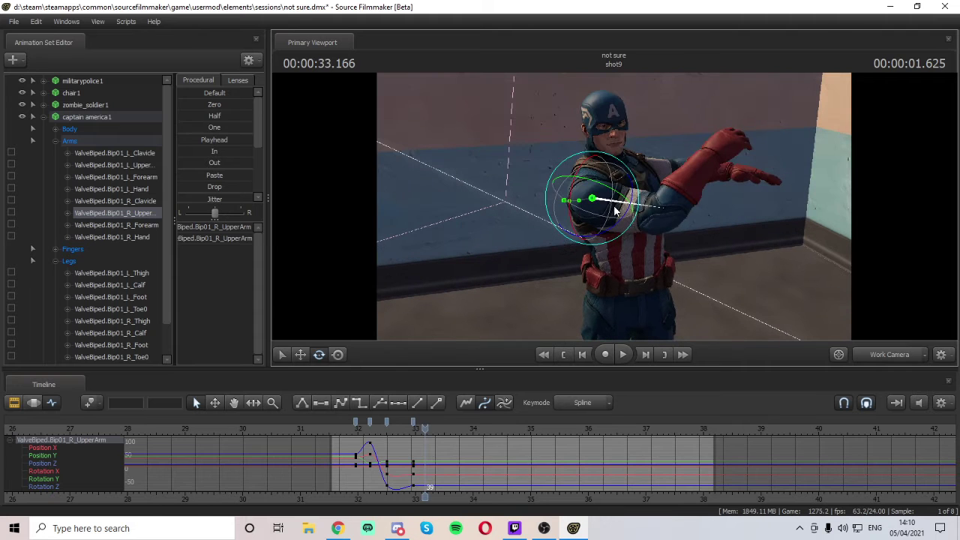
{"action": "left_click_drag", "start_coordinate": [587, 180], "coordinate": [610, 201]}
{"action": "left_click_drag", "start_coordinate": [571, 163], "coordinate": [724, 227]}
{"action": "key", "text": "w"}
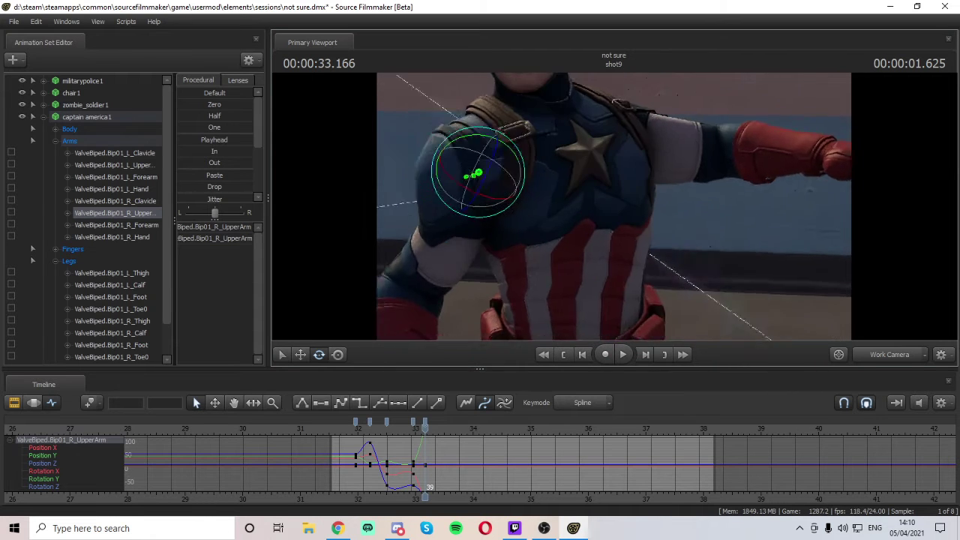
{"action": "right_click_drag", "start_coordinate": [732, 221], "coordinate": [732, 221]}
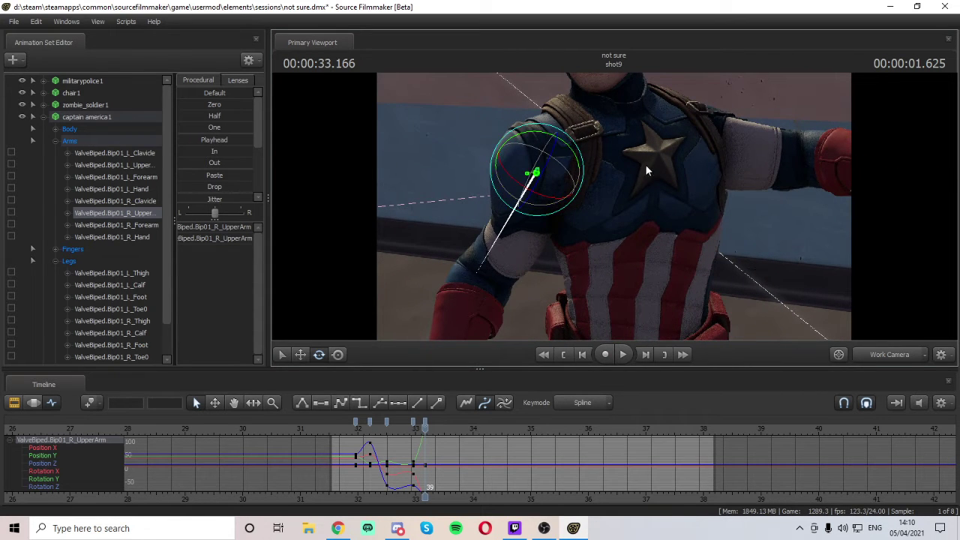
{"action": "key", "text": "ctrl"}
- Key Spine2's pose at frame 34, and rotate Spine2 at frame 39 to turn the chest toward the character's right
{"action": "left_click_drag", "start_coordinate": [424, 427], "coordinate": [413, 431]}
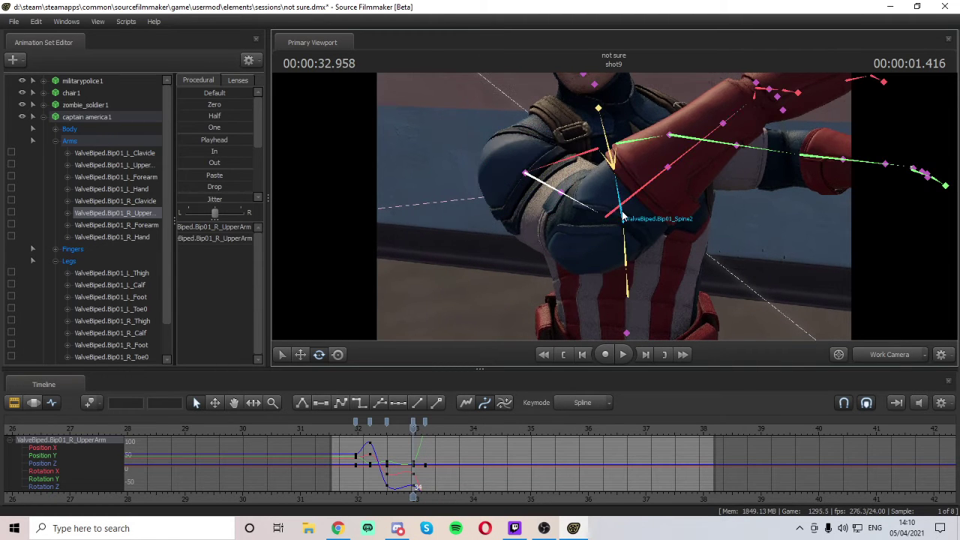
{"action": "left_click", "coordinate": [629, 216]}
{"action": "key", "text": "Right"}
{"action": "key", "text": "Right"}
{"action": "key", "text": "Right"}
{"action": "key", "text": "Right"}
{"action": "key", "text": "Right"}
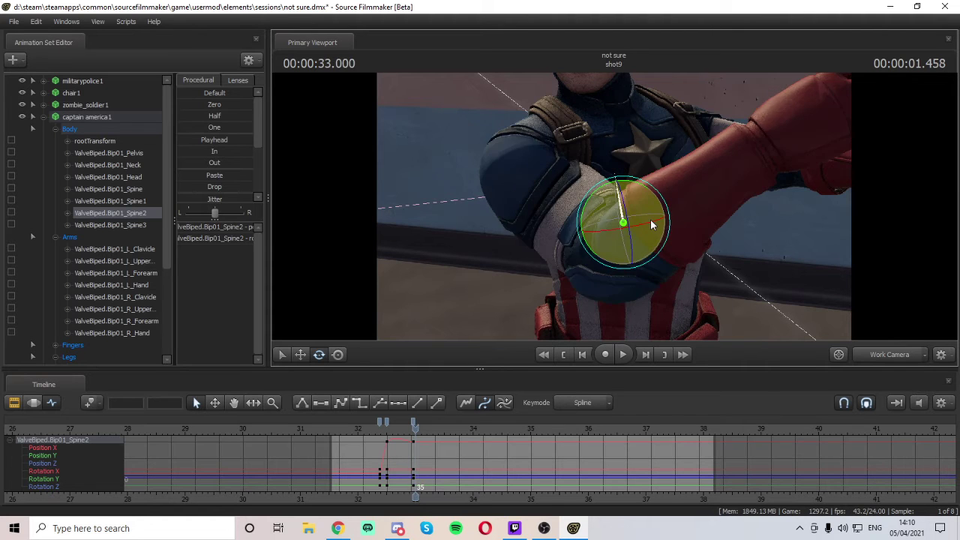
{"action": "key", "text": "Right"}
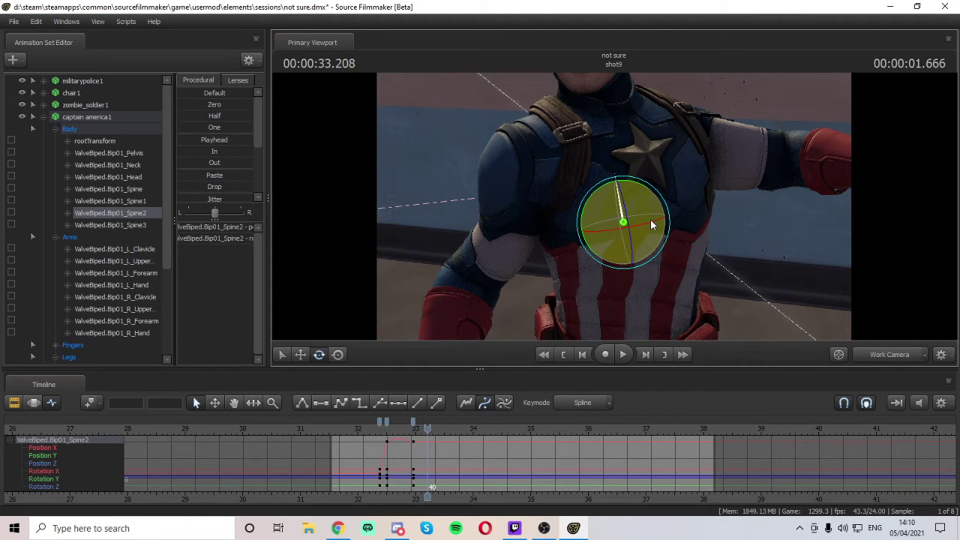
{"action": "key", "text": "Left"}
{"action": "left_click_drag", "start_coordinate": [633, 225], "coordinate": [609, 233]}
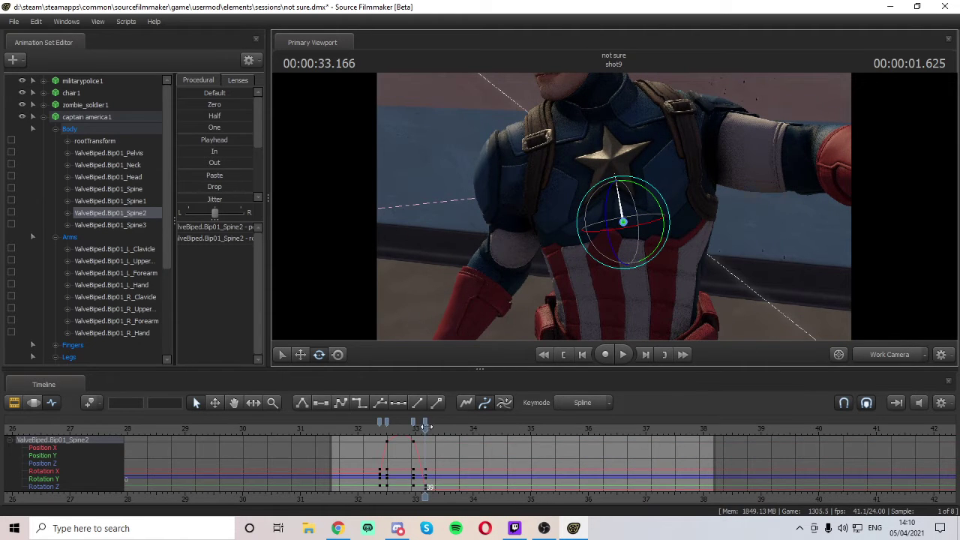
- Flatten the tangents of all Spine2 and right upper arm keyframes, and play back the motion
{"action": "left_click_drag", "start_coordinate": [426, 426], "coordinate": [348, 492]}
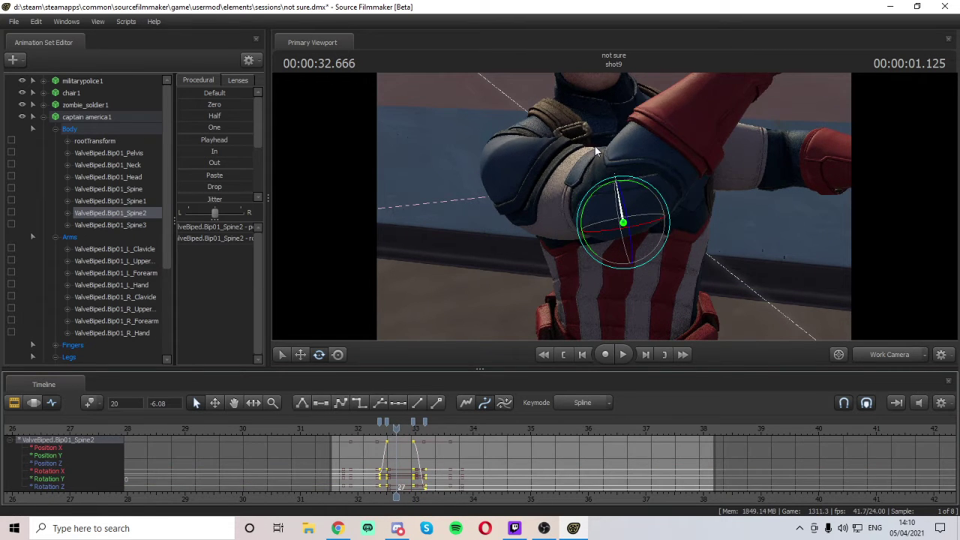
{"action": "left_click", "coordinate": [548, 227]}
{"action": "left_click_drag", "start_coordinate": [440, 443], "coordinate": [349, 489]}
{"action": "left_click", "coordinate": [326, 404]}
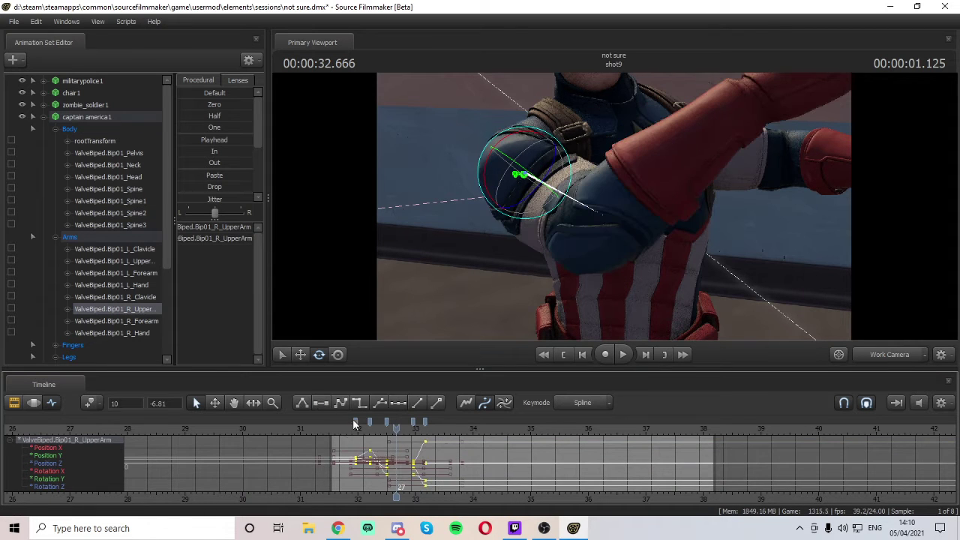
{"action": "key", "text": "space"}
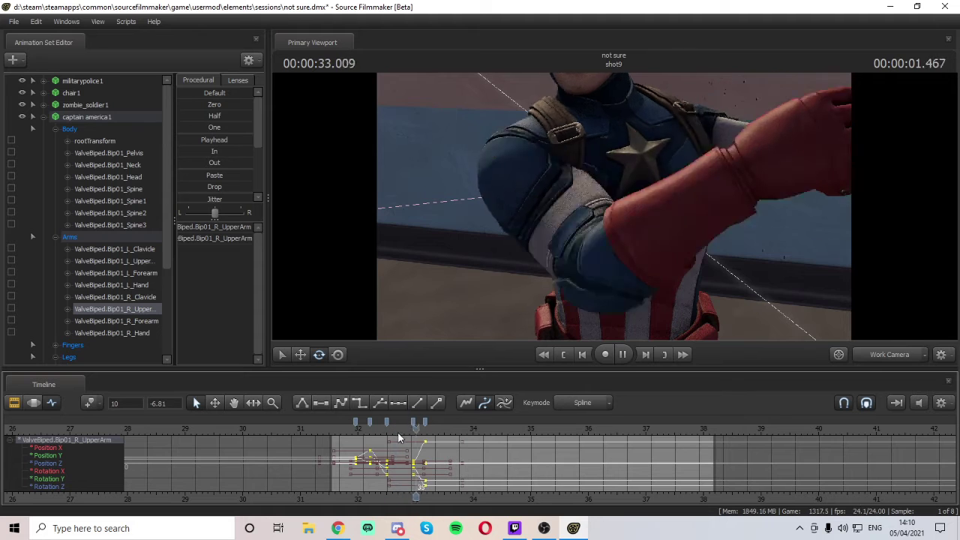
{"action": "key", "text": "space"}
- Select the Spine3 bone at frame 34 and add a keyframe holding its pose there
{"action": "mouse_move", "coordinate": [426, 431]}
{"action": "left_mouse_down"}
{"action": "mouse_move", "coordinate": [412, 432]}
{"action": "mouse_move", "coordinate": [439, 431]}
{"action": "mouse_move", "coordinate": [414, 434]}
{"action": "left_mouse_up"}
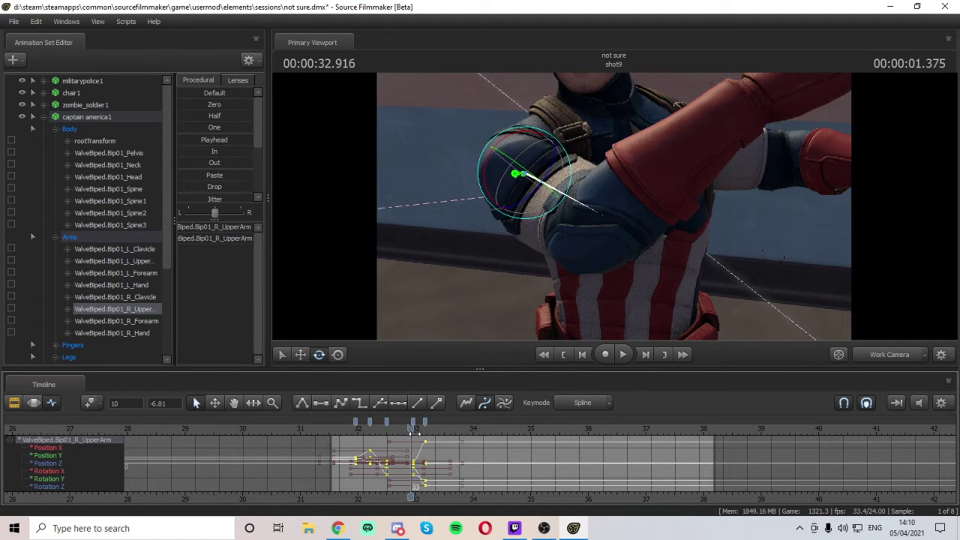
{"action": "key", "text": "Right"}
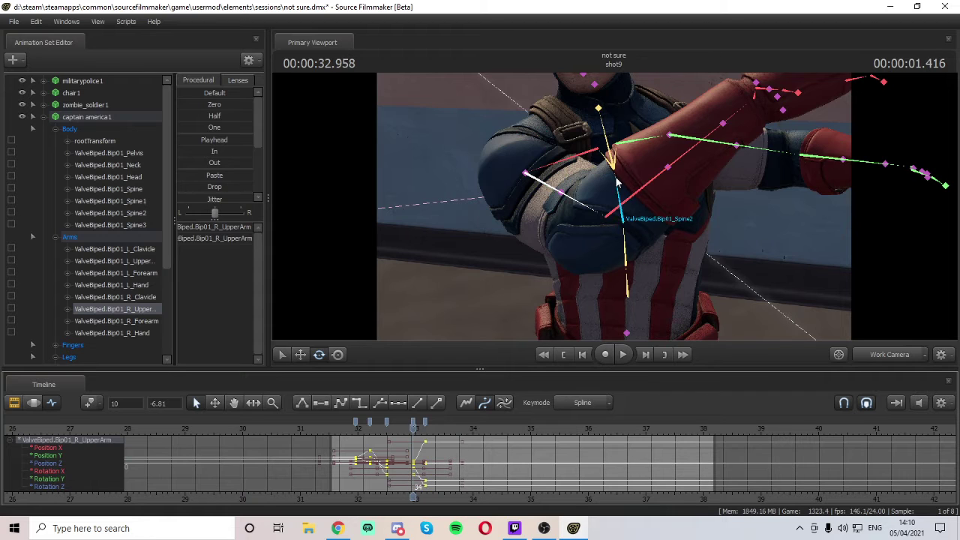
{"action": "left_click", "coordinate": [614, 167], "text": "ctrl"}
{"action": "key", "text": "e"}
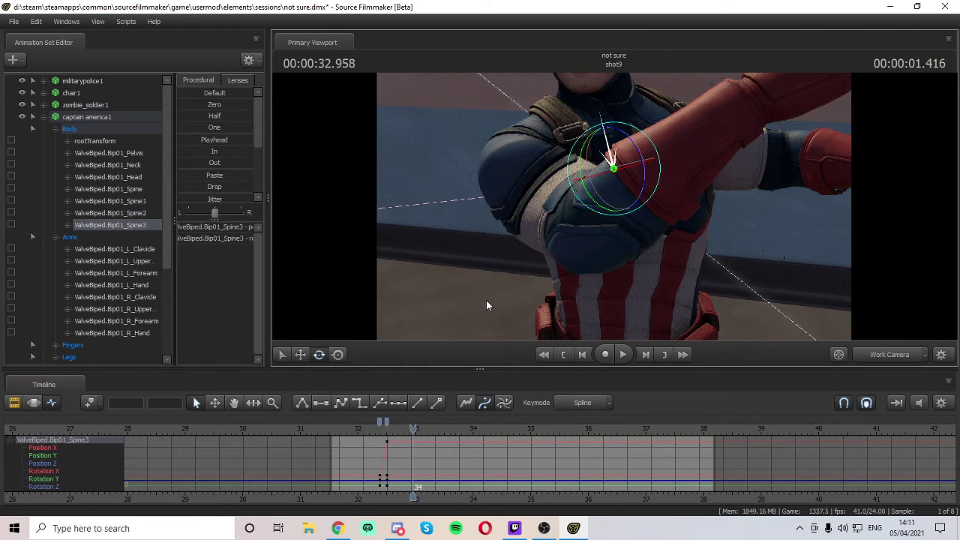
- Try rotating Spine3 at frame 35 to turn the upper torso, and compare the neighbouring frames
{"action": "key", "text": "Right"}
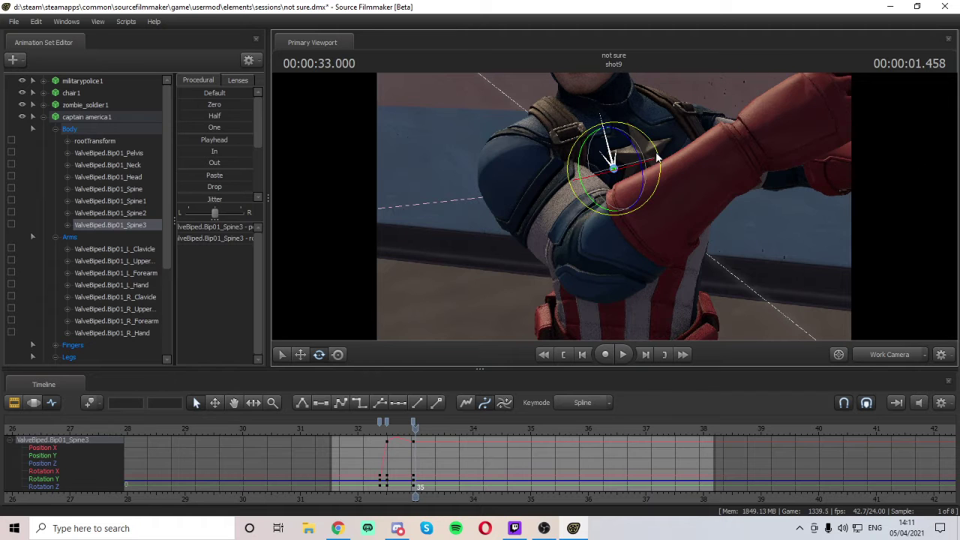
{"action": "left_click_drag", "start_coordinate": [614, 159], "coordinate": [596, 178]}
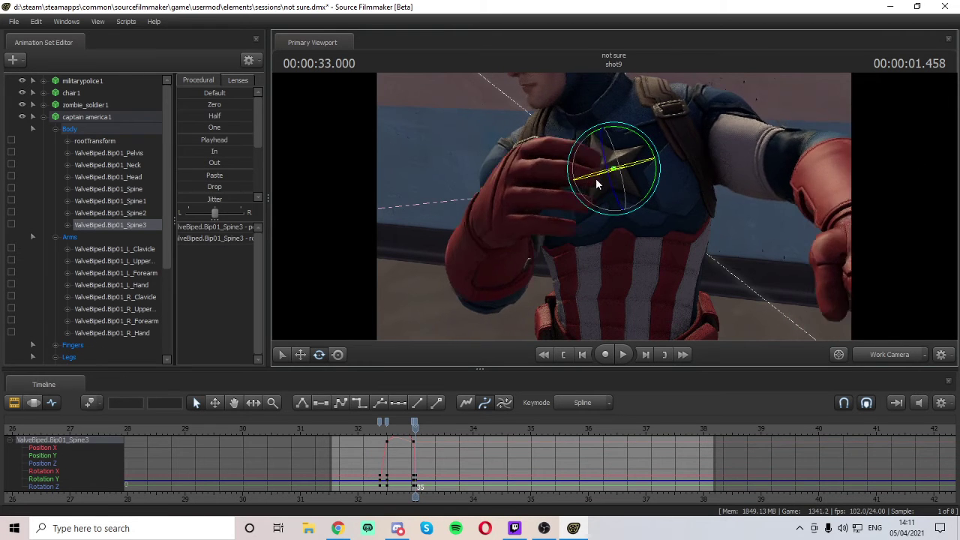
{"action": "key", "text": "Right"}
{"action": "key", "text": "Left"}
{"action": "key", "text": "Left"}
{"action": "key", "text": "Left"}
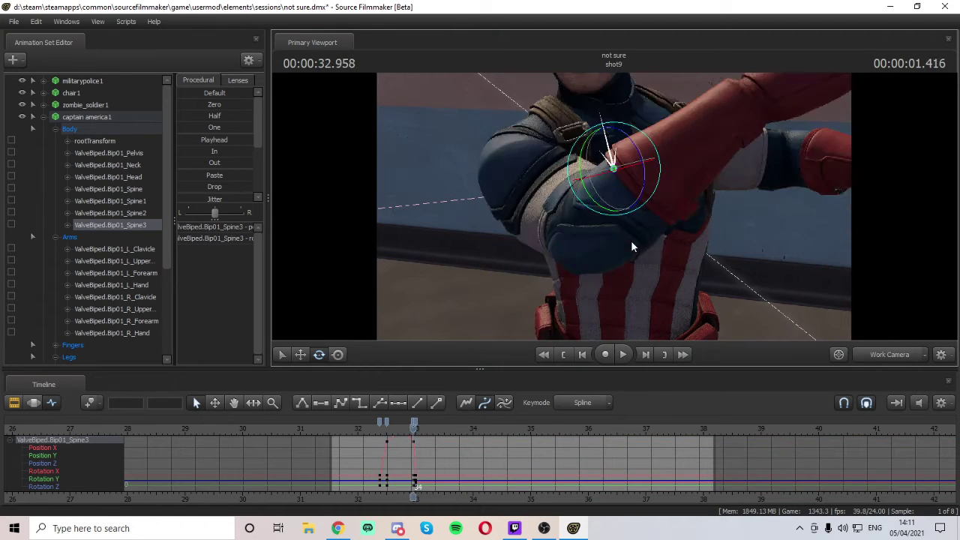
- Review the frames around the turn and delete Spine3's keyframe at frame 35
{"action": "key", "text": "space"}
{"action": "key", "text": "space"}
{"action": "key", "text": "Left"}
{"action": "key", "text": "Left"}
{"action": "key", "text": "Left"}
{"action": "key", "text": "Left"}
{"action": "key", "text": "Left"}
{"action": "key", "text": "Left"}
{"action": "key", "text": "Left"}
{"action": "key", "text": "Left"}
{"action": "key", "text": "Left"}
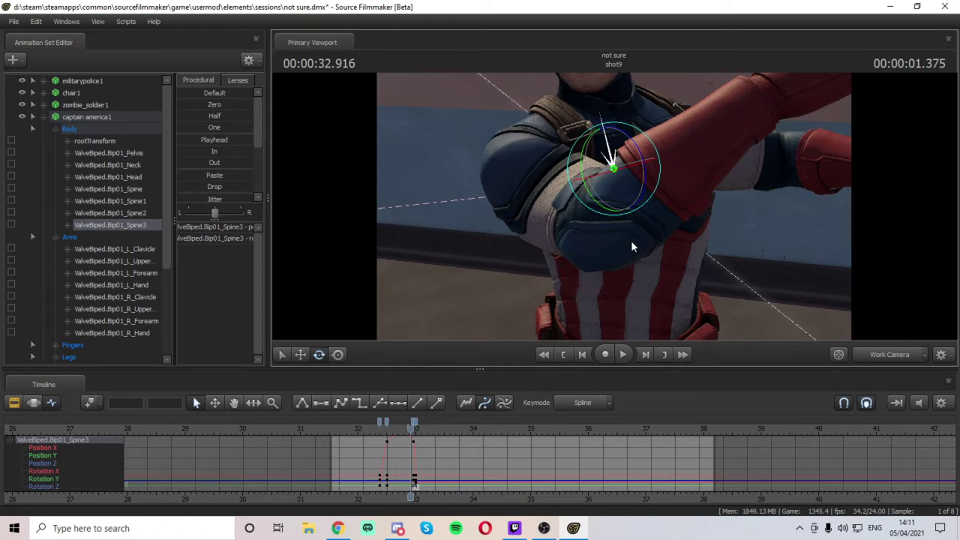
{"action": "key", "text": "Right"}
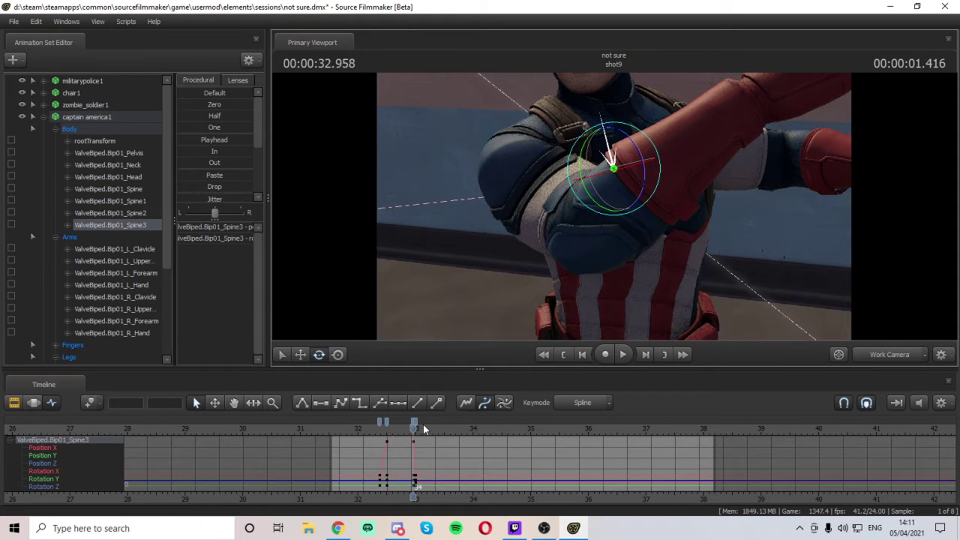
{"action": "right_click", "coordinate": [417, 421]}
{"action": "left_click", "coordinate": [456, 347]}
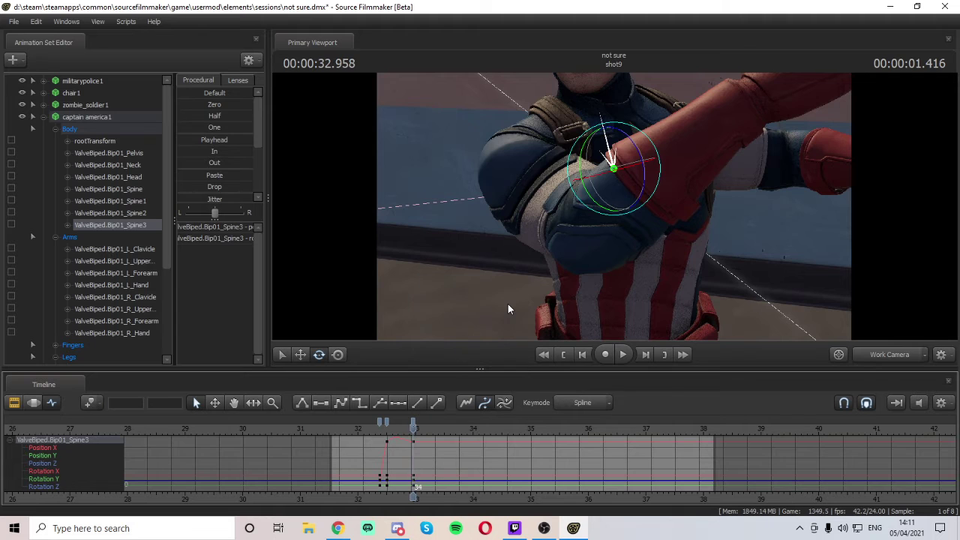
- At frame 39, rotate Spine3 on several axes to straighten the chest as the arm comes down
{"action": "key", "text": "Right"}
{"action": "key", "text": "Right"}
{"action": "key", "text": "Right"}
{"action": "key", "text": "Right"}
{"action": "key", "text": "Right"}
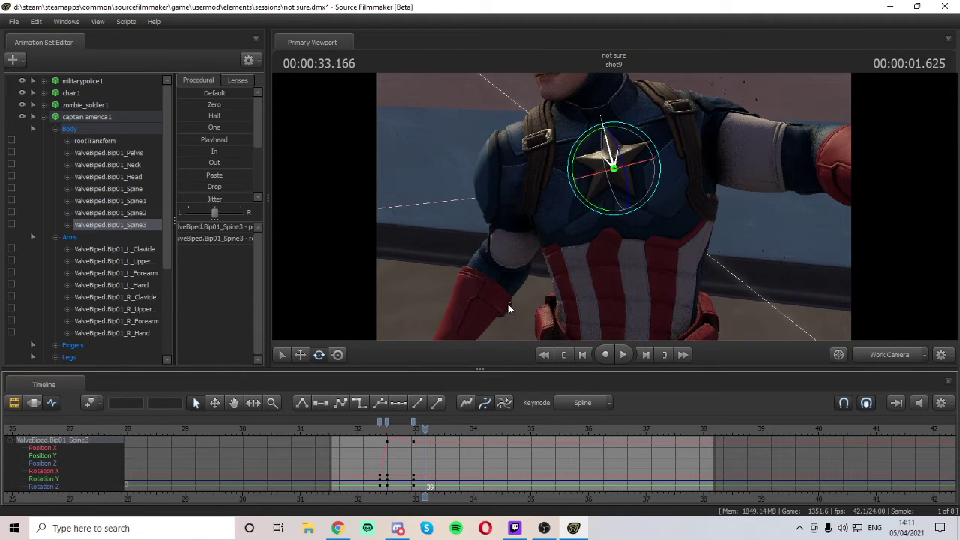
{"action": "key", "text": "Right"}
{"action": "key", "text": "Left"}
{"action": "left_click_drag", "start_coordinate": [612, 132], "coordinate": [614, 134]}
{"action": "left_click_drag", "start_coordinate": [616, 168], "coordinate": [615, 170]}
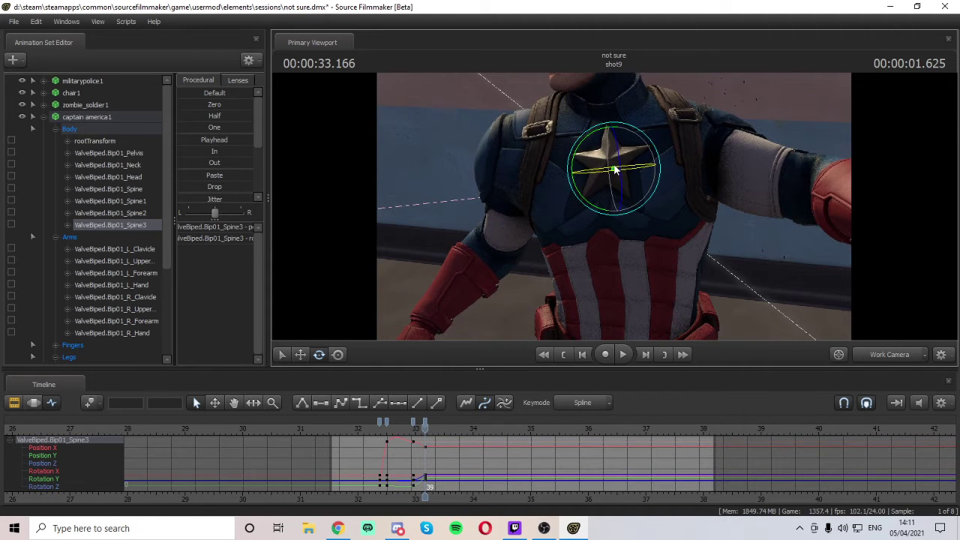
{"action": "left_click_drag", "start_coordinate": [615, 131], "coordinate": [618, 131]}
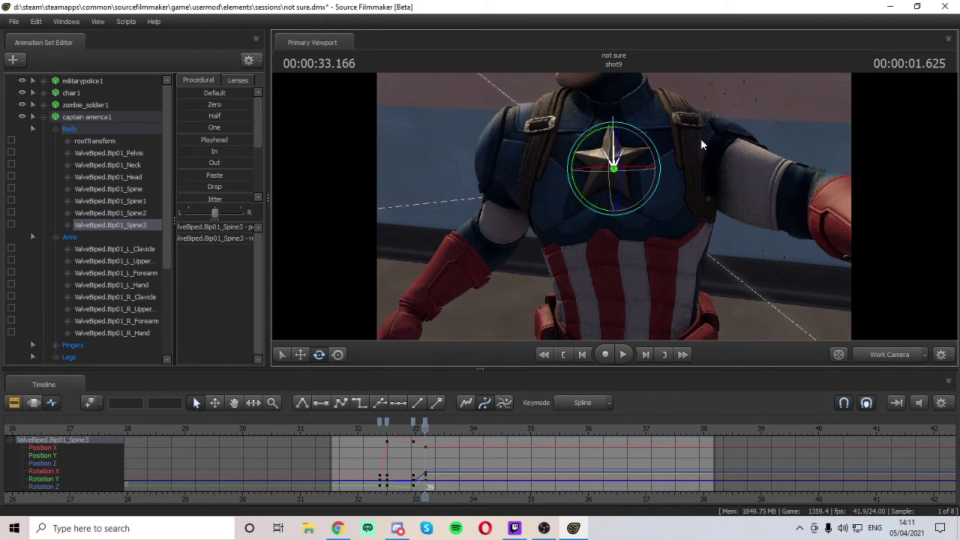
- Select the left upper arm bone and add a keyframe holding its pose at frame 34
{"action": "key", "text": "s"}
{"action": "mouse_move", "coordinate": [703, 144]}
{"action": "left_mouse_down"}
{"action": "mouse_move", "coordinate": [725, 159]}
{"action": "mouse_move", "coordinate": [688, 145]}
{"action": "left_mouse_up"}
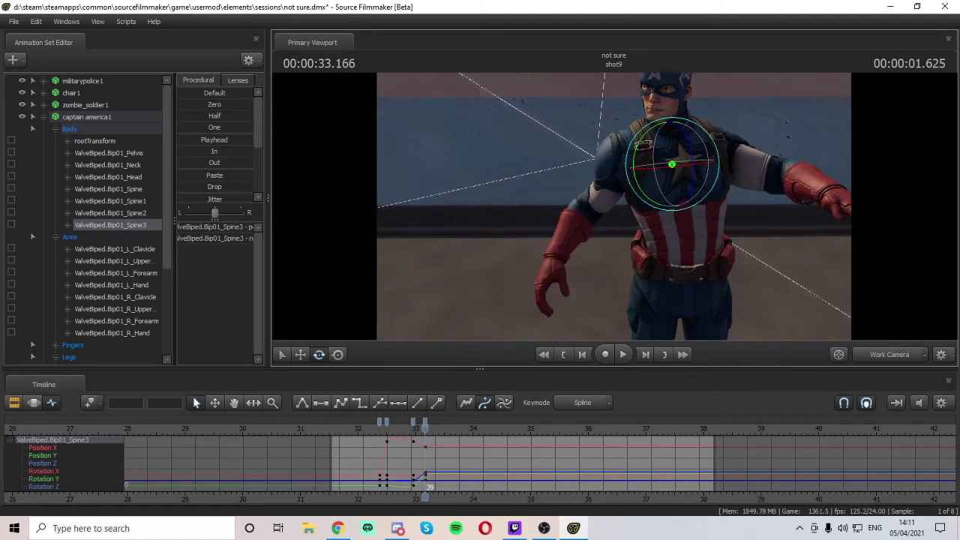
{"action": "left_click_drag", "start_coordinate": [425, 426], "coordinate": [412, 426]}
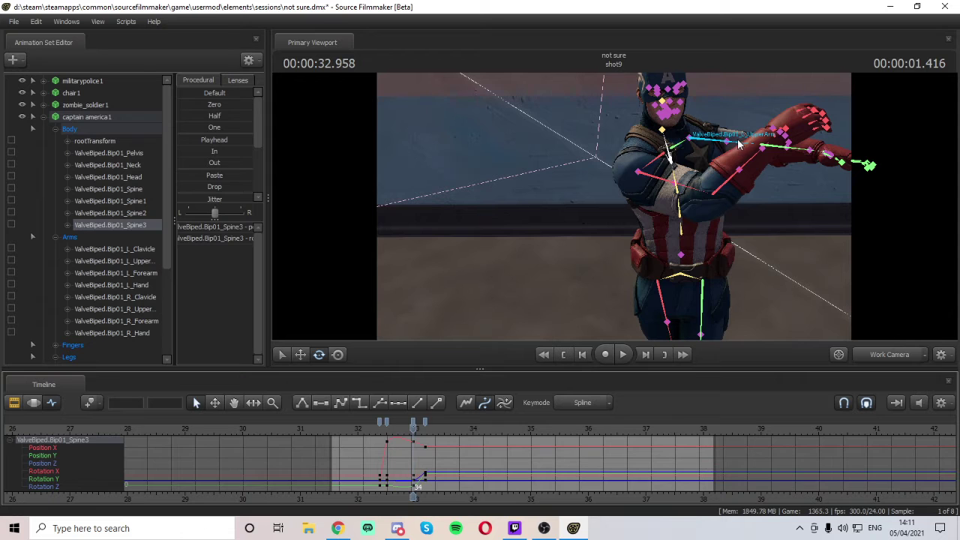
{"action": "left_click", "coordinate": [738, 146]}
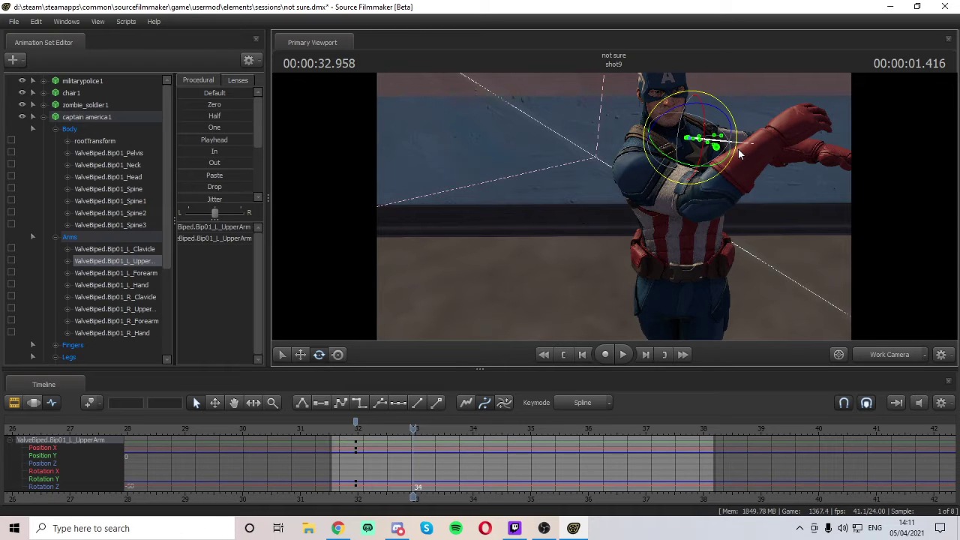
{"action": "key", "text": "m"}
- At frame 39, rotate the left upper arm so that the outstretched arm comes down beside the body
{"action": "key", "text": "Right"}
{"action": "key", "text": "Right"}
{"action": "key", "text": "Right"}
{"action": "key", "text": "Right"}
{"action": "key", "text": "Right"}
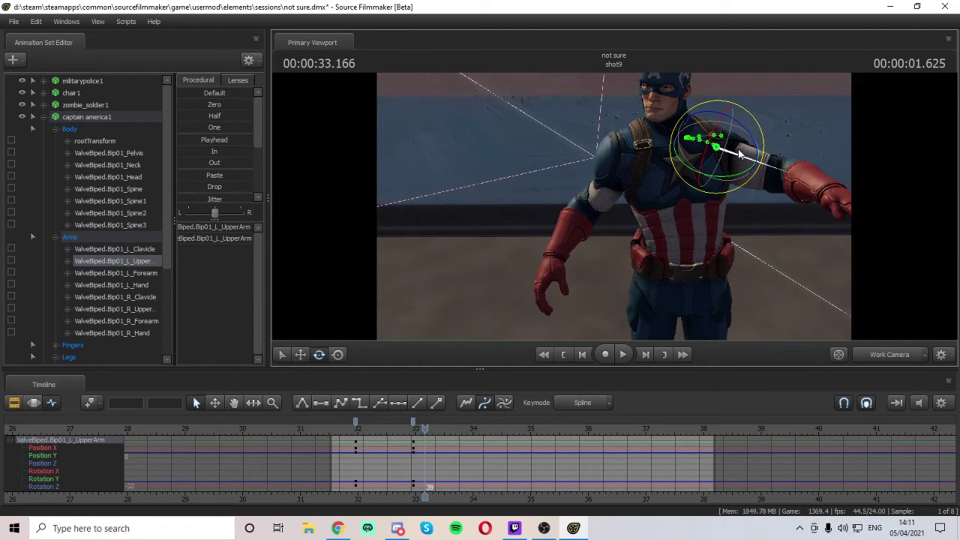
{"action": "key", "text": "Right"}
{"action": "key", "text": "Left"}
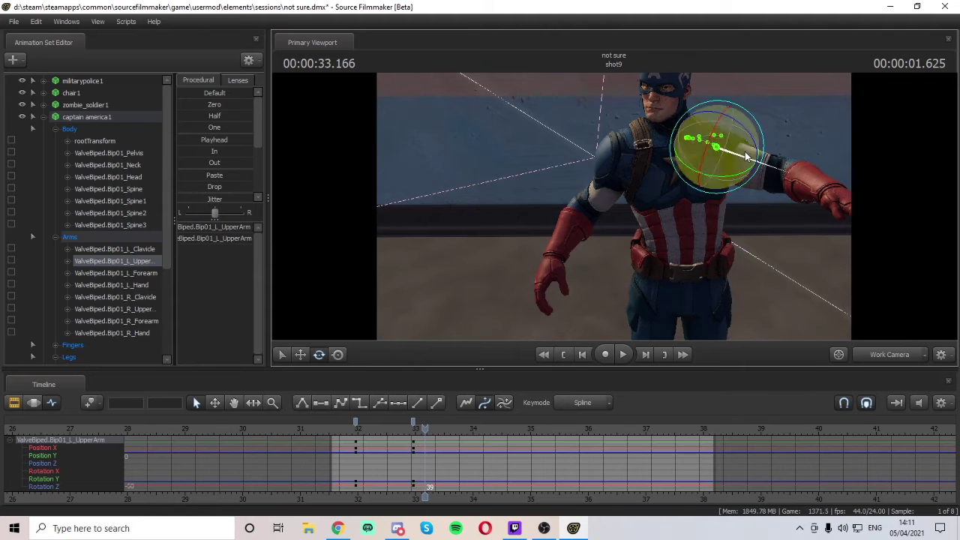
{"action": "mouse_move", "coordinate": [745, 152]}
{"action": "left_mouse_down"}
{"action": "mouse_move", "coordinate": [730, 139]}
{"action": "mouse_move", "coordinate": [734, 121]}
{"action": "mouse_move", "coordinate": [691, 143]}
{"action": "mouse_move", "coordinate": [734, 160]}
{"action": "left_mouse_up"}
{"action": "key", "text": "w"}
{"action": "left_click_drag", "start_coordinate": [837, 187], "coordinate": [612, 204]}
{"action": "key", "text": "d"}
{"action": "left_click_drag", "start_coordinate": [565, 180], "coordinate": [530, 182]}
{"action": "left_click_drag", "start_coordinate": [540, 248], "coordinate": [571, 297]}
{"action": "key", "text": "a"}
{"action": "key", "text": "s"}
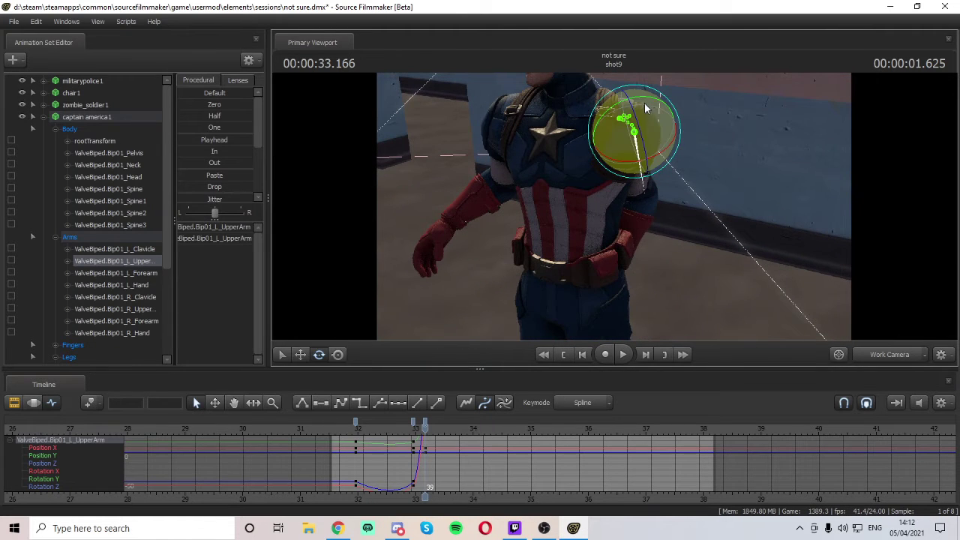
- At frame 39, refine the left upper arm's rotation on several axes so the arm hangs beside and clear of the torso
{"action": "left_click_drag", "start_coordinate": [645, 109], "coordinate": [629, 101]}
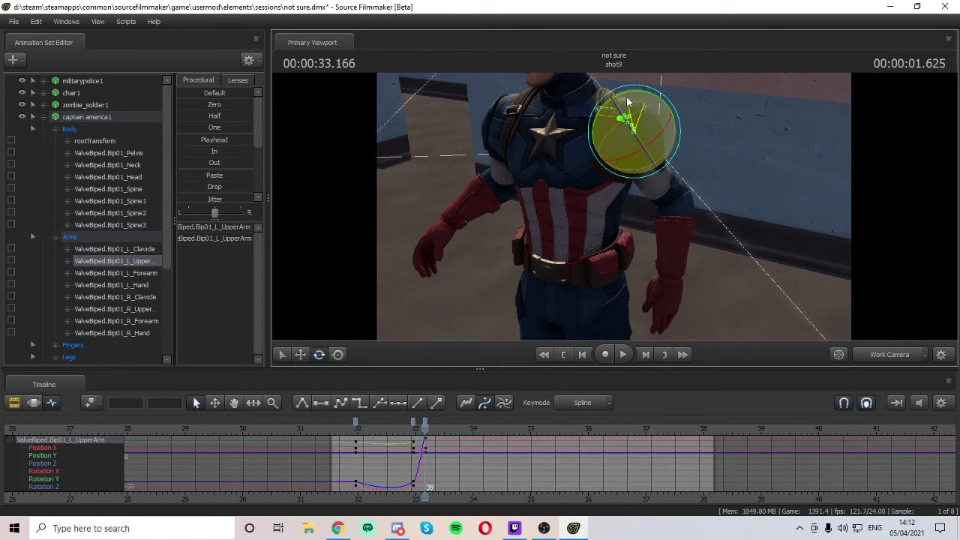
{"action": "key", "text": "ctrl+z"}
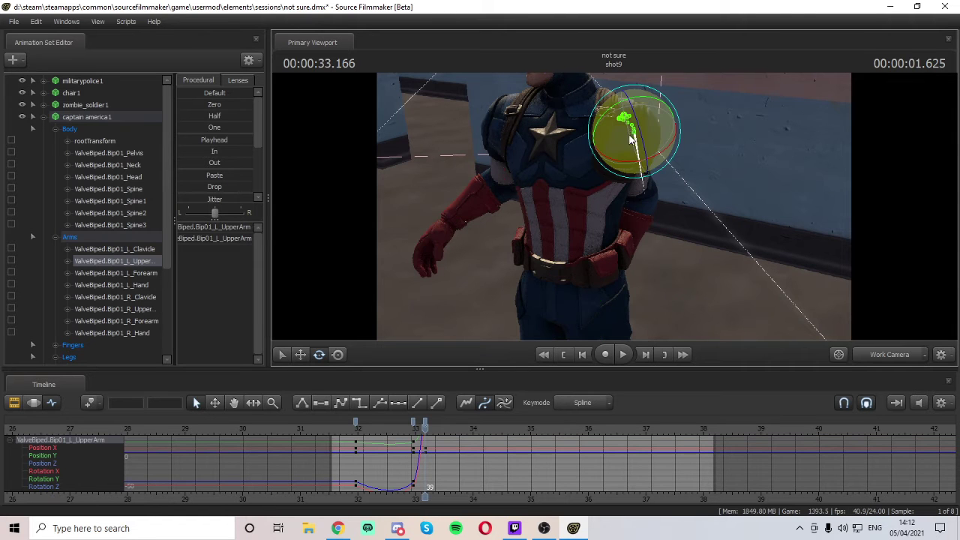
{"action": "left_click_drag", "start_coordinate": [631, 139], "coordinate": [649, 134]}
{"action": "left_click_drag", "start_coordinate": [684, 166], "coordinate": [713, 153]}
{"action": "key", "text": "a"}
{"action": "left_click_drag", "start_coordinate": [683, 96], "coordinate": [717, 70]}
{"action": "left_click_drag", "start_coordinate": [645, 159], "coordinate": [637, 167]}
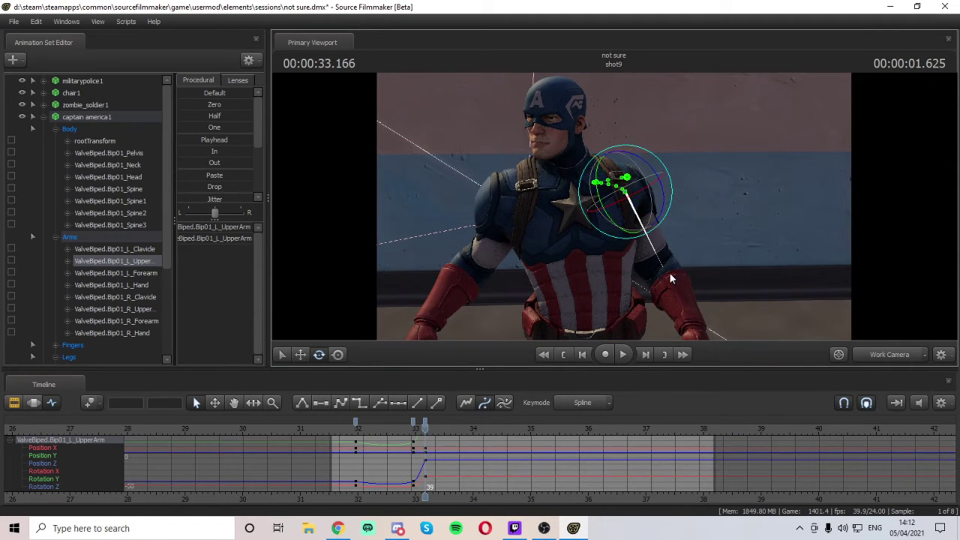
- Flatten the curve tangents of all the left upper arm's keyframes
{"action": "key", "text": "ctrl"}
{"action": "left_click_drag", "start_coordinate": [826, 128], "coordinate": [808, 178]}
{"action": "left_click_drag", "start_coordinate": [440, 441], "coordinate": [343, 497]}
{"action": "left_click", "coordinate": [318, 404]}
- Play back the arm swing and its return to the relaxed stance to check the motion
{"action": "left_click_drag", "start_coordinate": [425, 433], "coordinate": [370, 432]}
{"action": "key", "text": "space"}
{"action": "left_click_drag", "start_coordinate": [540, 263], "coordinate": [540, 250]}
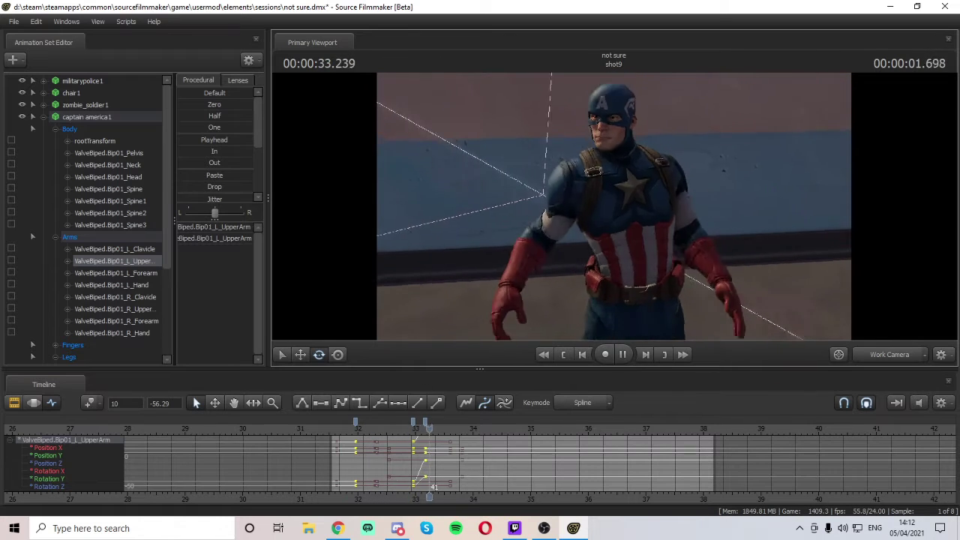
{"action": "key", "text": "space"}
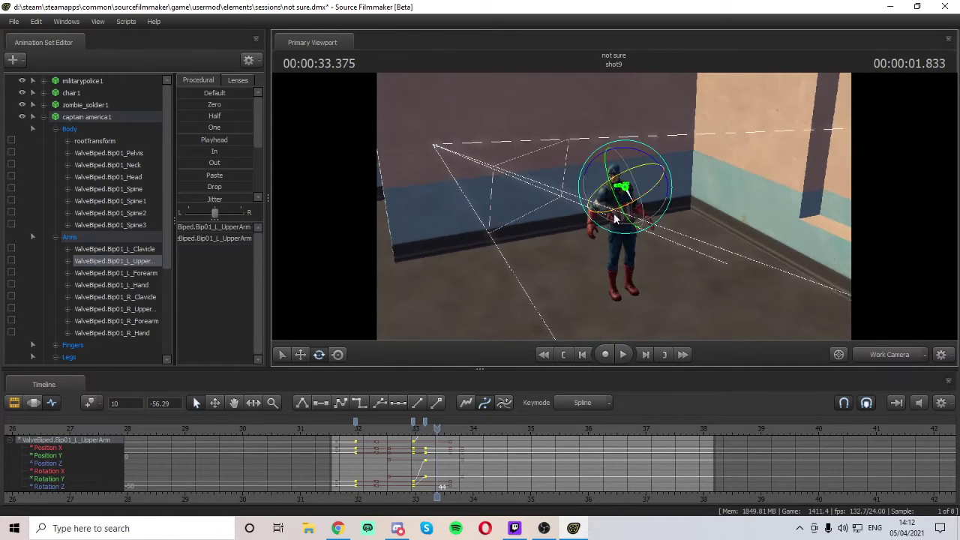
{"action": "left_click_drag", "start_coordinate": [437, 429], "coordinate": [377, 434]}
{"action": "key", "text": "space"}
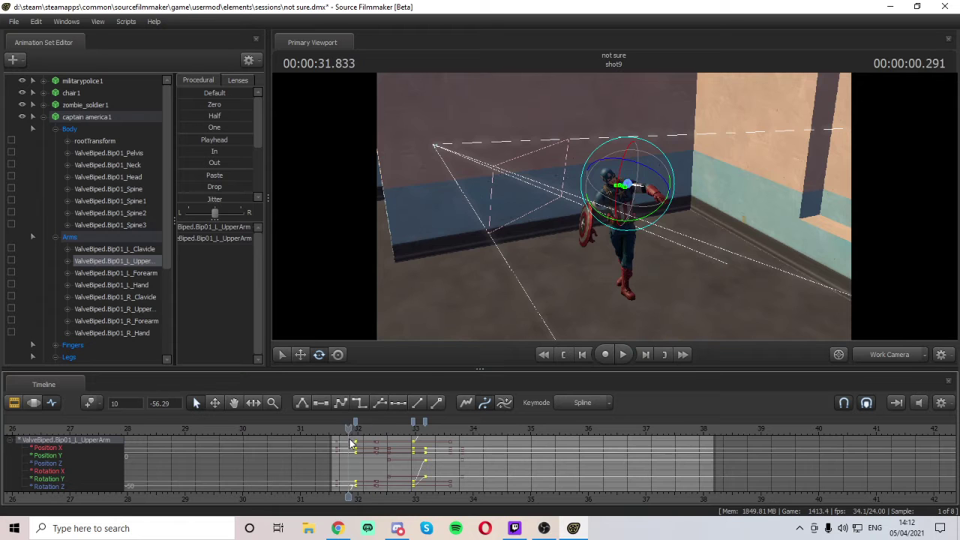
{"action": "key", "text": "space"}
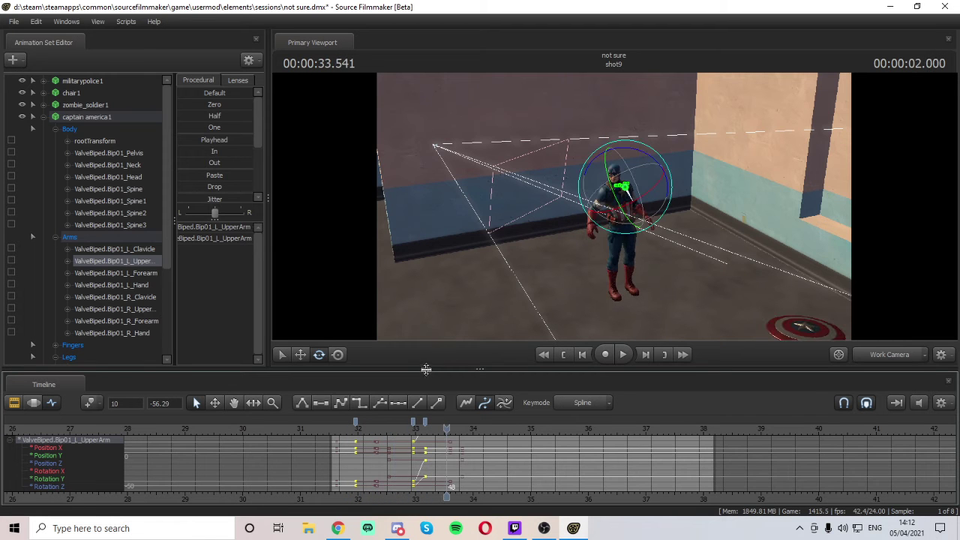
- Select Captain America's Spine2 bone in the viewport, with his torso seen up close
{"action": "key", "text": "w"}
{"action": "mouse_move", "coordinate": [470, 238]}
{"action": "left_mouse_down"}
{"action": "mouse_move", "coordinate": [484, 240]}
{"action": "mouse_move", "coordinate": [462, 234]}
{"action": "mouse_move", "coordinate": [459, 221]}
{"action": "mouse_move", "coordinate": [464, 300]}
{"action": "mouse_move", "coordinate": [459, 244]}
{"action": "left_mouse_up"}
{"action": "key", "text": "w"}
{"action": "left_click_drag", "start_coordinate": [525, 210], "coordinate": [632, 218]}
{"action": "left_click", "coordinate": [624, 232]}
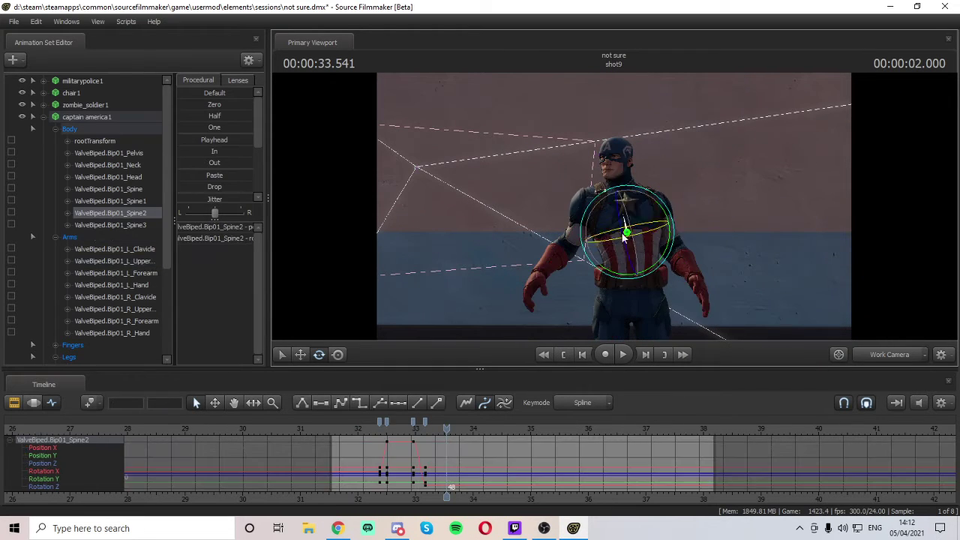
- Try rotating Spine2 at frame 34, play the result and undo the rotation
{"action": "left_click_drag", "start_coordinate": [442, 437], "coordinate": [412, 444]}
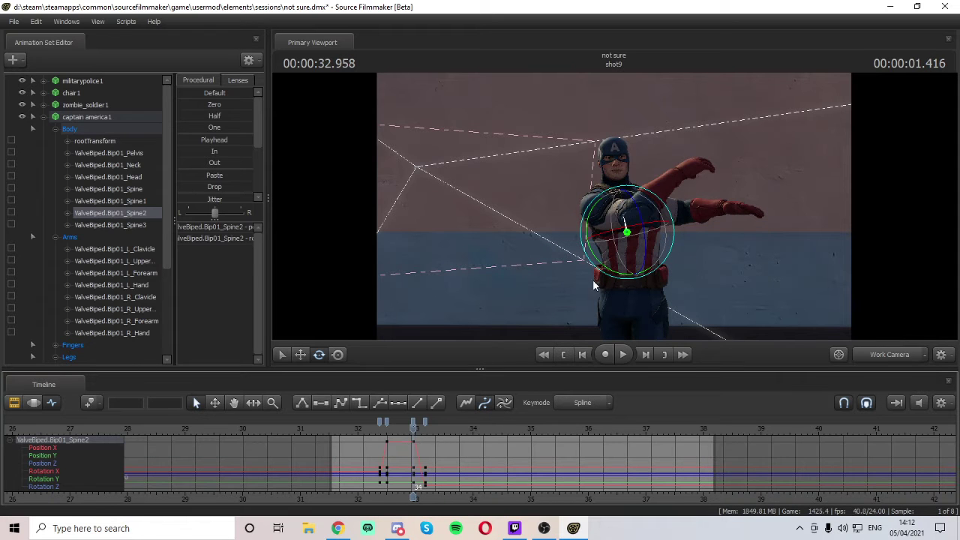
{"action": "left_click_drag", "start_coordinate": [607, 223], "coordinate": [589, 237]}
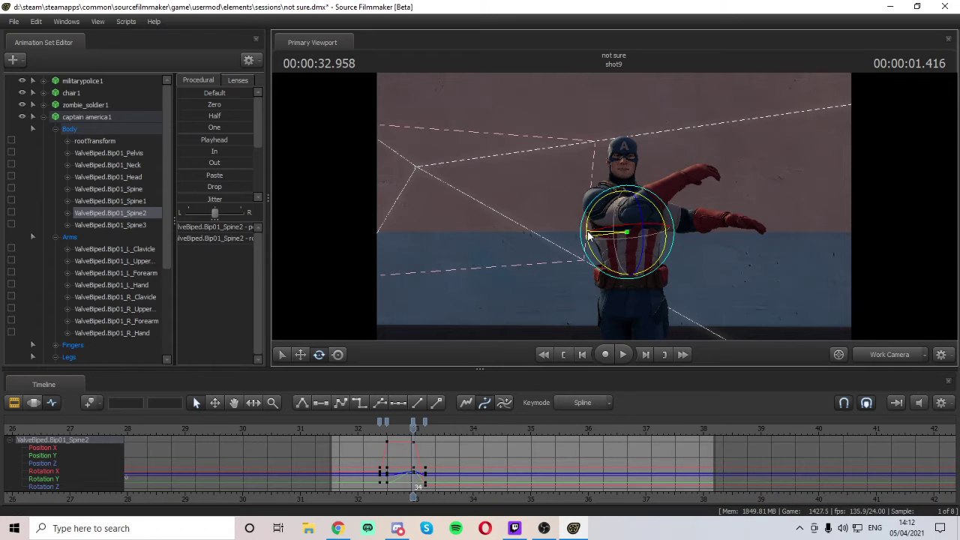
{"action": "key", "text": "space"}
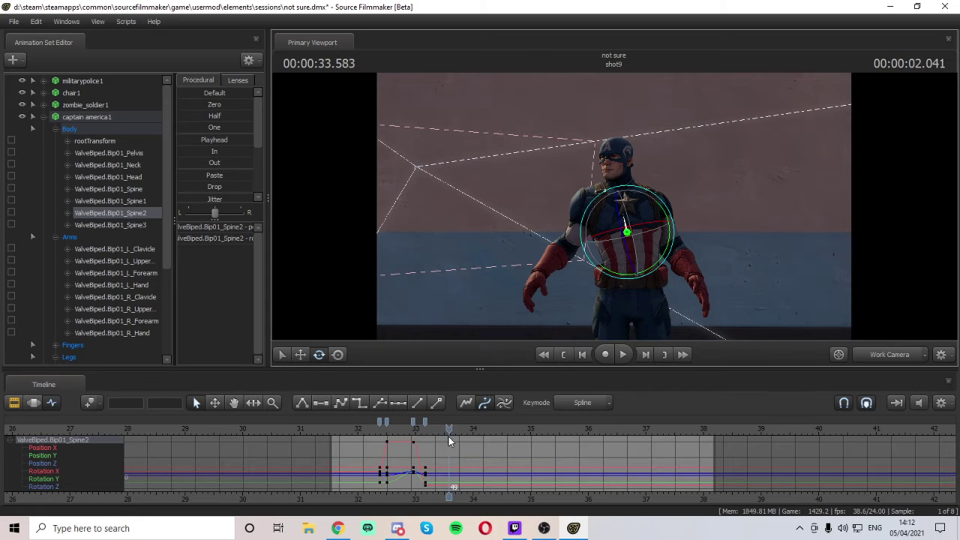
{"action": "left_click_drag", "start_coordinate": [449, 437], "coordinate": [448, 435]}
{"action": "key", "text": "ctrl+z"}
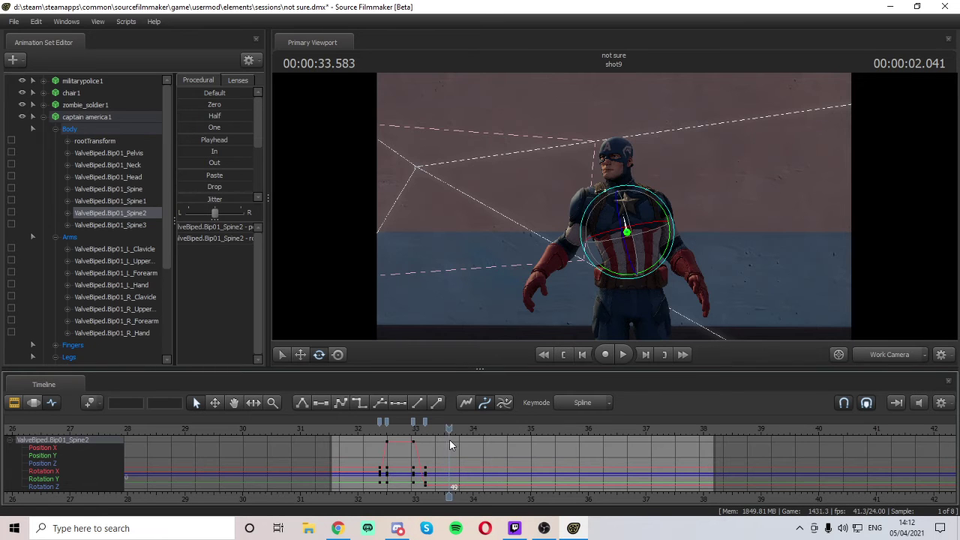
- Go to frame 39 and rotate Spine2 slightly to bring the upper body upright
{"action": "key", "text": "Left"}
{"action": "key", "text": "Left"}
{"action": "key", "text": "Left"}
{"action": "key", "text": "Left"}
{"action": "key", "text": "Left"}
{"action": "key", "text": "Left"}
{"action": "key", "text": "Left"}
{"action": "key", "text": "Left"}
{"action": "key", "text": "Left"}
{"action": "key", "text": "Left"}
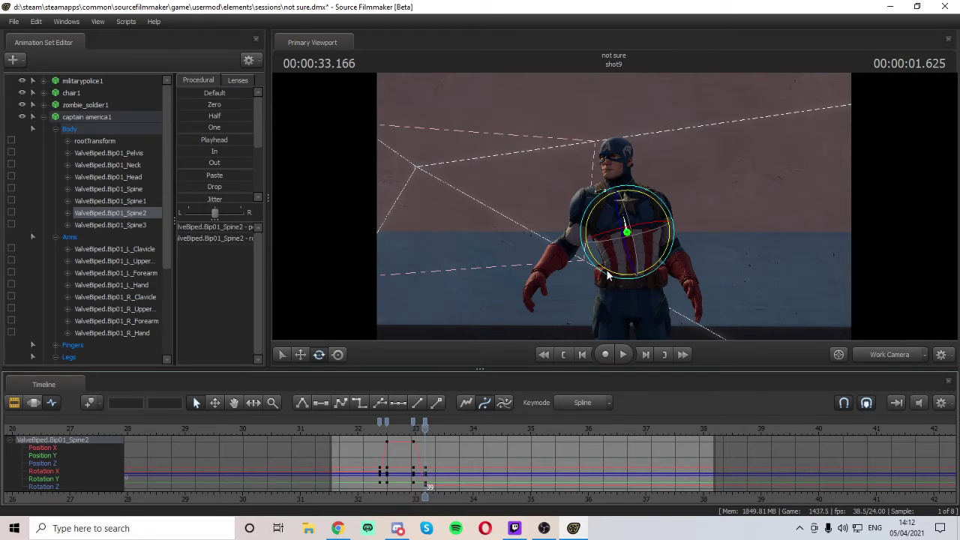
{"action": "left_click_drag", "start_coordinate": [608, 272], "coordinate": [604, 271]}
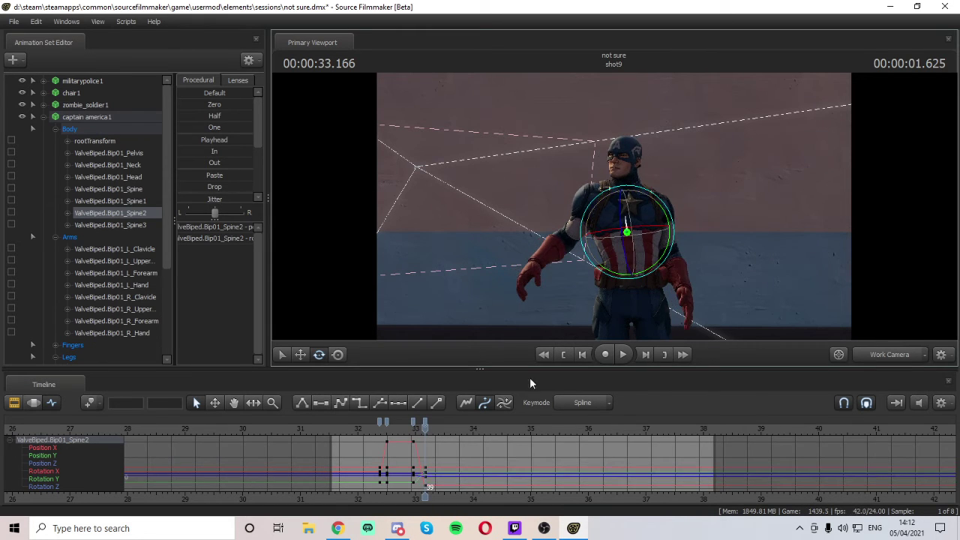
- Select the pelvis bone and add a keyframe holding its pose at frame 39
{"action": "left_click_drag", "start_coordinate": [427, 428], "coordinate": [446, 428]}
{"action": "left_click_drag", "start_coordinate": [711, 284], "coordinate": [614, 208]}
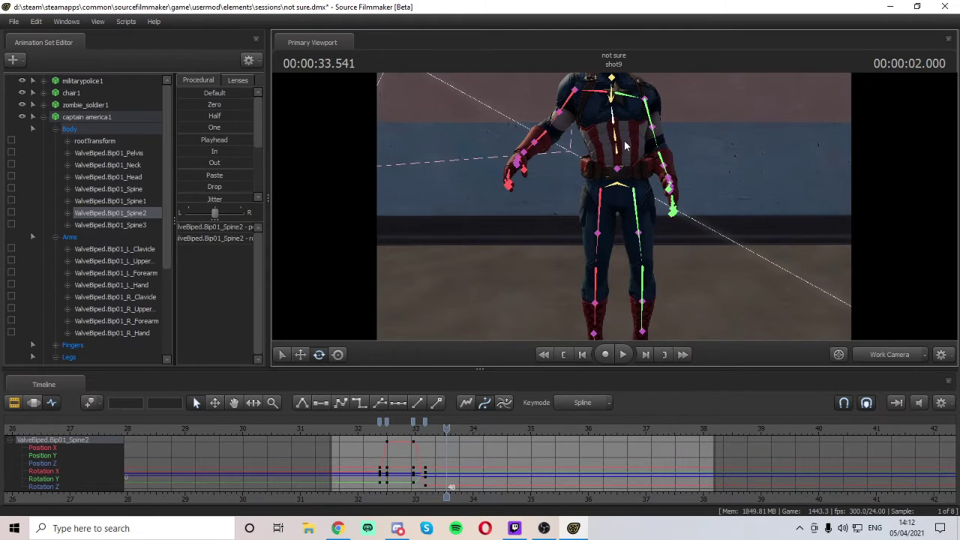
{"action": "left_click", "coordinate": [697, 139], "text": "ctrl"}
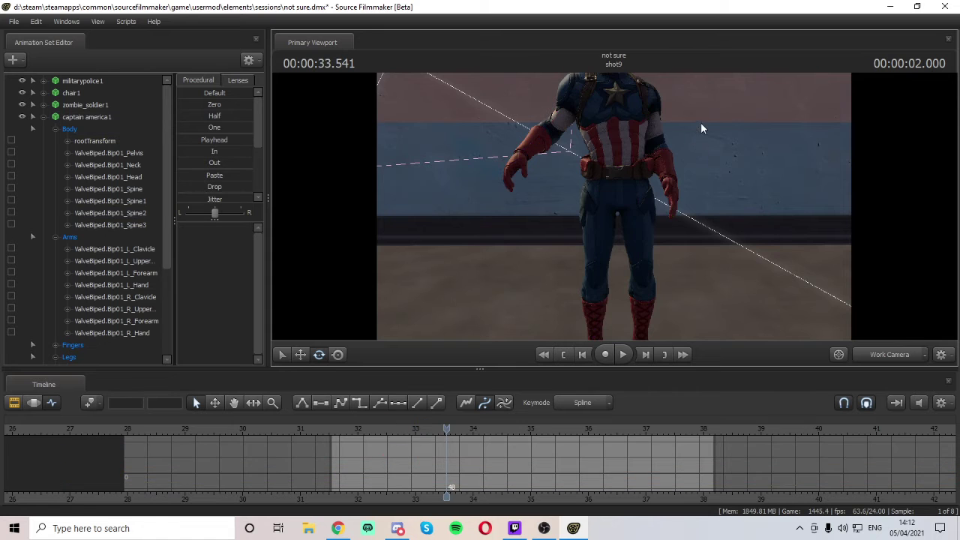
{"action": "left_click_drag", "start_coordinate": [701, 124], "coordinate": [614, 205]}
{"action": "key", "text": "w"}
{"action": "key", "text": "s"}
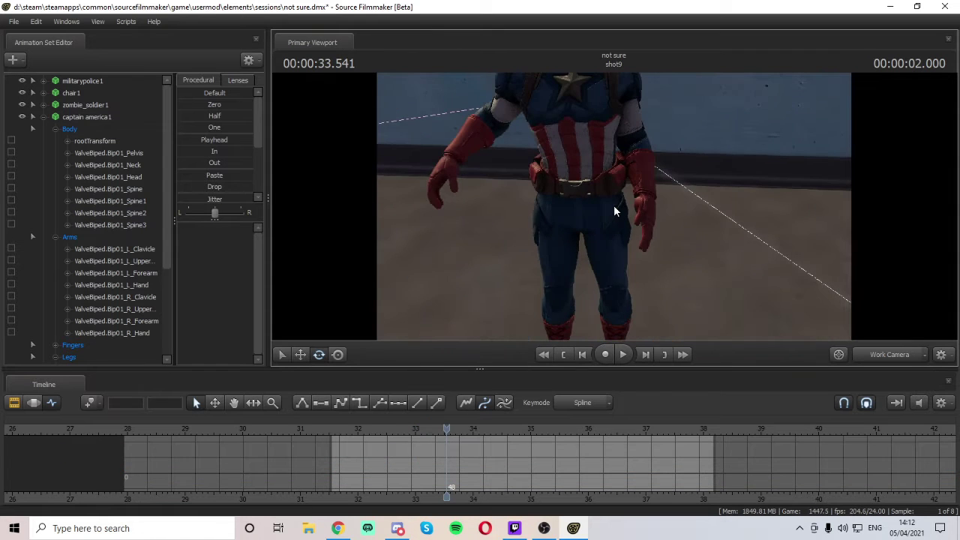
{"action": "left_click", "coordinate": [582, 194], "text": "ctrl"}
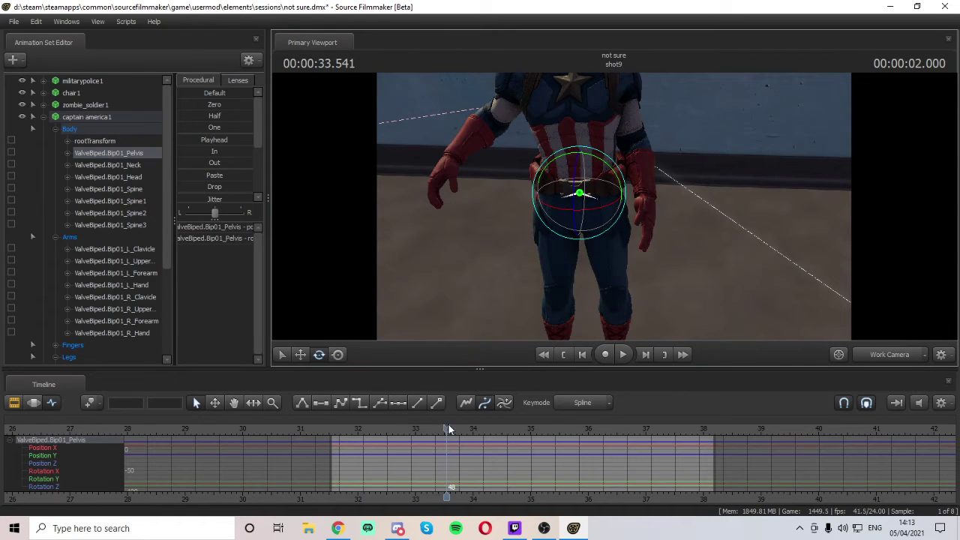
{"action": "mouse_move", "coordinate": [447, 427]}
{"action": "left_mouse_down"}
{"action": "mouse_move", "coordinate": [413, 431]}
{"action": "mouse_move", "coordinate": [436, 436]}
{"action": "left_mouse_up"}
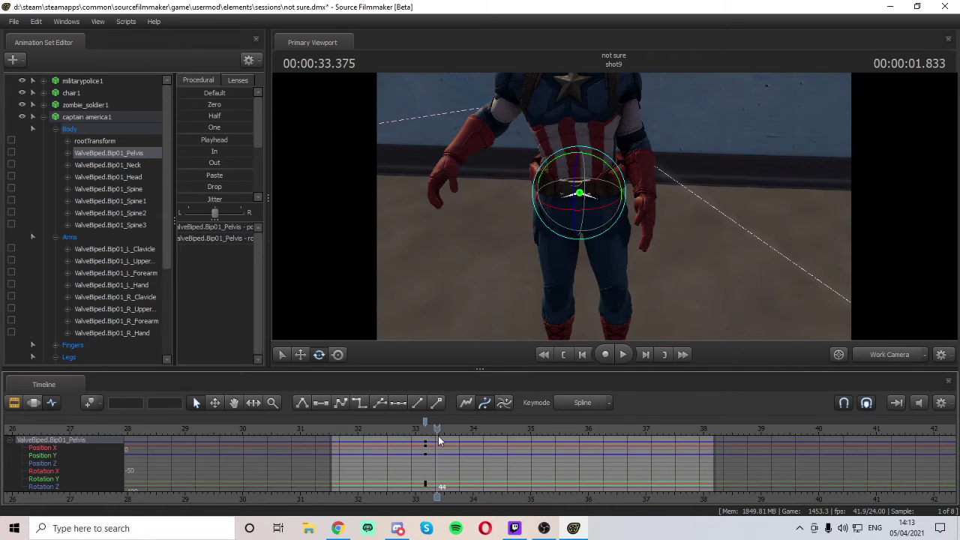
- At frame 43, move the pelvis slightly upward along its vertical axis
{"action": "left_click_drag", "start_coordinate": [614, 206], "coordinate": [796, 229]}
{"action": "key", "text": "a"}
{"action": "key", "text": "s"}
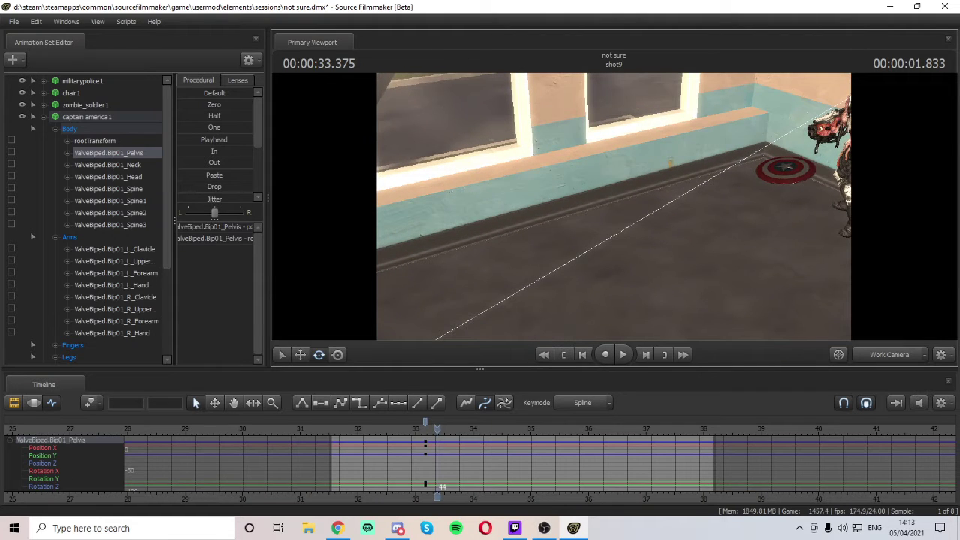
{"action": "key", "text": "Right"}
{"action": "key", "text": "Right"}
{"action": "key", "text": "Right"}
{"action": "key", "text": "Right"}
{"action": "left_click_drag", "start_coordinate": [617, 212], "coordinate": [542, 244]}
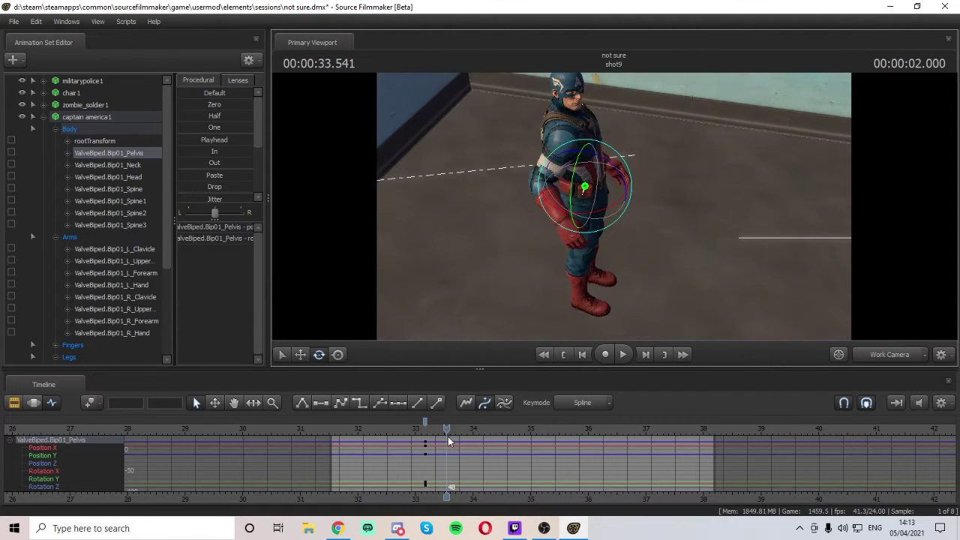
{"action": "left_click_drag", "start_coordinate": [448, 441], "coordinate": [435, 435]}
{"action": "mouse_move", "coordinate": [587, 222]}
{"action": "left_mouse_down"}
{"action": "mouse_move", "coordinate": [559, 224]}
{"action": "mouse_move", "coordinate": [586, 220]}
{"action": "left_mouse_up"}
{"action": "left_click", "coordinate": [301, 356]}
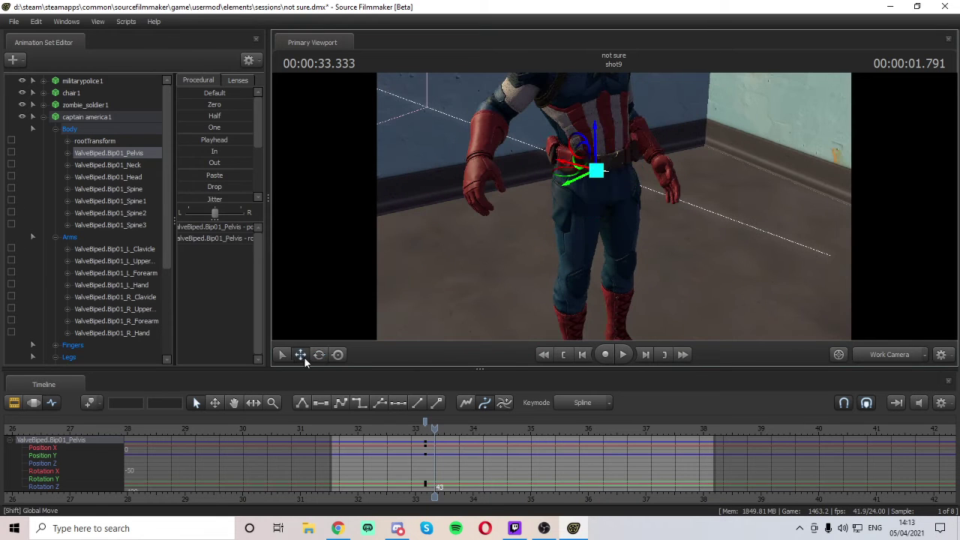
{"action": "mouse_move", "coordinate": [598, 142]}
{"action": "left_mouse_down"}
{"action": "mouse_move", "coordinate": [598, 75]}
{"action": "mouse_move", "coordinate": [598, 128]}
{"action": "left_mouse_up"}
- Raise the pelvis further at frame 46 in another keyframe
{"action": "left_click_drag", "start_coordinate": [607, 181], "coordinate": [619, 197]}
{"action": "key", "text": "s"}
{"action": "left_click_drag", "start_coordinate": [610, 121], "coordinate": [640, 116]}
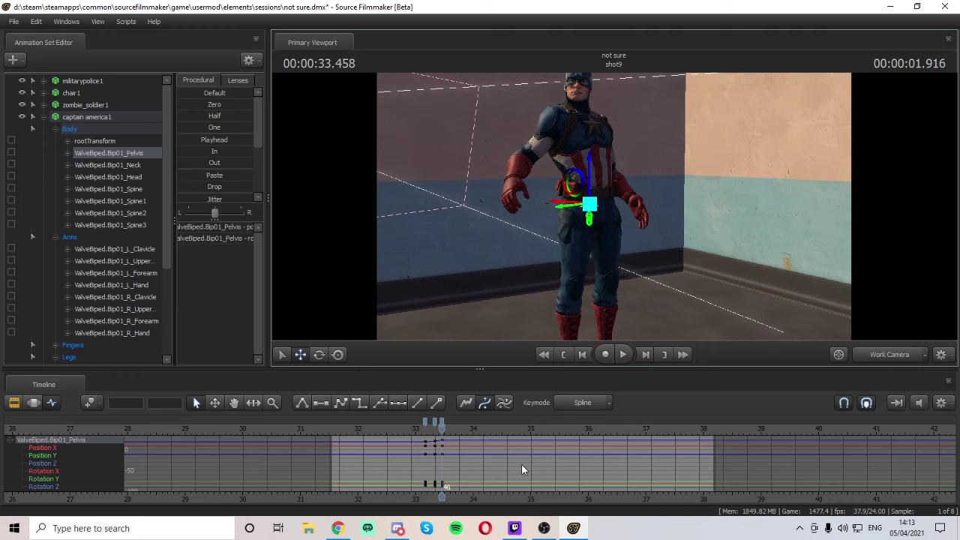
- At frame 50, rotate the pelvis to tilt the whole body to one side
{"action": "key", "text": "Right"}
{"action": "key", "text": "Right"}
{"action": "key", "text": "Right"}
{"action": "key", "text": "Right"}
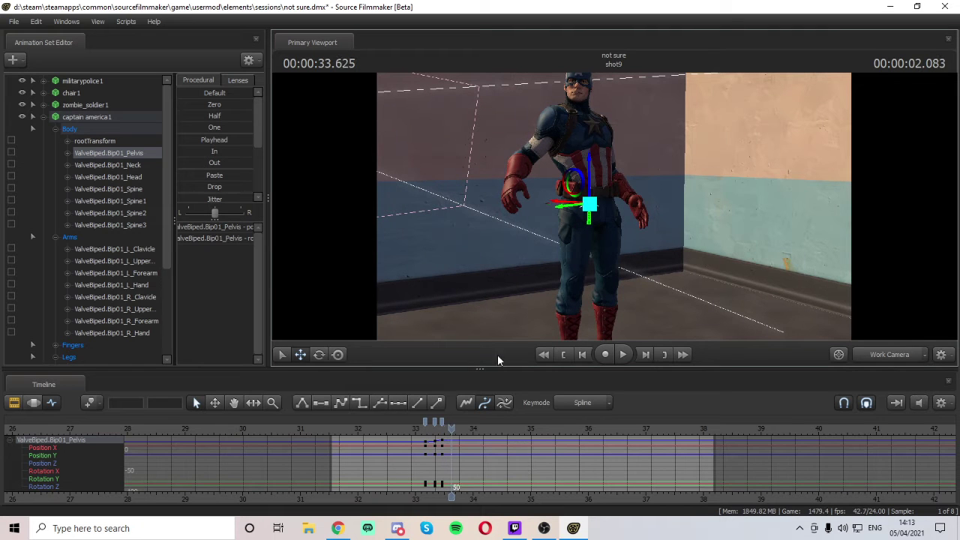
{"action": "left_click", "coordinate": [321, 355]}
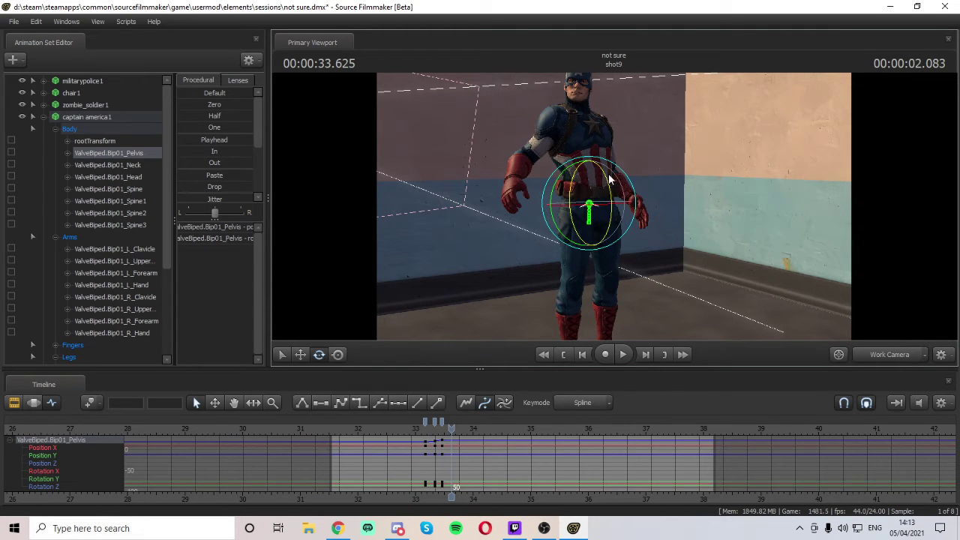
{"action": "left_click_drag", "start_coordinate": [609, 181], "coordinate": [584, 194]}
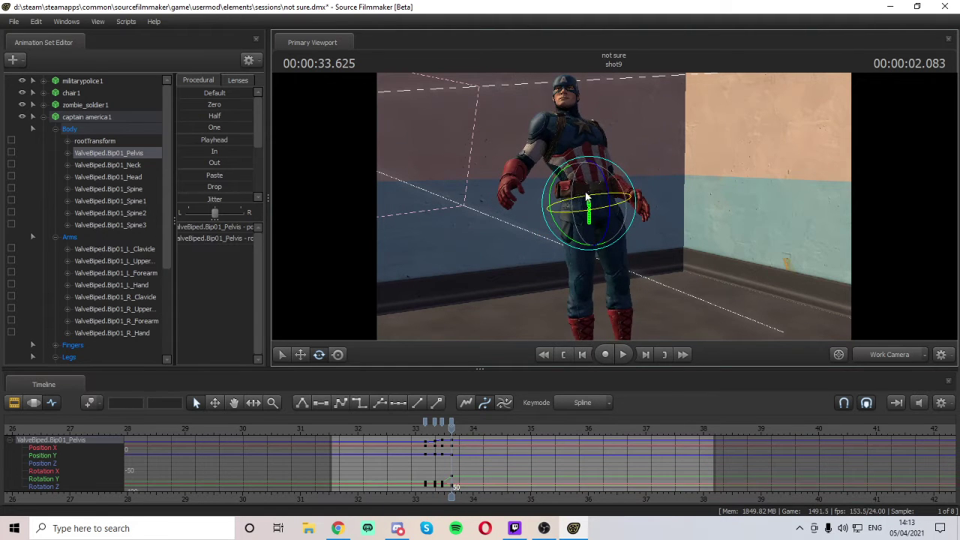
- Check the frames before the tilt, and rotate the pelvis at frame 50 to turn the body around, back facing the view
{"action": "key", "text": "Left"}
{"action": "key", "text": "Left"}
{"action": "key", "text": "Left"}
{"action": "key", "text": "Right"}
{"action": "key", "text": "Right"}
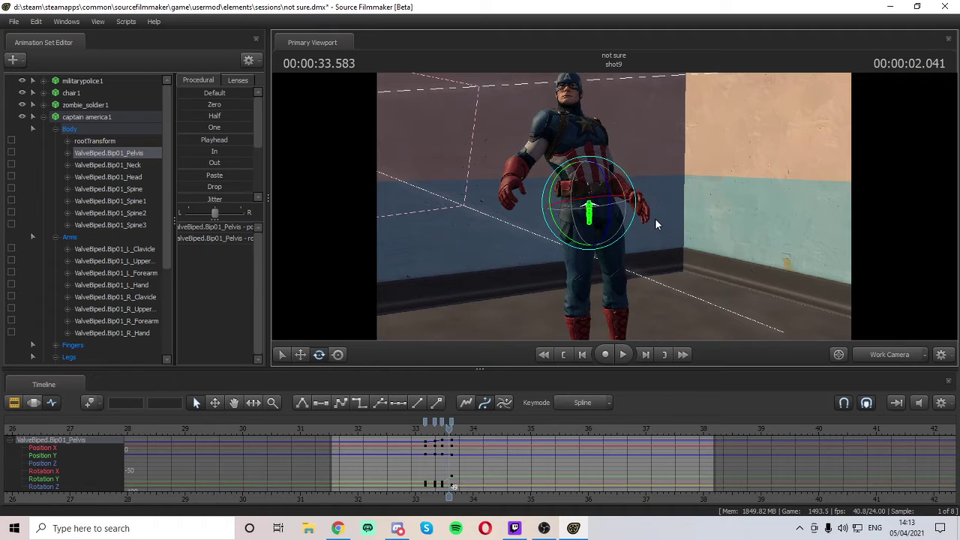
{"action": "key", "text": "Right"}
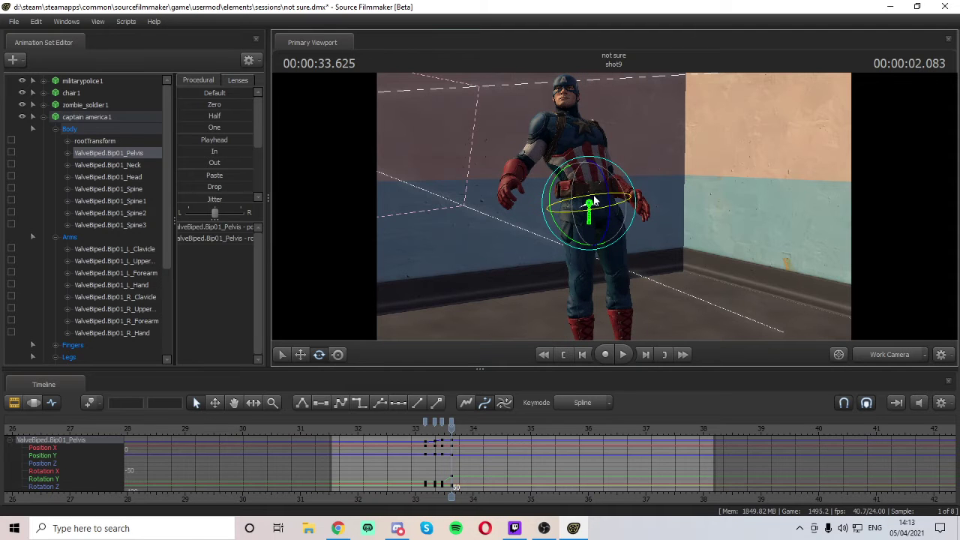
{"action": "mouse_move", "coordinate": [593, 201]}
{"action": "left_mouse_down"}
{"action": "mouse_move", "coordinate": [608, 199]}
{"action": "mouse_move", "coordinate": [601, 211]}
{"action": "mouse_move", "coordinate": [608, 215]}
{"action": "mouse_move", "coordinate": [598, 213]}
{"action": "left_mouse_up"}
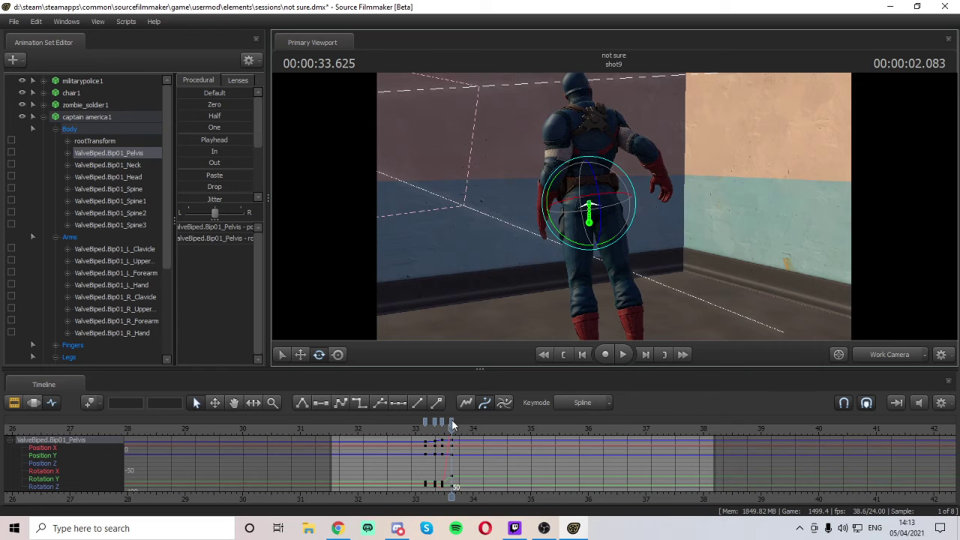
- Retime the pelvis turn by moving its keyframe to frame 61, review the frames around it, and settle it at frame 56
{"action": "mouse_move", "coordinate": [452, 424]}
{"action": "left_mouse_down"}
{"action": "mouse_move", "coordinate": [477, 423]}
{"action": "mouse_move", "coordinate": [455, 429]}
{"action": "mouse_move", "coordinate": [471, 429]}
{"action": "mouse_move", "coordinate": [463, 430]}
{"action": "left_mouse_up"}
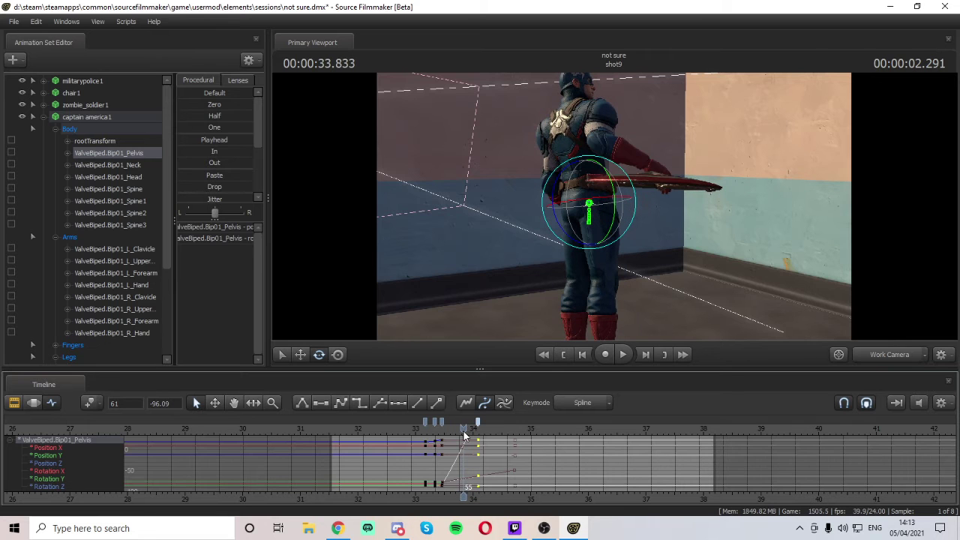
{"action": "left_click_drag", "start_coordinate": [529, 334], "coordinate": [578, 323]}
{"action": "key", "text": "w"}
{"action": "key", "text": "Left"}
{"action": "key", "text": "Right"}
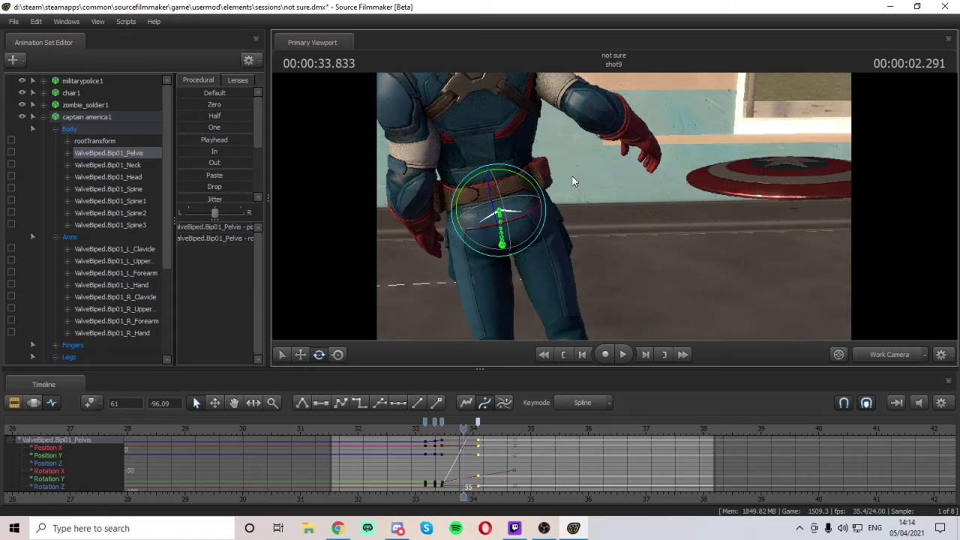
{"action": "key", "text": "Right"}
{"action": "key", "text": "Right"}
{"action": "key", "text": "Left"}
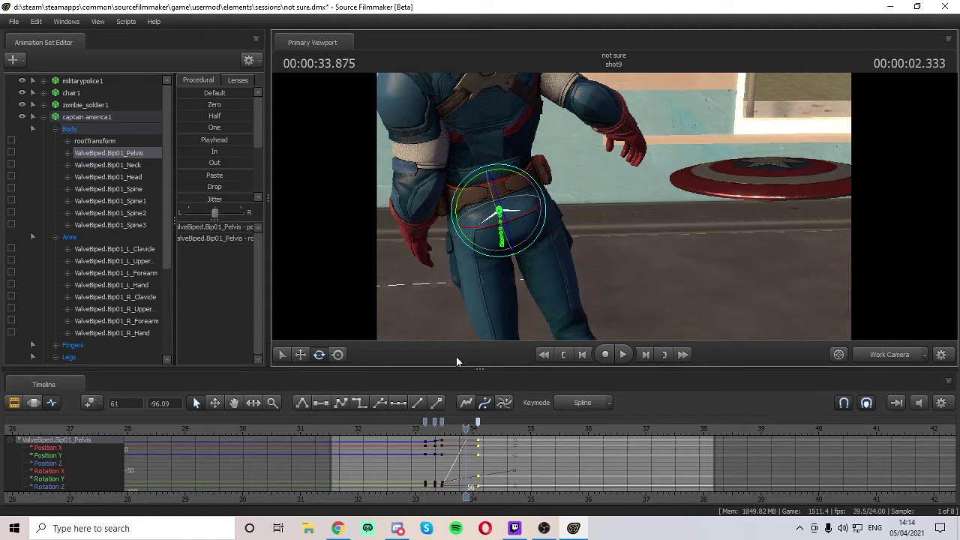
{"action": "left_click_drag", "start_coordinate": [478, 424], "coordinate": [466, 420]}
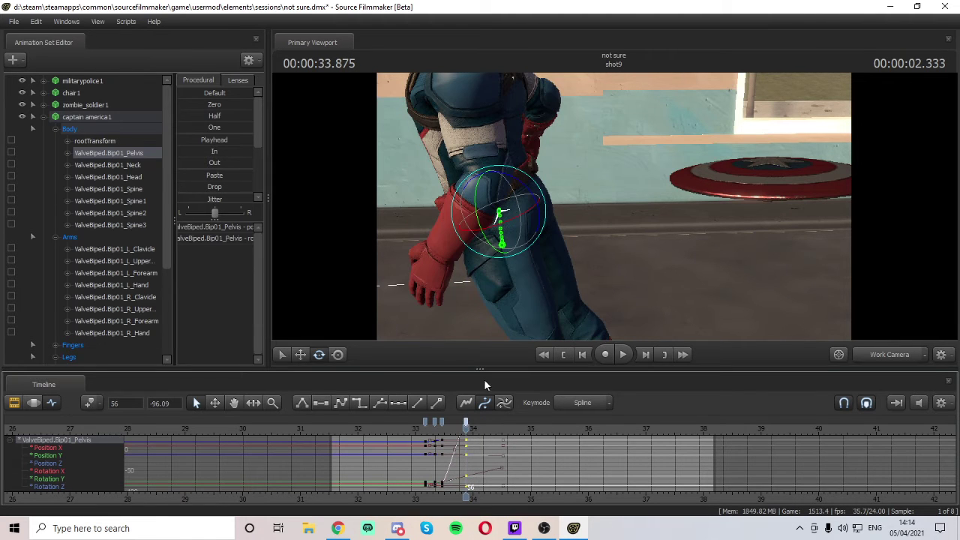
{"action": "left_click_drag", "start_coordinate": [505, 300], "coordinate": [536, 304]}
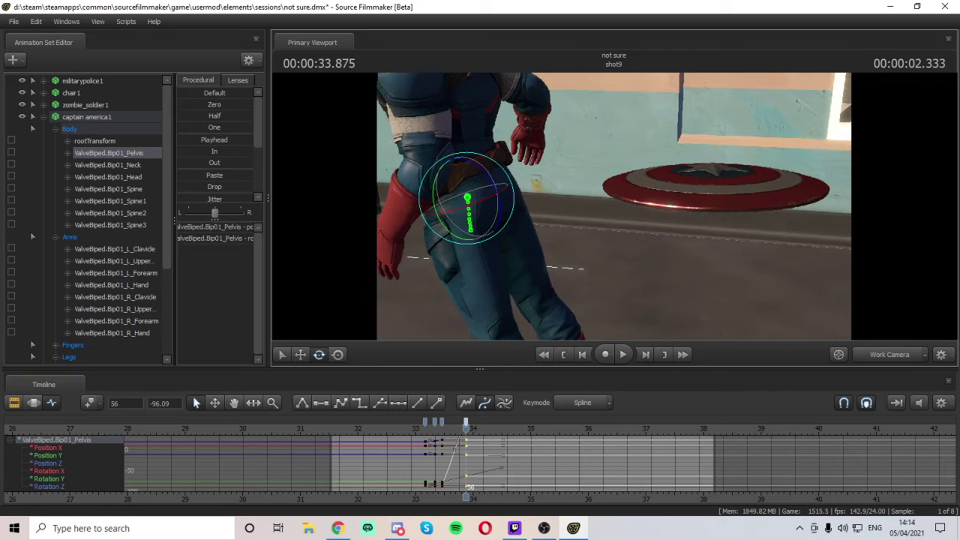
{"action": "key", "text": "ctrl"}
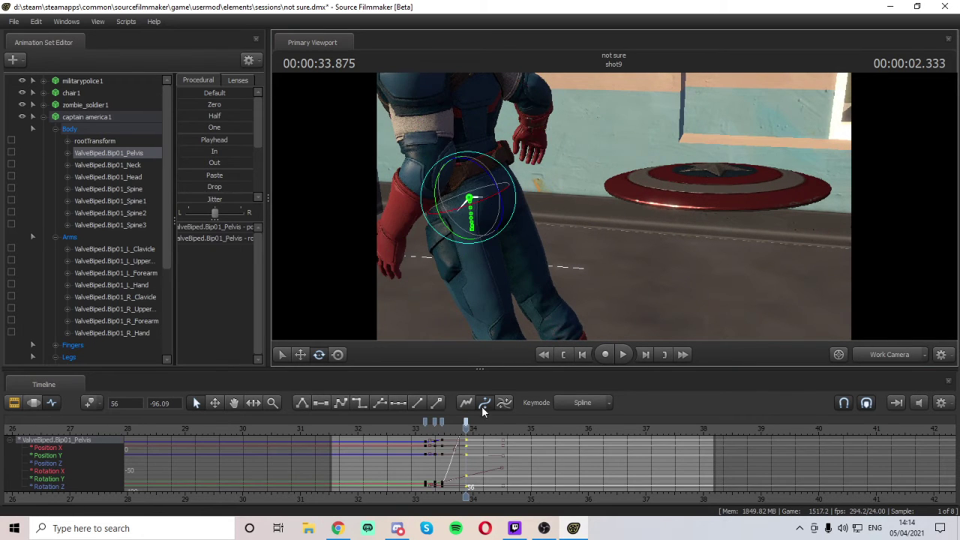
- Return to frame 46 and keyframe the right thigh there to hold its standing pose
{"action": "left_click_drag", "start_coordinate": [467, 424], "coordinate": [441, 433]}
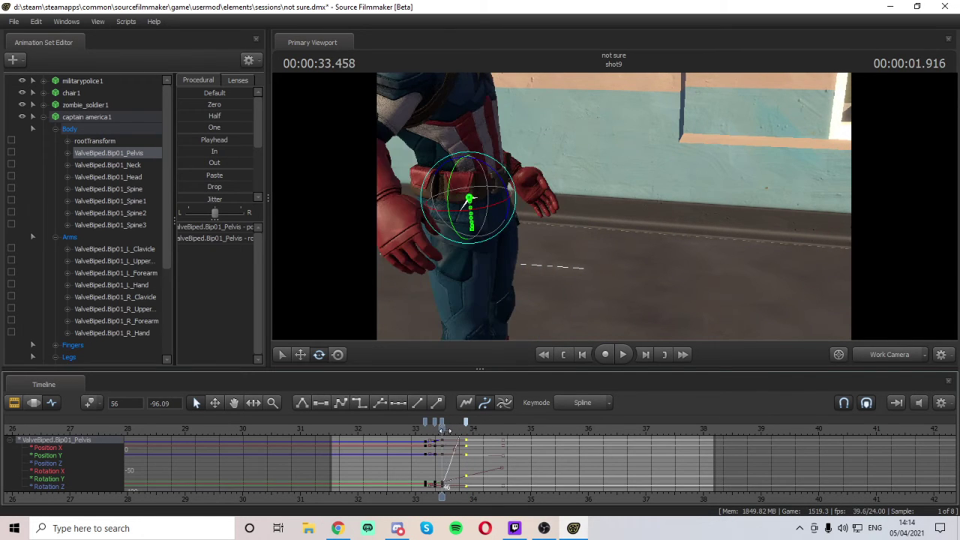
{"action": "left_click", "coordinate": [466, 248]}
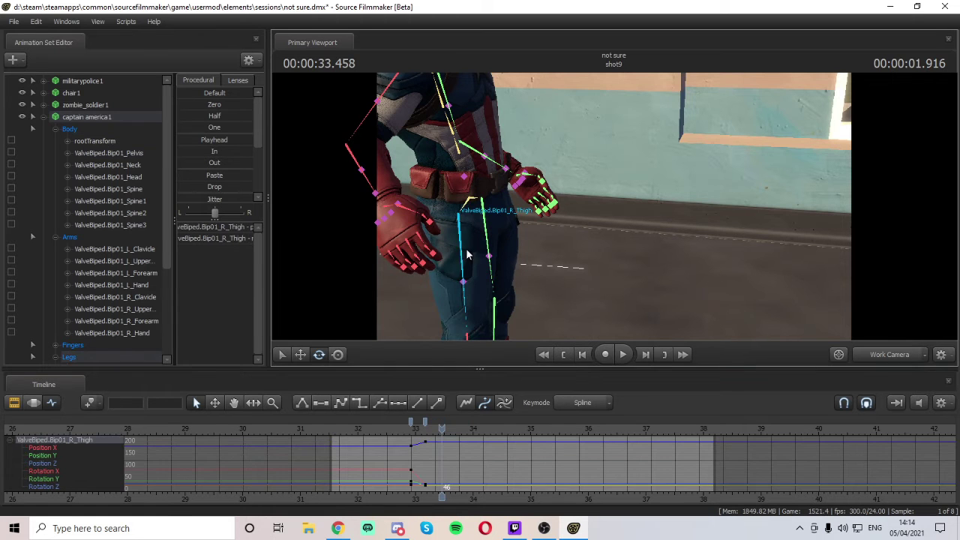
{"action": "key", "text": "m"}
- At frame 56, rotate the right thigh to swing the leg out behind the body
{"action": "key", "text": "Right"}
{"action": "key", "text": "Right"}
{"action": "key", "text": "Right"}
{"action": "key", "text": "Right"}
{"action": "key", "text": "Right"}
{"action": "key", "text": "Right"}
{"action": "key", "text": "Right"}
{"action": "key", "text": "Right"}
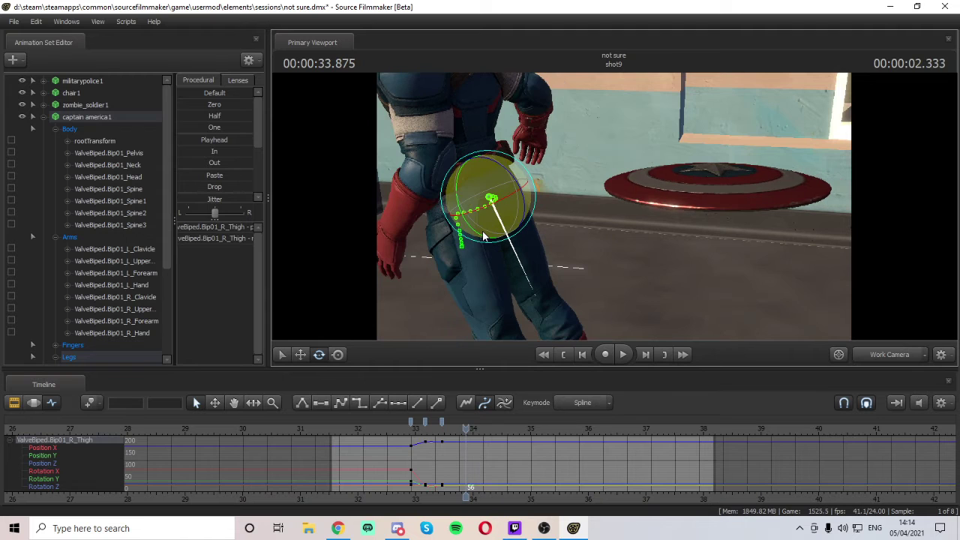
{"action": "key", "text": "Left"}
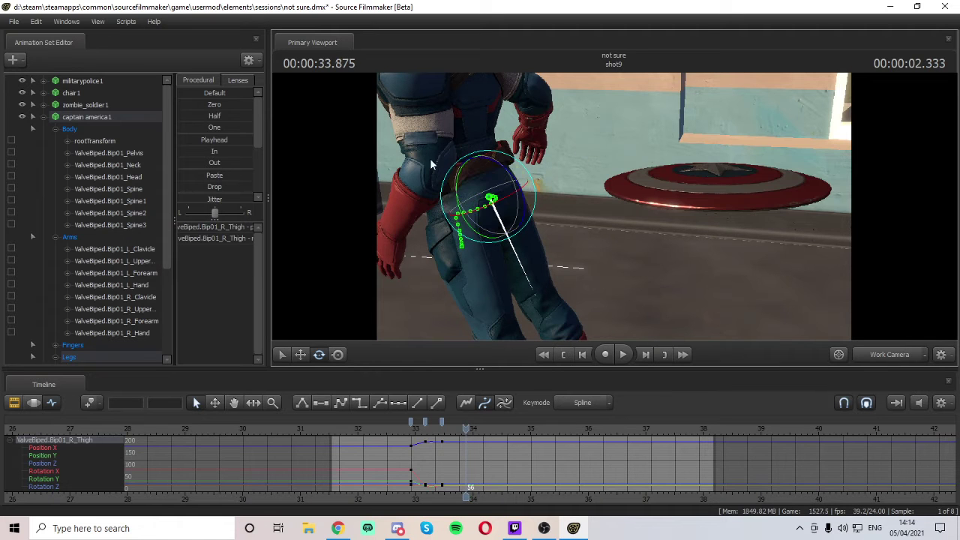
{"action": "left_click_drag", "start_coordinate": [502, 170], "coordinate": [467, 162]}
{"action": "key", "text": "ctrl"}
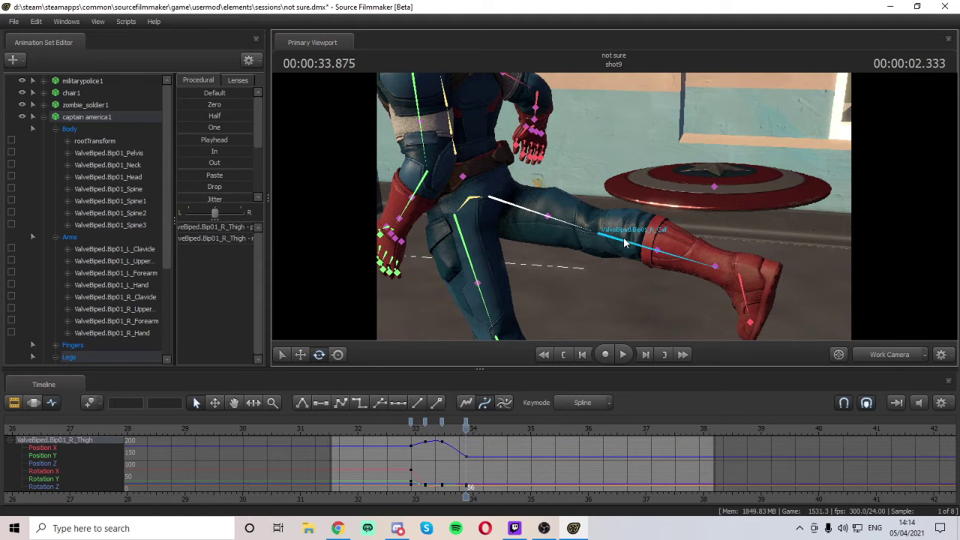
- Go back to frame 46 and keyframe the right calf in its standing pose
{"action": "left_click_drag", "start_coordinate": [467, 434], "coordinate": [441, 439]}
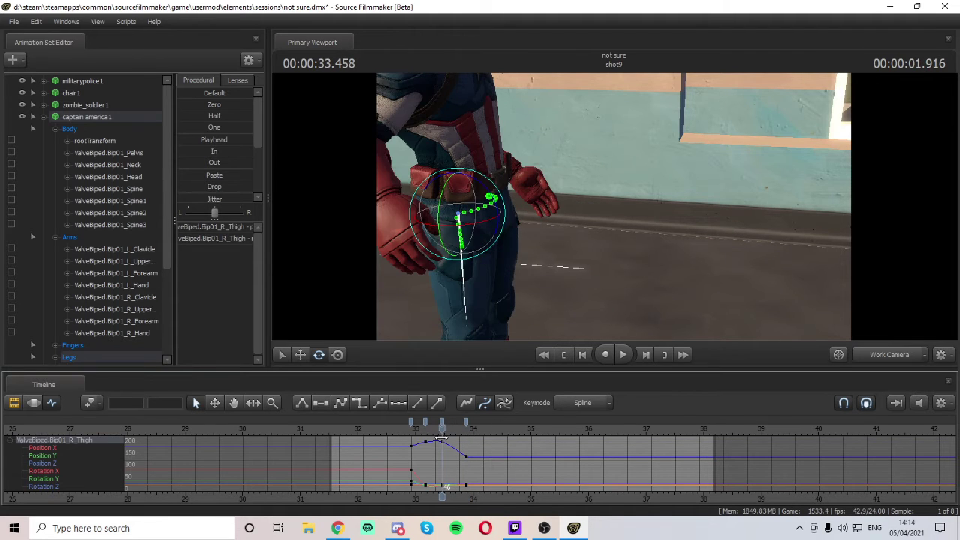
{"action": "key", "text": "ctrl"}
{"action": "key", "text": "ctrl"}
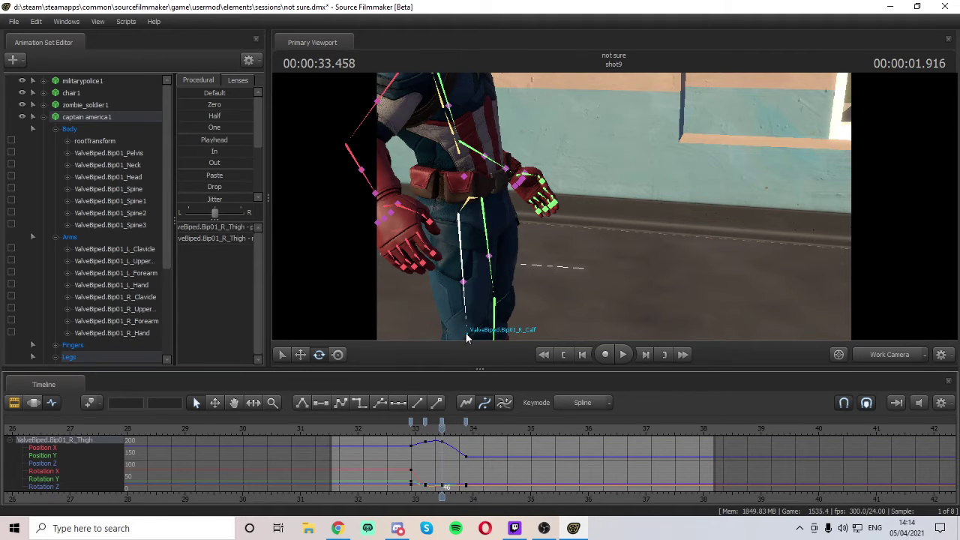
{"action": "left_click", "coordinate": [466, 337]}
- At frame 56, rotate the right calf to bend the knee and raise the boot toward the shield
{"action": "key", "text": "space"}
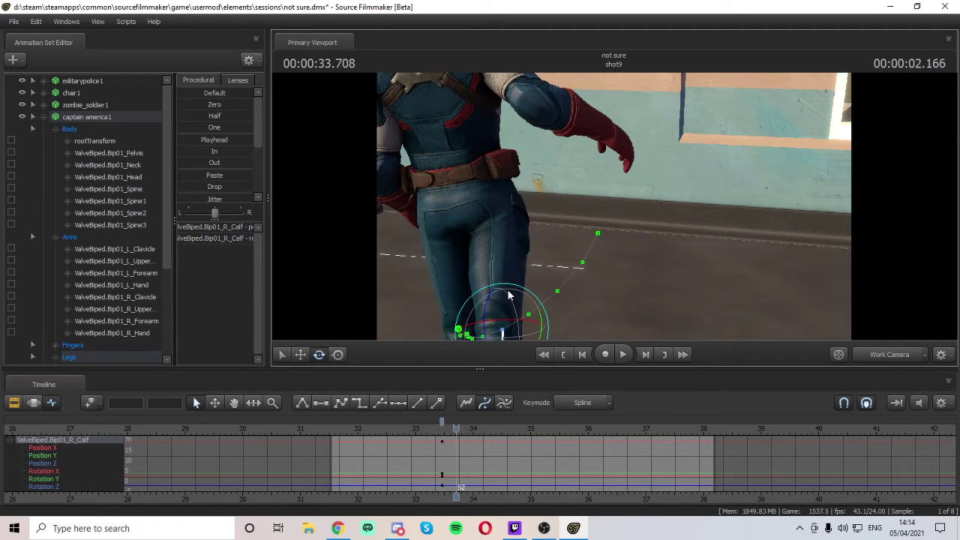
{"action": "key", "text": "Right"}
{"action": "key", "text": "Left"}
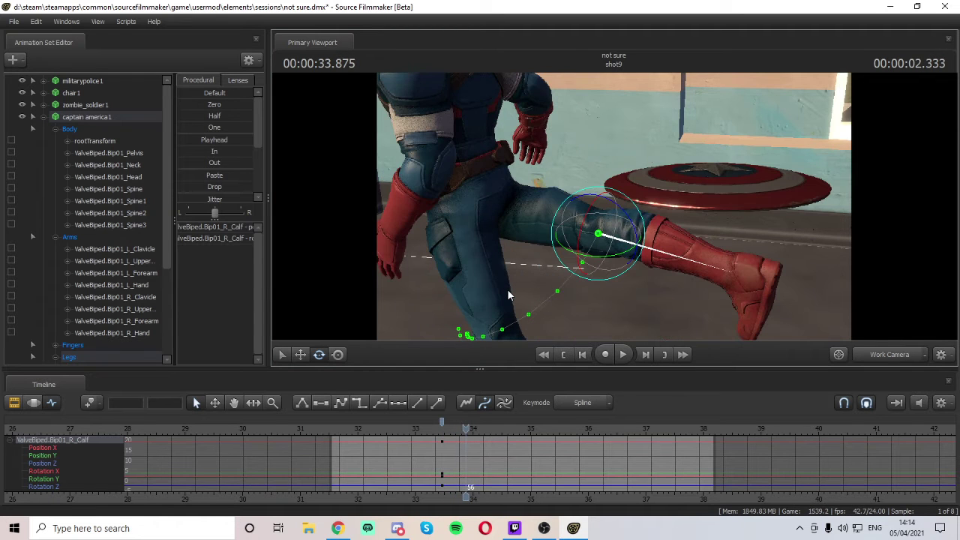
{"action": "left_click_drag", "start_coordinate": [615, 206], "coordinate": [717, 171]}
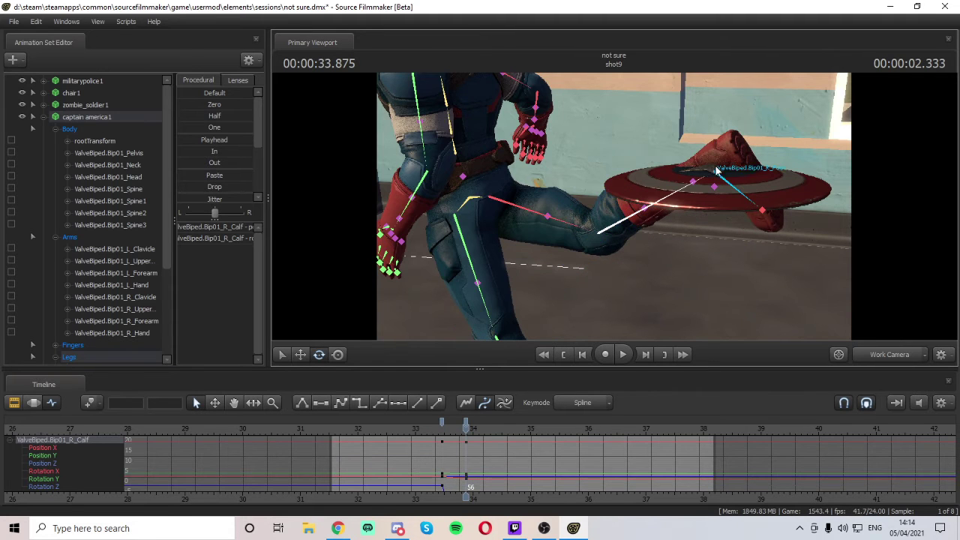
- Step back through the frames to frame 46 and keyframe the right foot in its standing pose
{"action": "left_click", "coordinate": [728, 182], "text": "ctrl"}
{"action": "key", "text": "Left"}
{"action": "key", "text": "Left"}
{"action": "key", "text": "Left"}
{"action": "key", "text": "Left"}
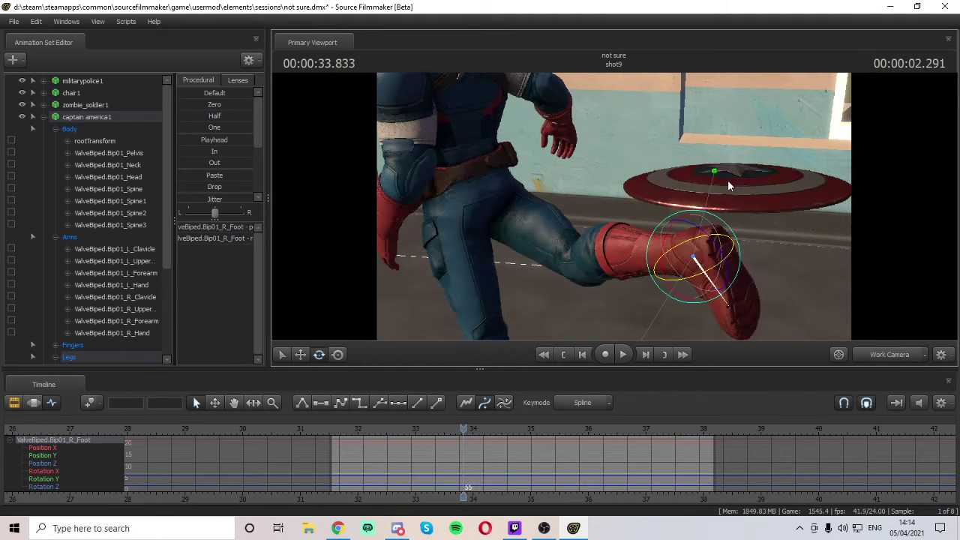
{"action": "key", "text": "Left"}
{"action": "key", "text": "Left"}
{"action": "key", "text": "Left"}
{"action": "key", "text": "Left"}
{"action": "key", "text": "Left"}
{"action": "key", "text": "Left"}
{"action": "key", "text": "Left"}
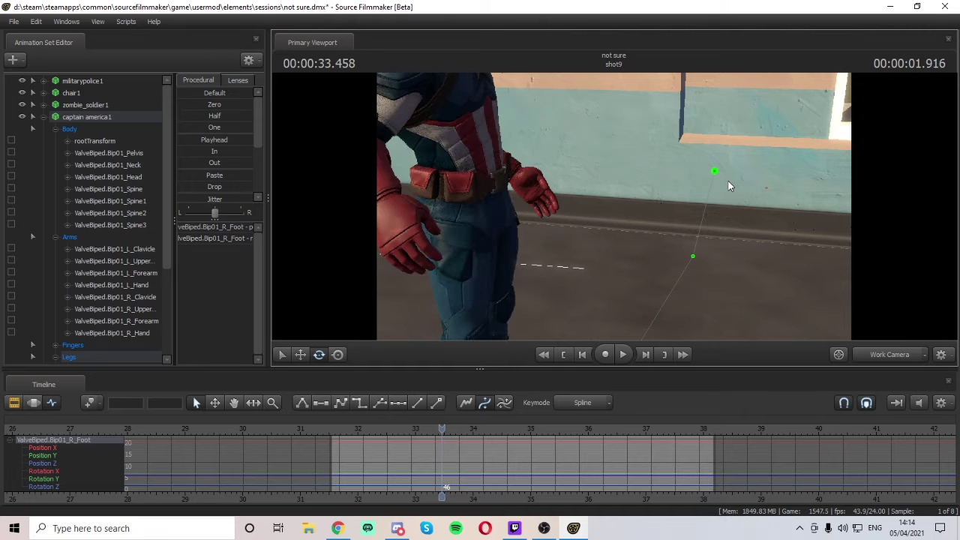
{"action": "key", "text": "Left"}
{"action": "key", "text": "Left"}
{"action": "key", "text": "Left"}
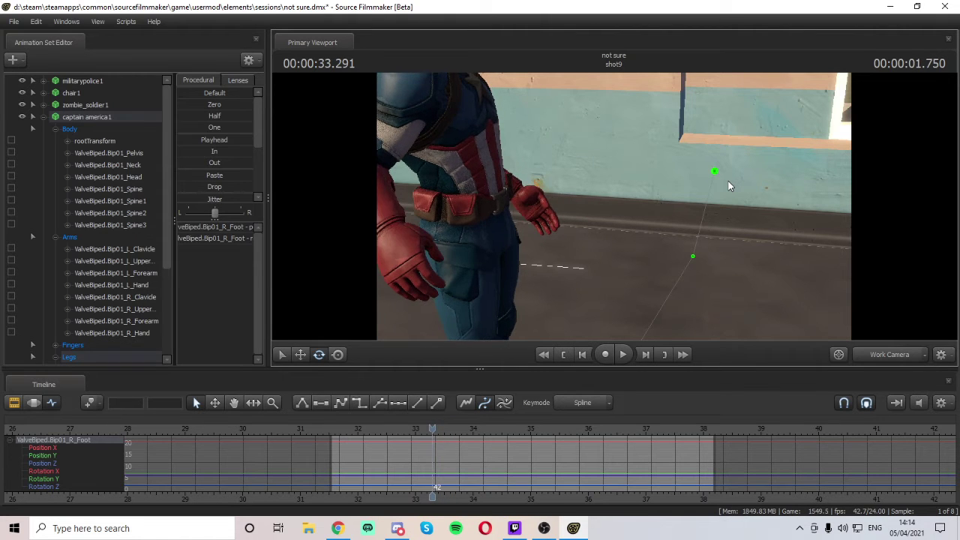
{"action": "key", "text": "Right"}
{"action": "key", "text": "Right"}
{"action": "key", "text": "Right"}
{"action": "key", "text": "Right"}
{"action": "key", "text": "Right"}
{"action": "key", "text": "Left"}
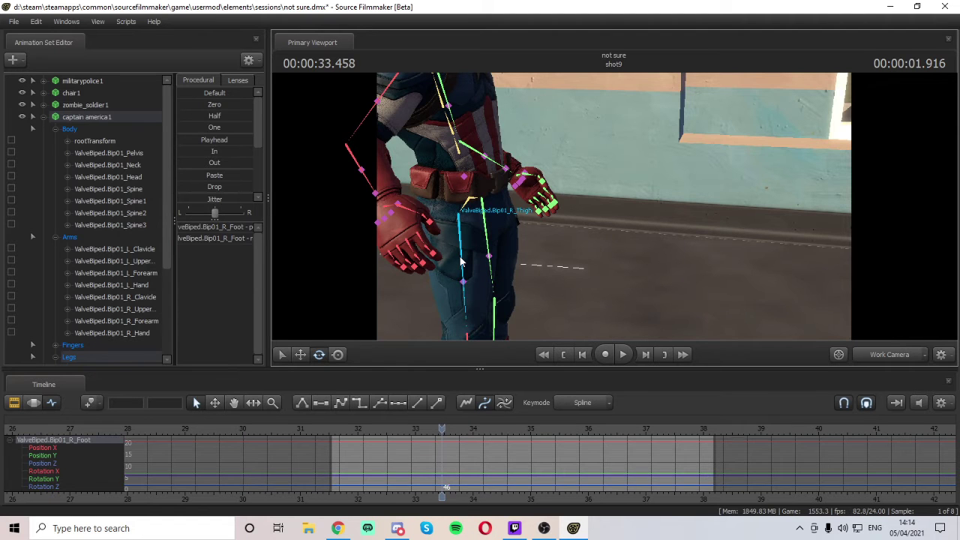
{"action": "left_click", "coordinate": [461, 257]}
{"action": "middle_click_drag", "start_coordinate": [476, 349], "coordinate": [583, 229]}
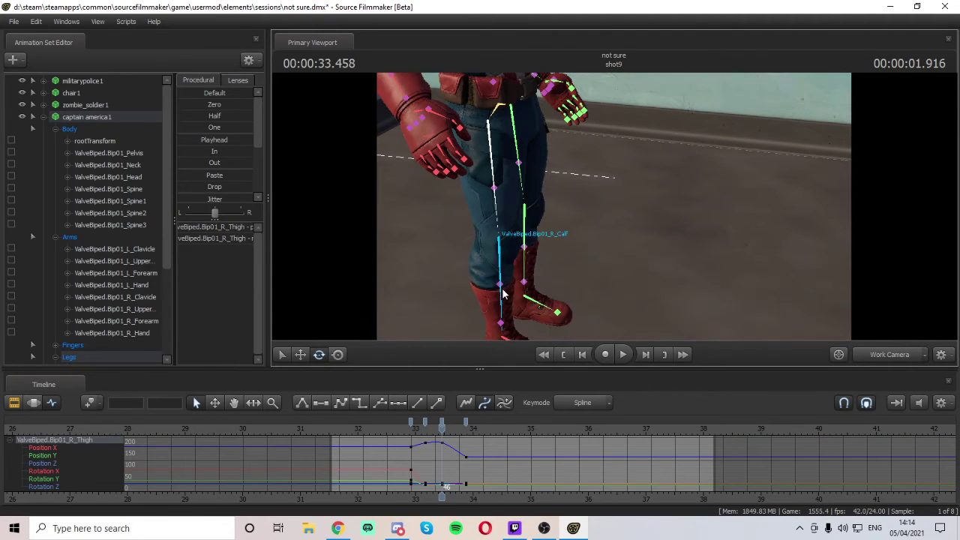
{"action": "left_click", "coordinate": [508, 336]}
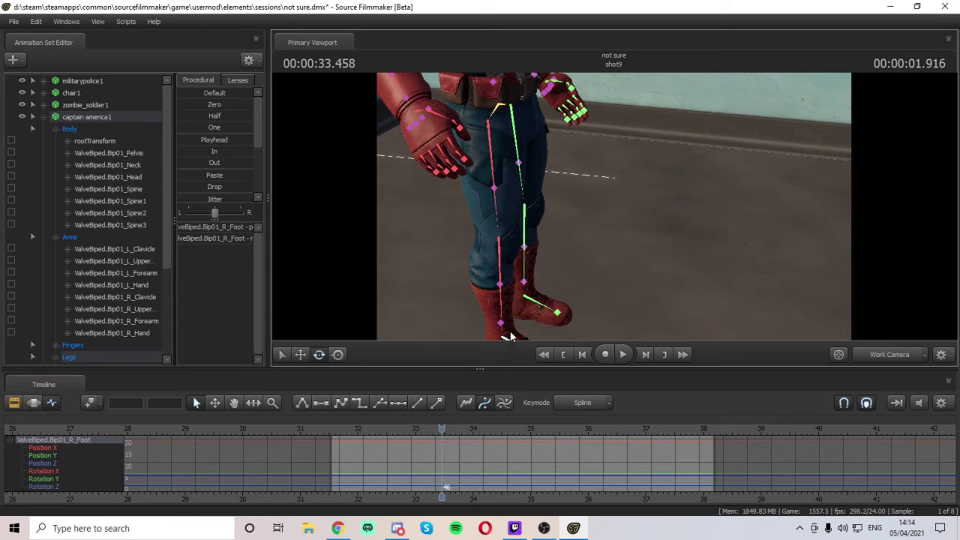
{"action": "key", "text": "m"}
- At frame 56, rotate the right foot to turn the boot's sole toward the shield
{"action": "key", "text": "Right"}
{"action": "key", "text": "Right"}
{"action": "key", "text": "Right"}
{"action": "key", "text": "Right"}
{"action": "key", "text": "Right"}
{"action": "key", "text": "Right"}
{"action": "key", "text": "Right"}
{"action": "key", "text": "Right"}
{"action": "key", "text": "Right"}
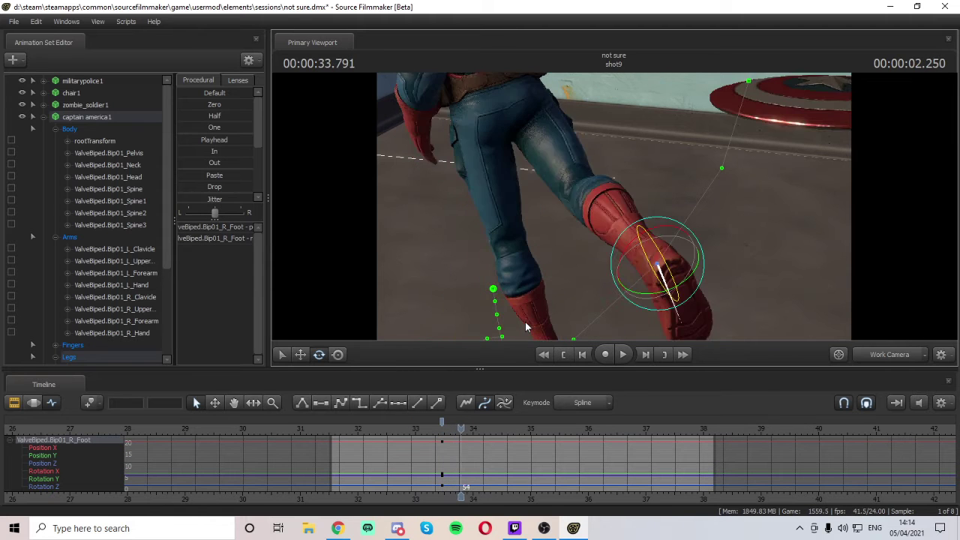
{"action": "key", "text": "Right"}
{"action": "key", "text": "Right"}
{"action": "key", "text": "Left"}
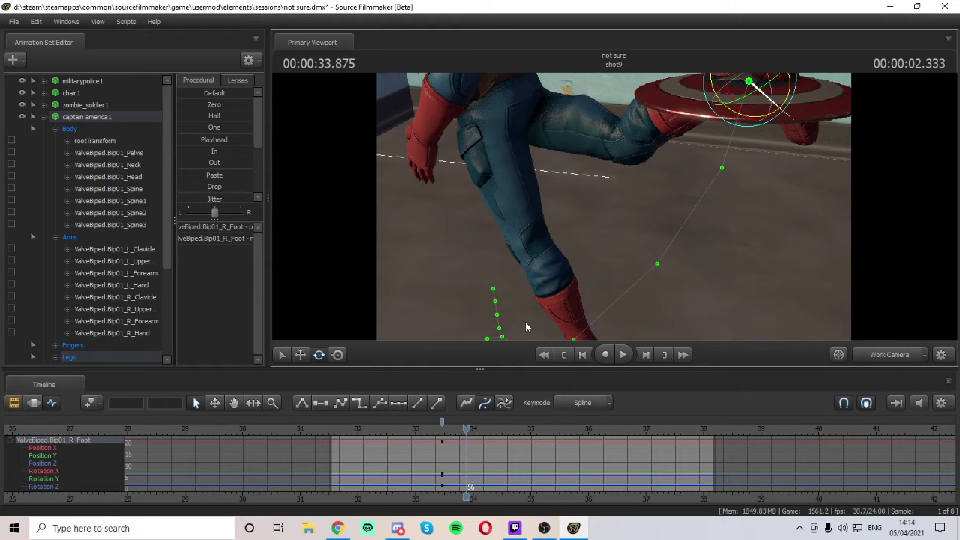
{"action": "left_click_drag", "start_coordinate": [529, 314], "coordinate": [544, 225]}
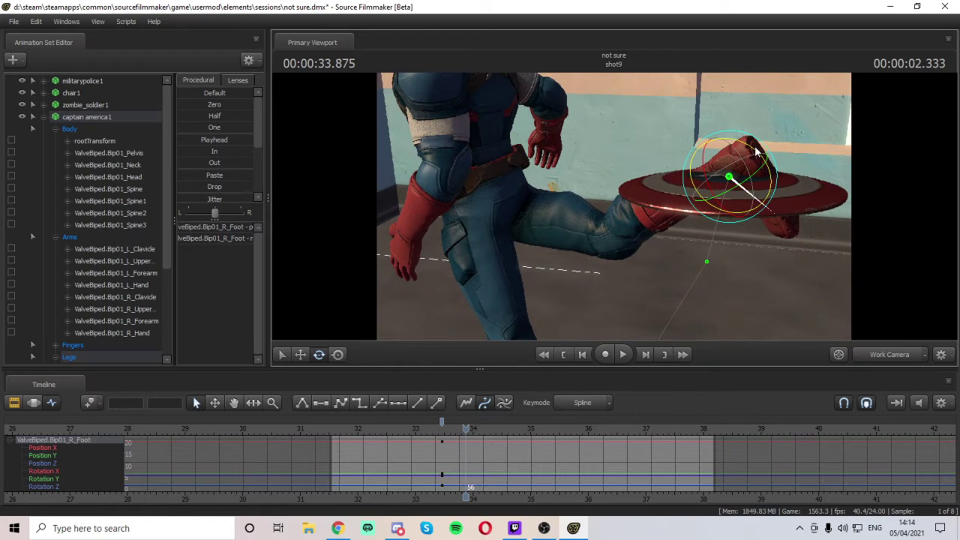
{"action": "left_click_drag", "start_coordinate": [755, 150], "coordinate": [815, 160]}
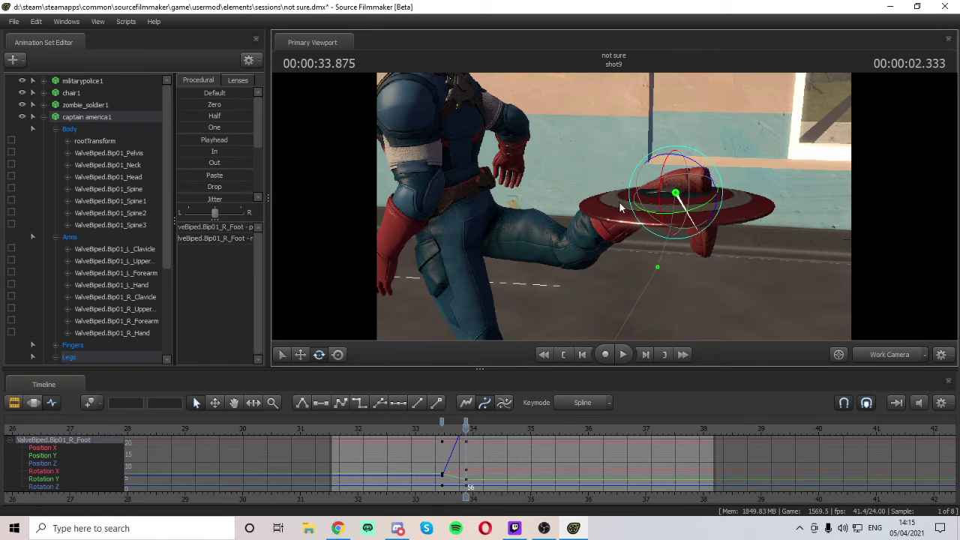
- At frame 56, move the shield away from the body so it no longer cuts through the raised boot
{"action": "key", "text": "ctrl"}
{"action": "left_click", "coordinate": [678, 210]}
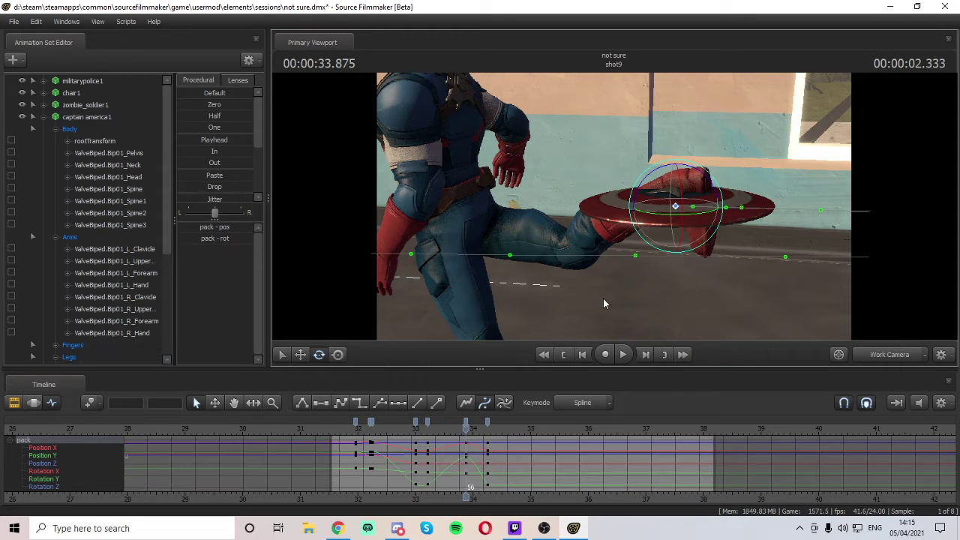
{"action": "left_click", "coordinate": [304, 356]}
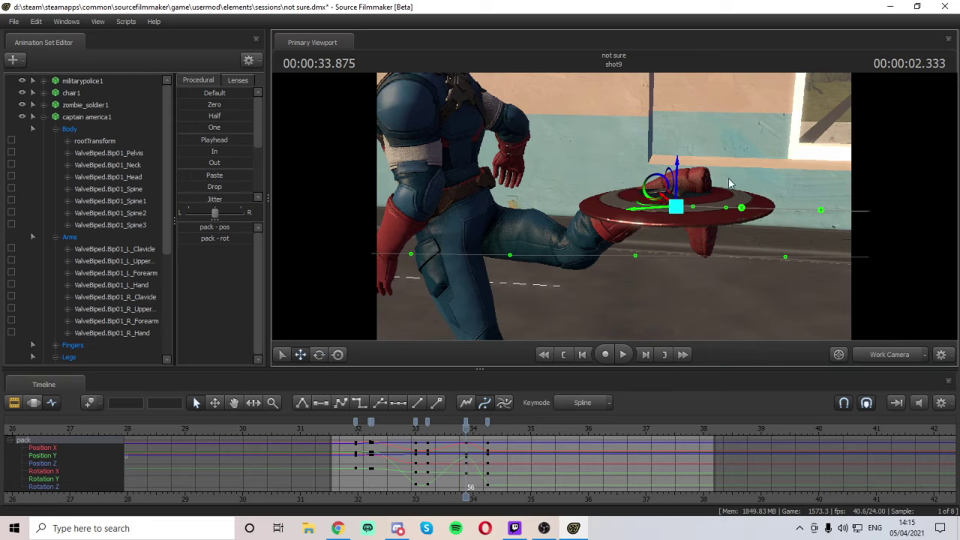
{"action": "left_click_drag", "start_coordinate": [664, 210], "coordinate": [701, 218]}
{"action": "left_click_drag", "start_coordinate": [700, 218], "coordinate": [717, 252]}
{"action": "key", "text": "w"}
{"action": "left_click_drag", "start_coordinate": [661, 234], "coordinate": [736, 235]}
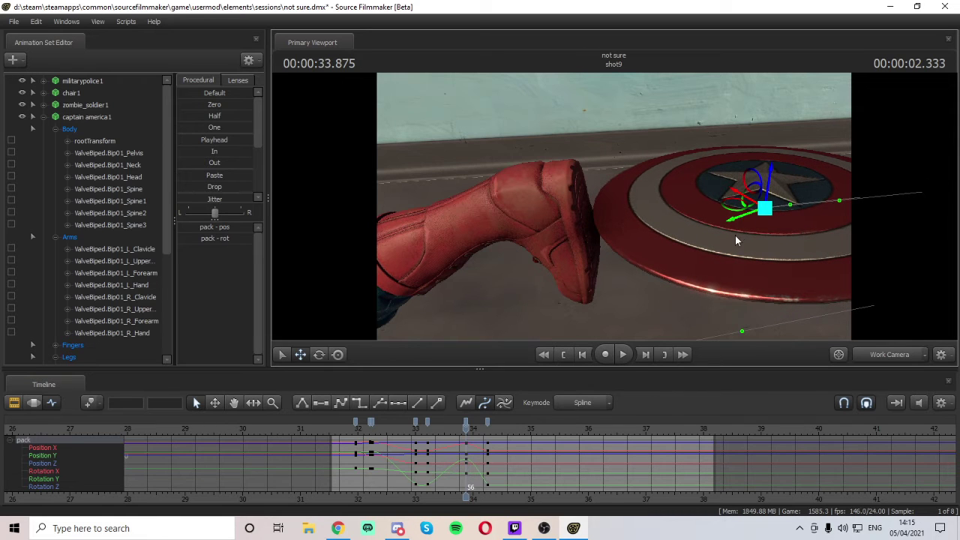
- Slightly rotate the right foot at frame 56 to line its sole up with the shield's edge
{"action": "key", "text": "ctrl"}
{"action": "left_click", "coordinate": [543, 235]}
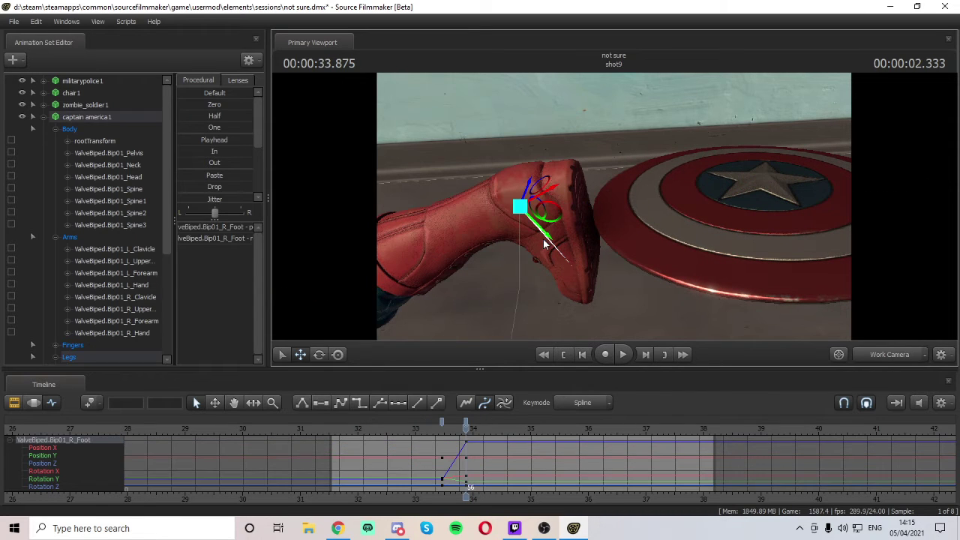
{"action": "left_click", "coordinate": [319, 354]}
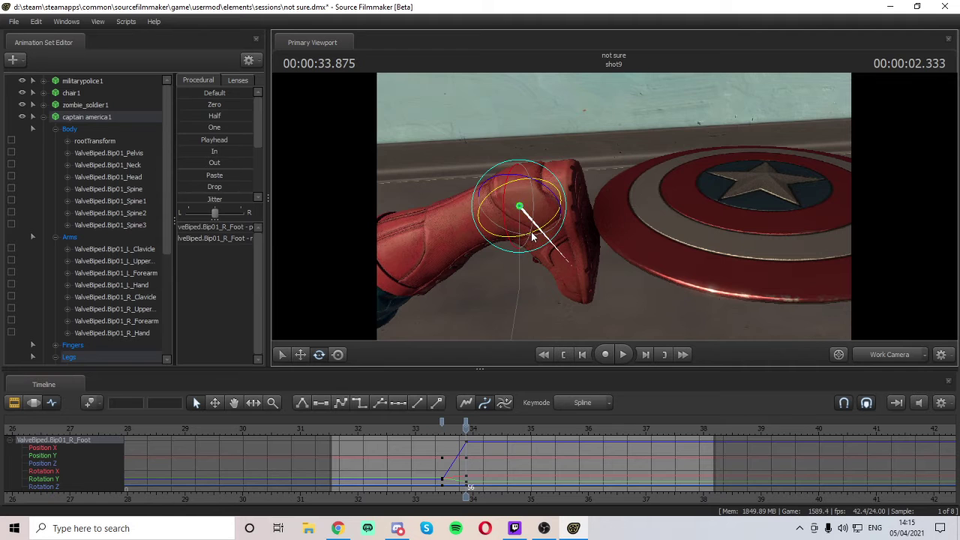
{"action": "mouse_move", "coordinate": [536, 232]}
{"action": "left_mouse_down"}
{"action": "mouse_move", "coordinate": [526, 229]}
{"action": "mouse_move", "coordinate": [540, 228]}
{"action": "left_mouse_up"}
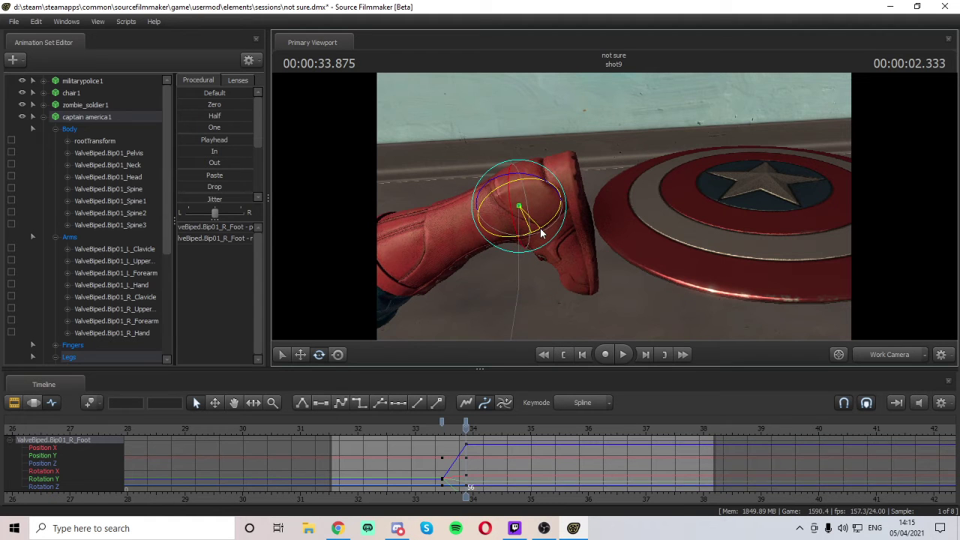
- Fine-tune the shield's position at frame 56 so its edge meets the sole of the raised boot
{"action": "left_click", "coordinate": [765, 208]}
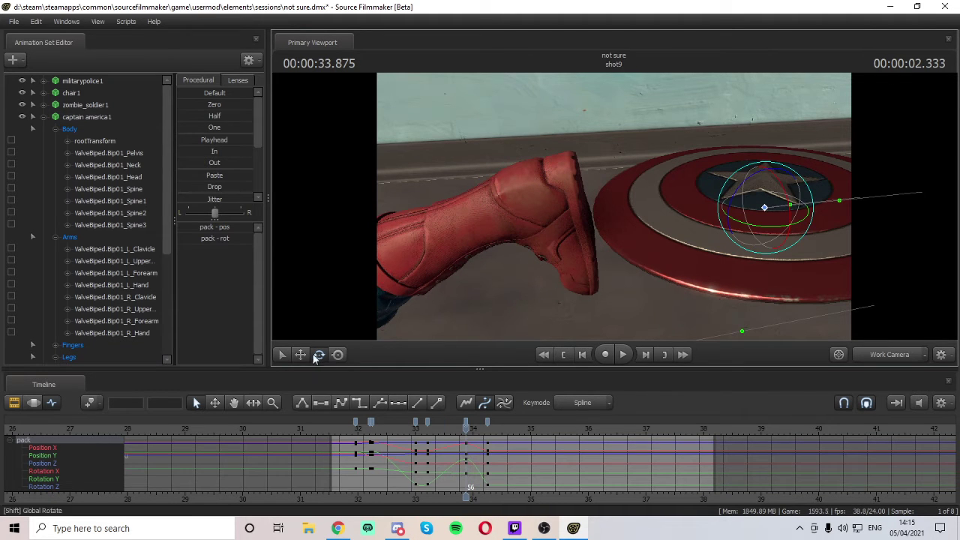
{"action": "key", "text": "w"}
{"action": "left_click_drag", "start_coordinate": [745, 220], "coordinate": [615, 215]}
{"action": "key", "text": "s"}
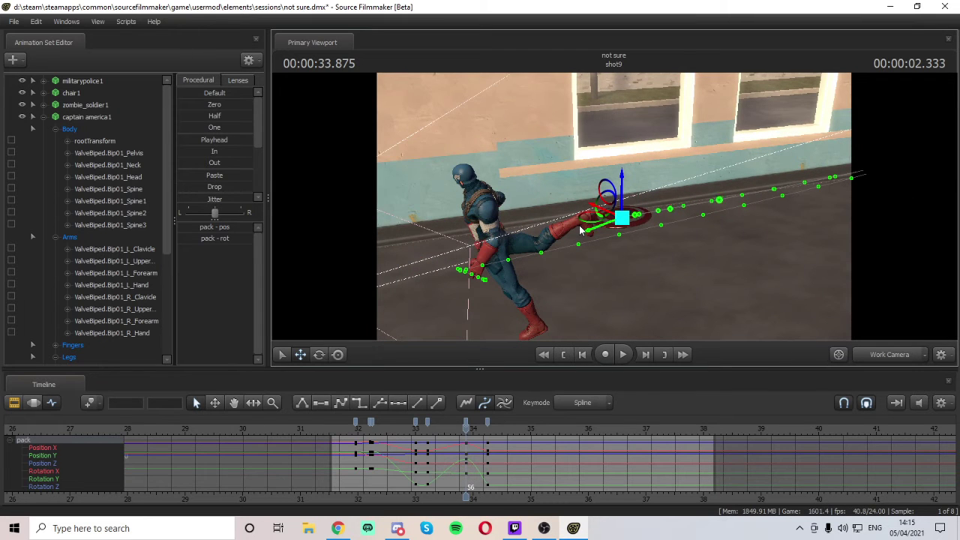
- Play back the kick, and give all of the shield's keyframes flat tangents
{"action": "key", "text": "space"}
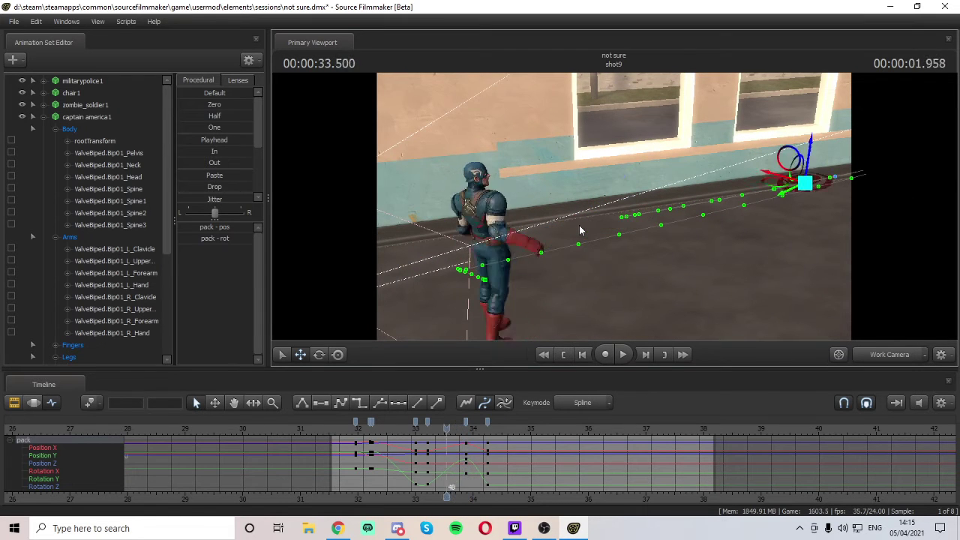
{"action": "key", "text": "space"}
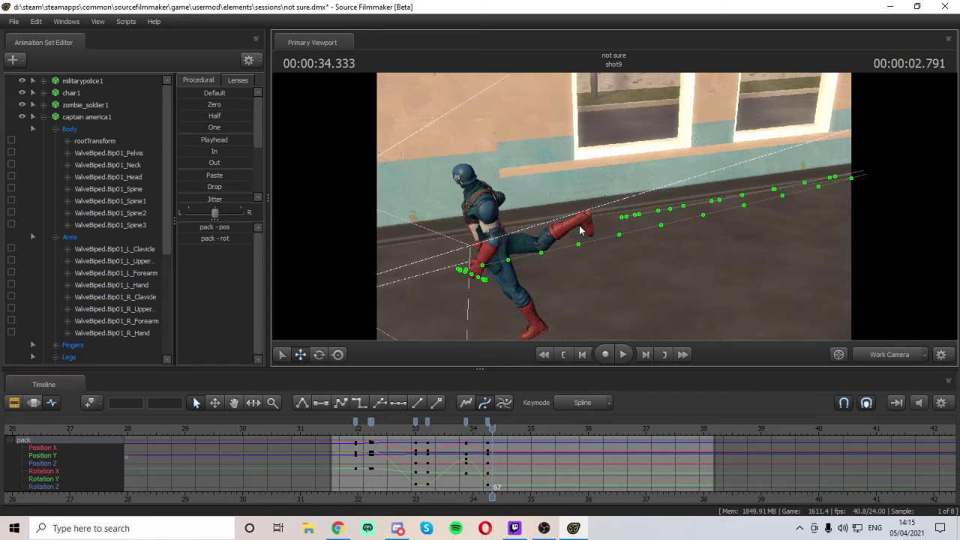
{"action": "left_click_drag", "start_coordinate": [341, 441], "coordinate": [552, 494]}
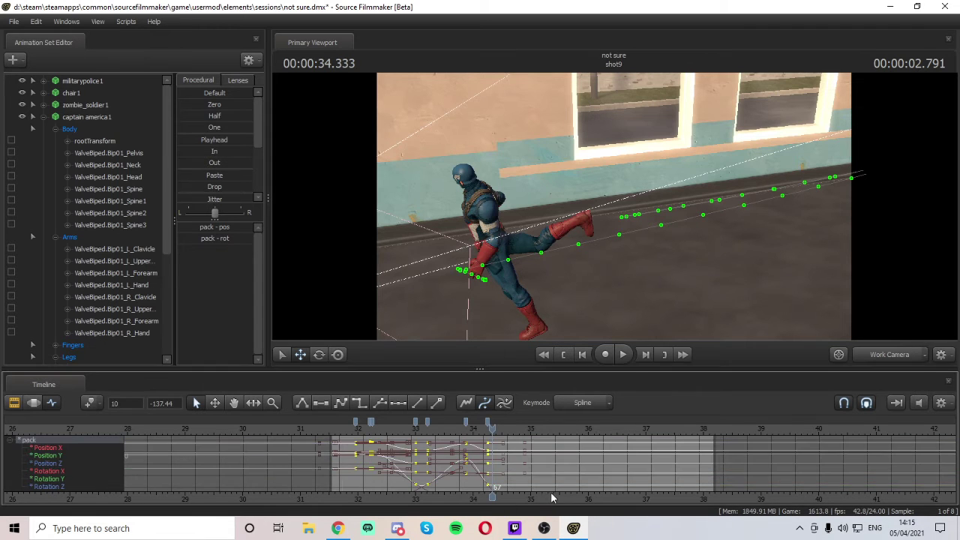
{"action": "left_click", "coordinate": [321, 404]}
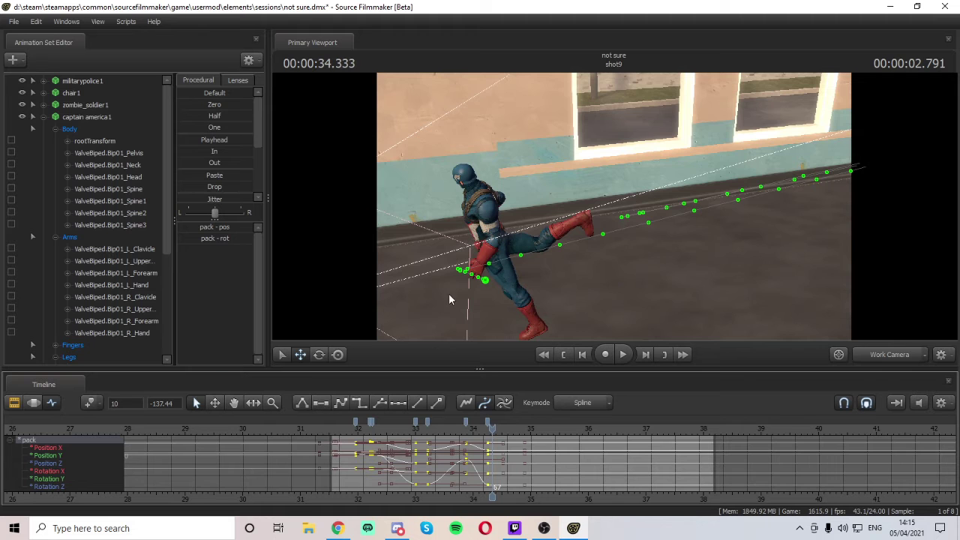
- Give all keyframes of Captain America's controls flat tangents, and play the shot back from its start
{"action": "left_click", "coordinate": [89, 115]}
{"action": "left_click_drag", "start_coordinate": [337, 444], "coordinate": [537, 483]}
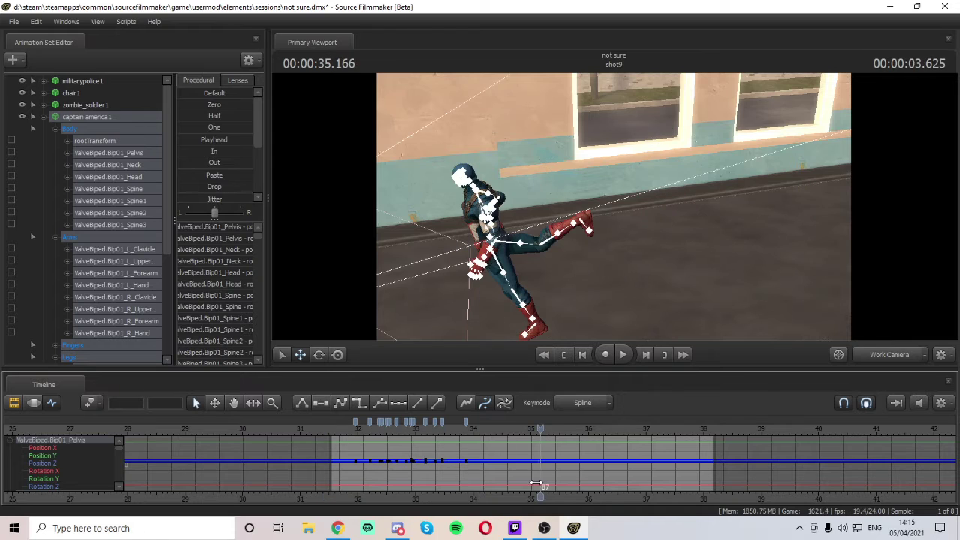
{"action": "left_click_drag", "start_coordinate": [494, 445], "coordinate": [300, 491]}
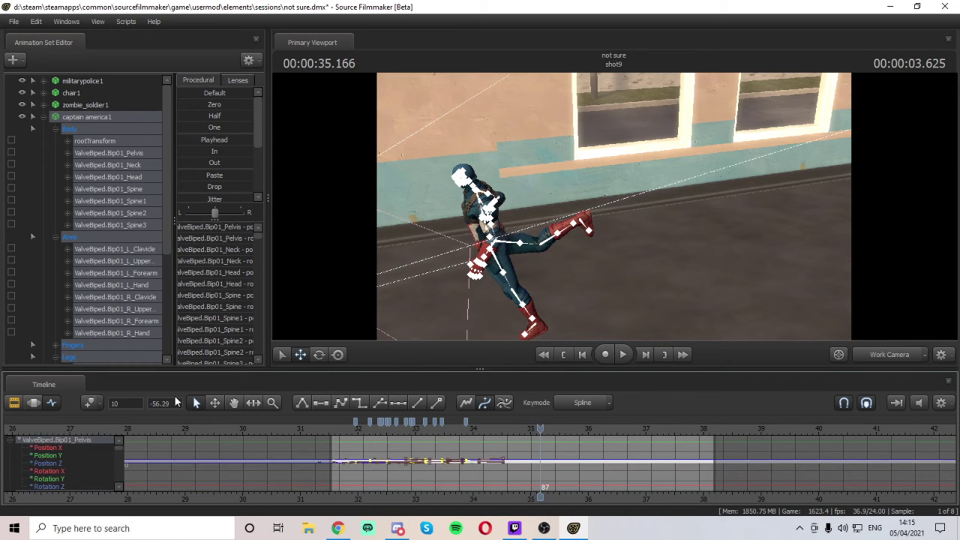
{"action": "left_click", "coordinate": [321, 403]}
{"action": "left_click_drag", "start_coordinate": [538, 434], "coordinate": [348, 427]}
{"action": "key", "text": "space"}
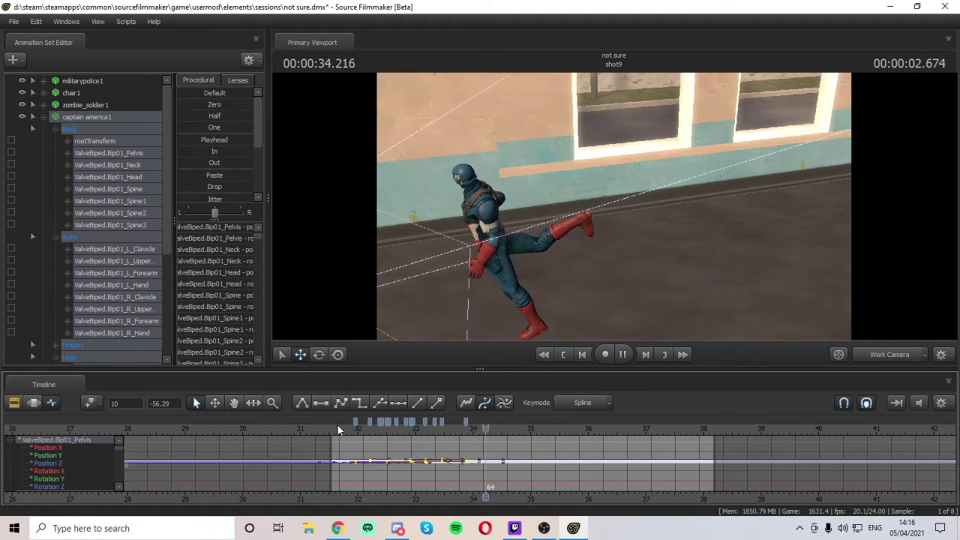
- Stop the playback and step back through the frames to the foot's contact with the shield at frame 56
{"action": "key", "text": "space"}
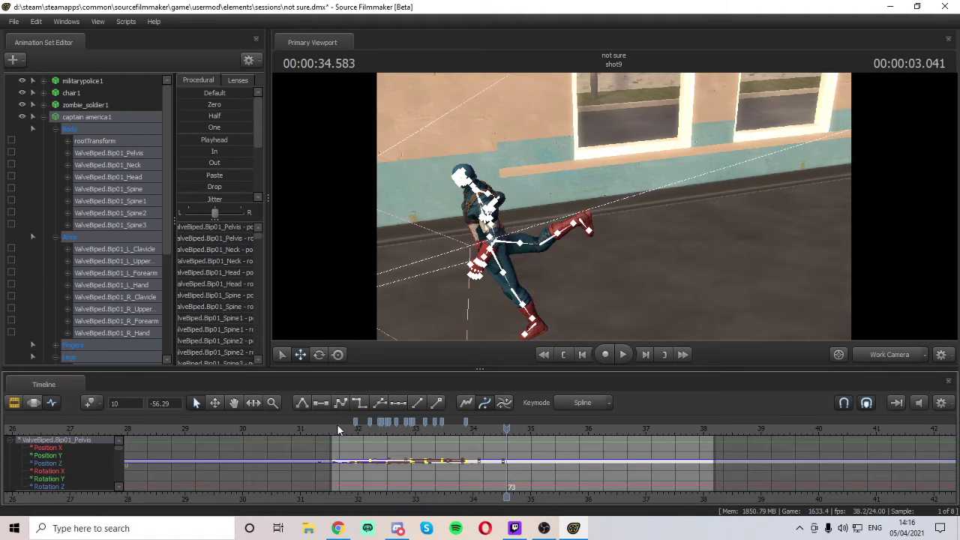
{"action": "key", "text": "Left"}
{"action": "key", "text": "Left"}
{"action": "key", "text": "Left"}
{"action": "key", "text": "Left"}
{"action": "key", "text": "Left"}
{"action": "key", "text": "Left"}
{"action": "key", "text": "Left"}
{"action": "key", "text": "Left"}
{"action": "key", "text": "Left"}
{"action": "key", "text": "Left"}
{"action": "key", "text": "Left"}
{"action": "key", "text": "Left"}
{"action": "key", "text": "Left"}
{"action": "key", "text": "Left"}
{"action": "key", "text": "Left"}
{"action": "key", "text": "Left"}
{"action": "key", "text": "Left"}
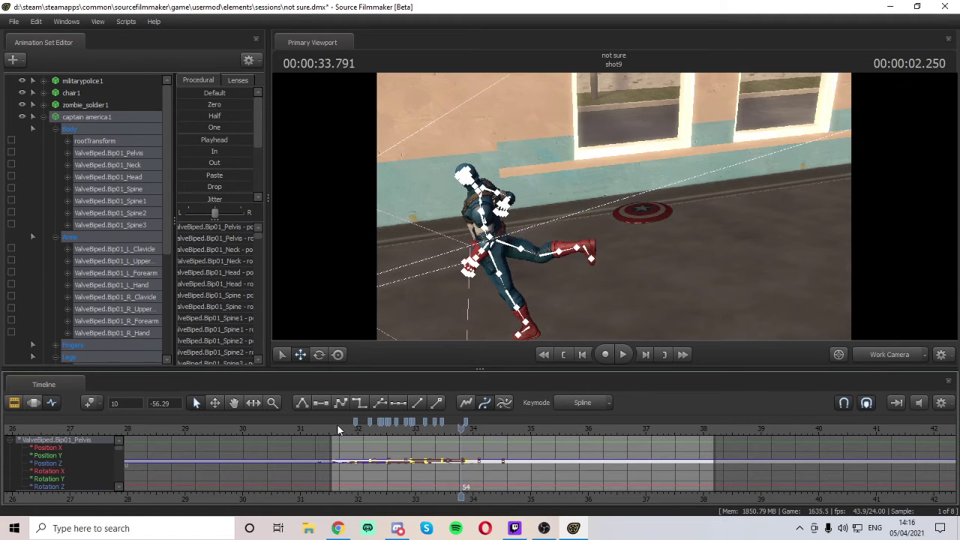
{"action": "key", "text": "Right"}
{"action": "key", "text": "Right"}
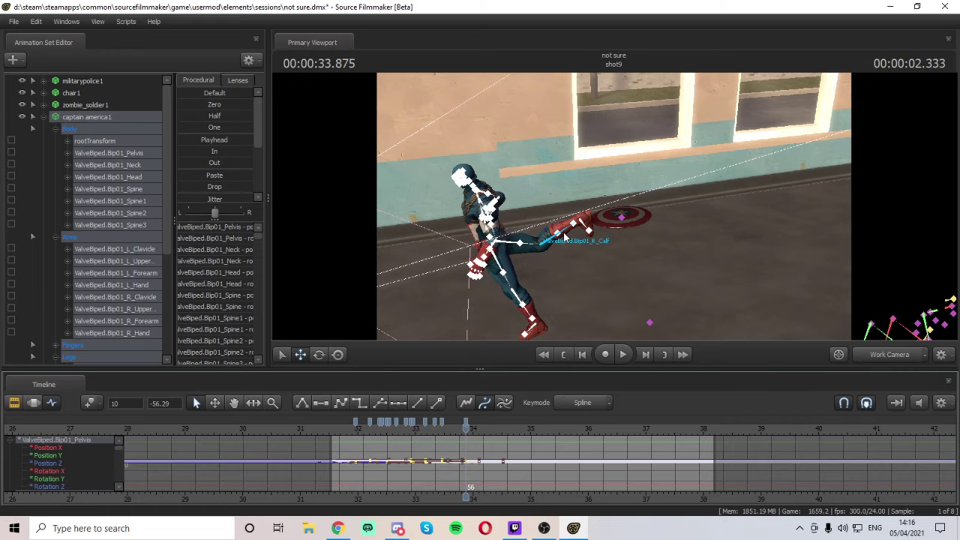
- Nudge the right thigh slightly toward the body at frame 57 and back outward at frame 59 as a recoil
{"action": "left_click", "coordinate": [495, 240]}
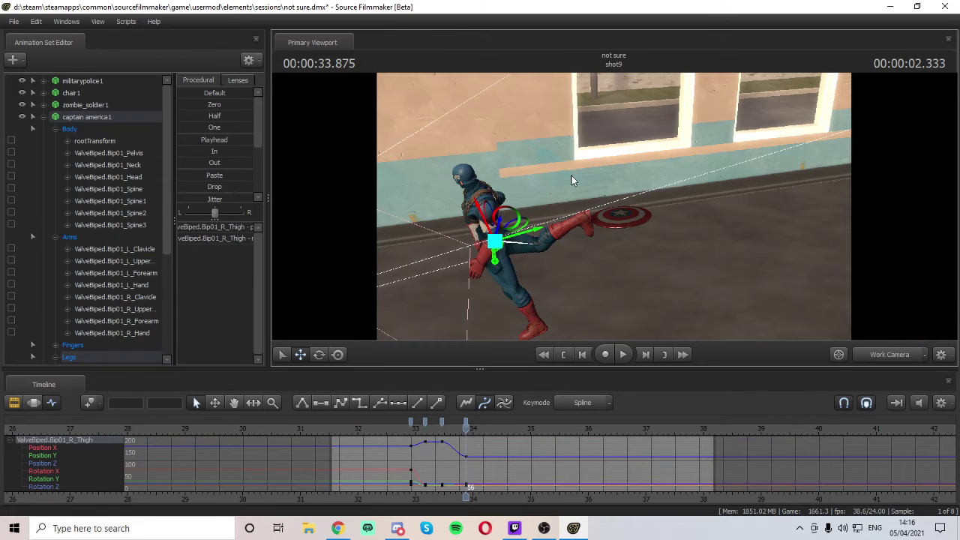
{"action": "left_click_drag", "start_coordinate": [517, 236], "coordinate": [517, 242]}
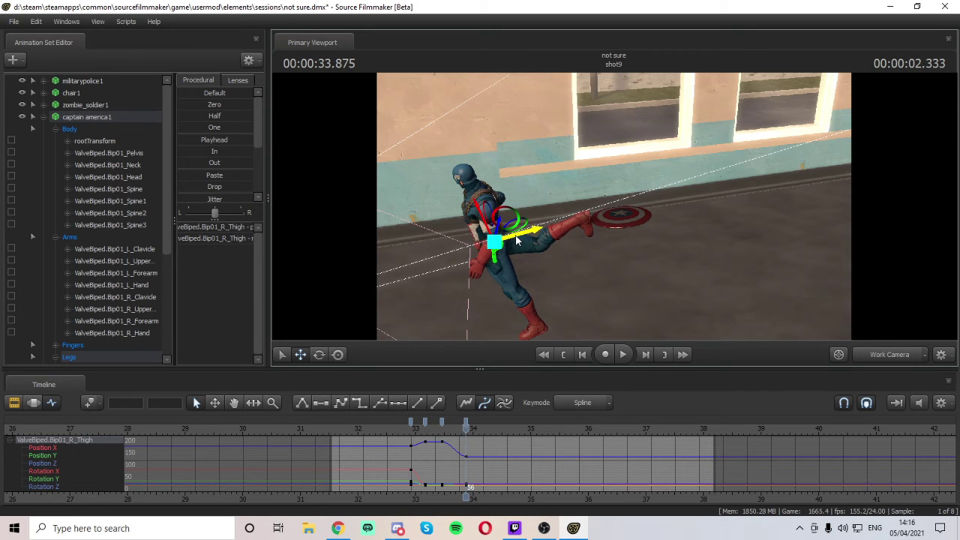
{"action": "key", "text": "Right"}
{"action": "key", "text": "Right"}
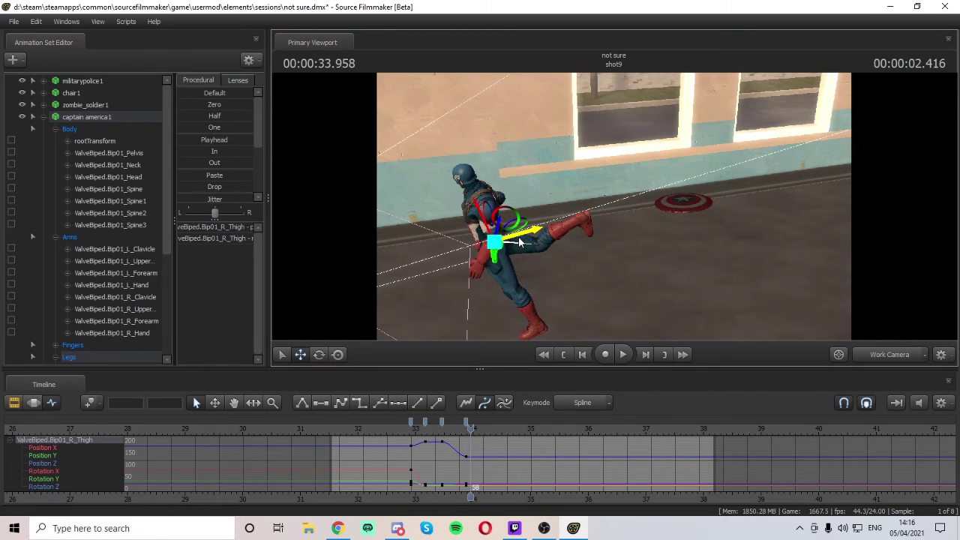
{"action": "key", "text": "Left"}
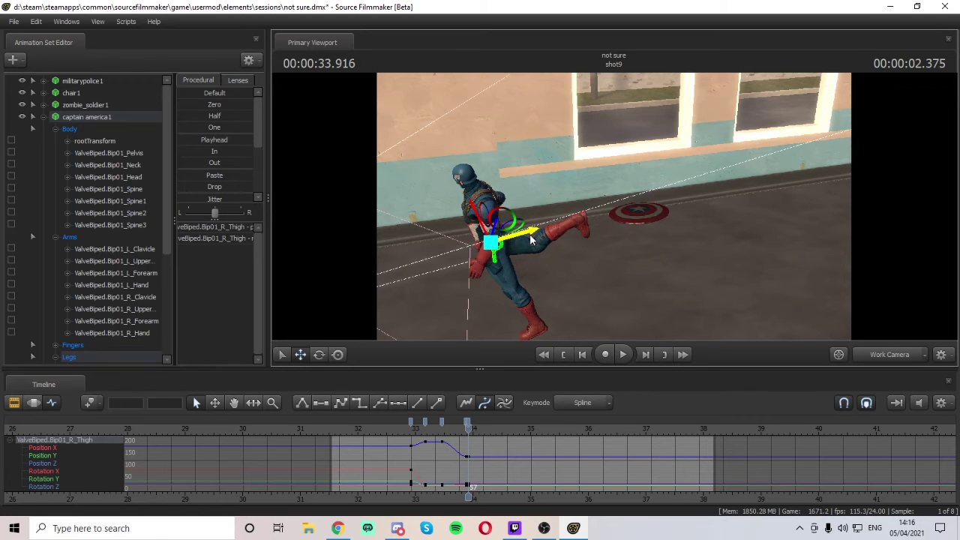
{"action": "key", "text": "Right"}
{"action": "key", "text": "Right"}
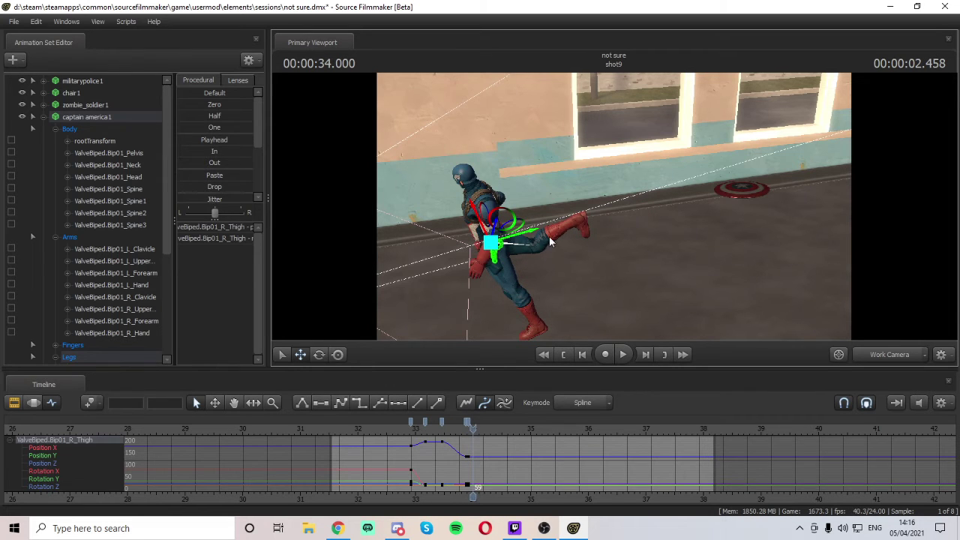
{"action": "left_click_drag", "start_coordinate": [550, 241], "coordinate": [589, 242]}
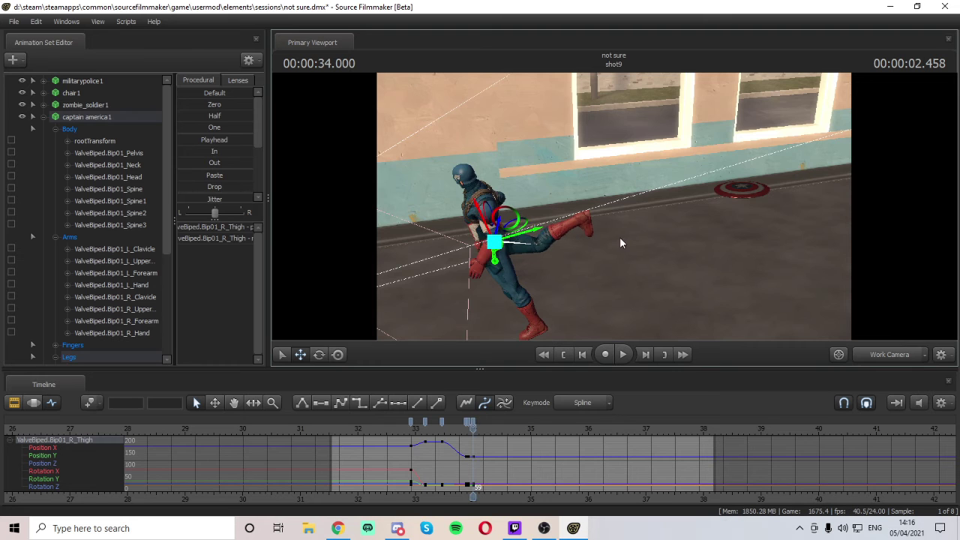
- Step through the frames following the kick to examine the right thigh's recoil and the hold up to frame 70
{"action": "key", "text": "Left"}
{"action": "key", "text": "Left"}
{"action": "key", "text": "Left"}
{"action": "key", "text": "Left"}
{"action": "key", "text": "Right"}
{"action": "key", "text": "Right"}
{"action": "key", "text": "Right"}
{"action": "key", "text": "Right"}
{"action": "key", "text": "Right"}
{"action": "key", "text": "Right"}
{"action": "key", "text": "Right"}
{"action": "key", "text": "Right"}
{"action": "key", "text": "Right"}
{"action": "key", "text": "Right"}
{"action": "key", "text": "Right"}
{"action": "key", "text": "Right"}
{"action": "key", "text": "Right"}
{"action": "key", "text": "Right"}
{"action": "key", "text": "Right"}
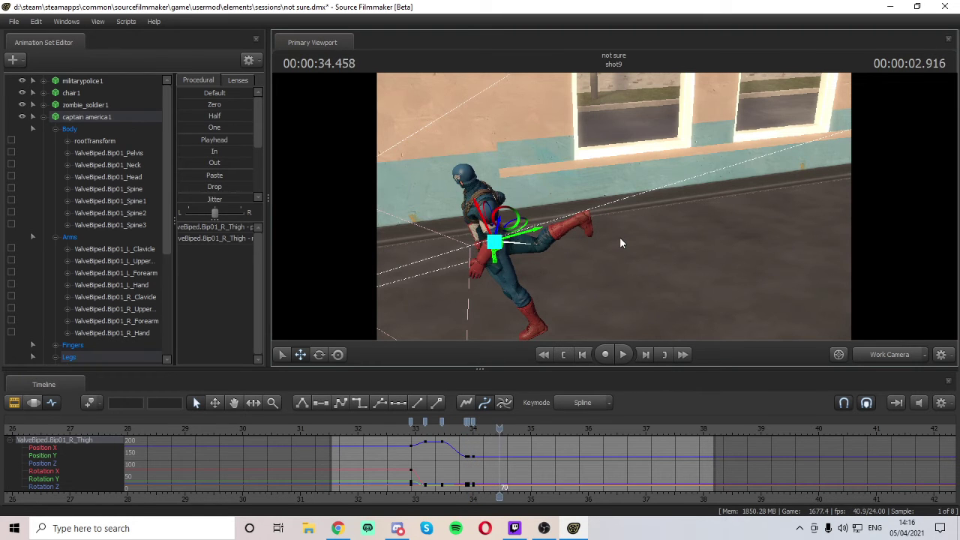
{"action": "key", "text": "Left"}
{"action": "key", "text": "Left"}
{"action": "key", "text": "Left"}
{"action": "key", "text": "Left"}
{"action": "key", "text": "Left"}
{"action": "key", "text": "Left"}
{"action": "key", "text": "Left"}
{"action": "key", "text": "Left"}
{"action": "key", "text": "Left"}
{"action": "key", "text": "Left"}
{"action": "key", "text": "Left"}
- Retime the right thigh's two recoil keyframes to frames 59 and 62
{"action": "scroll", "coordinate": [462, 436], "scroll_direction": "up", "scroll_amount": 5}
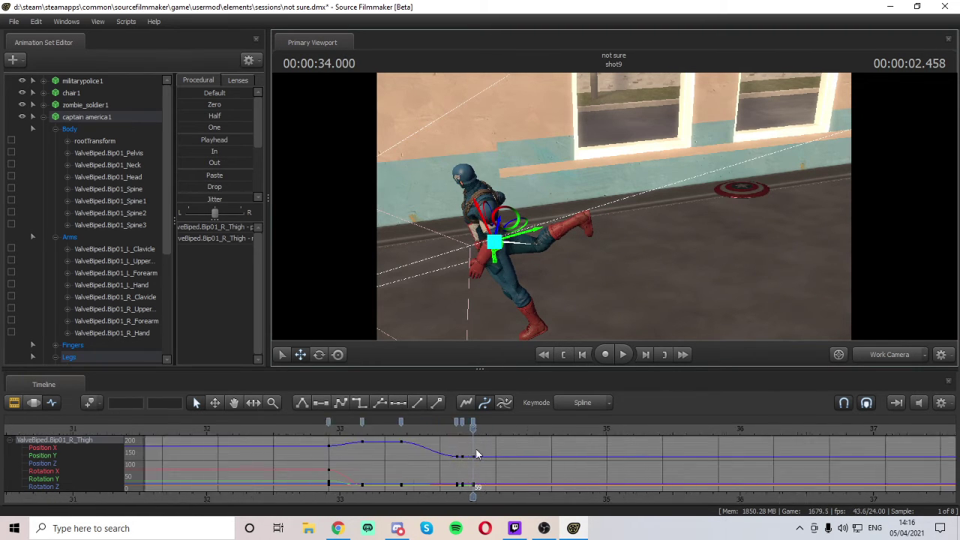
{"action": "left_click_drag", "start_coordinate": [447, 427], "coordinate": [513, 428]}
{"action": "key", "text": "Left"}
{"action": "key", "text": "Left"}
{"action": "key", "text": "Left"}
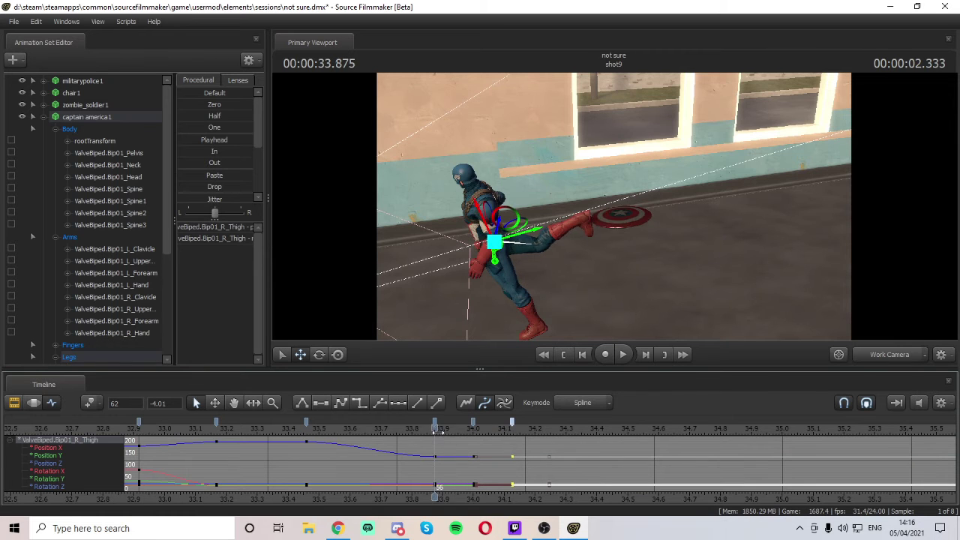
- Play the kick back repeatedly from about frame 56 to check the timing of the thigh's recoil
{"action": "key", "text": "space"}
{"action": "key", "text": "space"}
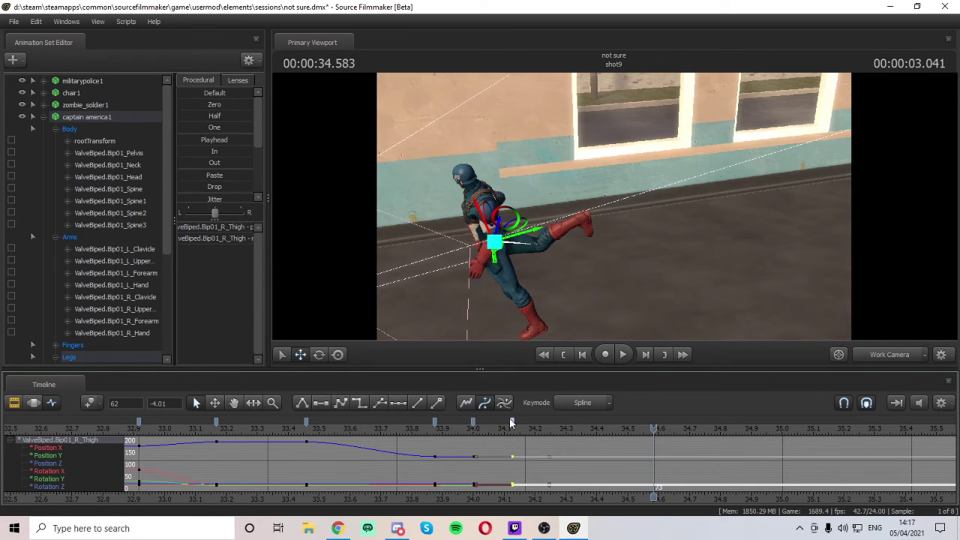
{"action": "left_click_drag", "start_coordinate": [654, 431], "coordinate": [422, 433]}
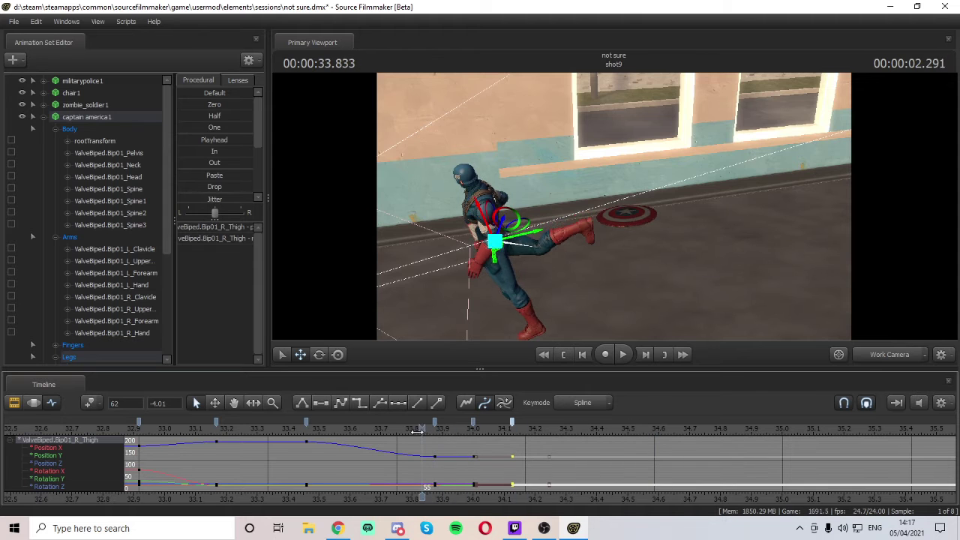
{"action": "key", "text": "space"}
{"action": "key", "text": "space"}
{"action": "left_click_drag", "start_coordinate": [654, 430], "coordinate": [429, 441]}
{"action": "key", "text": "space"}
{"action": "key", "text": "space"}
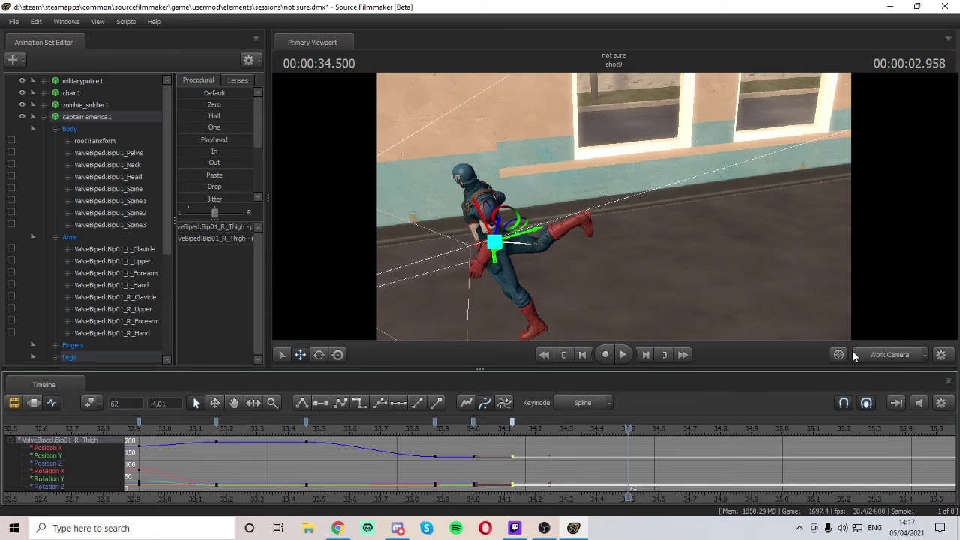
- Hold the right thigh's raised pose with a keyframe at frame 66, and rotate the thigh downward at frame 72
{"action": "left_click_drag", "start_coordinate": [627, 428], "coordinate": [509, 461]}
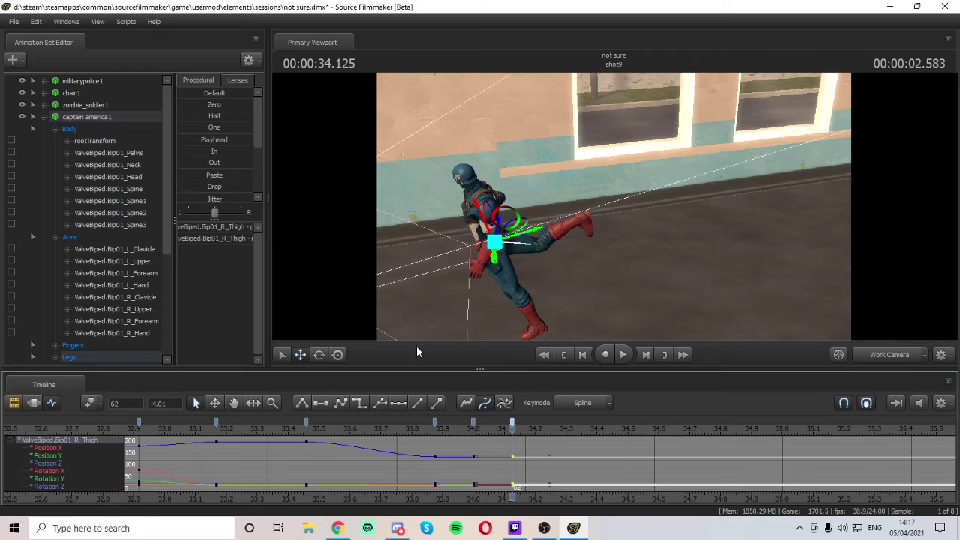
{"action": "left_click", "coordinate": [319, 354]}
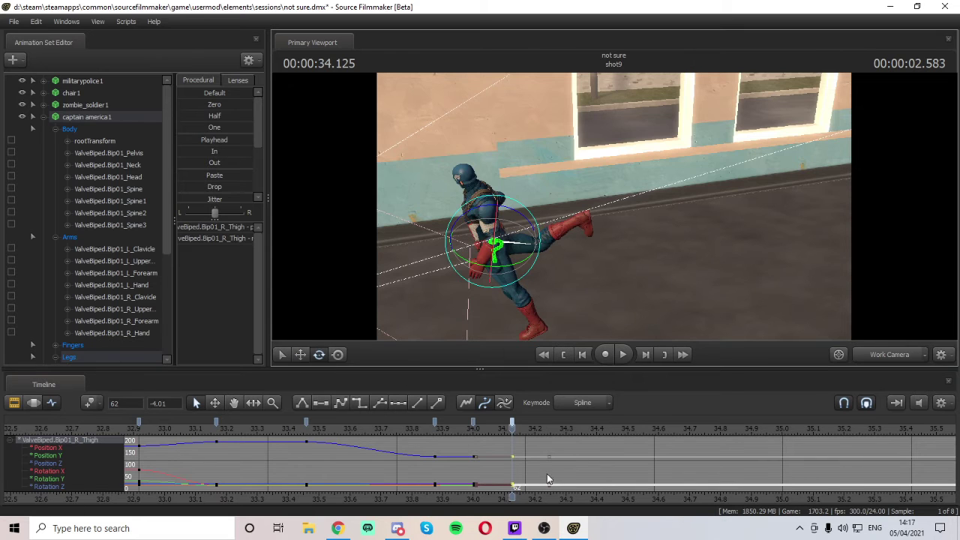
{"action": "scroll", "coordinate": [547, 474], "scroll_direction": "down", "scroll_amount": 5}
{"action": "left_click_drag", "start_coordinate": [513, 429], "coordinate": [539, 432]}
{"action": "left_click_drag", "start_coordinate": [480, 207], "coordinate": [498, 231]}
{"action": "key", "text": "w"}
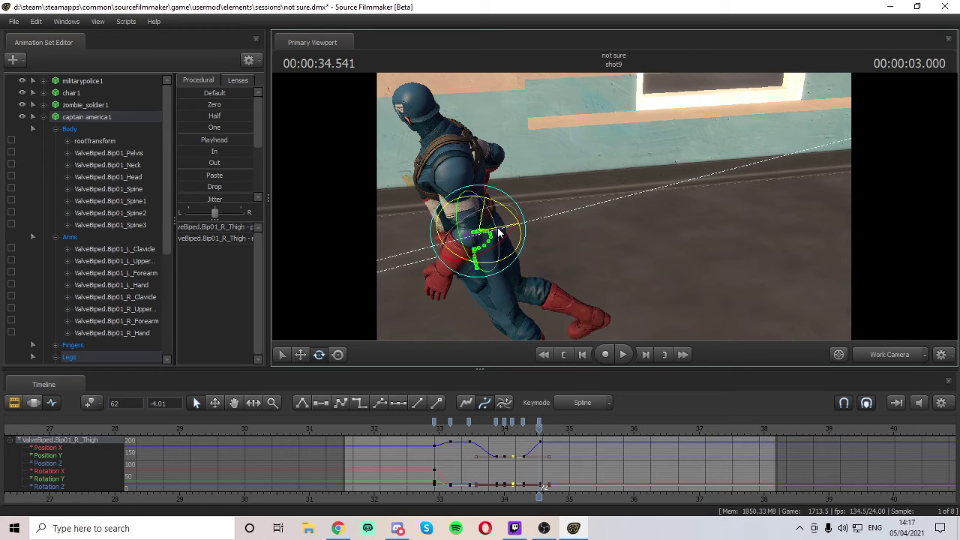
{"action": "left_click_drag", "start_coordinate": [634, 256], "coordinate": [604, 213]}
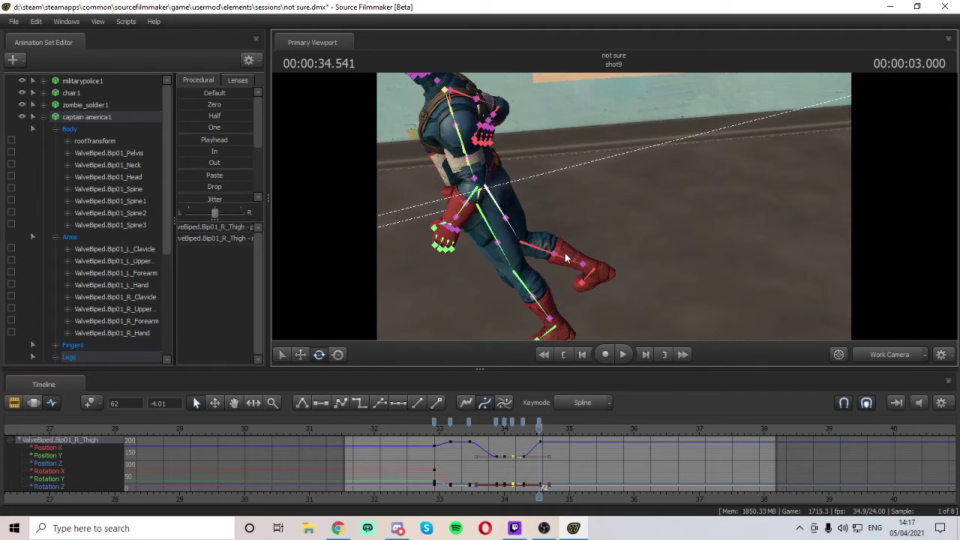
- Hold the right calf's pose with a keyframe at frame 66, and rotate the calf at frame 72 to straighten the leg
{"action": "left_click_drag", "start_coordinate": [538, 429], "coordinate": [523, 429]}
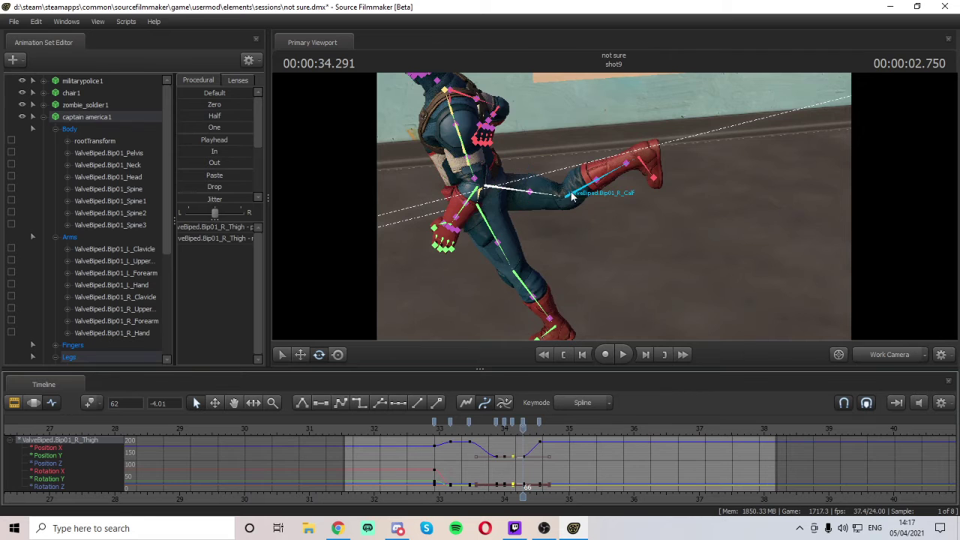
{"action": "left_click", "coordinate": [572, 196]}
{"action": "key", "text": "Right"}
{"action": "key", "text": "Right"}
{"action": "key", "text": "Right"}
{"action": "key", "text": "Right"}
{"action": "key", "text": "Right"}
{"action": "key", "text": "Right"}
{"action": "key", "text": "Right"}
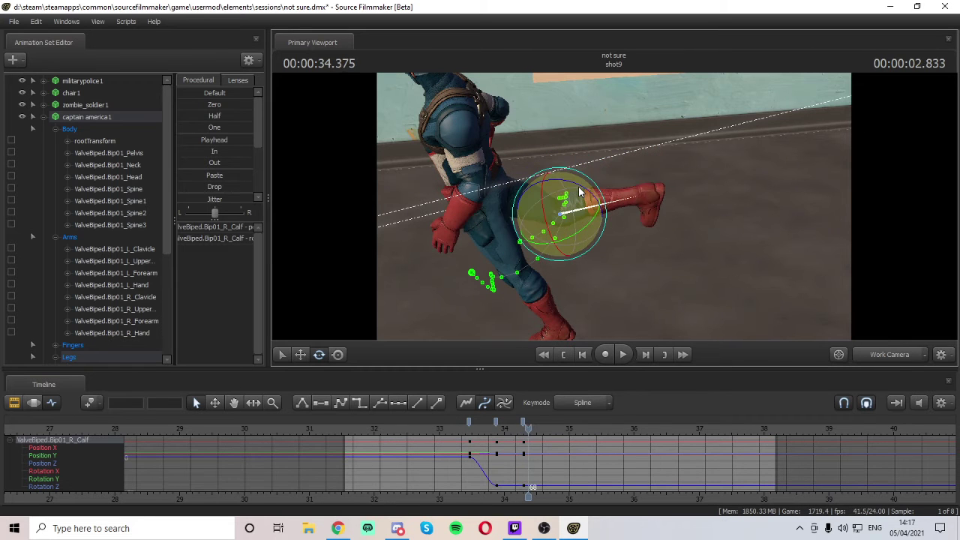
{"action": "key", "text": "Left"}
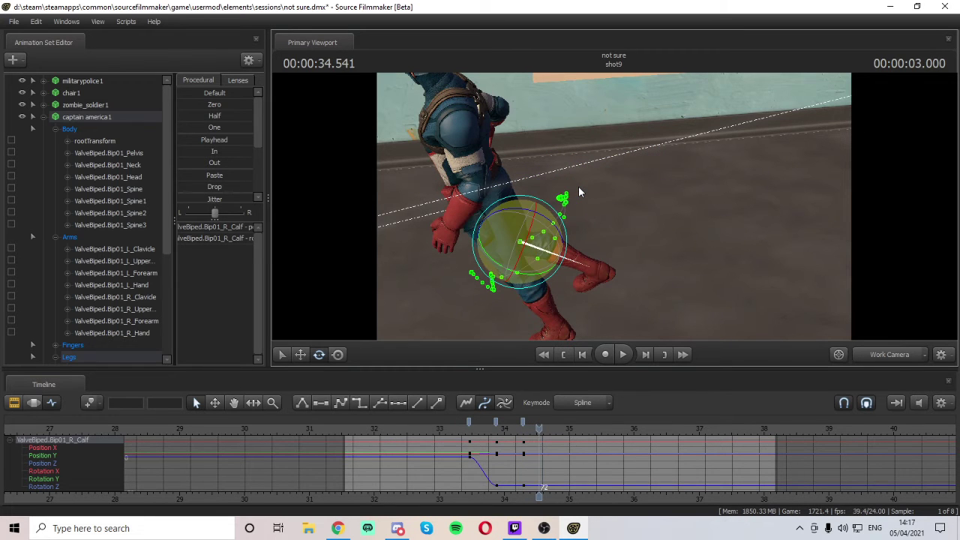
{"action": "key", "text": "Left"}
{"action": "key", "text": "Right"}
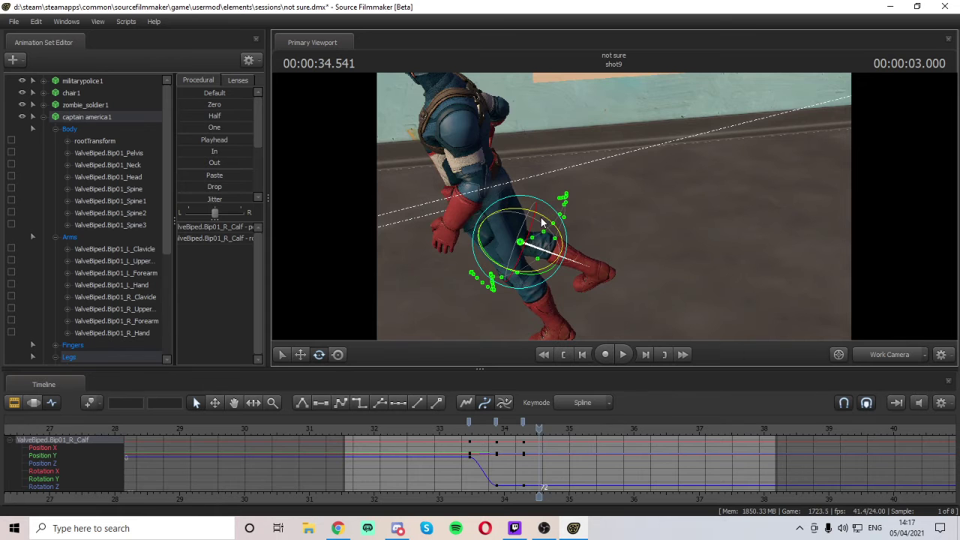
{"action": "left_click_drag", "start_coordinate": [541, 215], "coordinate": [720, 211]}
- Examine the zombie soldier frame by frame between about frames 64 and 72
{"action": "key", "text": "w"}
{"action": "mouse_move", "coordinate": [615, 206]}
{"action": "left_mouse_down"}
{"action": "mouse_move", "coordinate": [617, 188]}
{"action": "mouse_move", "coordinate": [614, 205]}
{"action": "left_mouse_up"}
{"action": "key", "text": "Left"}
{"action": "key", "text": "Left"}
{"action": "key", "text": "Left"}
{"action": "key", "text": "Left"}
{"action": "key", "text": "Left"}
{"action": "key", "text": "Left"}
{"action": "key", "text": "Left"}
{"action": "key", "text": "Left"}
{"action": "key", "text": "Left"}
{"action": "key", "text": "Left"}
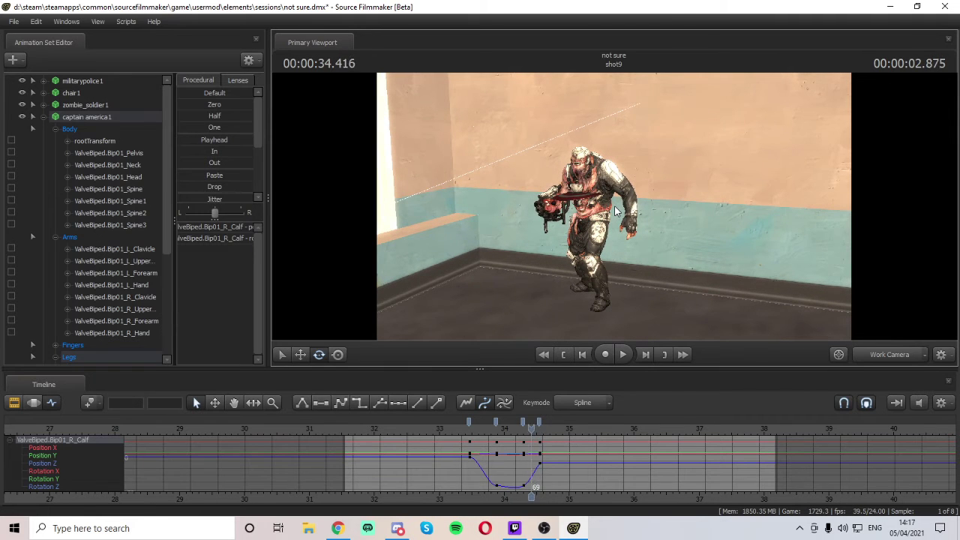
{"action": "key", "text": "Right"}
{"action": "key", "text": "Right"}
{"action": "key", "text": "Right"}
{"action": "key", "text": "Right"}
{"action": "key", "text": "Right"}
{"action": "key", "text": "Right"}
{"action": "key", "text": "Right"}
{"action": "key", "text": "Left"}
{"action": "key", "text": "Left"}
{"action": "key", "text": "Right"}
{"action": "key", "text": "Right"}
{"action": "key", "text": "Left"}
{"action": "key", "text": "Left"}
{"action": "key", "text": "Left"}
{"action": "key", "text": "Left"}
{"action": "key", "text": "Left"}
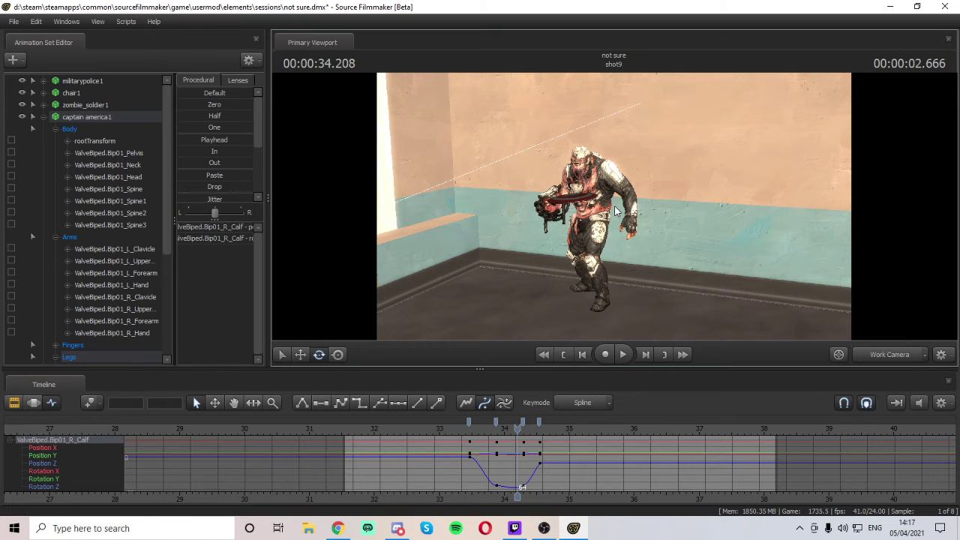
{"action": "key", "text": "Right"}
{"action": "key", "text": "Right"}
{"action": "key", "text": "Right"}
{"action": "key", "text": "Right"}
{"action": "key", "text": "Right"}
{"action": "key", "text": "Right"}
{"action": "key", "text": "Right"}
{"action": "key", "text": "Right"}
- Select Captain America's pelvis and step between frames 56 and 72 to examine the right leg's return from the kick
{"action": "left_click_drag", "start_coordinate": [643, 185], "coordinate": [645, 222]}
{"action": "key", "text": "ctrl"}
{"action": "left_click_drag", "start_coordinate": [742, 243], "coordinate": [759, 242]}
{"action": "mouse_move", "coordinate": [604, 195]}
{"action": "left_mouse_down"}
{"action": "mouse_move", "coordinate": [633, 215]}
{"action": "mouse_move", "coordinate": [596, 213]}
{"action": "mouse_move", "coordinate": [613, 212]}
{"action": "left_mouse_up"}
{"action": "left_click", "coordinate": [661, 214]}
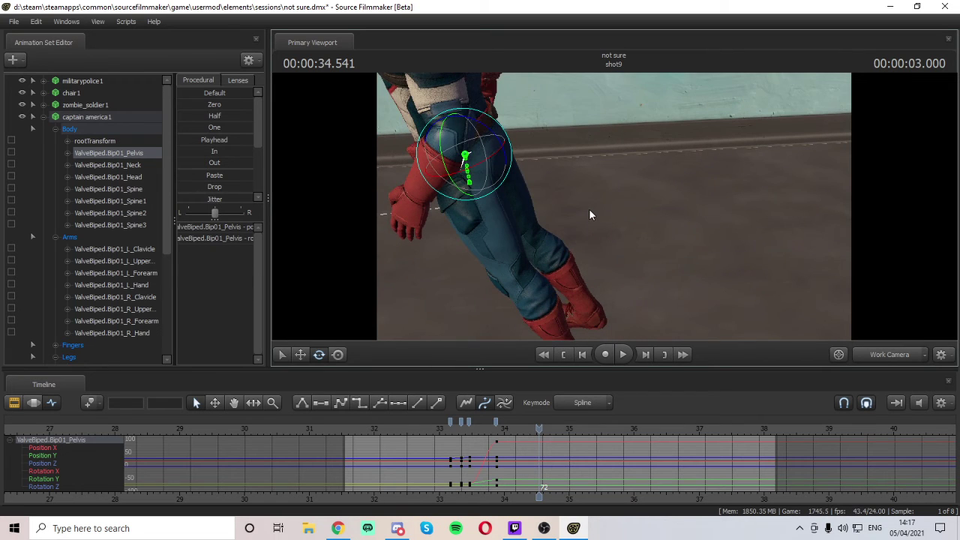
{"action": "key", "text": "Left"}
{"action": "key", "text": "Left"}
{"action": "key", "text": "Left"}
{"action": "key", "text": "Left"}
{"action": "key", "text": "Left"}
{"action": "key", "text": "Left"}
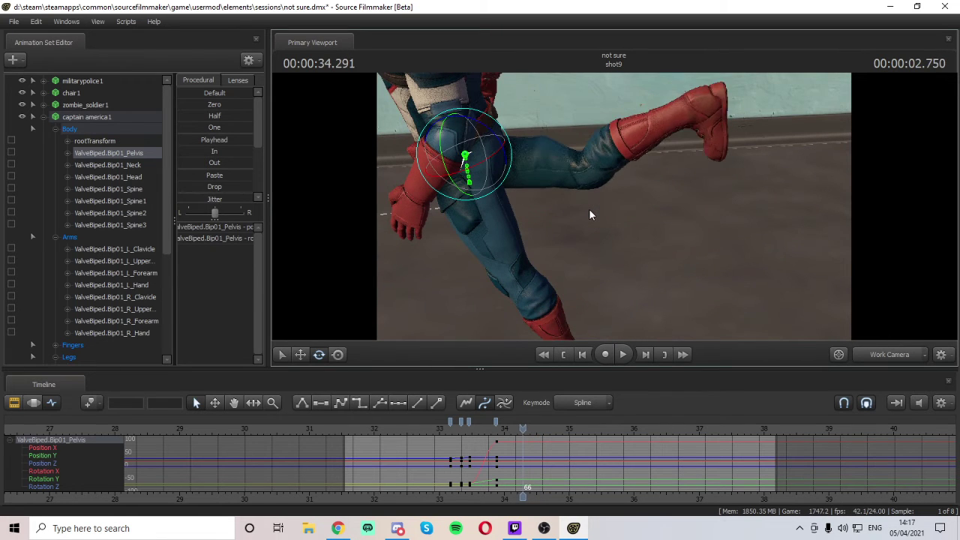
{"action": "key", "text": "Left"}
{"action": "key", "text": "Left"}
{"action": "key", "text": "Left"}
{"action": "key", "text": "Left"}
{"action": "key", "text": "Left"}
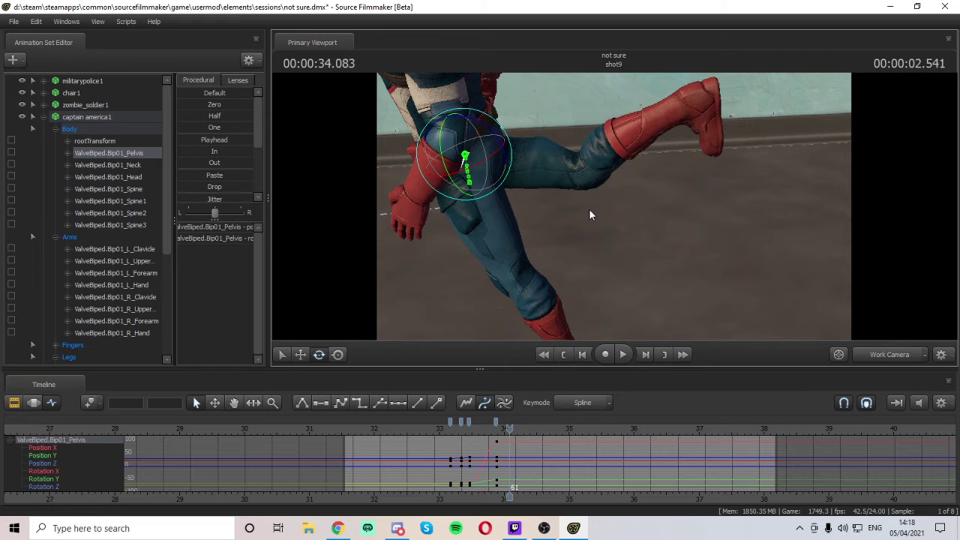
{"action": "key", "text": "Left"}
{"action": "key", "text": "Left"}
{"action": "key", "text": "Left"}
{"action": "key", "text": "Left"}
{"action": "key", "text": "Left"}
{"action": "key", "text": "Right"}
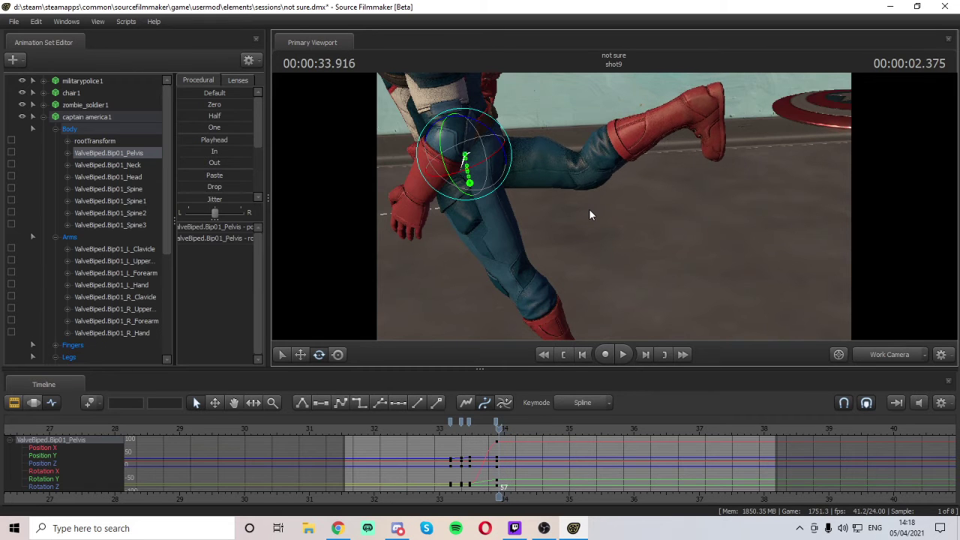
{"action": "key", "text": "Right"}
{"action": "key", "text": "Right"}
{"action": "key", "text": "Right"}
{"action": "key", "text": "Right"}
{"action": "key", "text": "Right"}
{"action": "key", "text": "Right"}
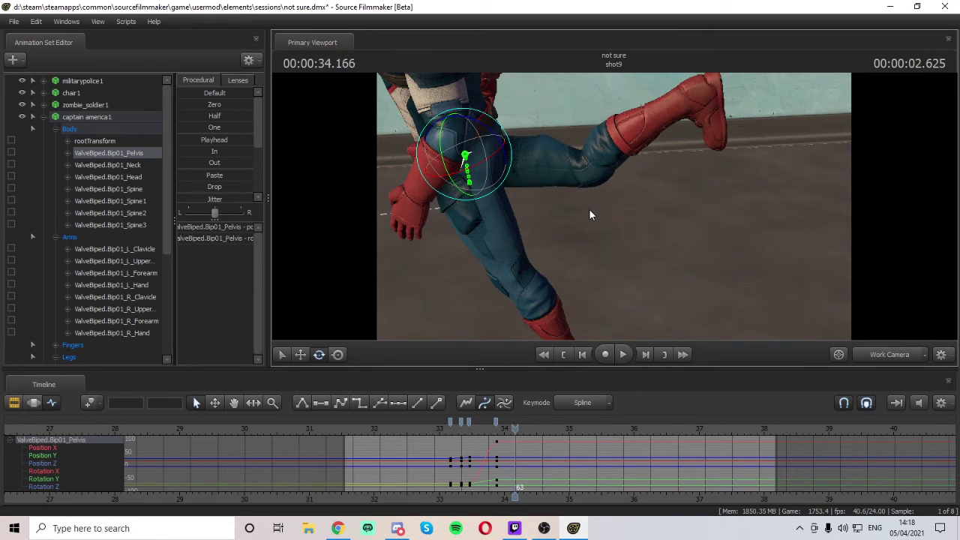
{"action": "key", "text": "Right"}
{"action": "key", "text": "Right"}
{"action": "key", "text": "Right"}
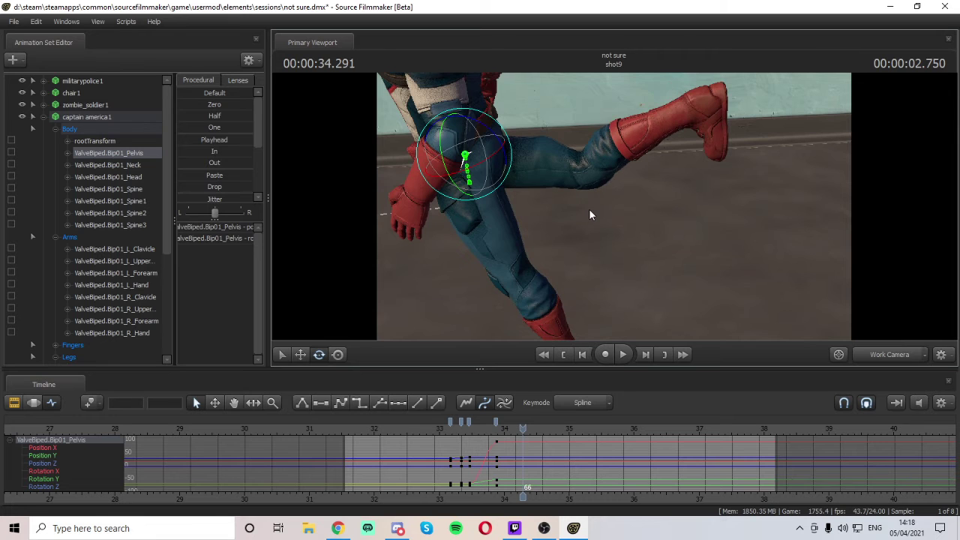
- Hold the pelvis pose with a keyframe at frame 66, and rotate the pelvis at frame 72 to turn the body and level both feet
{"action": "key", "text": "Right"}
{"action": "key", "text": "Right"}
{"action": "key", "text": "Right"}
{"action": "key", "text": "Right"}
{"action": "key", "text": "Right"}
{"action": "key", "text": "Right"}
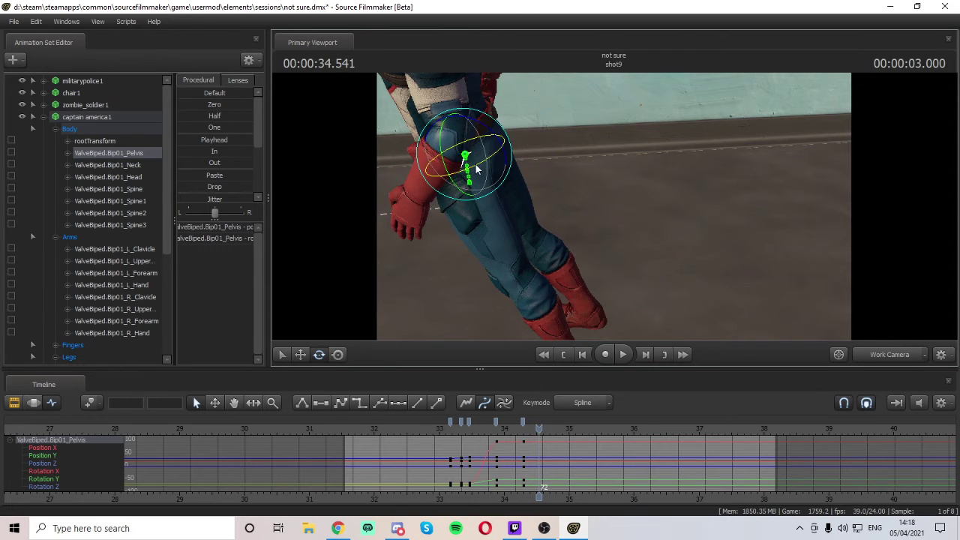
{"action": "left_click_drag", "start_coordinate": [476, 167], "coordinate": [464, 147]}
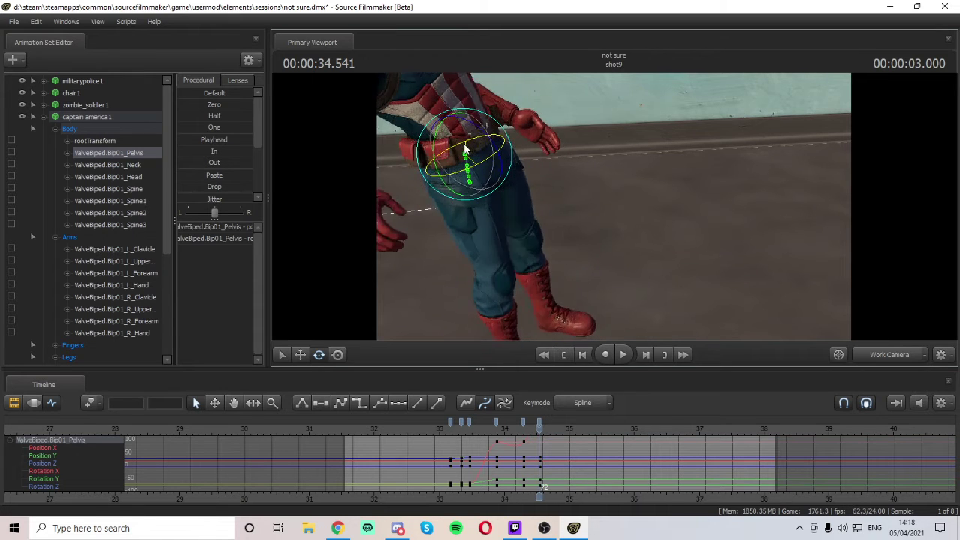
{"action": "middle_click_drag", "start_coordinate": [464, 150], "coordinate": [432, 161]}
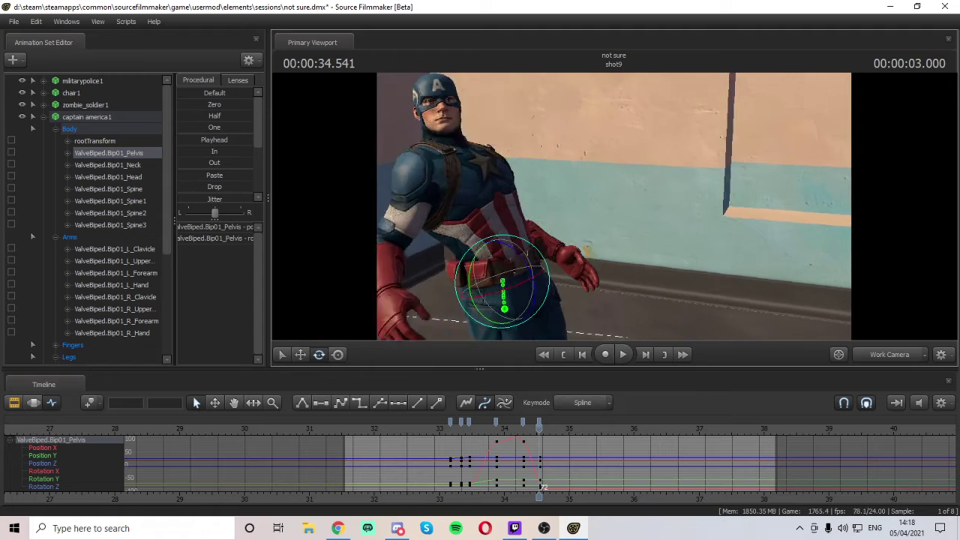
{"action": "left_click_drag", "start_coordinate": [525, 255], "coordinate": [520, 260]}
{"action": "left_click_drag", "start_coordinate": [468, 243], "coordinate": [472, 256]}
{"action": "left_click_drag", "start_coordinate": [598, 218], "coordinate": [618, 200]}
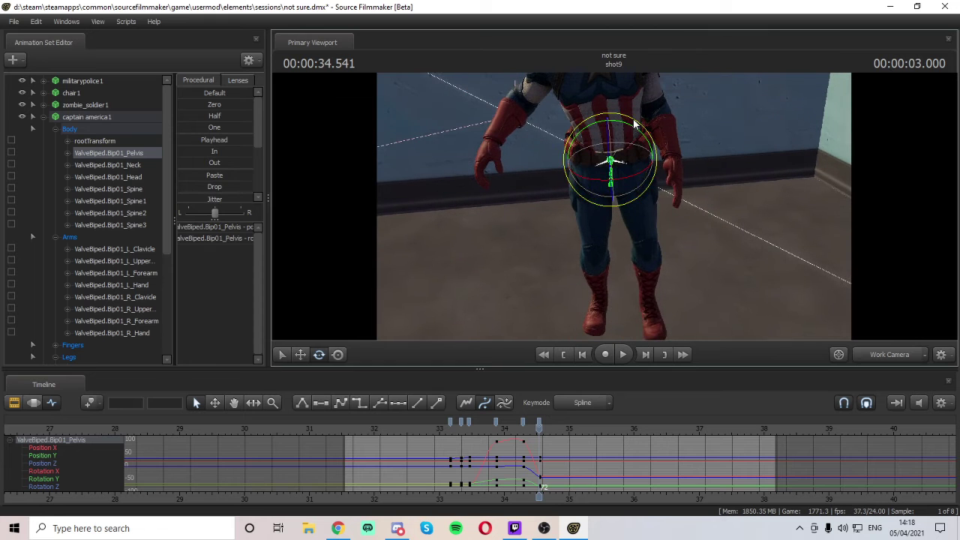
{"action": "left_click_drag", "start_coordinate": [628, 124], "coordinate": [629, 126]}
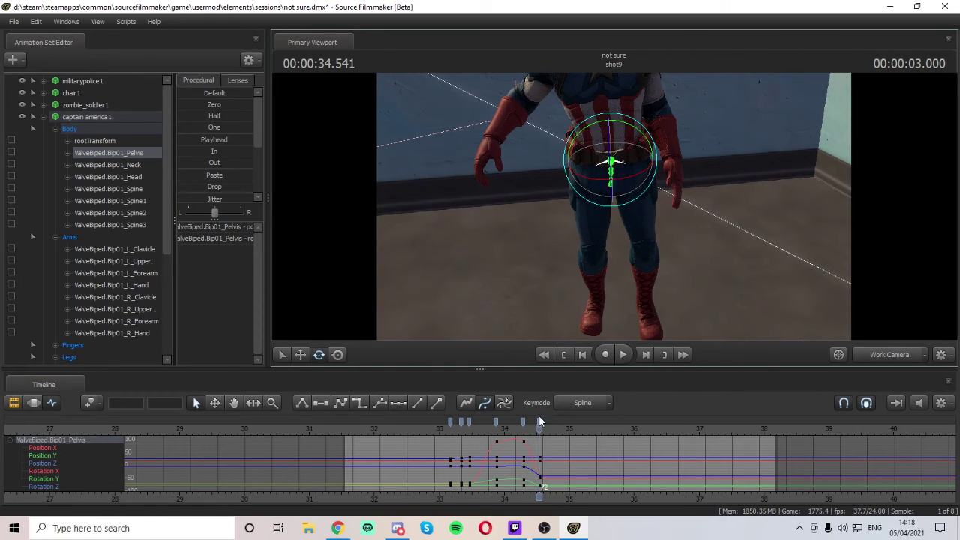
- Move the pelvis vertically at frame 78 to adjust Captain America's standing height
{"action": "left_click_drag", "start_coordinate": [540, 429], "coordinate": [555, 427]}
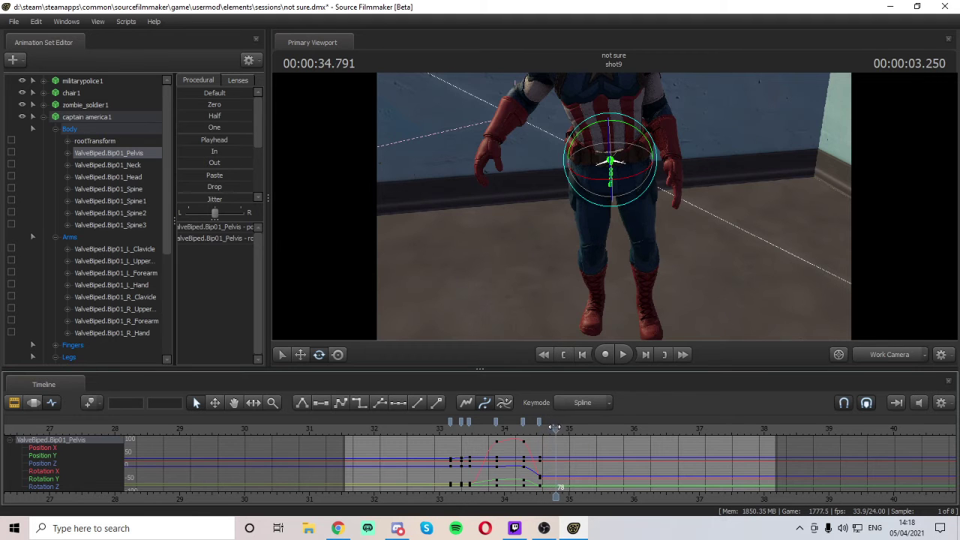
{"action": "left_click", "coordinate": [301, 355]}
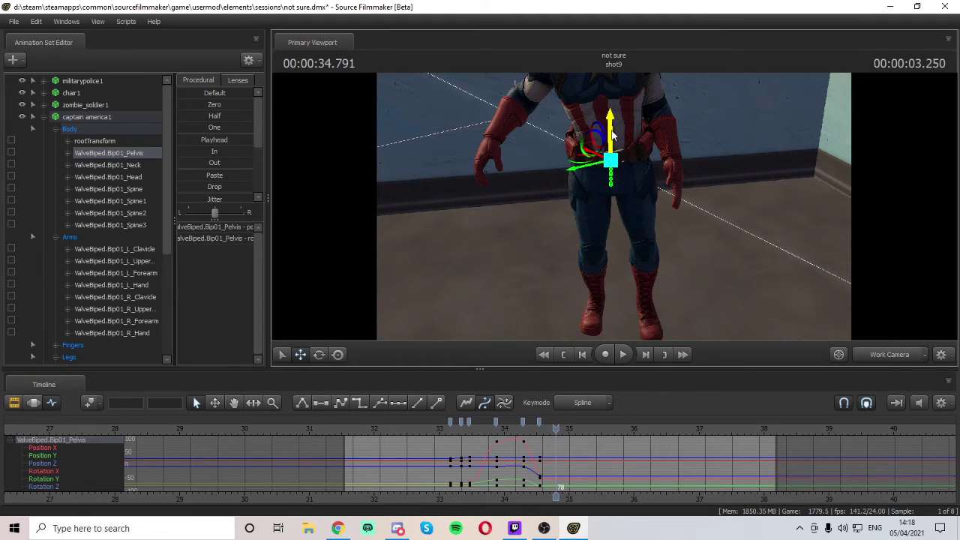
{"action": "left_click_drag", "start_coordinate": [611, 139], "coordinate": [616, 197]}
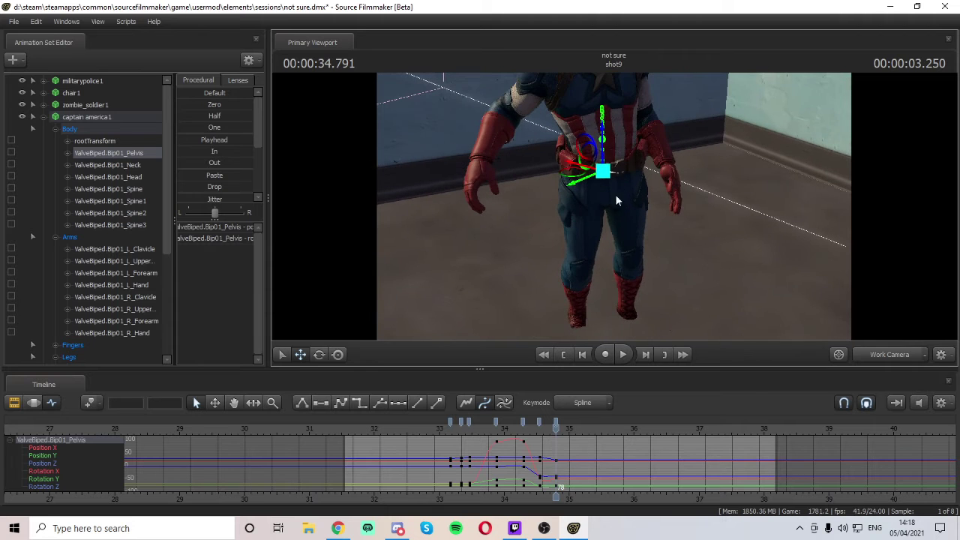
{"action": "mouse_move", "coordinate": [606, 144]}
{"action": "left_mouse_down"}
{"action": "mouse_move", "coordinate": [606, 118]}
{"action": "mouse_move", "coordinate": [603, 130]}
{"action": "left_mouse_up"}
{"action": "key", "text": "w"}
{"action": "left_click_drag", "start_coordinate": [705, 244], "coordinate": [700, 264]}
{"action": "key", "text": "s"}
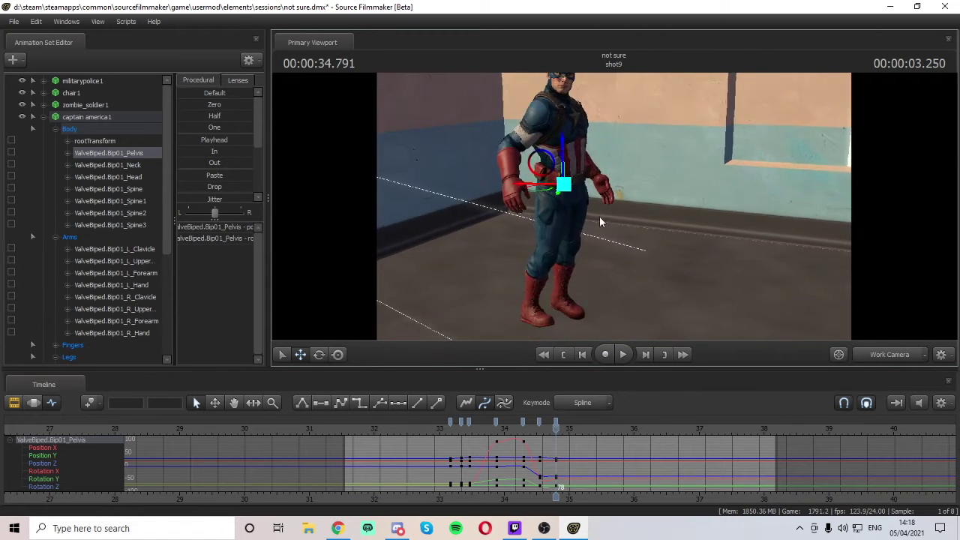
- Rotate the pelvis at frame 78 to turn and straighten Captain America's standing pose
{"action": "left_click", "coordinate": [319, 355]}
{"action": "left_click_drag", "start_coordinate": [577, 159], "coordinate": [613, 201]}
{"action": "key", "text": "d"}
{"action": "key", "text": "w"}
{"action": "key", "text": "d"}
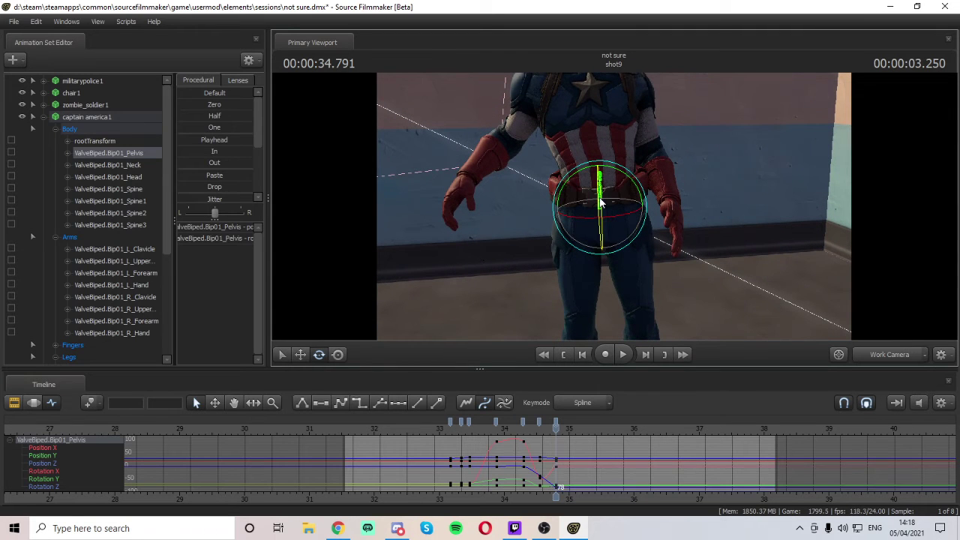
{"action": "left_click_drag", "start_coordinate": [611, 185], "coordinate": [591, 197]}
{"action": "key", "text": "a"}
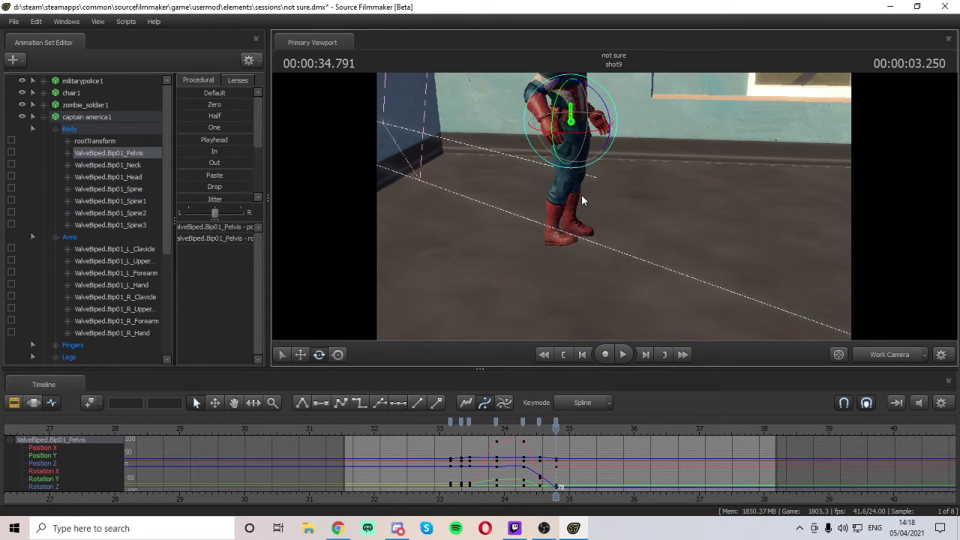
- Select all of Captain America's controls and their keyframes across the animated part of shot9
{"action": "left_click", "coordinate": [564, 191]}
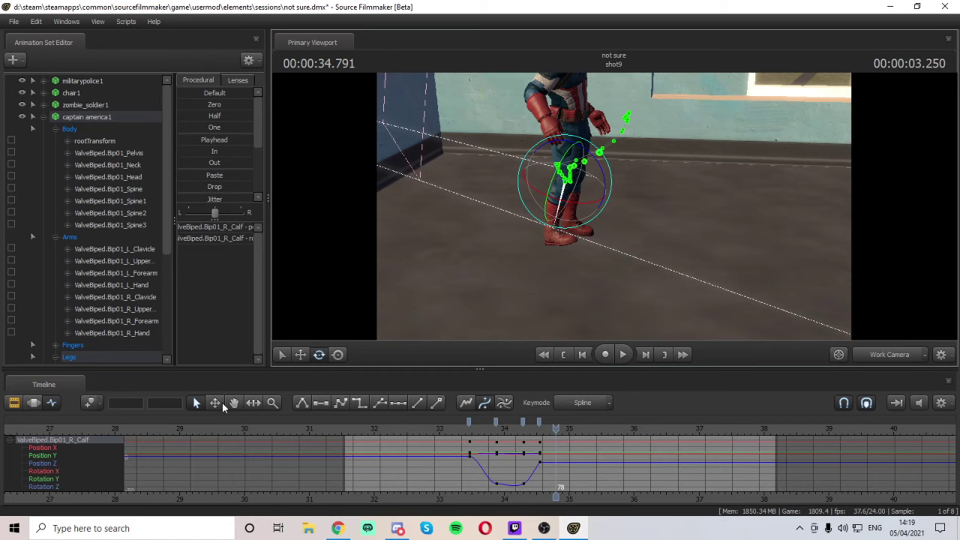
{"action": "left_click", "coordinate": [90, 117]}
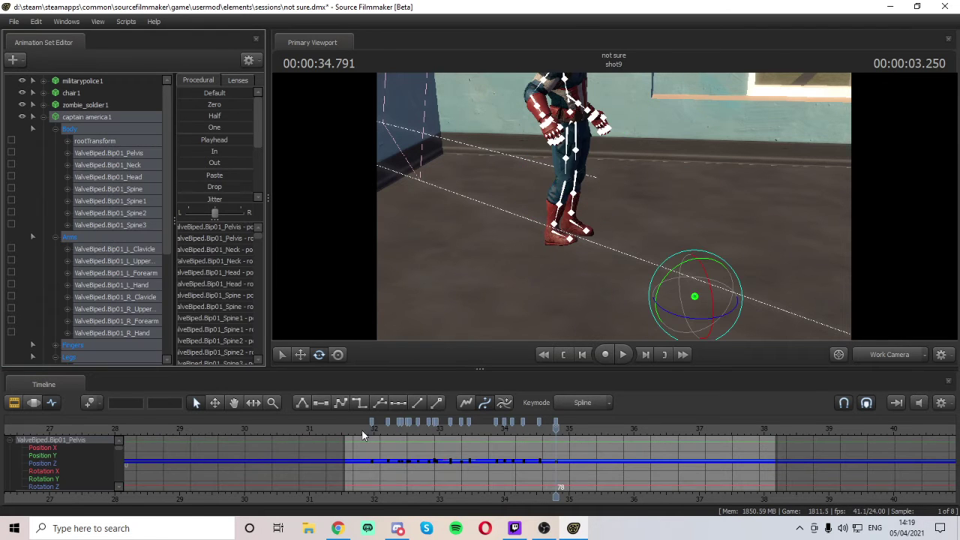
{"action": "left_click_drag", "start_coordinate": [556, 430], "coordinate": [338, 490]}
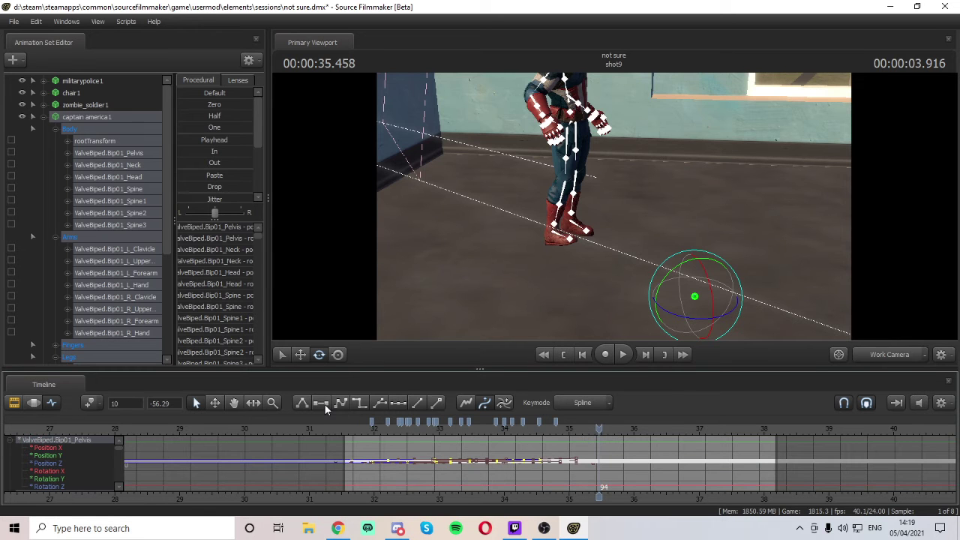
- Play Captain America's animation through the kick to frame 85 and examine the final standing pose
{"action": "left_click_drag", "start_coordinate": [600, 434], "coordinate": [405, 434]}
{"action": "key", "text": "space"}
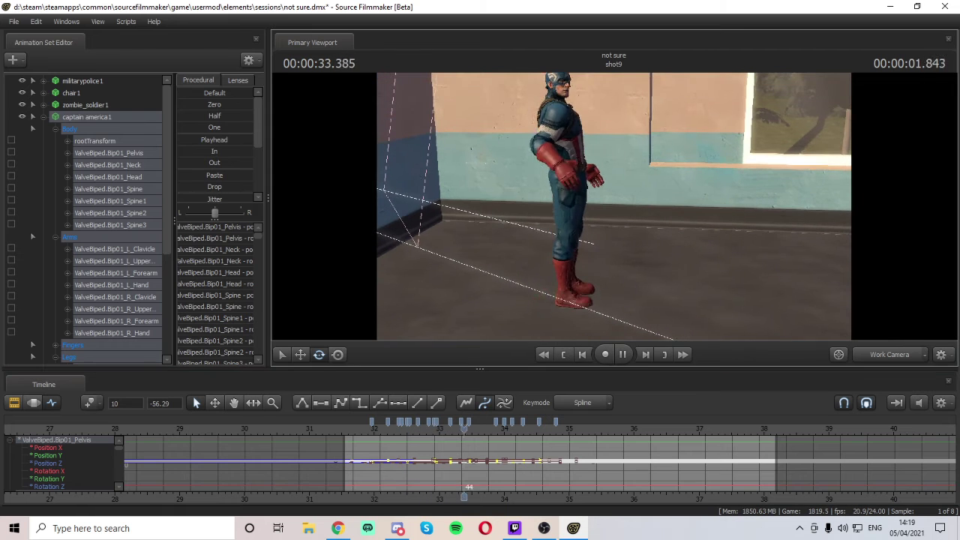
{"action": "key", "text": "space"}
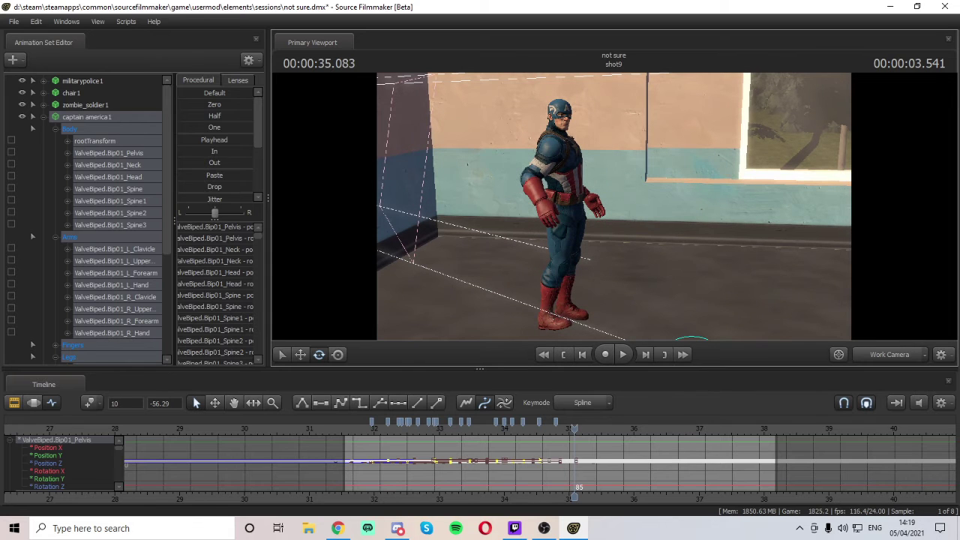
{"action": "left_click_drag", "start_coordinate": [615, 212], "coordinate": [626, 209]}
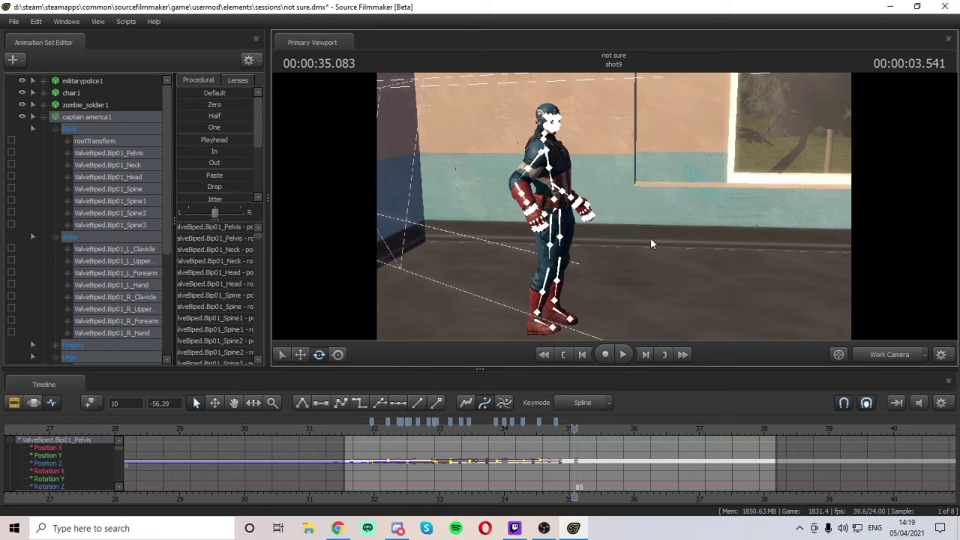
- Switch to Google Images in Chrome and examine the Gfycat clip among the "cap shield throw GIF" results as motion reference
{"action": "left_click_drag", "start_coordinate": [744, 1], "coordinate": [538, 5]}
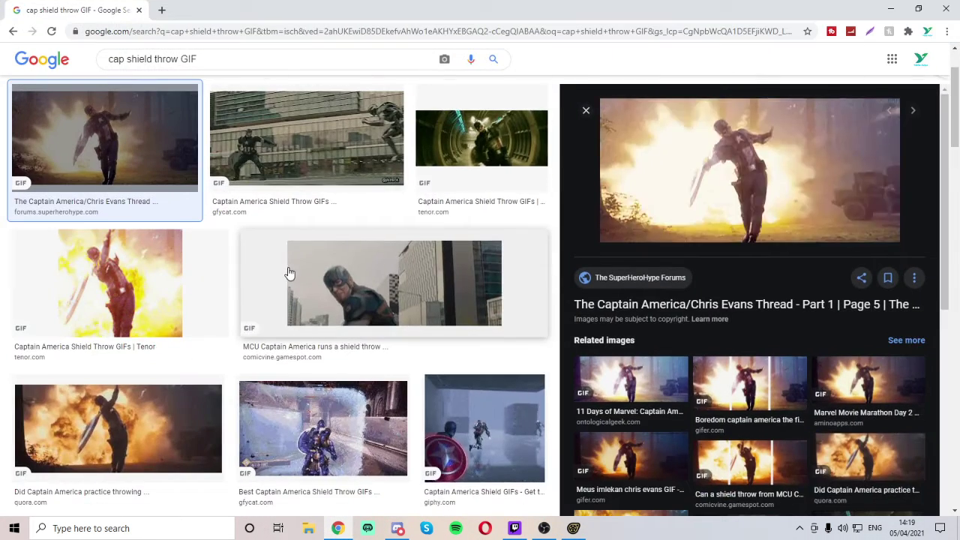
{"action": "scroll", "coordinate": [289, 240], "scroll_direction": "up", "scroll_amount": 2}
{"action": "left_click", "coordinate": [289, 228]}
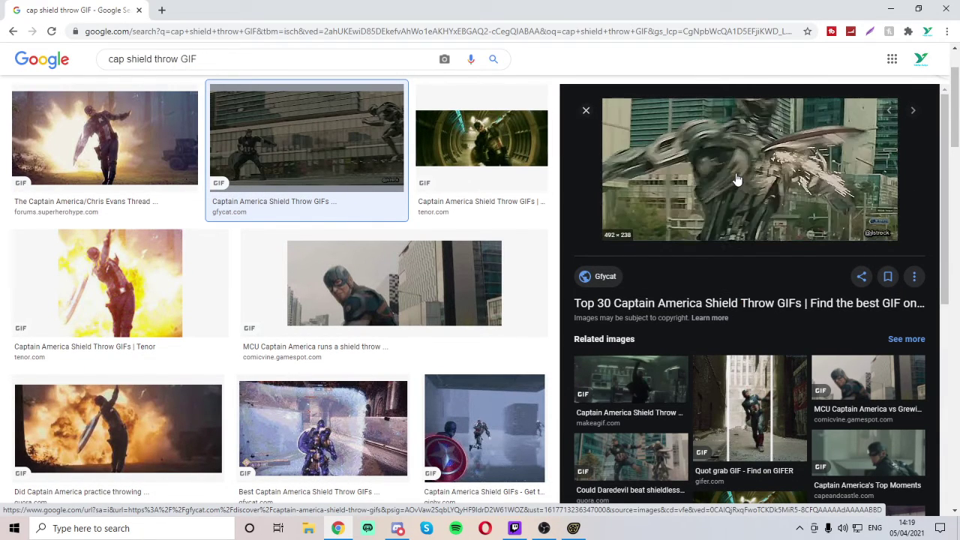
{"action": "scroll", "coordinate": [375, 244], "scroll_direction": "down", "scroll_amount": 4}
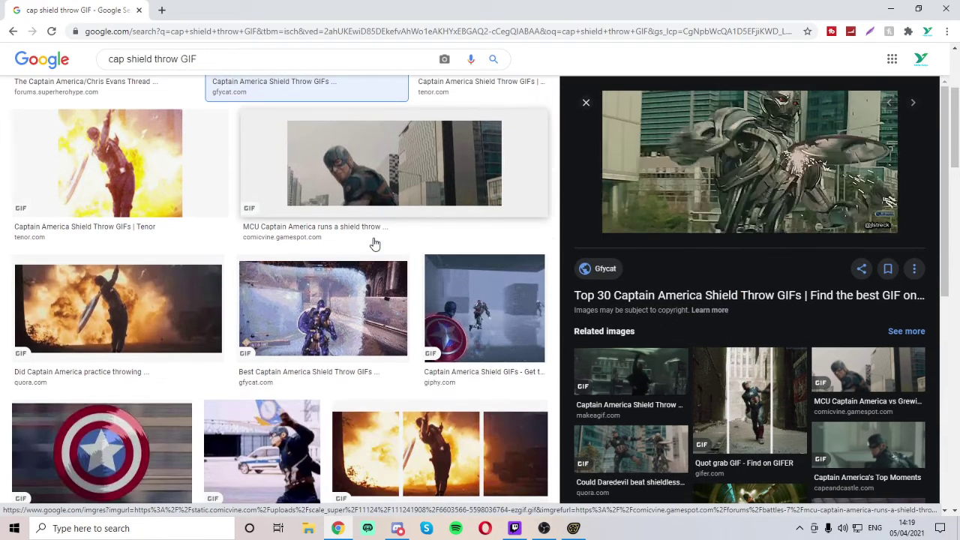
{"action": "scroll", "coordinate": [323, 357], "scroll_direction": "down", "scroll_amount": 4}
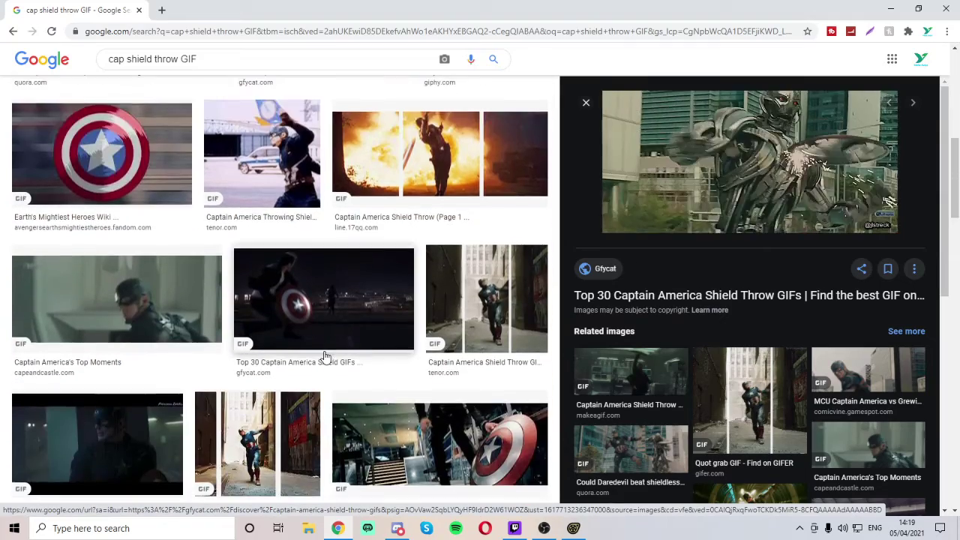
{"action": "scroll", "coordinate": [327, 354], "scroll_direction": "up", "scroll_amount": 8}
{"action": "scroll", "coordinate": [327, 354], "scroll_direction": "up", "scroll_amount": 2}
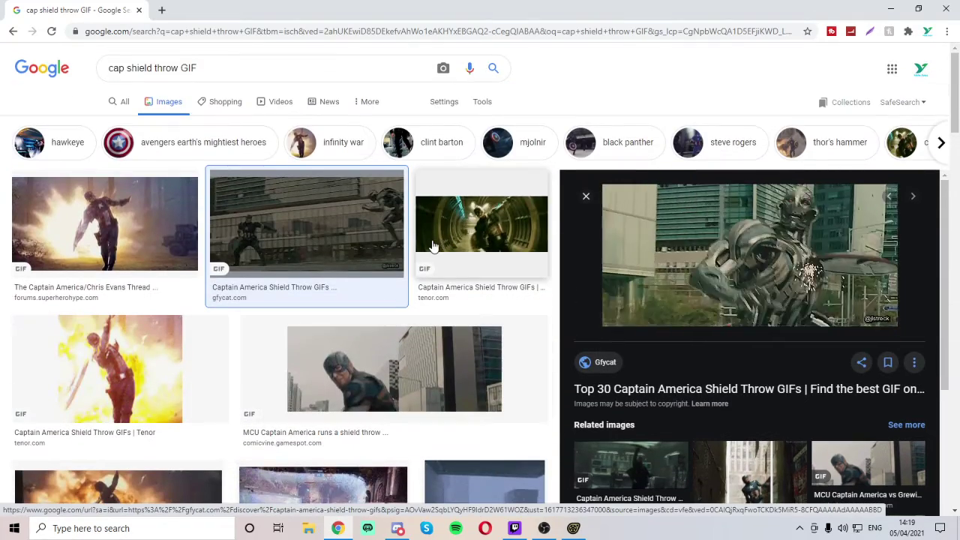
- Browse further shield GIFs and preview the magnetic return clip and the Captain America vs Hela clip
{"action": "scroll", "coordinate": [430, 249], "scroll_direction": "down", "scroll_amount": 4}
{"action": "scroll", "coordinate": [430, 249], "scroll_direction": "down", "scroll_amount": 8}
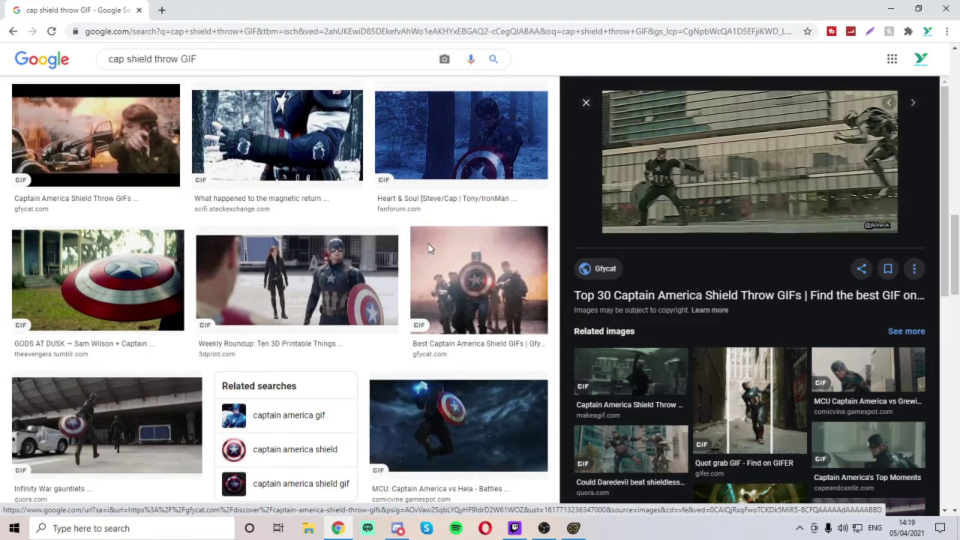
{"action": "left_click", "coordinate": [319, 147]}
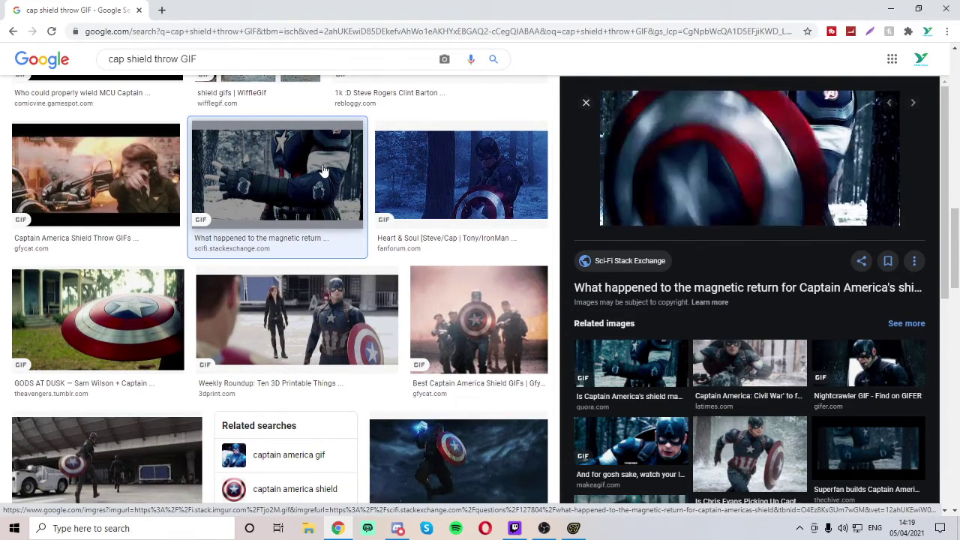
{"action": "scroll", "coordinate": [292, 248], "scroll_direction": "down", "scroll_amount": 1}
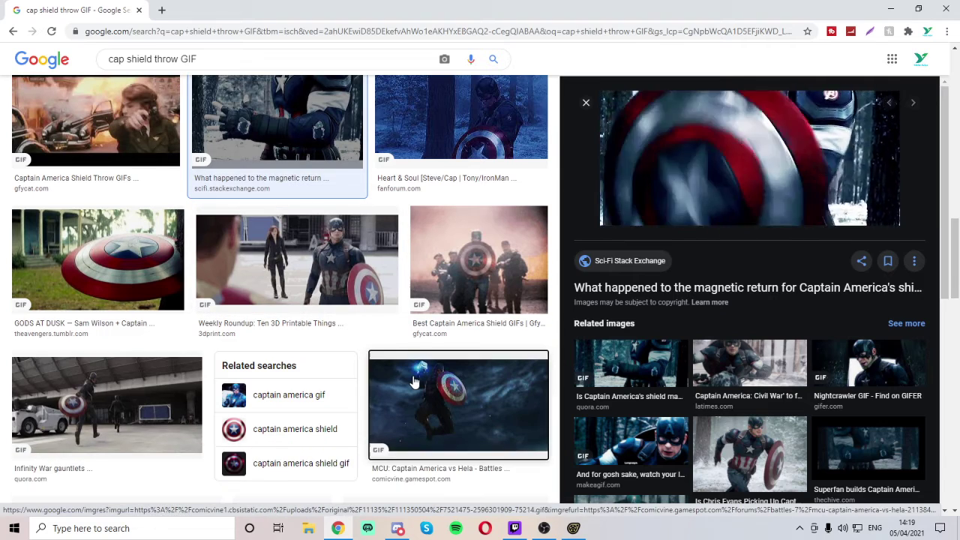
{"action": "left_click", "coordinate": [413, 383]}
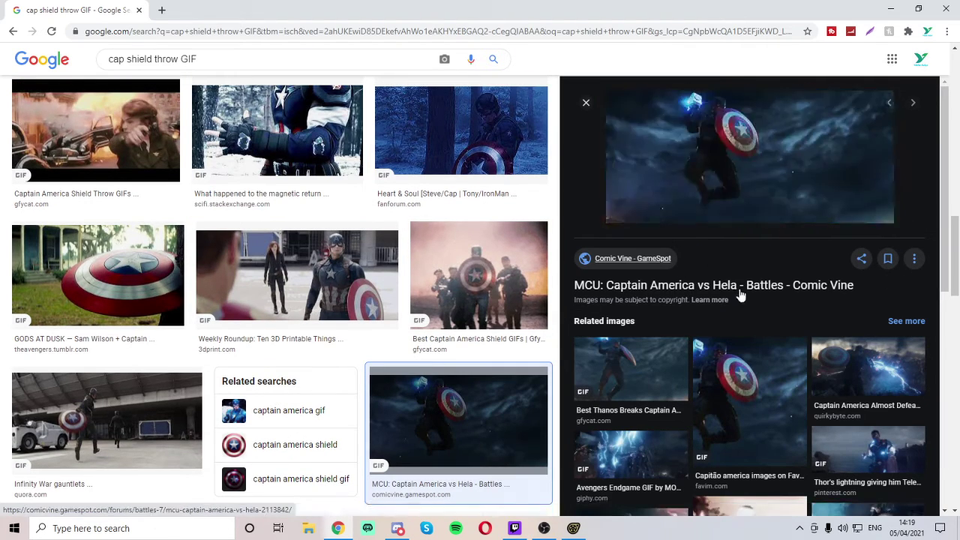
- Preview the GODS AT DUSK shield GIF and the related Sam Wilson image, and look through its related images
{"action": "left_click", "coordinate": [142, 283]}
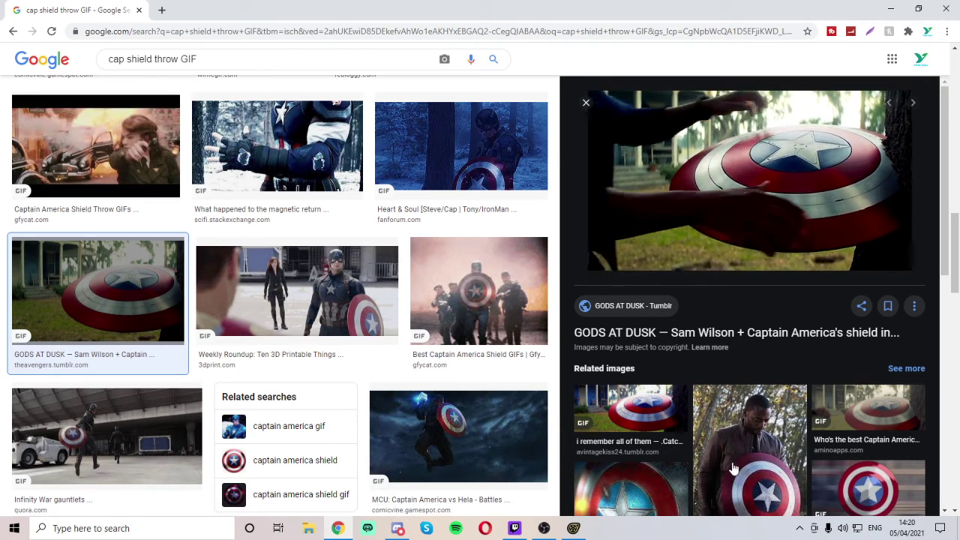
{"action": "left_click", "coordinate": [759, 448]}
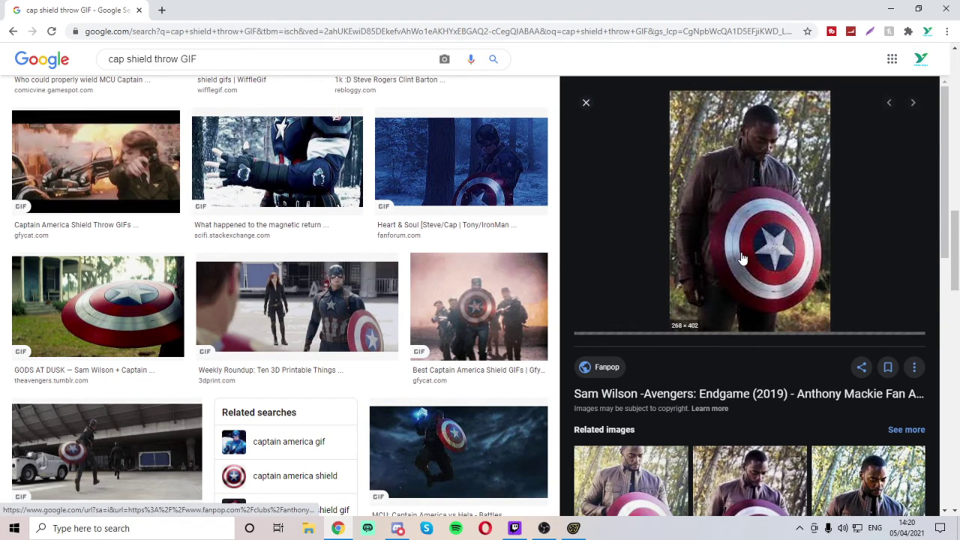
{"action": "scroll", "coordinate": [741, 259], "scroll_direction": "down", "scroll_amount": 3}
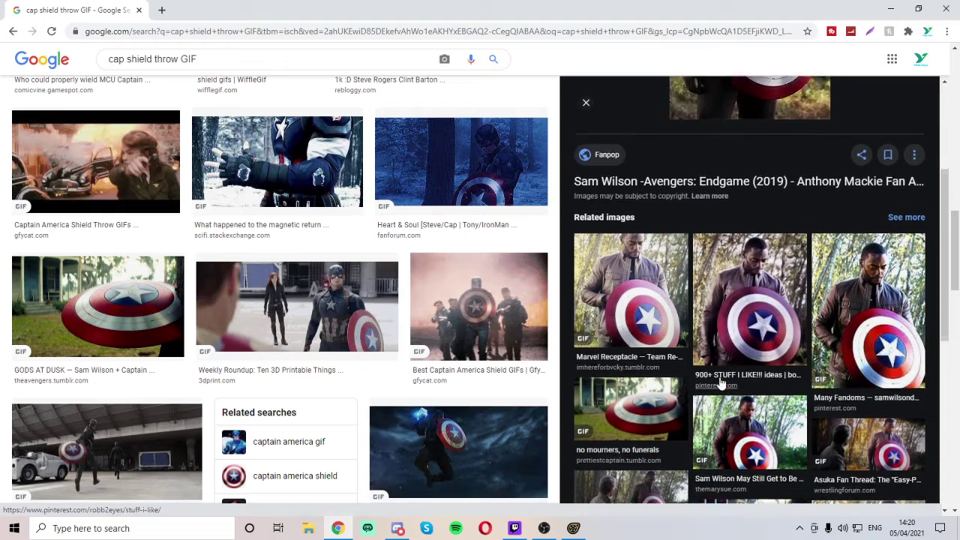
{"action": "scroll", "coordinate": [720, 383], "scroll_direction": "down", "scroll_amount": 1}
{"action": "scroll", "coordinate": [369, 343], "scroll_direction": "down", "scroll_amount": 2}
{"action": "scroll", "coordinate": [630, 379], "scroll_direction": "down", "scroll_amount": 1}
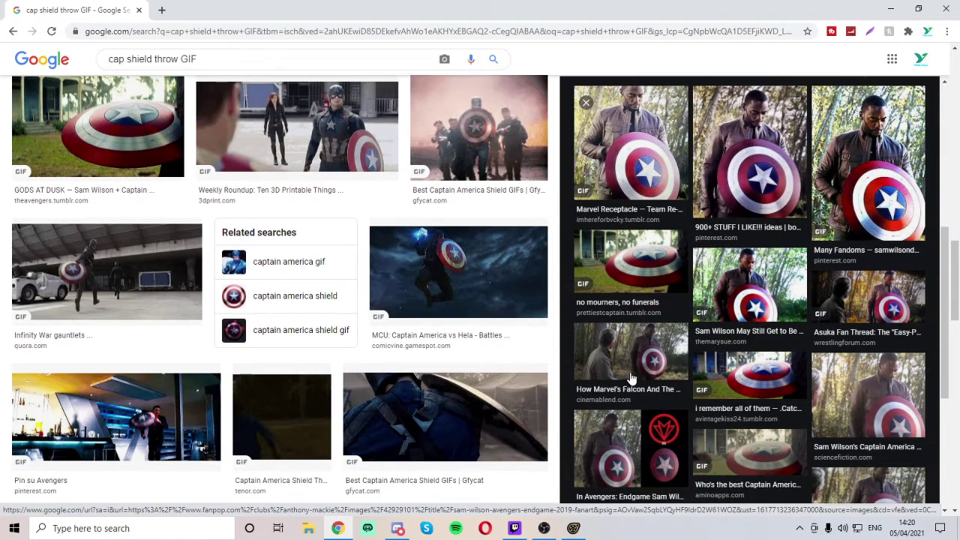
{"action": "scroll", "coordinate": [458, 375], "scroll_direction": "down", "scroll_amount": 2}
- Preview more shield GIFs, from the Gfycat shield clip and Avengers Endgame to the Quora Black Widow result, for motion reference
{"action": "left_click", "coordinate": [428, 332]}
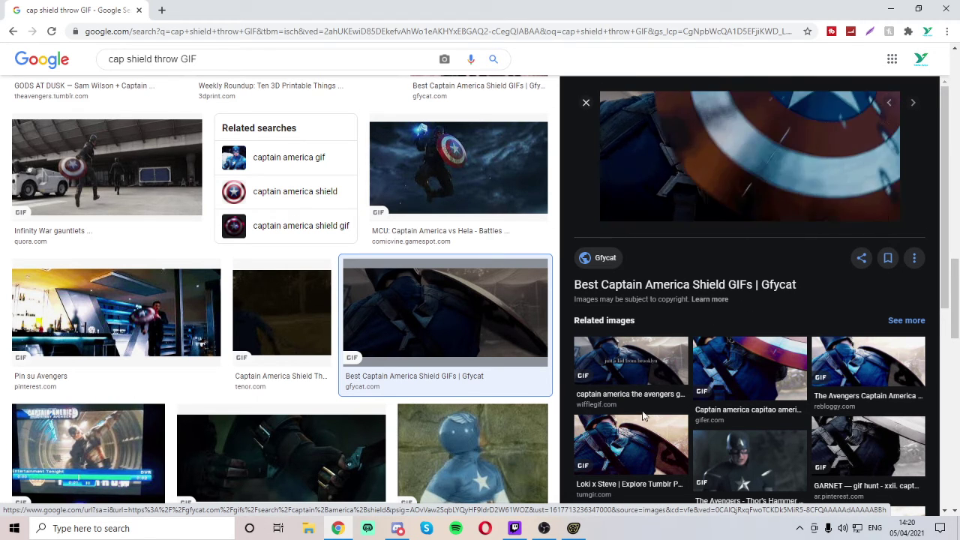
{"action": "scroll", "coordinate": [243, 368], "scroll_direction": "down", "scroll_amount": 2}
{"action": "left_click", "coordinate": [282, 306]}
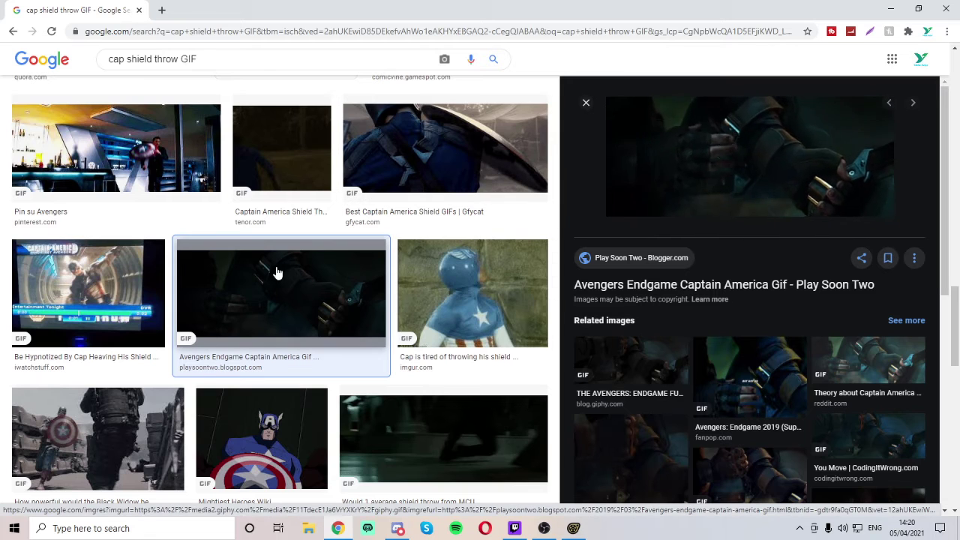
{"action": "left_click", "coordinate": [133, 290]}
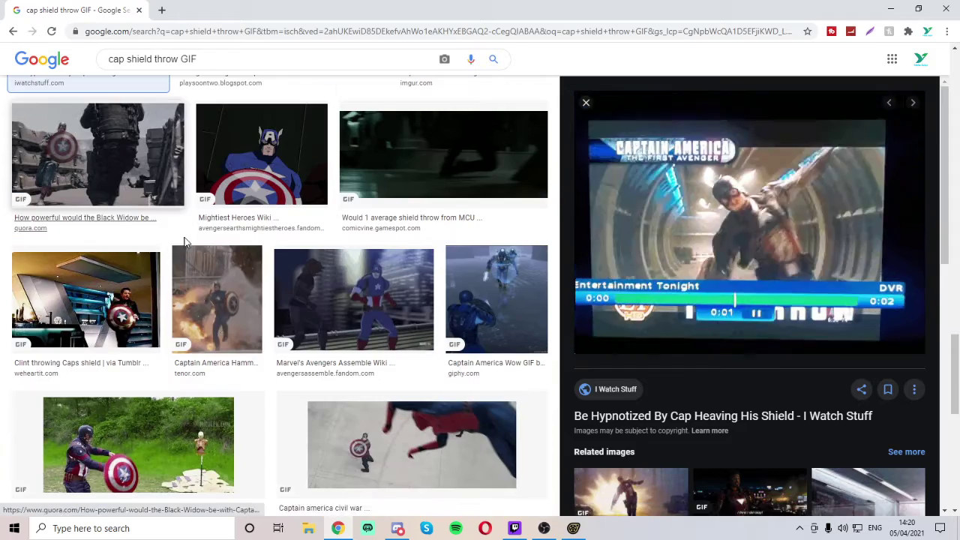
{"action": "scroll", "coordinate": [150, 270], "scroll_direction": "down", "scroll_amount": 4}
{"action": "left_click", "coordinate": [262, 185]}
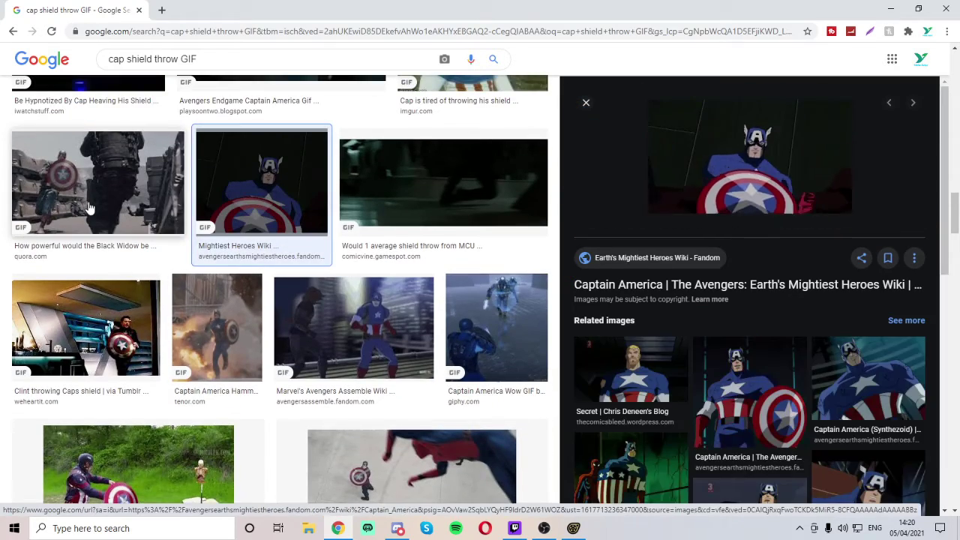
{"action": "left_click", "coordinate": [83, 195]}
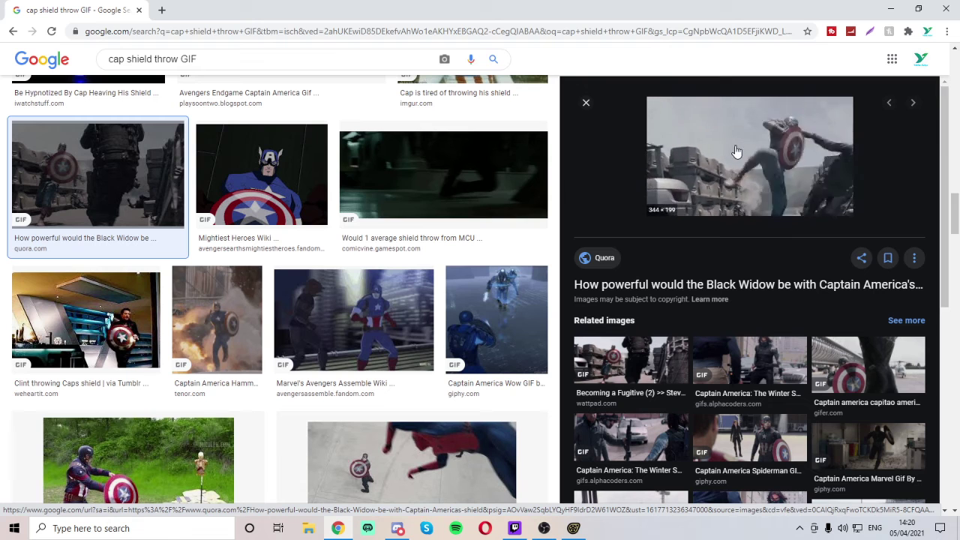
- Switch back to Source Filmmaker and review the kick and return animation between frames 39 and 85
{"action": "left_click", "coordinate": [898, 6]}
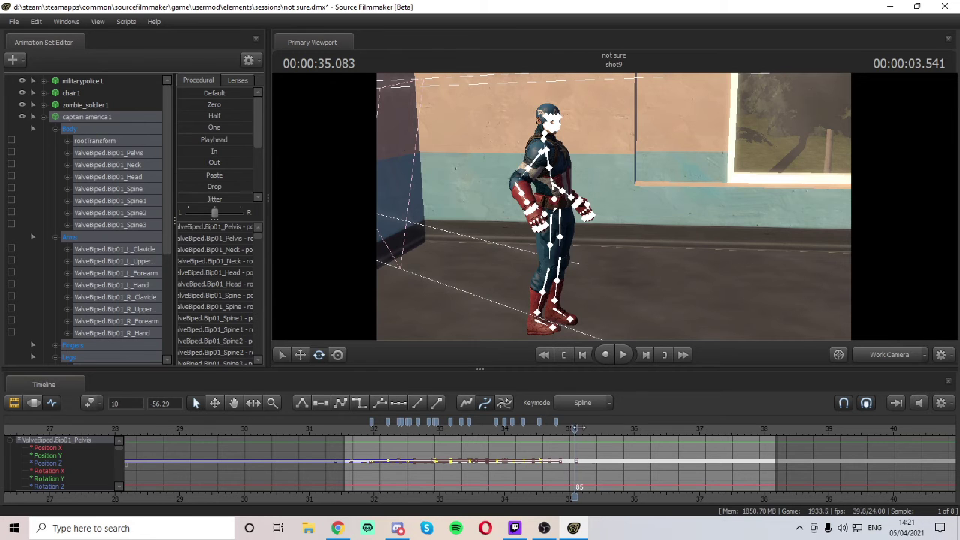
{"action": "left_click_drag", "start_coordinate": [575, 427], "coordinate": [537, 427]}
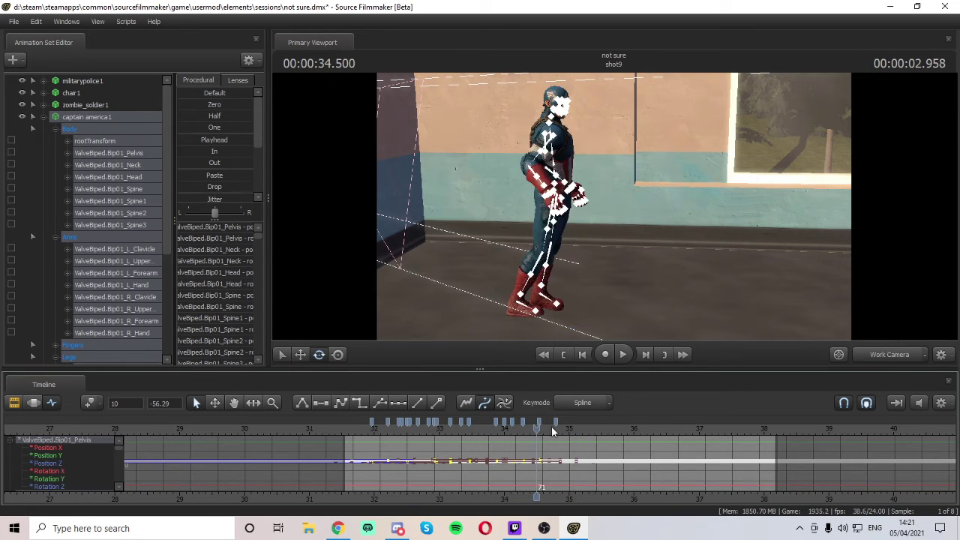
{"action": "key", "text": "space"}
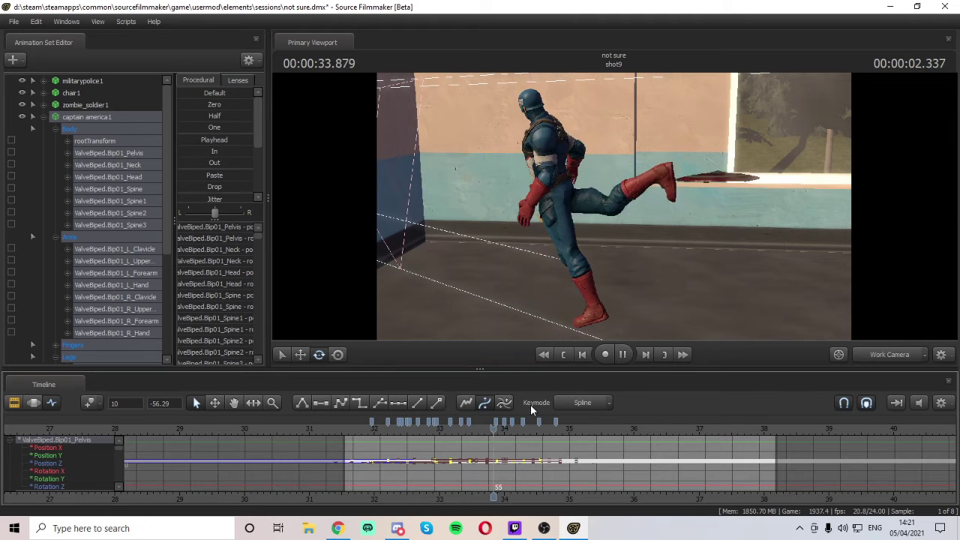
{"action": "key", "text": "space"}
{"action": "left_click_drag", "start_coordinate": [546, 424], "coordinate": [453, 447]}
{"action": "key", "text": "space"}
{"action": "key", "text": "space"}
- Examine Captain America's feet up close, frame by frame, just after frame 39
{"action": "left_click_drag", "start_coordinate": [555, 255], "coordinate": [603, 216]}
{"action": "key", "text": "w"}
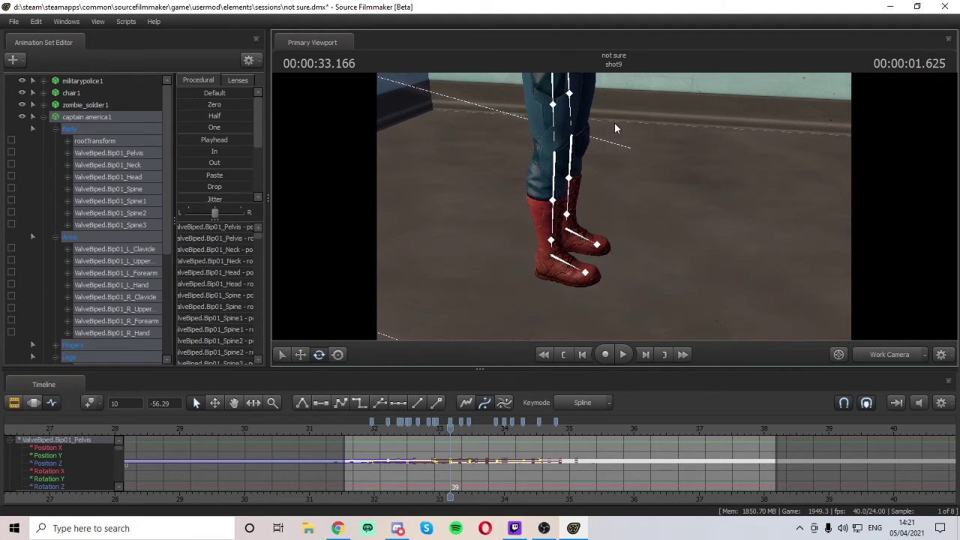
{"action": "key", "text": "Right"}
{"action": "key", "text": "Right"}
{"action": "key", "text": "Right"}
{"action": "key", "text": "Right"}
{"action": "key", "text": "Right"}
{"action": "key", "text": "Left"}
{"action": "key", "text": "Left"}
{"action": "key", "text": "Left"}
{"action": "key", "text": "Left"}
{"action": "key", "text": "Left"}
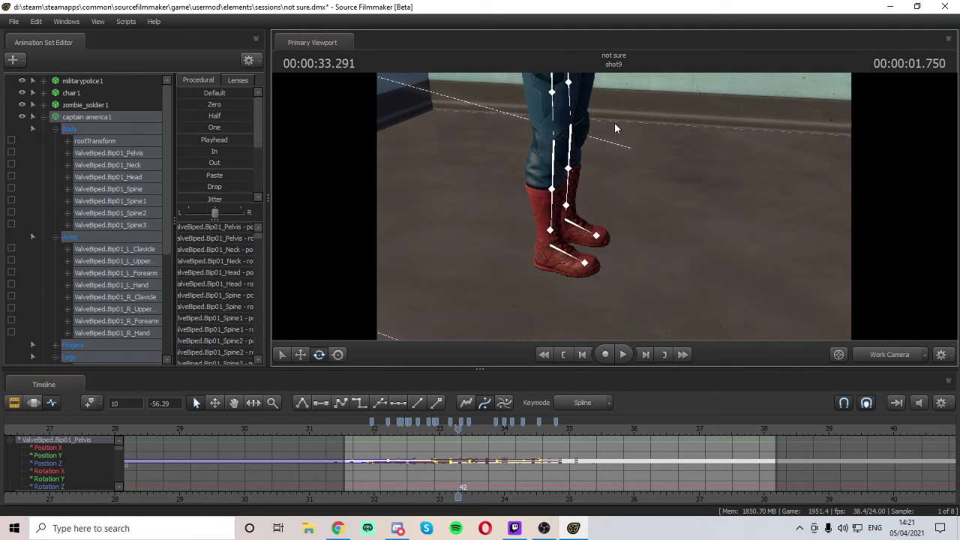
- Select Captain America's right calf bone and keyframe it at frame 37
{"action": "left_click", "coordinate": [553, 177]}
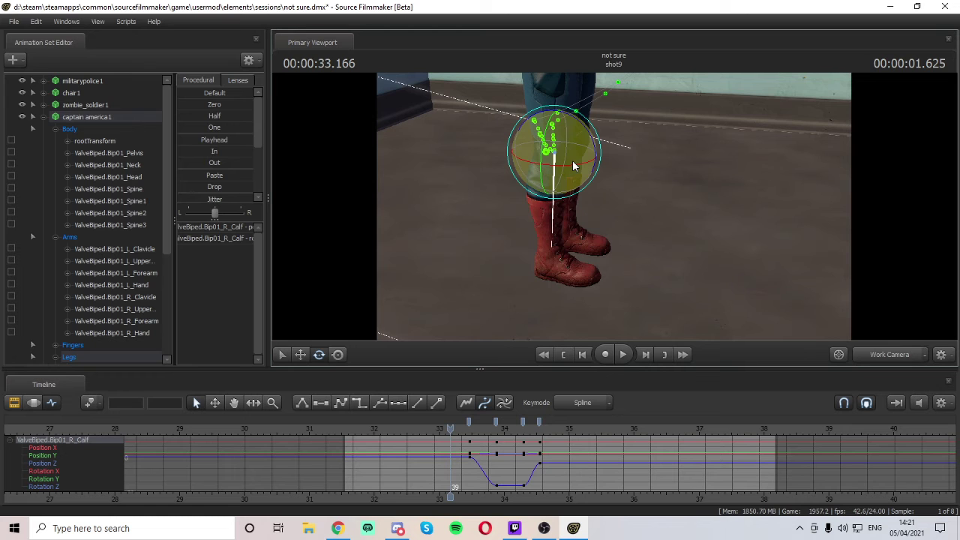
{"action": "key", "text": "Right"}
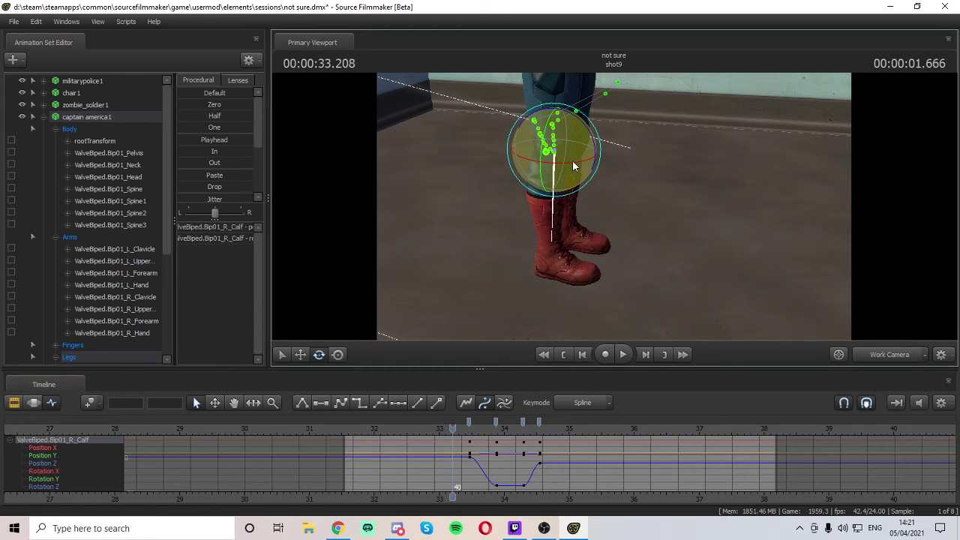
{"action": "key", "text": "Right"}
{"action": "key", "text": "Left"}
{"action": "key", "text": "Left"}
{"action": "key", "text": "Left"}
{"action": "key", "text": "Left"}
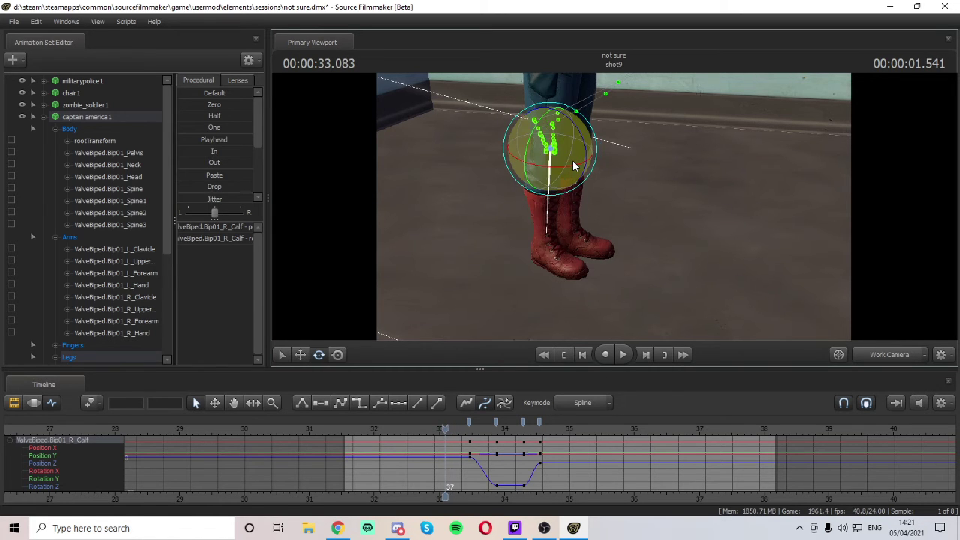
- Rotate the right calf backward at frame 42 to bend the knee
{"action": "key", "text": "Right"}
{"action": "key", "text": "Right"}
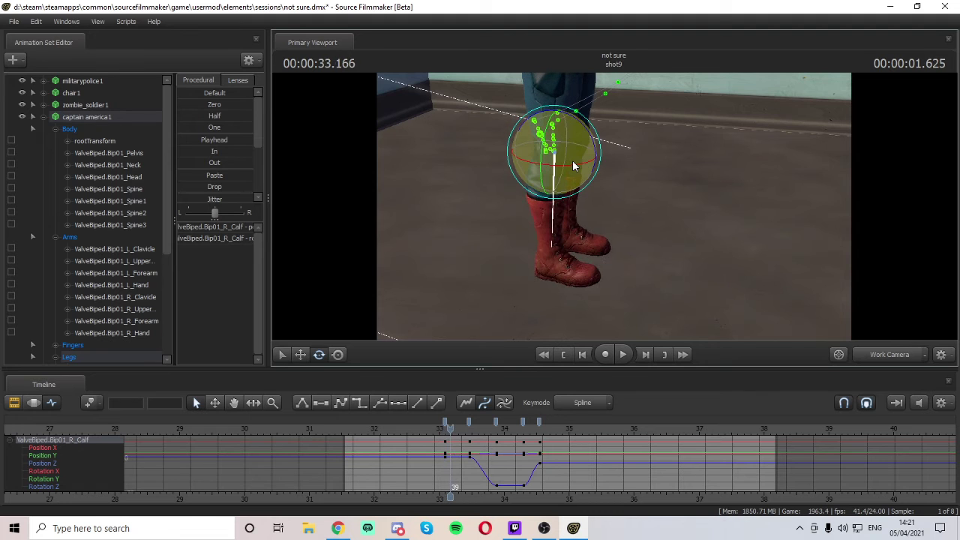
{"action": "key", "text": "Right"}
{"action": "key", "text": "Right"}
{"action": "key", "text": "Right"}
{"action": "left_click_drag", "start_coordinate": [569, 113], "coordinate": [562, 128]}
- Play and step through the surrounding frames to check the right calf's knee bend
{"action": "key", "text": "Left"}
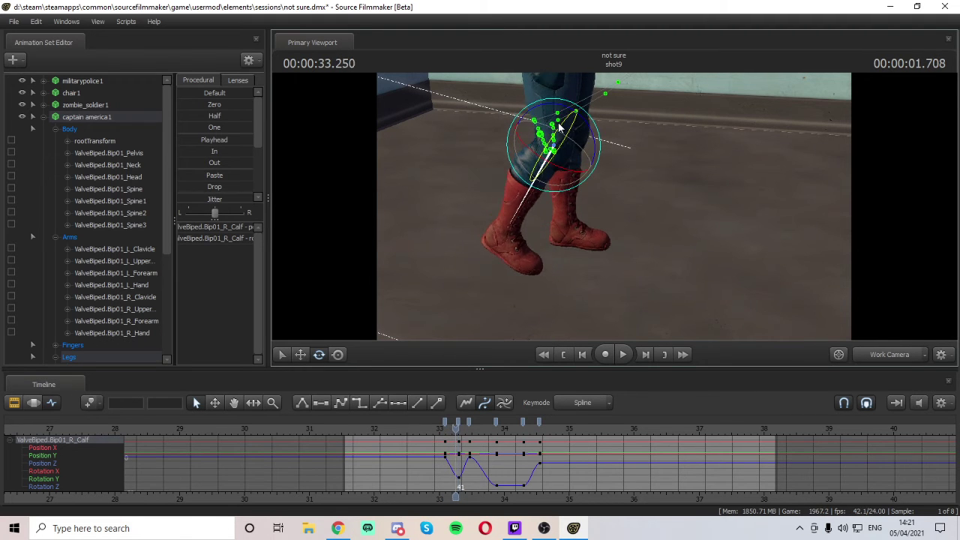
{"action": "key", "text": "Left"}
{"action": "key", "text": "Left"}
{"action": "key", "text": "Left"}
{"action": "key", "text": "Left"}
{"action": "key", "text": "Left"}
{"action": "key", "text": "Left"}
{"action": "key", "text": "Left"}
{"action": "key", "text": "Left"}
{"action": "key", "text": "Left"}
{"action": "key", "text": "Left"}
{"action": "key", "text": "Left"}
{"action": "key", "text": "space"}
{"action": "key", "text": "space"}
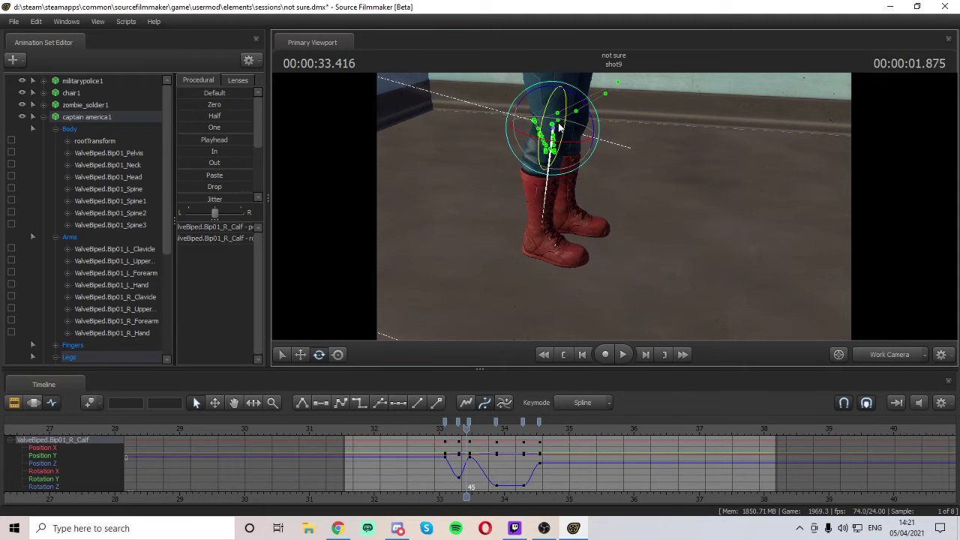
{"action": "key", "text": "Left"}
{"action": "key", "text": "Left"}
{"action": "key", "text": "Left"}
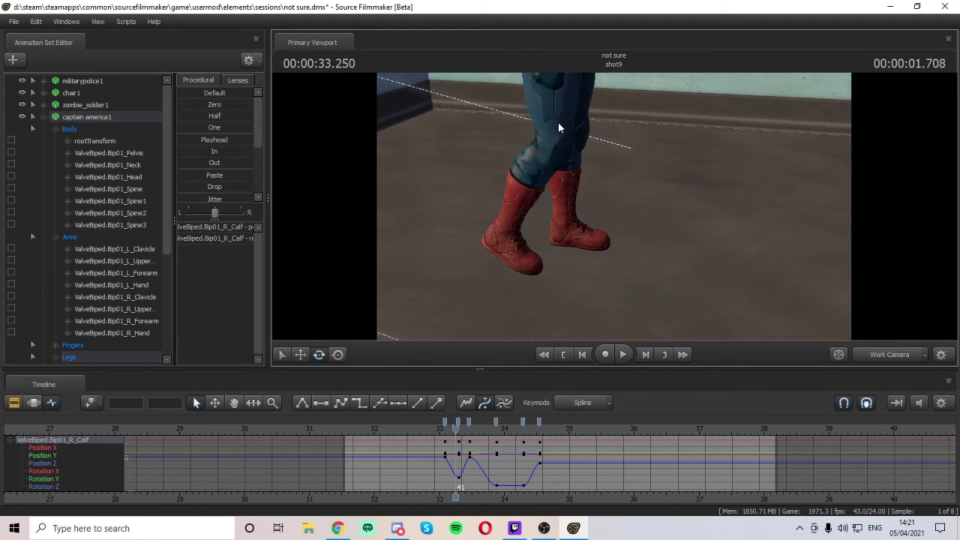
{"action": "key", "text": "space"}
{"action": "key", "text": "Left"}
{"action": "key", "text": "Left"}
{"action": "key", "text": "Left"}
{"action": "key", "text": "Left"}
{"action": "key", "text": "Left"}
{"action": "key", "text": "Left"}
{"action": "key", "text": "Left"}
{"action": "key", "text": "Left"}
{"action": "key", "text": "Left"}
{"action": "key", "text": "Left"}
{"action": "key", "text": "Left"}
{"action": "key", "text": "Left"}
{"action": "key", "text": "Left"}
{"action": "key", "text": "Left"}
{"action": "key", "text": "Left"}
{"action": "key", "text": "Left"}
{"action": "key", "text": "Left"}
{"action": "key", "text": "Left"}
{"action": "key", "text": "Left"}
{"action": "key", "text": "Left"}
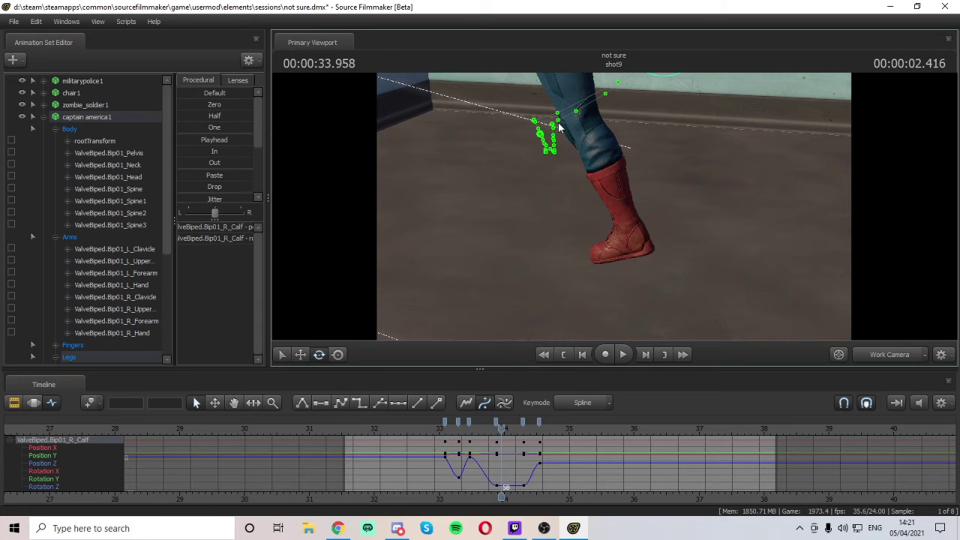
{"action": "key", "text": "Left"}
{"action": "key", "text": "Left"}
{"action": "key", "text": "Left"}
{"action": "key", "text": "Left"}
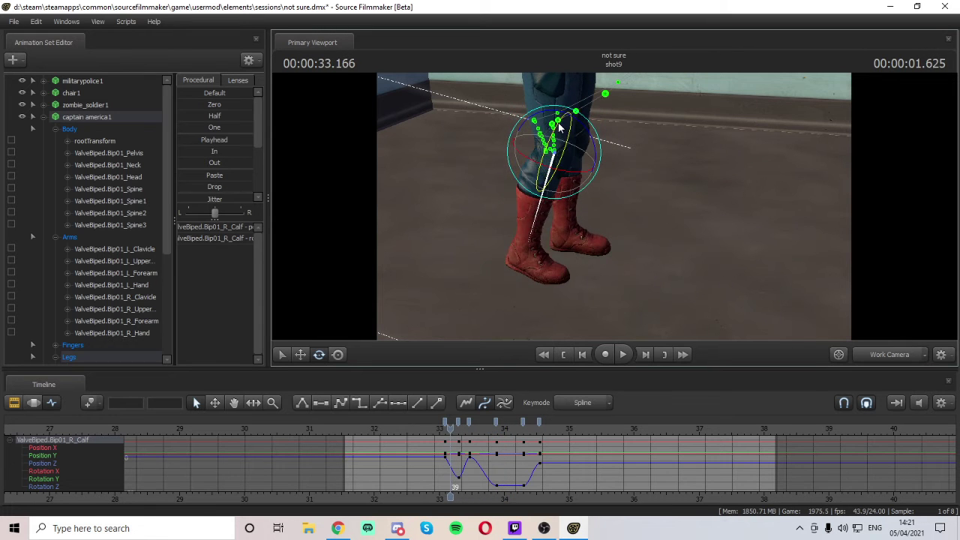
- Select the left calf bone and keyframe it at frame 37
{"action": "key", "text": "ctrl"}
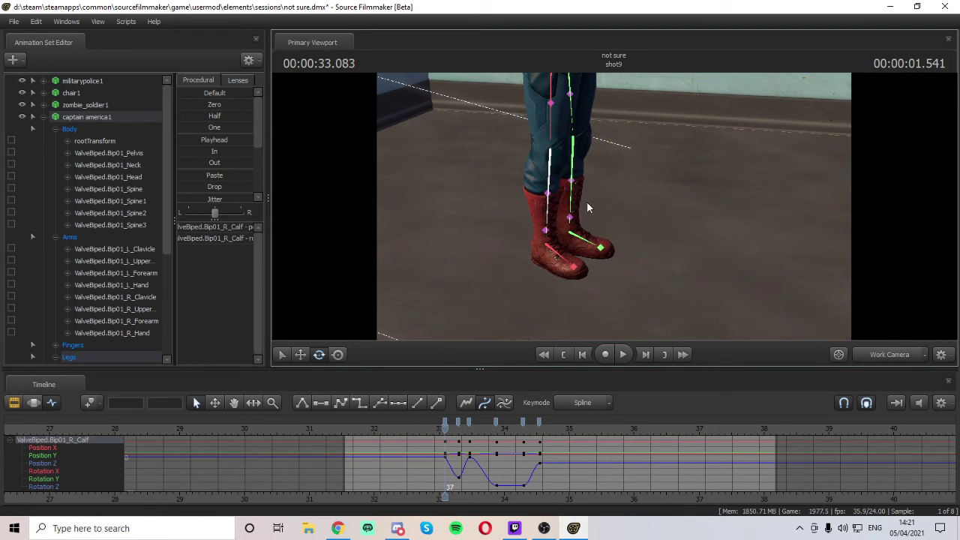
{"action": "left_click", "coordinate": [588, 208]}
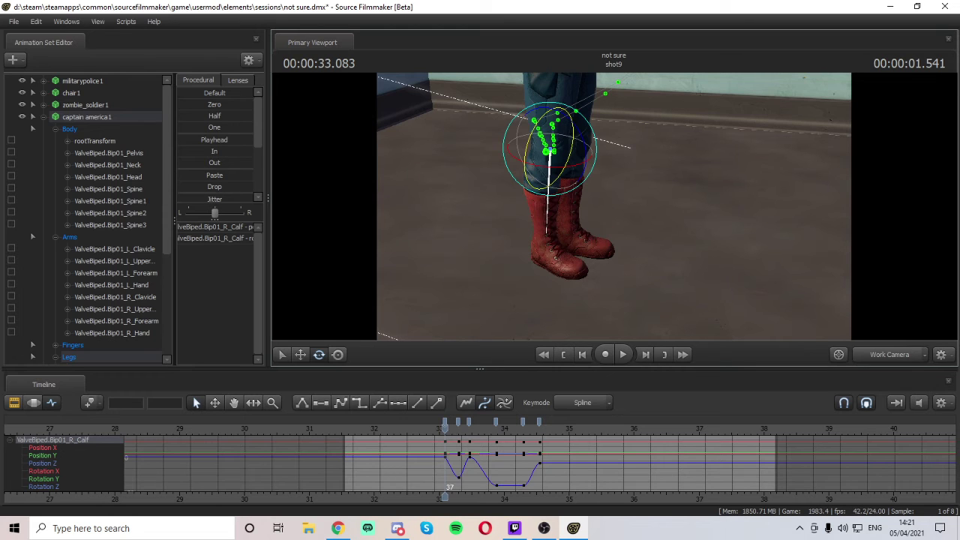
{"action": "key", "text": "alt+Tab"}
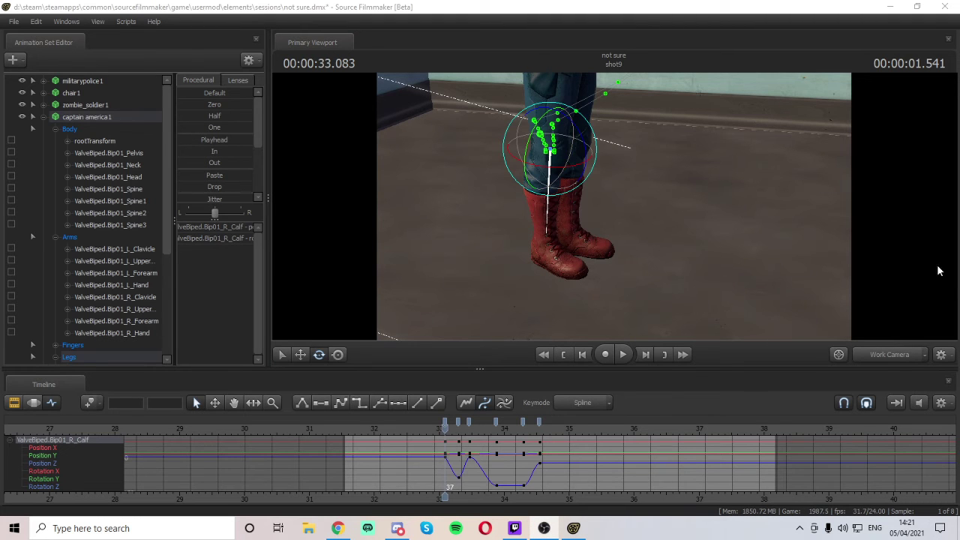
{"action": "left_click_drag", "start_coordinate": [826, 196], "coordinate": [614, 206]}
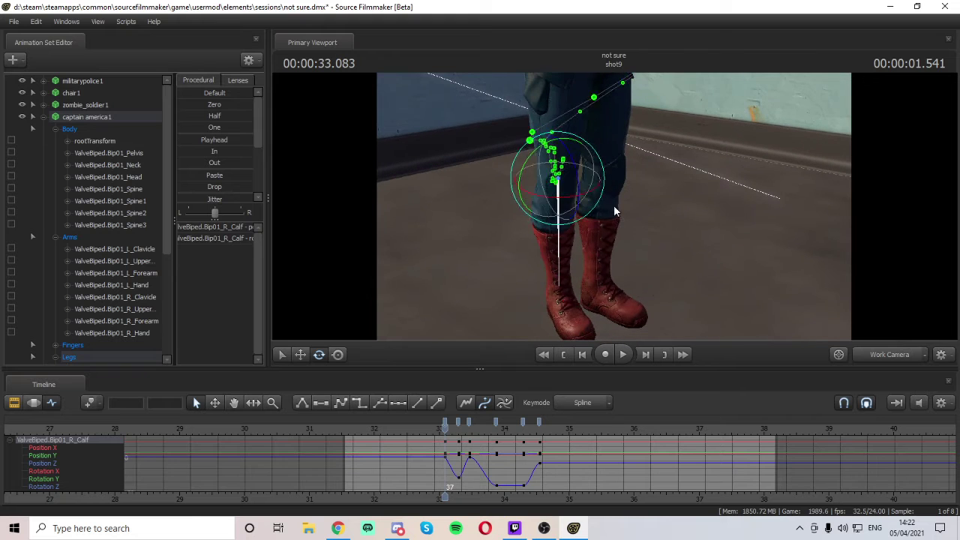
{"action": "key", "text": "ctrl"}
{"action": "left_click", "coordinate": [609, 200]}
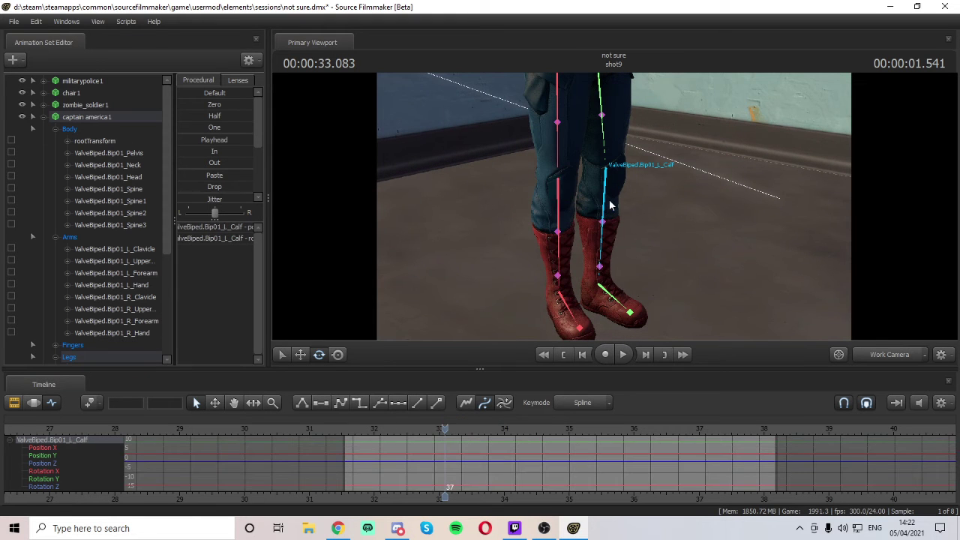
- Step through frames 37 to 47 to examine how the left leg moves
{"action": "key", "text": "Right"}
{"action": "key", "text": "Right"}
{"action": "key", "text": "Right"}
{"action": "key", "text": "Right"}
{"action": "key", "text": "Right"}
{"action": "key", "text": "Right"}
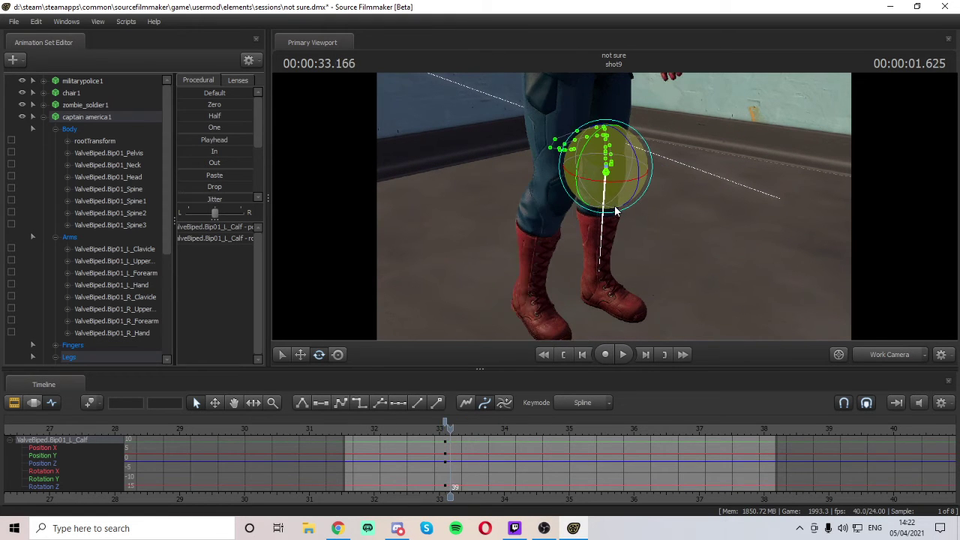
{"action": "key", "text": "Right"}
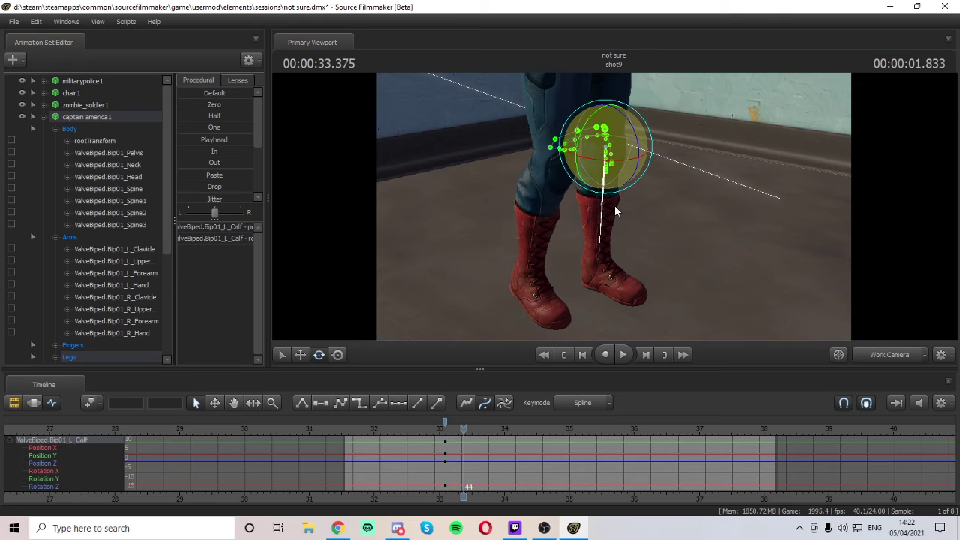
{"action": "key", "text": "Right"}
{"action": "key", "text": "Right"}
{"action": "key", "text": "Right"}
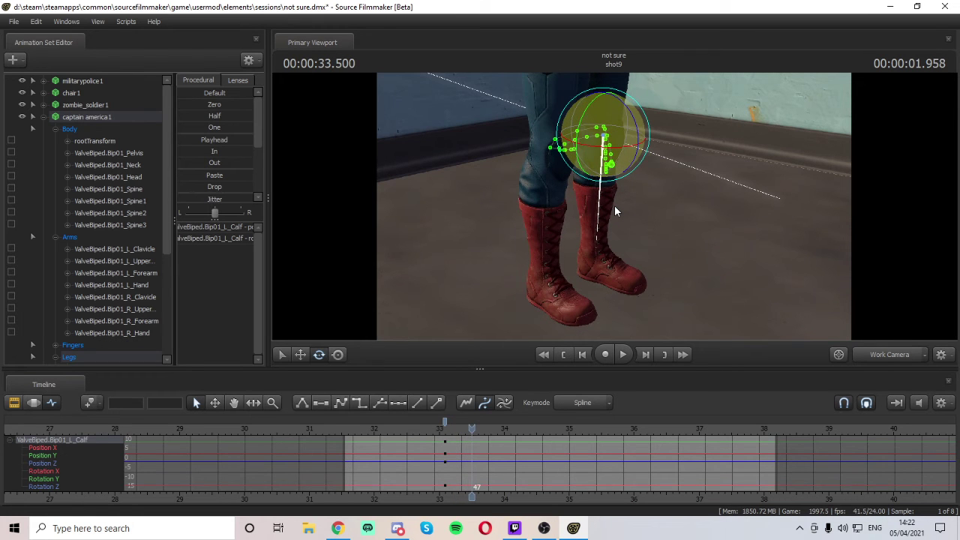
{"action": "key", "text": "Left"}
- Select the left foot bone and keyframe it at frame 37
{"action": "key", "text": "ctrl"}
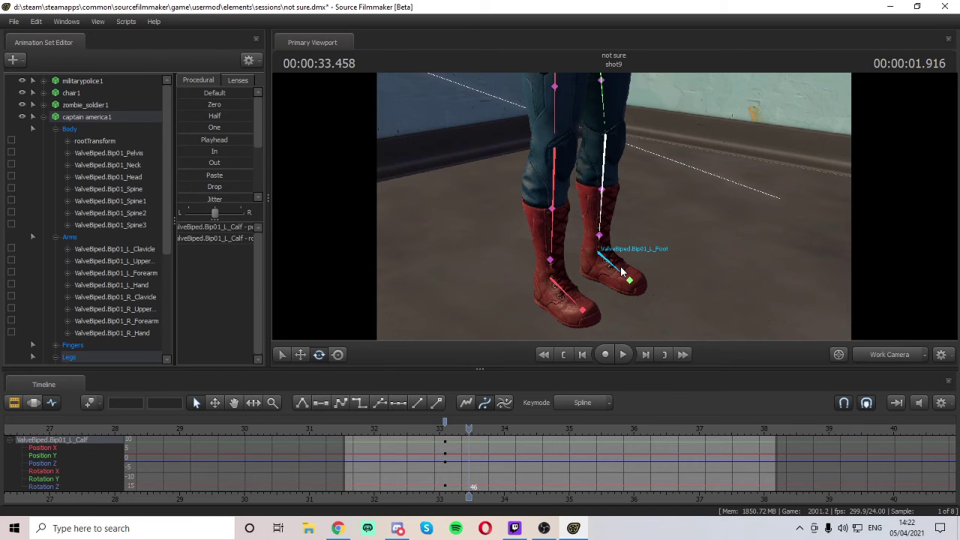
{"action": "left_click_drag", "start_coordinate": [468, 428], "coordinate": [445, 439]}
{"action": "left_click", "coordinate": [608, 284]}
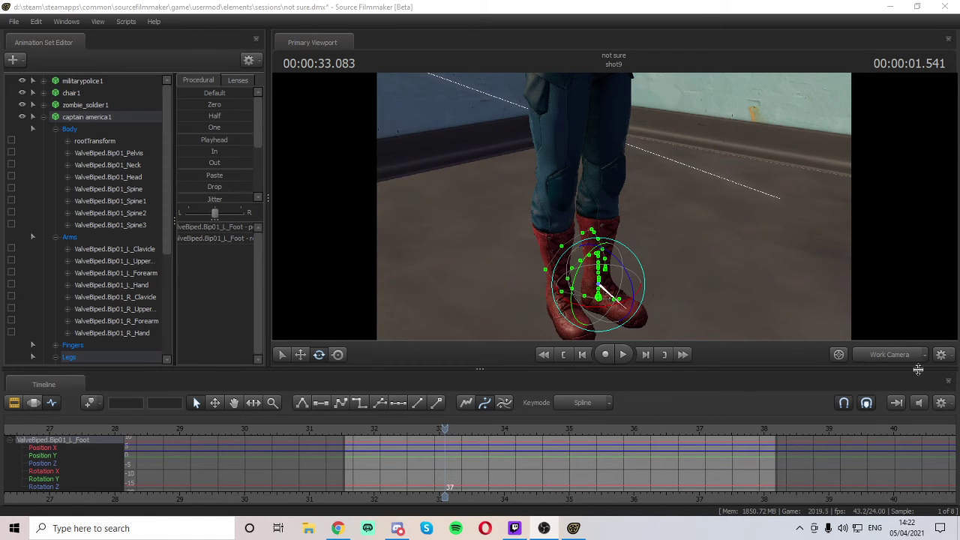
{"action": "left_click", "coordinate": [614, 205]}
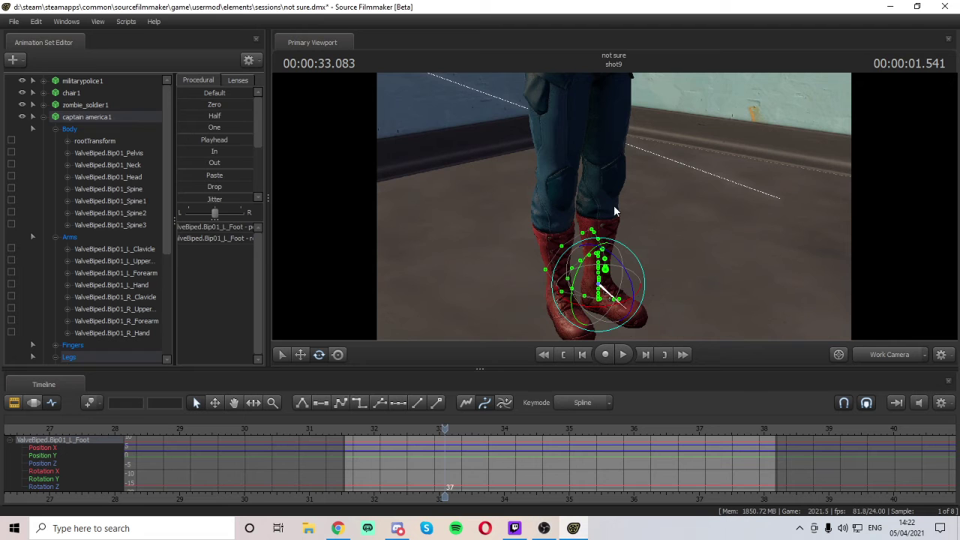
{"action": "key", "text": "m"}
- Rotate the left foot downward at frame 47 so that its heel lifts
{"action": "key", "text": "Right"}
{"action": "key", "text": "Right"}
{"action": "key", "text": "Right"}
{"action": "key", "text": "Right"}
{"action": "key", "text": "Right"}
{"action": "key", "text": "Right"}
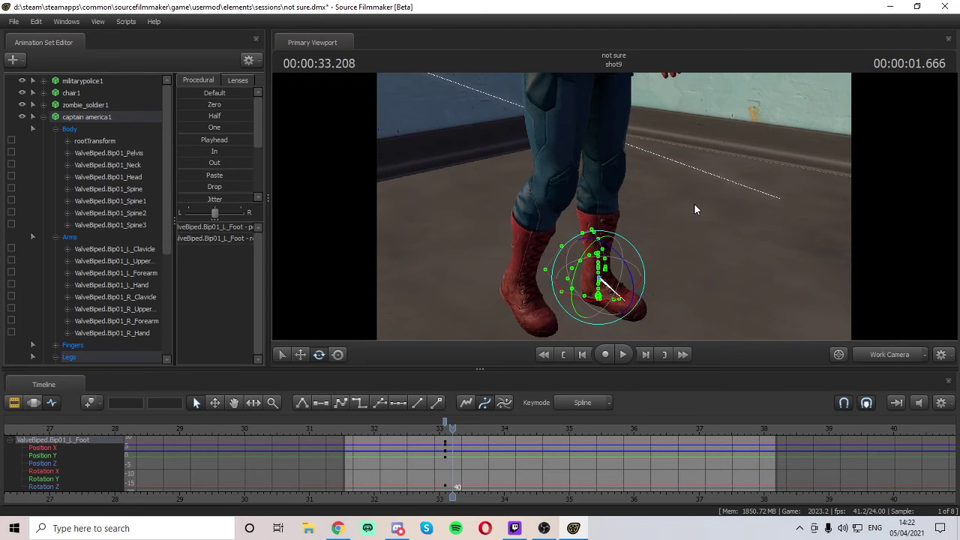
{"action": "key", "text": "Right"}
{"action": "key", "text": "Right"}
{"action": "key", "text": "Right"}
{"action": "key", "text": "Right"}
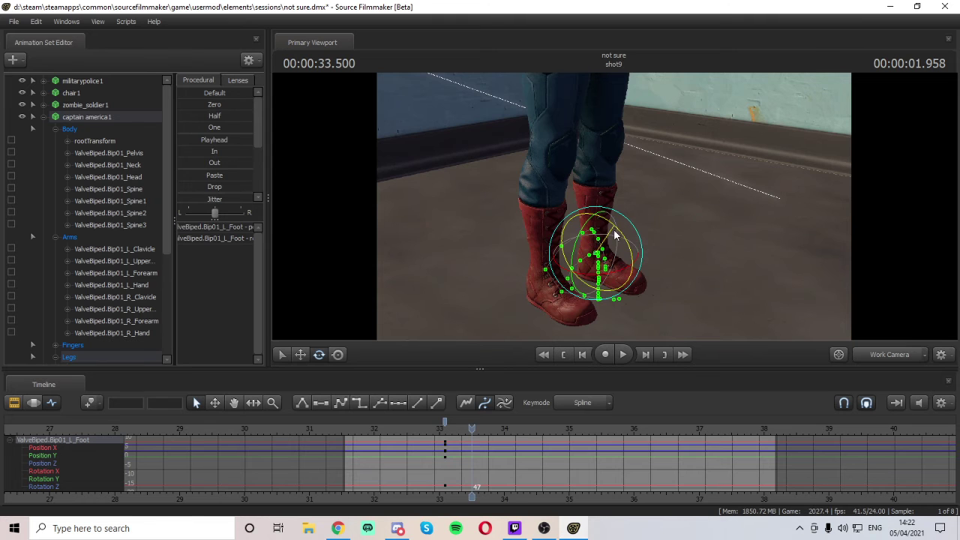
{"action": "left_click_drag", "start_coordinate": [615, 227], "coordinate": [617, 255]}
- Play and step between frames 37 and 47 to check the left foot's rotation
{"action": "key", "text": "Left"}
{"action": "key", "text": "Left"}
{"action": "key", "text": "Left"}
{"action": "key", "text": "Left"}
{"action": "key", "text": "Left"}
{"action": "key", "text": "Left"}
{"action": "key", "text": "Left"}
{"action": "key", "text": "Left"}
{"action": "key", "text": "Left"}
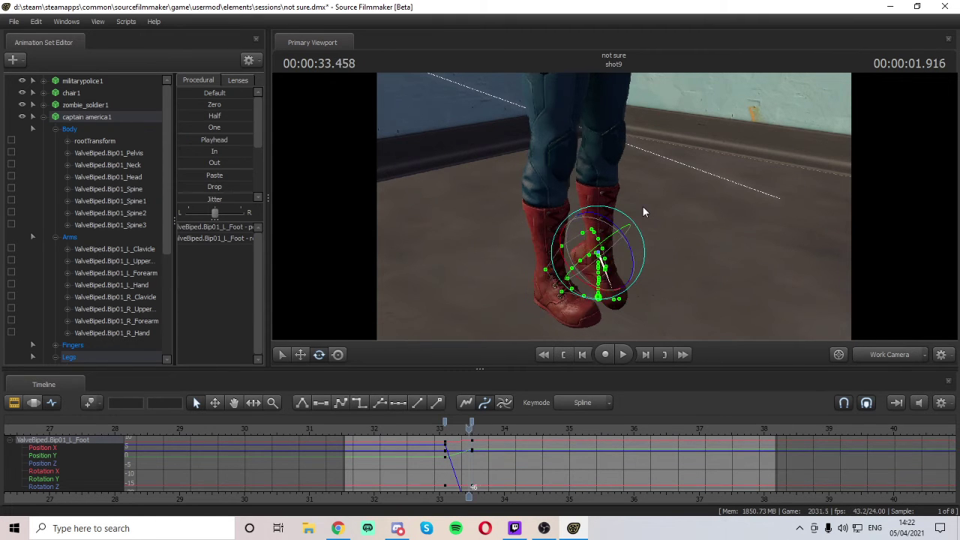
{"action": "key", "text": "Right"}
{"action": "key", "text": "Right"}
{"action": "key", "text": "Right"}
{"action": "key", "text": "Right"}
{"action": "key", "text": "Right"}
{"action": "key", "text": "Right"}
{"action": "key", "text": "Right"}
{"action": "key", "text": "Right"}
{"action": "key", "text": "Right"}
{"action": "key", "text": "Right"}
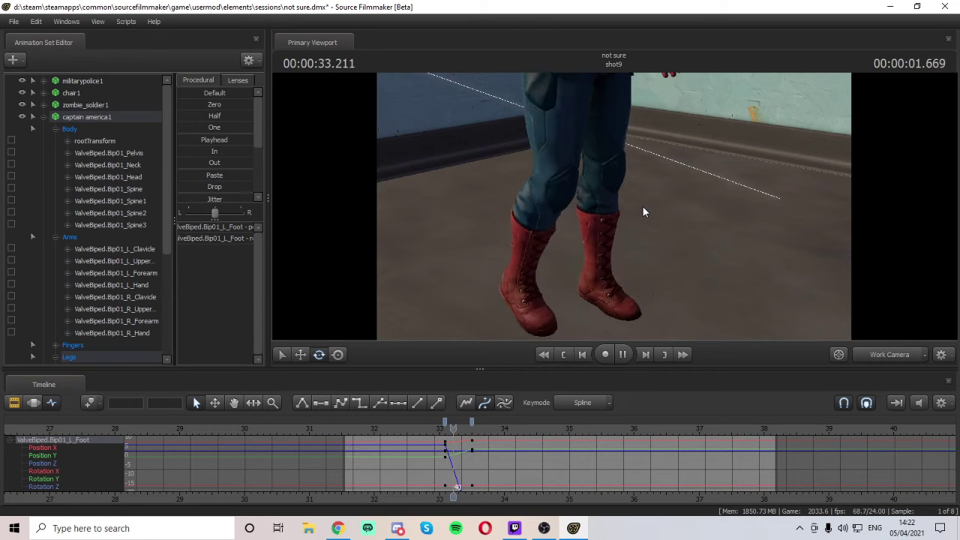
{"action": "key", "text": "Left"}
{"action": "key", "text": "Left"}
{"action": "key", "text": "Left"}
{"action": "key", "text": "Right"}
{"action": "key", "text": "Right"}
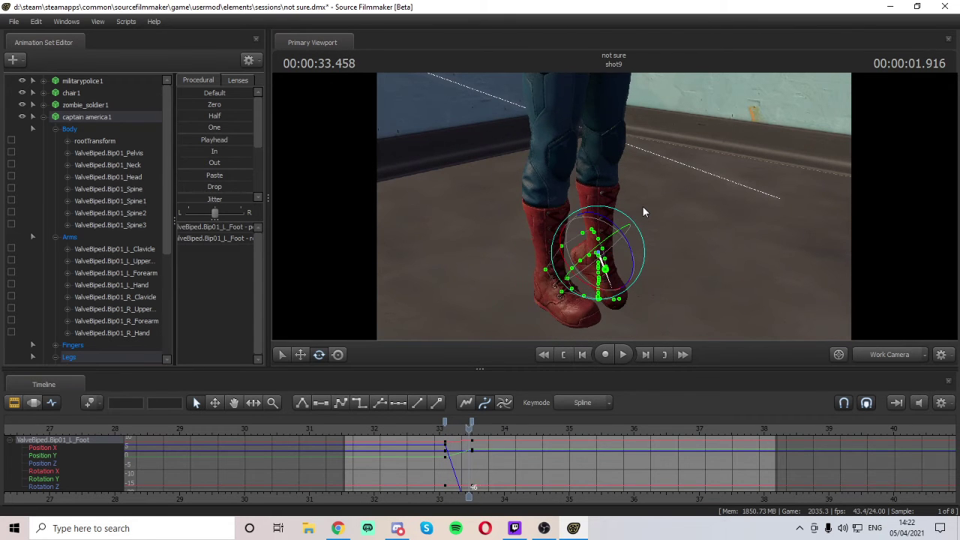
{"action": "key", "text": "Left"}
{"action": "key", "text": "Left"}
{"action": "key", "text": "Left"}
{"action": "key", "text": "Left"}
{"action": "key", "text": "Left"}
{"action": "key", "text": "Left"}
{"action": "key", "text": "Left"}
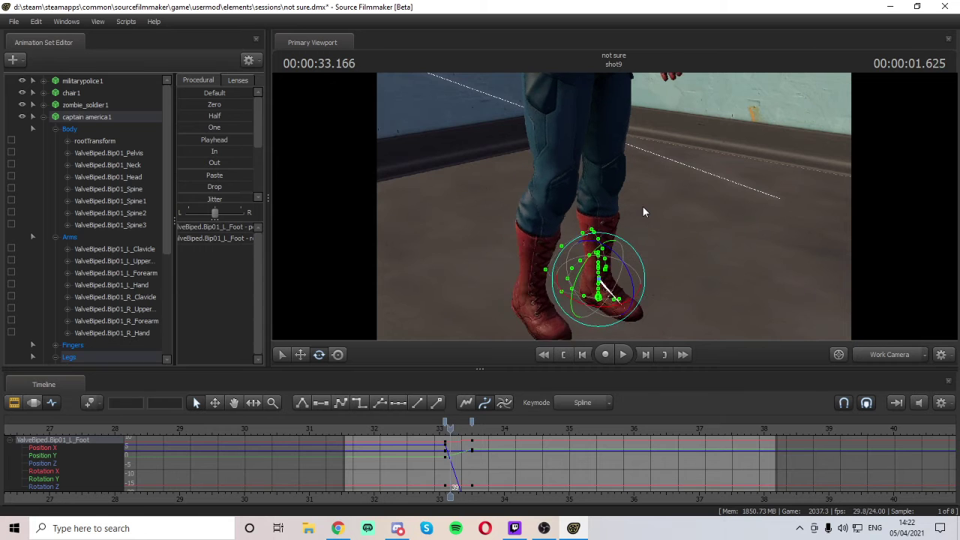
- Keyframe the left toe bone at frame 37 and rotate it upward at frame 46 so the toe bends against the lifted heel
{"action": "left_click", "coordinate": [634, 311]}
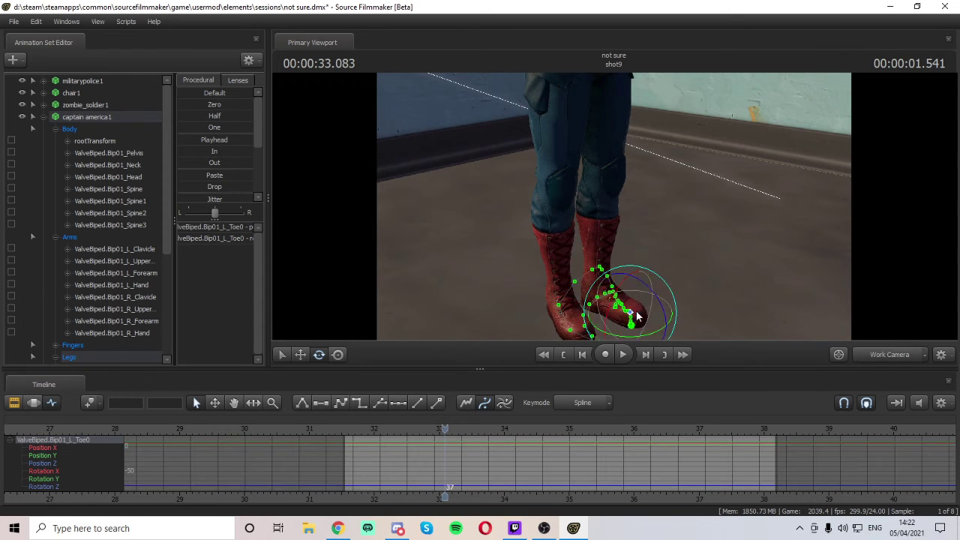
{"action": "key", "text": "Right"}
{"action": "key", "text": "Right"}
{"action": "key", "text": "Right"}
{"action": "key", "text": "Right"}
{"action": "key", "text": "Right"}
{"action": "key", "text": "Right"}
{"action": "key", "text": "Right"}
{"action": "key", "text": "Right"}
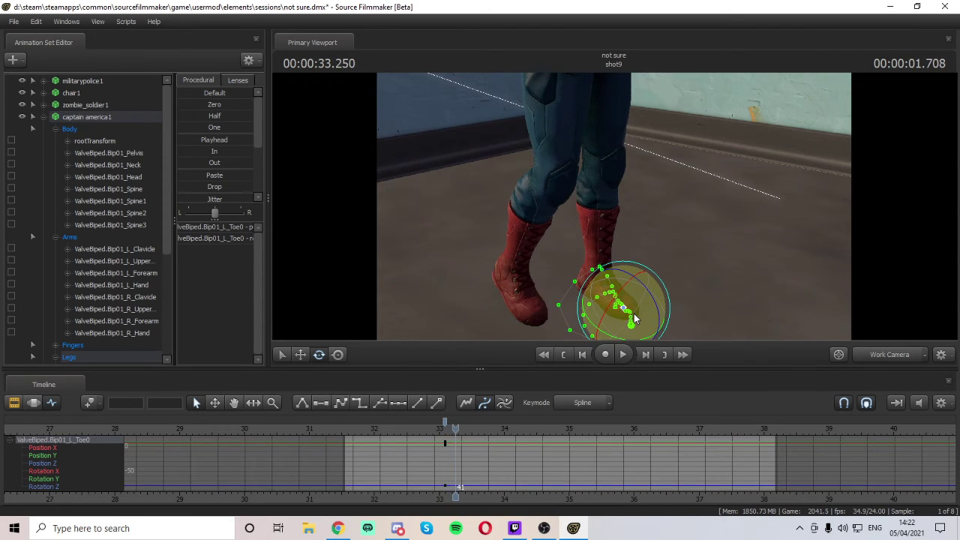
{"action": "key", "text": "Right"}
{"action": "key", "text": "Right"}
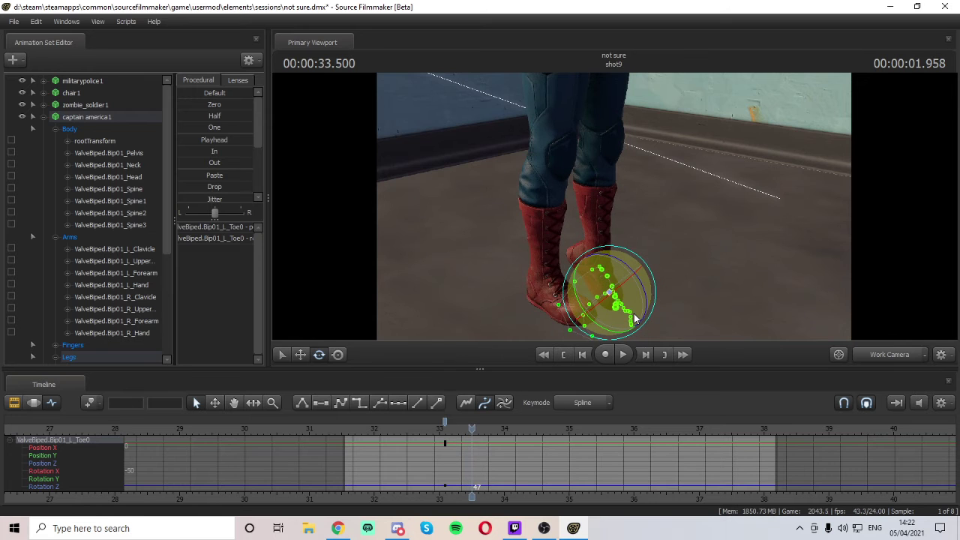
{"action": "key", "text": "Left"}
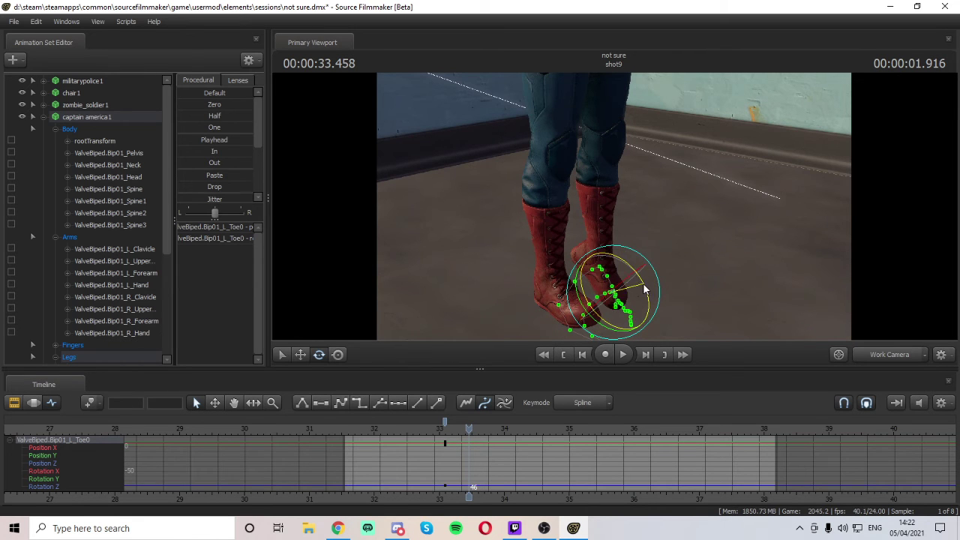
{"action": "left_click_drag", "start_coordinate": [643, 283], "coordinate": [711, 284]}
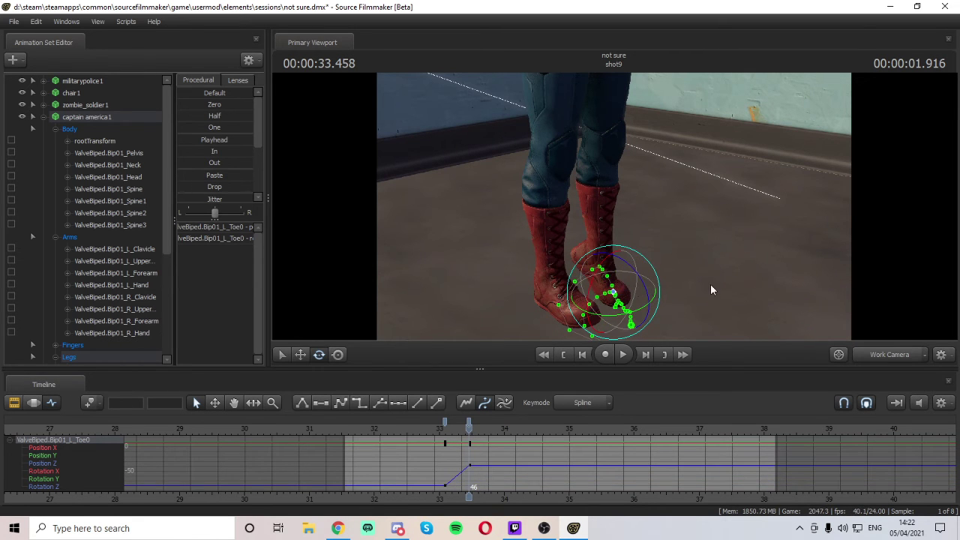
- Step from frame 46 to 54 and play onward to check the left toe's motion through the kick
{"action": "key", "text": "Right"}
{"action": "key", "text": "Right"}
{"action": "key", "text": "Right"}
{"action": "key", "text": "Right"}
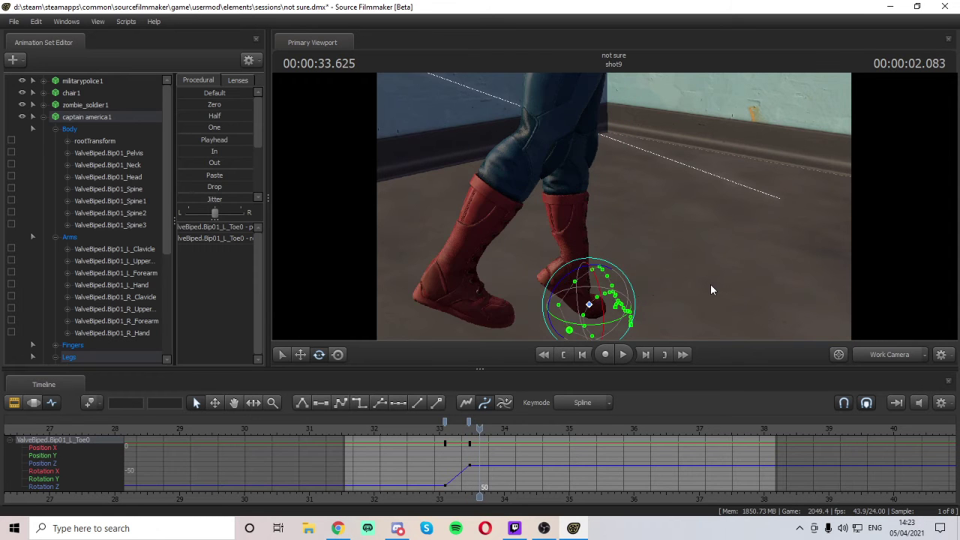
{"action": "key", "text": "Right"}
{"action": "key", "text": "Right"}
{"action": "key", "text": "Right"}
{"action": "key", "text": "Right"}
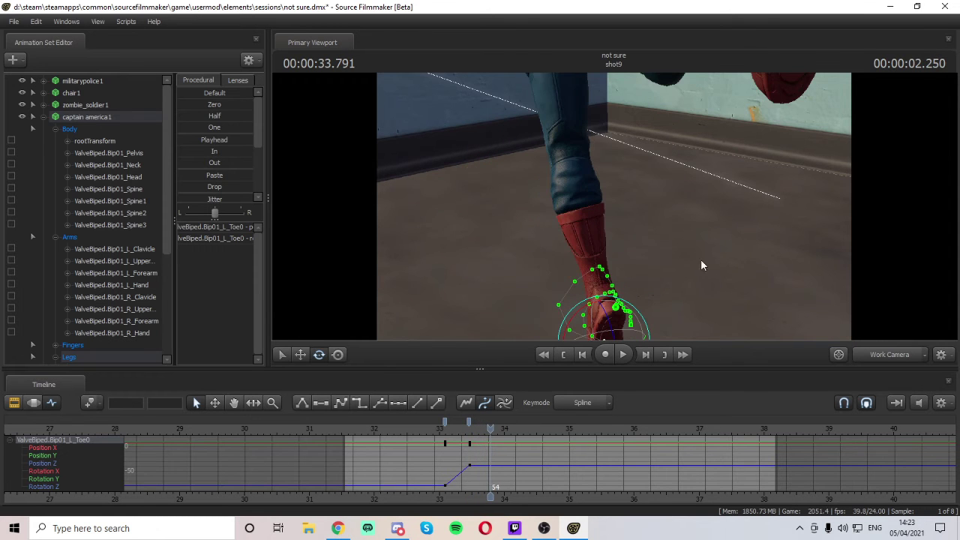
{"action": "mouse_move", "coordinate": [702, 261]}
{"action": "left_mouse_down"}
{"action": "mouse_move", "coordinate": [709, 289]}
{"action": "mouse_move", "coordinate": [694, 289]}
{"action": "mouse_move", "coordinate": [705, 278]}
{"action": "left_mouse_up"}
{"action": "key", "text": "s"}
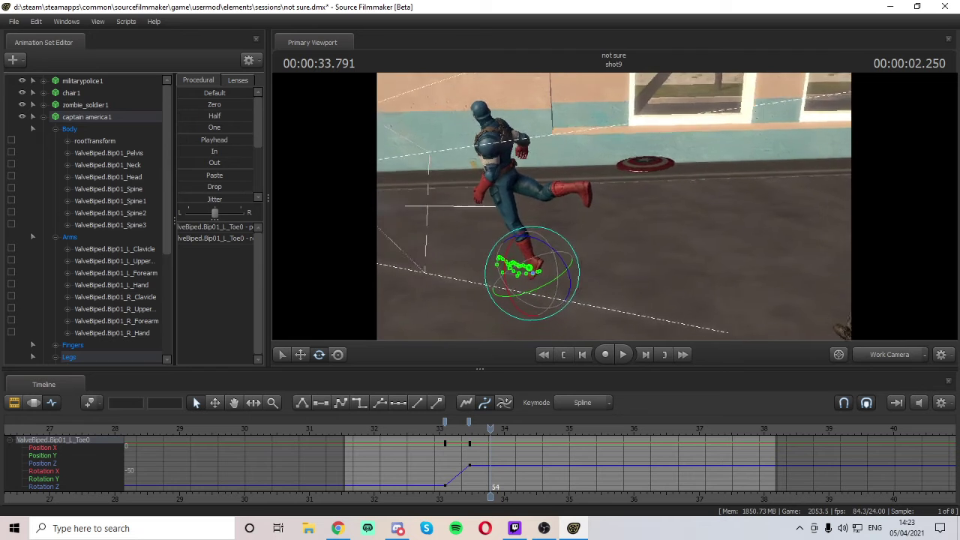
{"action": "key", "text": "w"}
{"action": "left_click_drag", "start_coordinate": [604, 201], "coordinate": [611, 216]}
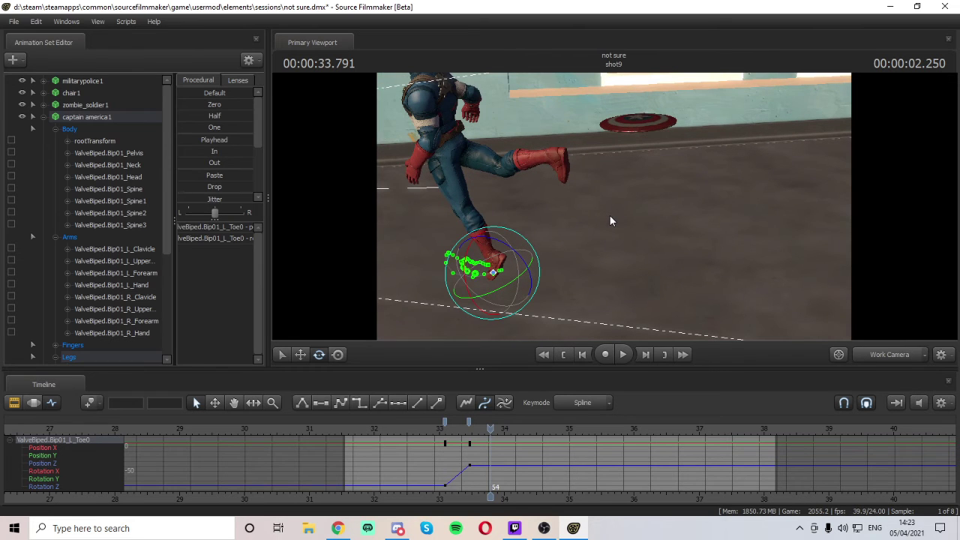
{"action": "key", "text": "space"}
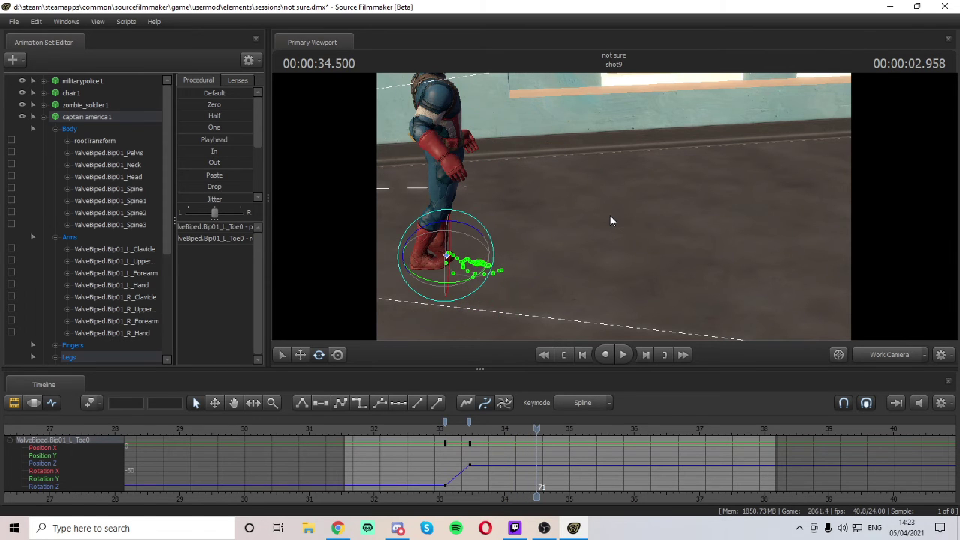
- Step back and forth between frames 66 and 72 to examine how the character returns to standing
{"action": "key", "text": "Left"}
{"action": "key", "text": "Left"}
{"action": "key", "text": "Left"}
{"action": "key", "text": "Left"}
{"action": "key", "text": "Left"}
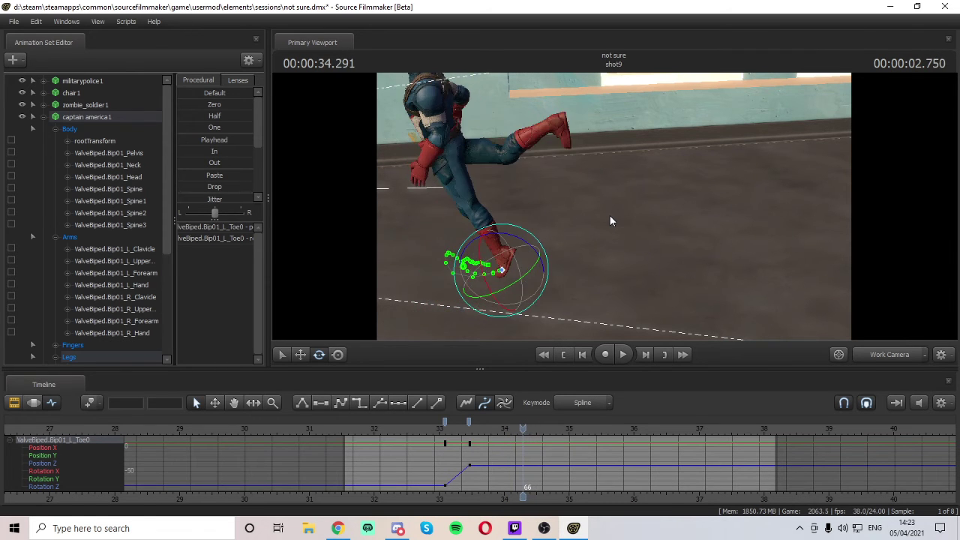
{"action": "key", "text": "Right"}
{"action": "key", "text": "Right"}
{"action": "key", "text": "Right"}
{"action": "key", "text": "Right"}
{"action": "key", "text": "Right"}
{"action": "key", "text": "Right"}
{"action": "key", "text": "Right"}
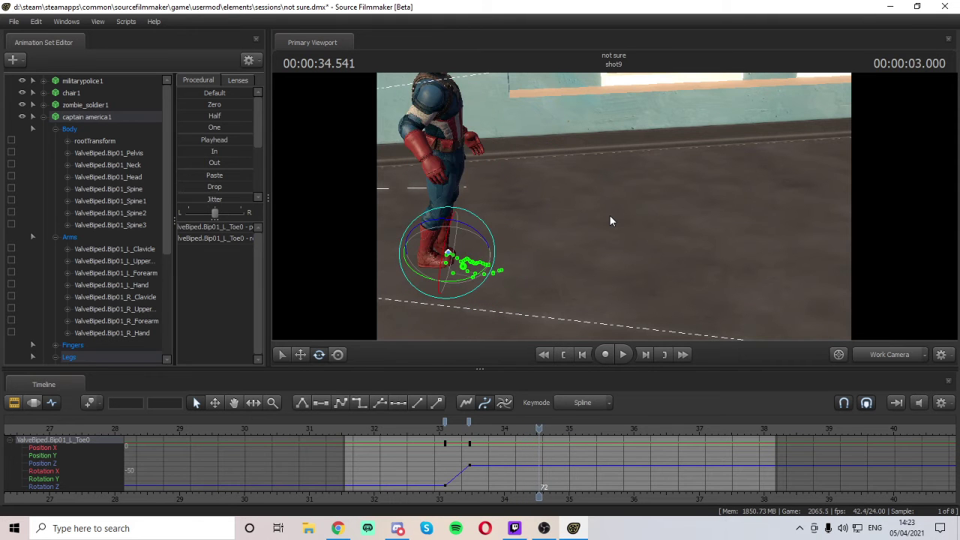
{"action": "key", "text": "Left"}
{"action": "key", "text": "Left"}
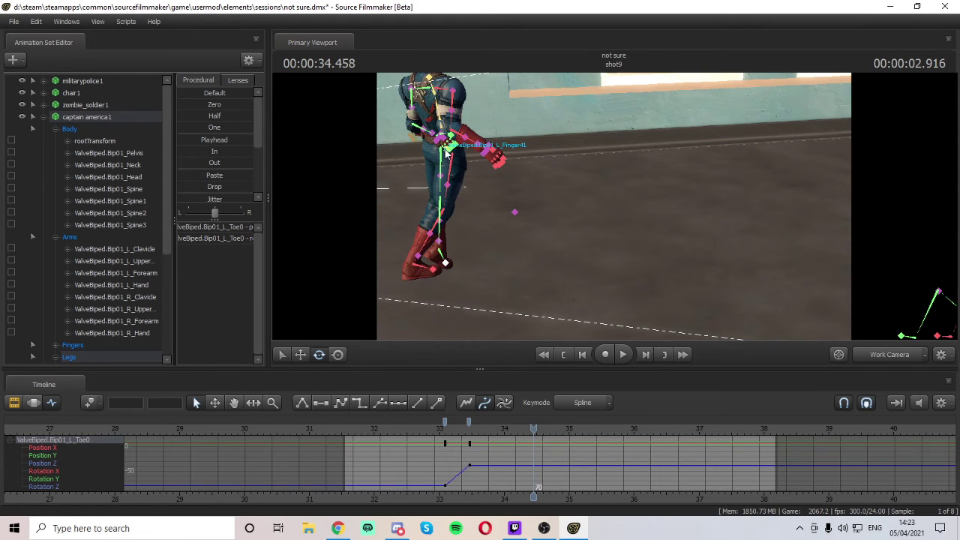
- Select the pelvis bone and flatten the tangents of all its keyframes
{"action": "key", "text": "w"}
{"action": "mouse_move", "coordinate": [622, 223]}
{"action": "left_mouse_down"}
{"action": "mouse_move", "coordinate": [592, 161]}
{"action": "mouse_move", "coordinate": [589, 176]}
{"action": "mouse_move", "coordinate": [622, 223]}
{"action": "left_mouse_up"}
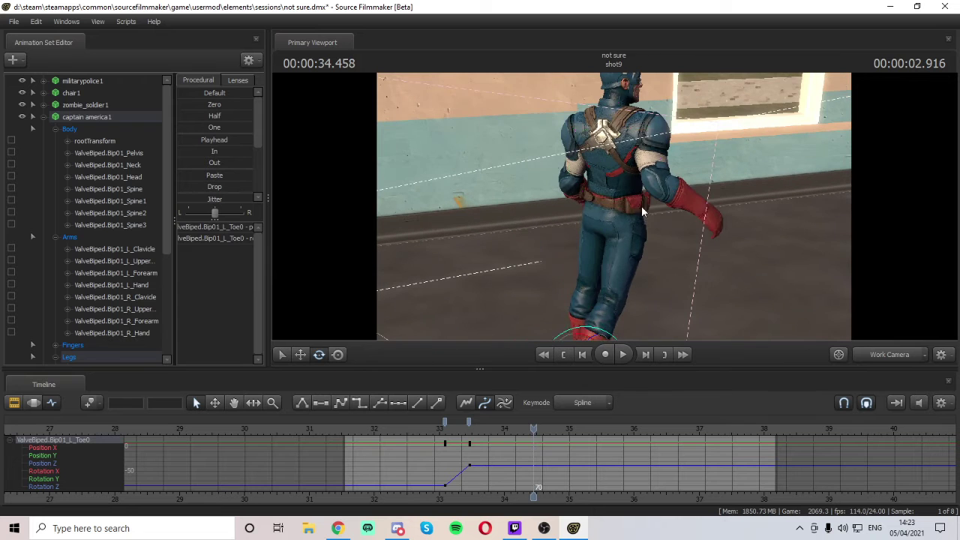
{"action": "key", "text": "ctrl"}
{"action": "left_click", "coordinate": [621, 223]}
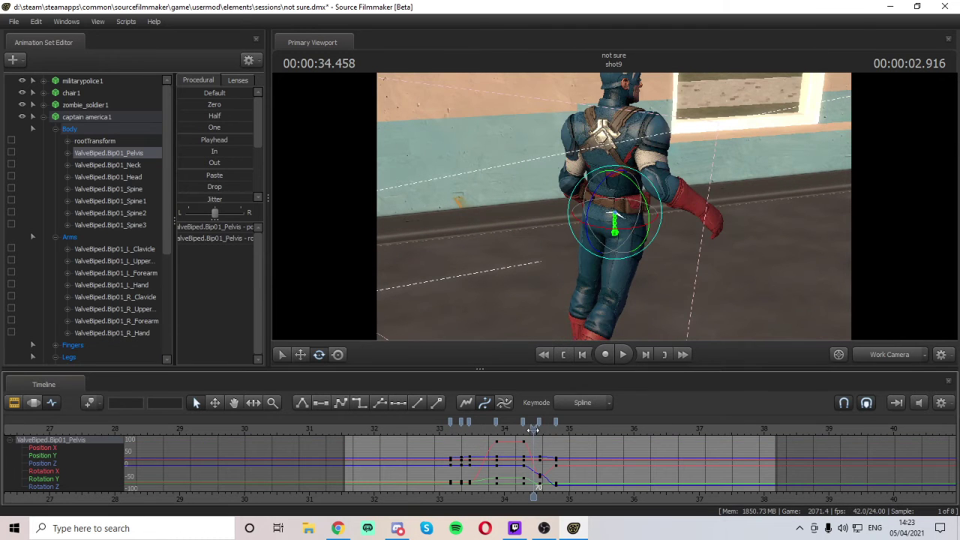
{"action": "left_click_drag", "start_coordinate": [534, 428], "coordinate": [552, 441]}
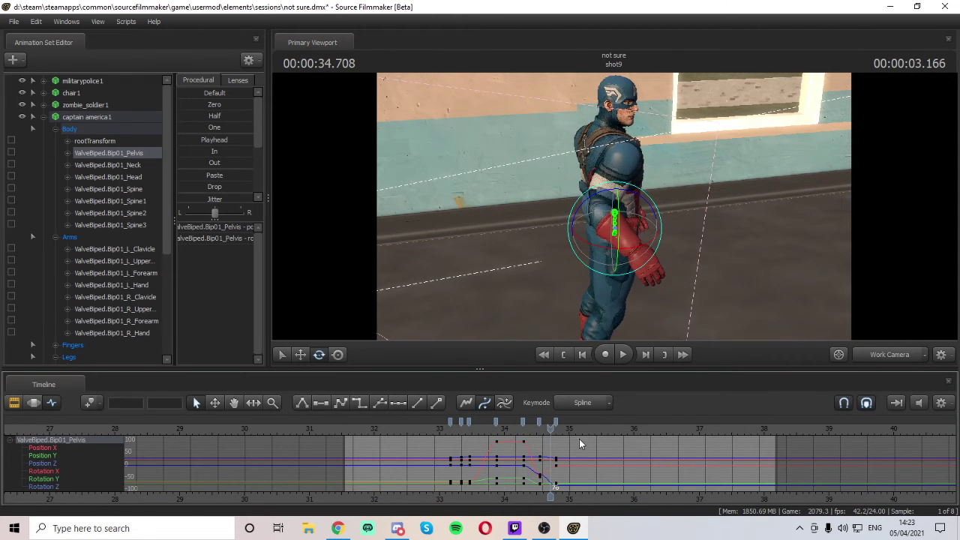
{"action": "key", "text": "ctrl+a"}
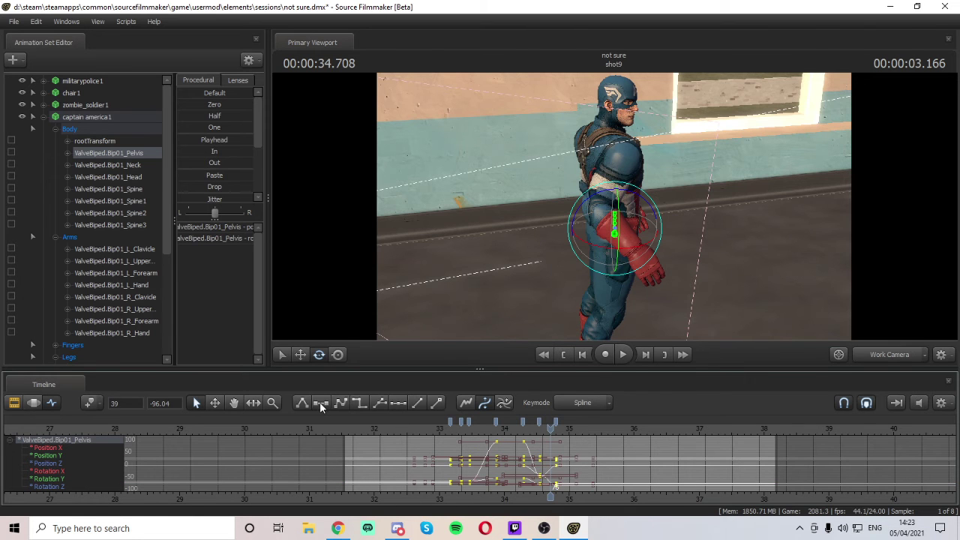
- Try rotating the pelvis at frame 72 to change the body's turn as it lands
{"action": "mouse_move", "coordinate": [552, 444]}
{"action": "left_mouse_down"}
{"action": "mouse_move", "coordinate": [528, 443]}
{"action": "mouse_move", "coordinate": [541, 448]}
{"action": "mouse_move", "coordinate": [539, 433]}
{"action": "left_mouse_up"}
{"action": "left_click", "coordinate": [544, 437]}
{"action": "key", "text": "ctrl"}
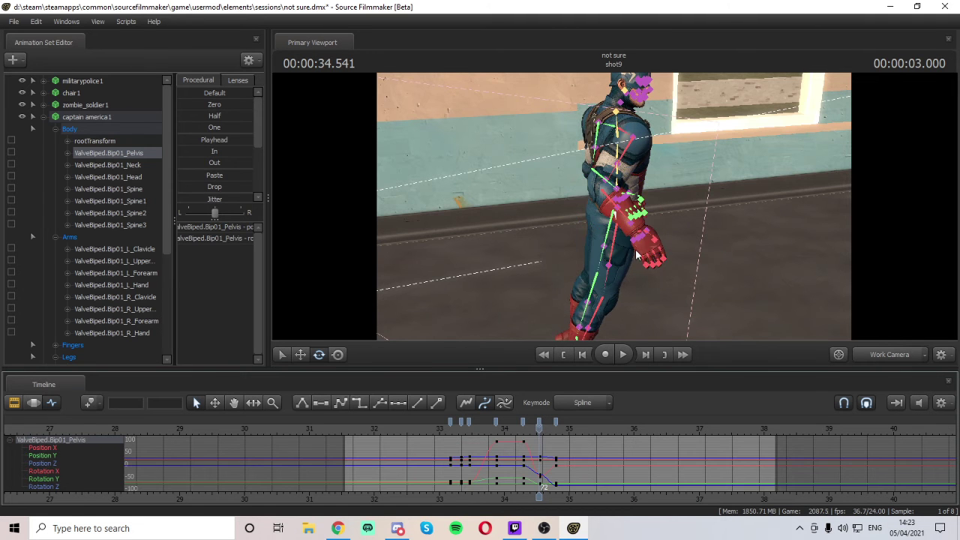
{"action": "left_click_drag", "start_coordinate": [616, 231], "coordinate": [657, 218]}
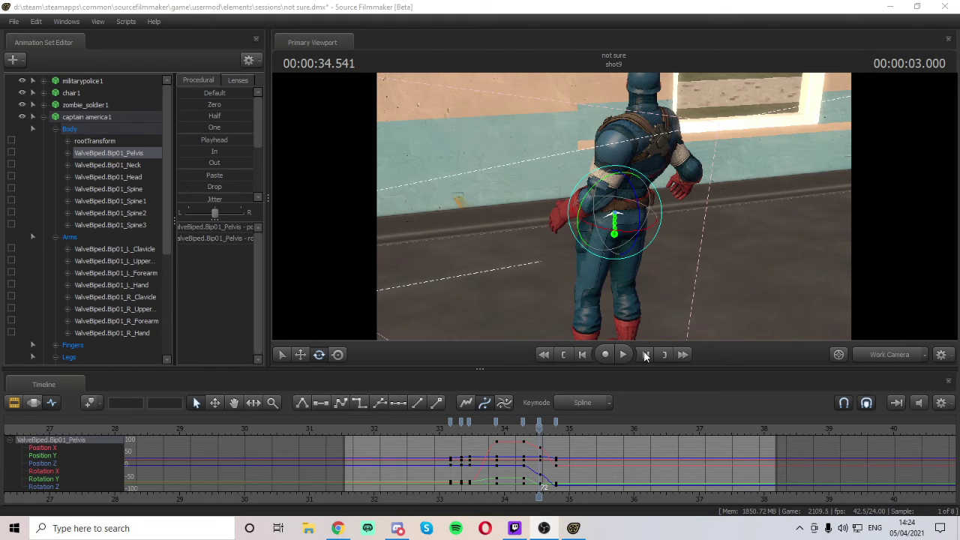
- Step back and forth through the keyframes up to frame 78 to examine the pelvis turn after the kick
{"action": "left_click", "coordinate": [728, 388]}
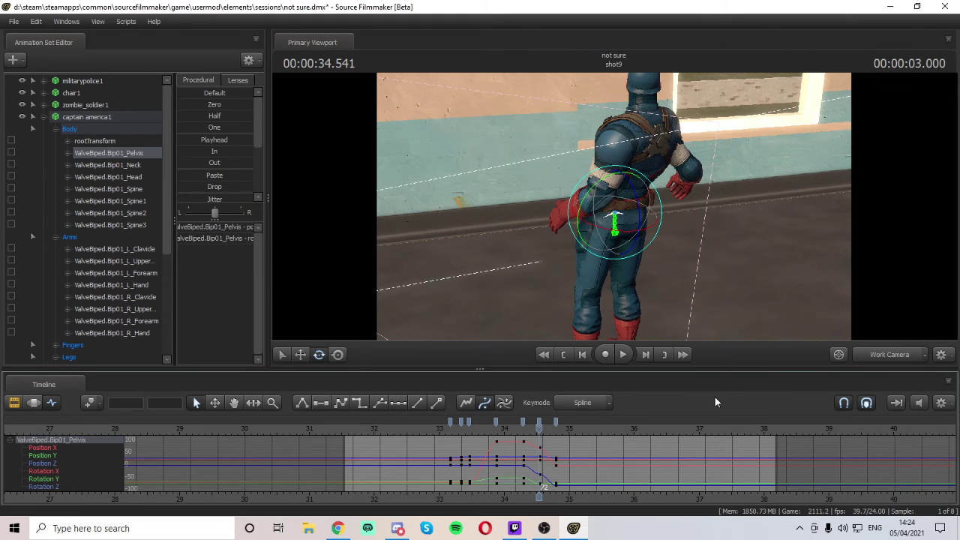
{"action": "key", "text": "Left"}
{"action": "key", "text": "Left"}
{"action": "key", "text": "Left"}
{"action": "key", "text": "Left"}
{"action": "key", "text": "Left"}
{"action": "key", "text": "Left"}
{"action": "key", "text": "Right"}
{"action": "key", "text": "Right"}
{"action": "key", "text": "Right"}
{"action": "key", "text": "Right"}
{"action": "key", "text": "Right"}
{"action": "key", "text": "Right"}
{"action": "key", "text": "Right"}
{"action": "key", "text": "Right"}
{"action": "key", "text": "Right"}
{"action": "key", "text": "Right"}
{"action": "key", "text": "Right"}
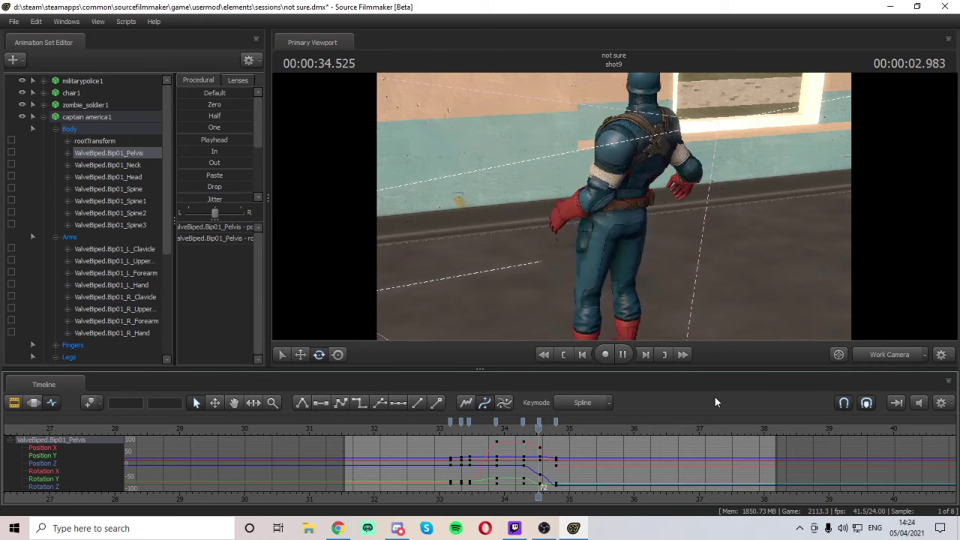
{"action": "key", "text": "Left"}
{"action": "key", "text": "Right"}
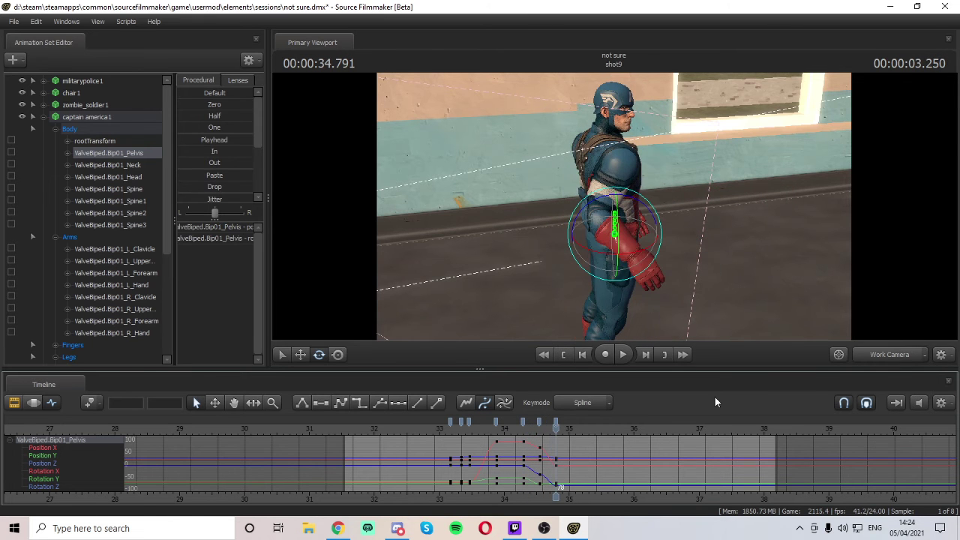
{"action": "key", "text": "Left"}
{"action": "key", "text": "Left"}
{"action": "key", "text": "Left"}
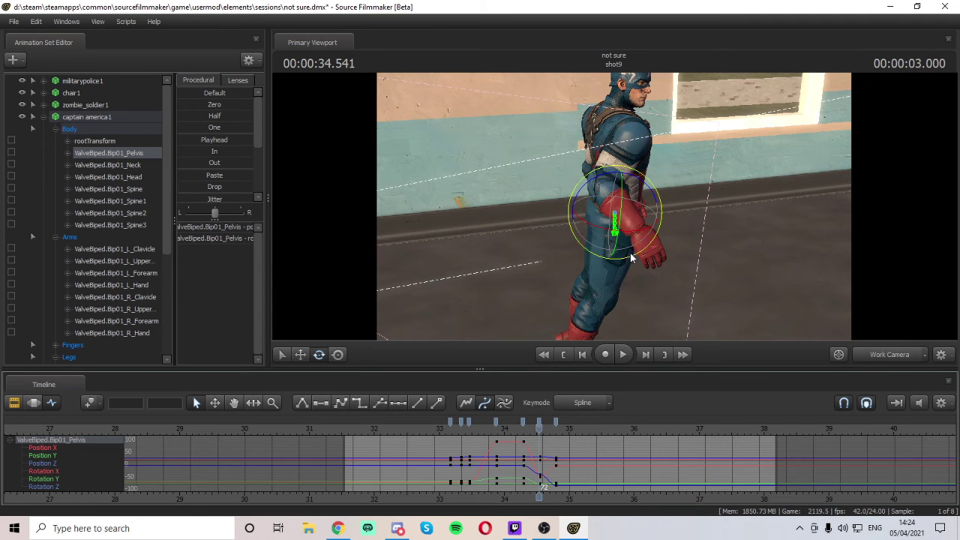
- Try turning the pelvis at frame 72 so the body faces the other way, and play the landing to check it
{"action": "left_click_drag", "start_coordinate": [629, 242], "coordinate": [698, 221]}
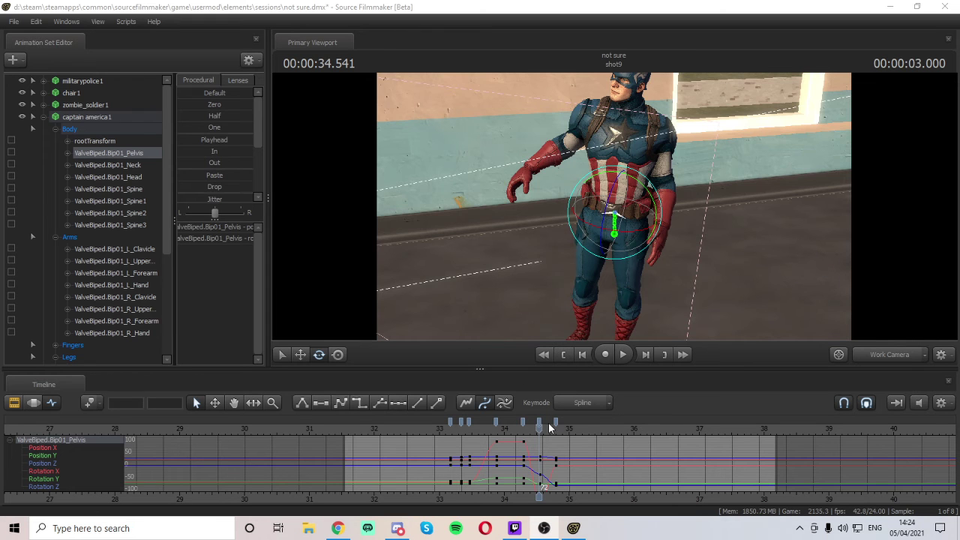
{"action": "left_click_drag", "start_coordinate": [537, 431], "coordinate": [516, 440]}
{"action": "key", "text": "space"}
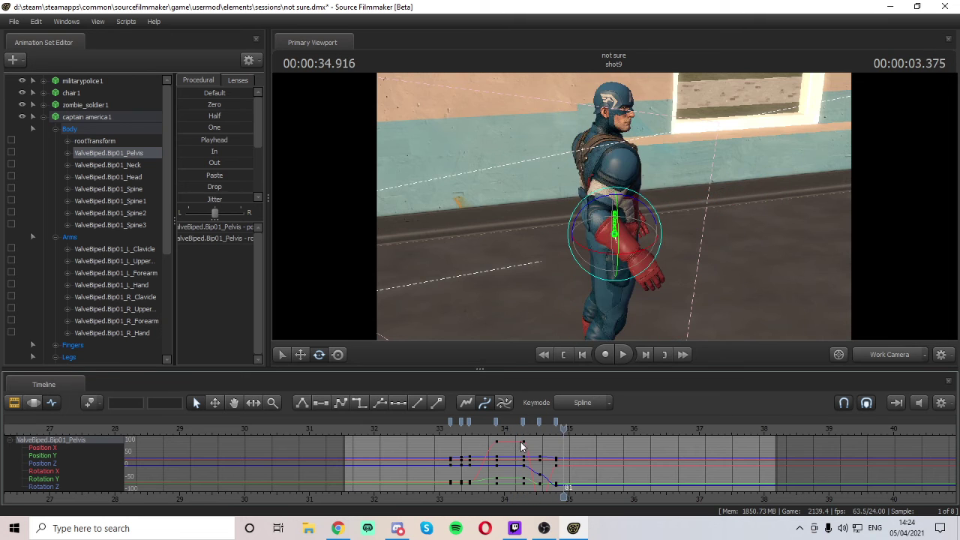
{"action": "key", "text": "Up"}
{"action": "key", "text": "Up"}
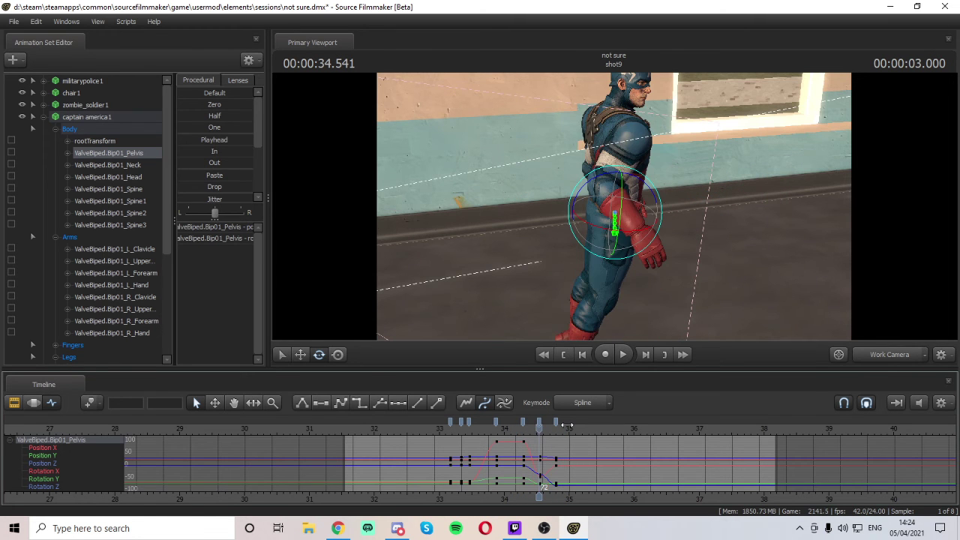
- Replay the landing from frame 72 onward to examine the body and feet as they settle into standing
{"action": "key", "text": "space"}
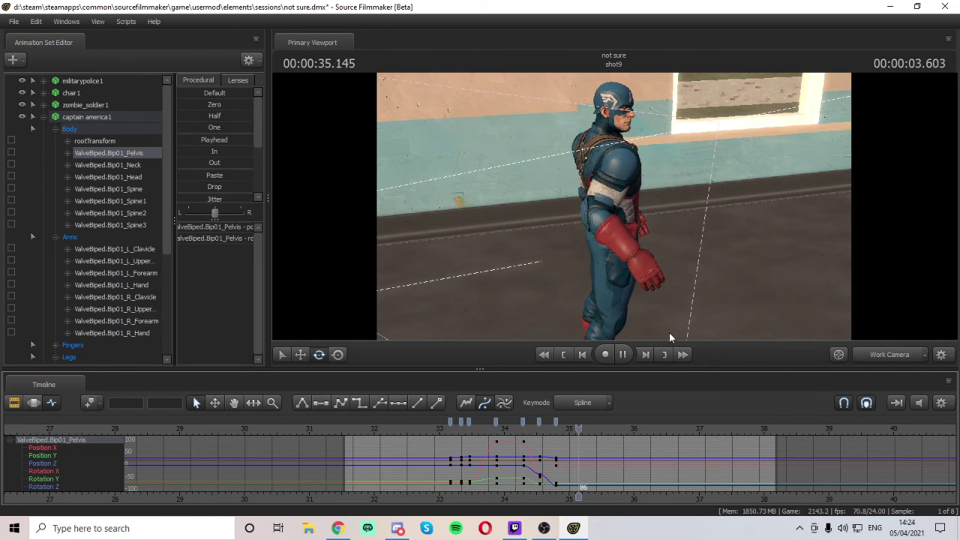
{"action": "left_click_drag", "start_coordinate": [594, 427], "coordinate": [567, 426]}
{"action": "key", "text": "space"}
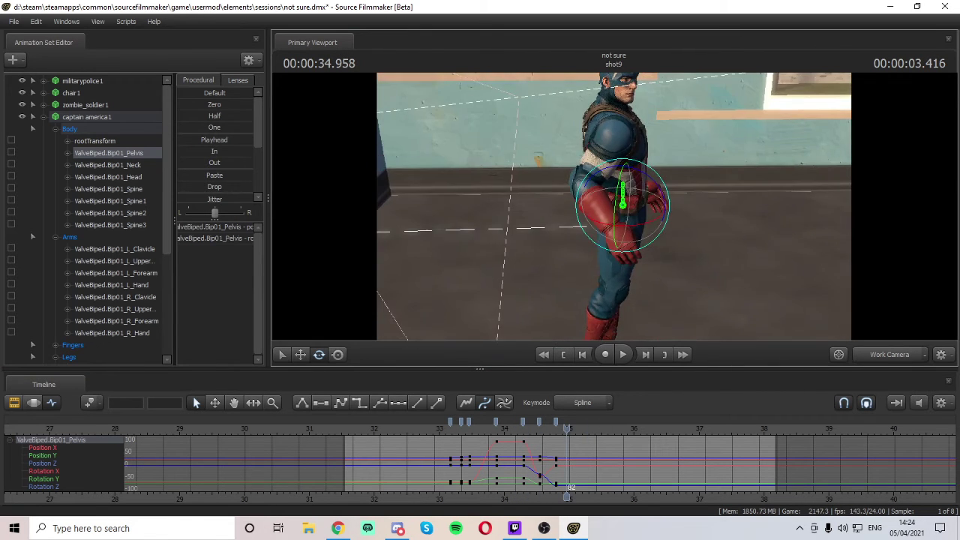
{"action": "key", "text": "space"}
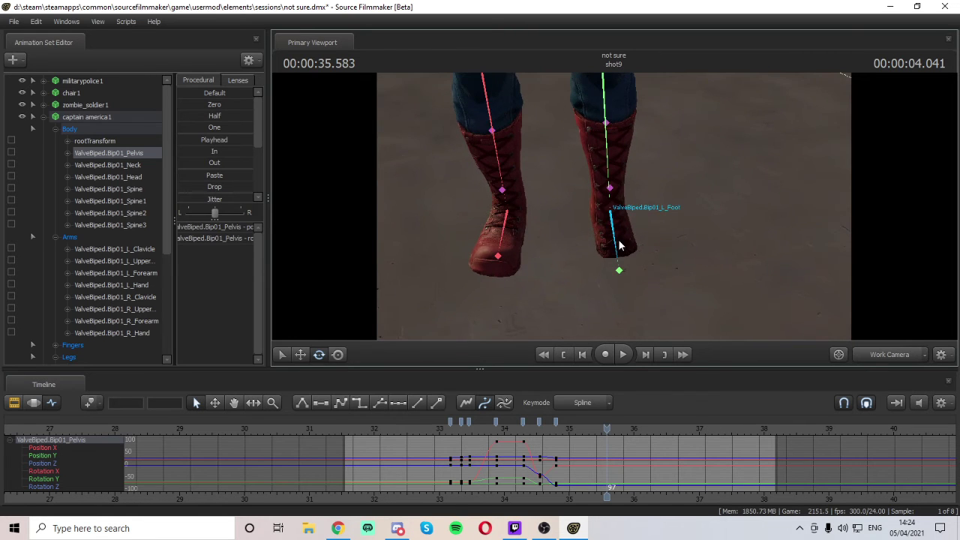
- Keyframe the left foot bone at the end of the landing and rotate it flat to the ground at frame 77
{"action": "left_click", "coordinate": [618, 269]}
{"action": "mouse_move", "coordinate": [604, 428]}
{"action": "left_mouse_down"}
{"action": "mouse_move", "coordinate": [455, 430]}
{"action": "mouse_move", "coordinate": [568, 429]}
{"action": "mouse_move", "coordinate": [553, 428]}
{"action": "left_mouse_up"}
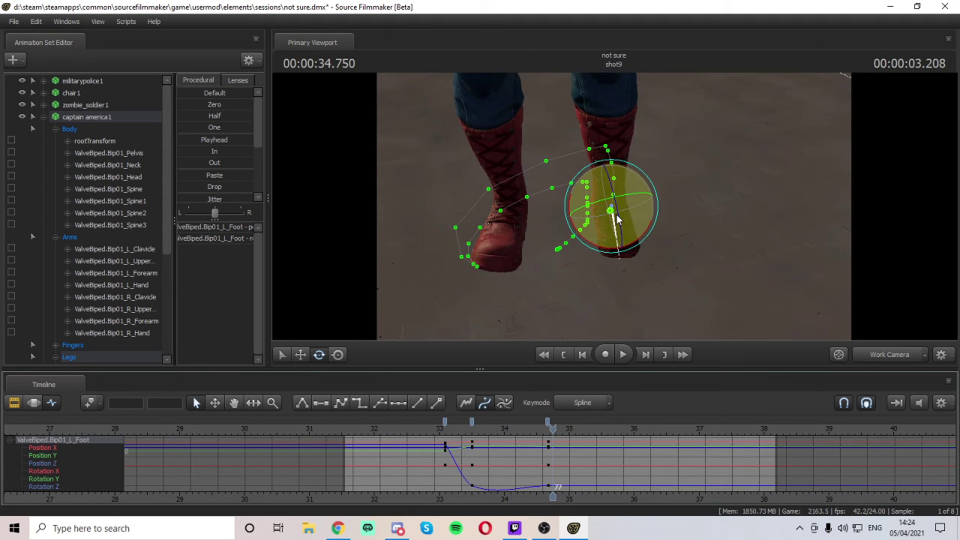
{"action": "left_click_drag", "start_coordinate": [617, 218], "coordinate": [690, 188]}
{"action": "key", "text": "s"}
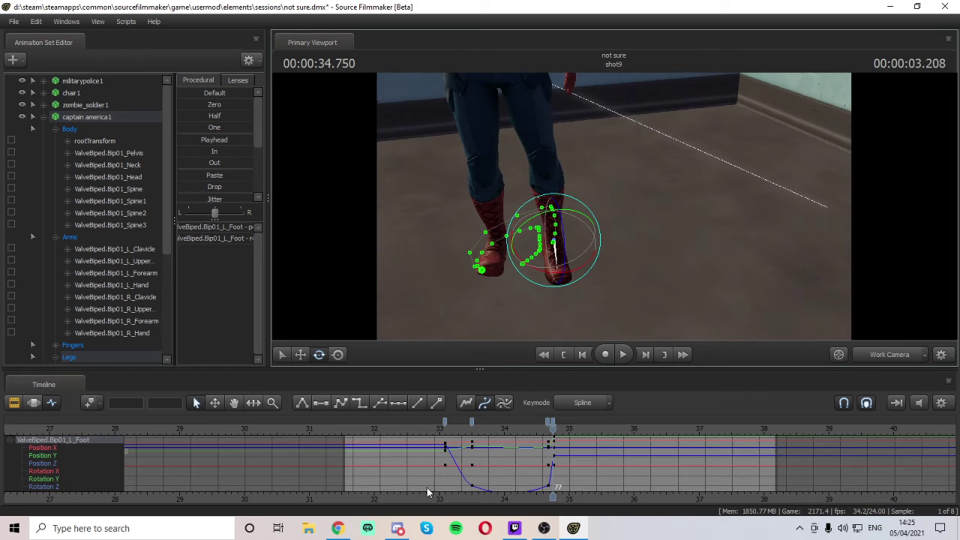
- Flatten the tangents of all left foot keyframes and play the kick and landing to review the motion
{"action": "left_click_drag", "start_coordinate": [425, 438], "coordinate": [637, 533]}
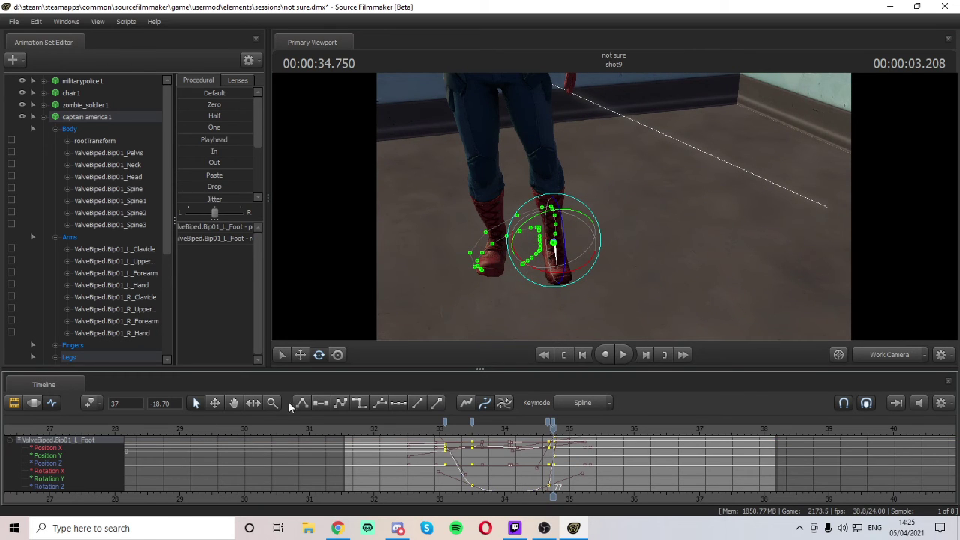
{"action": "left_click", "coordinate": [322, 404]}
{"action": "key", "text": "space"}
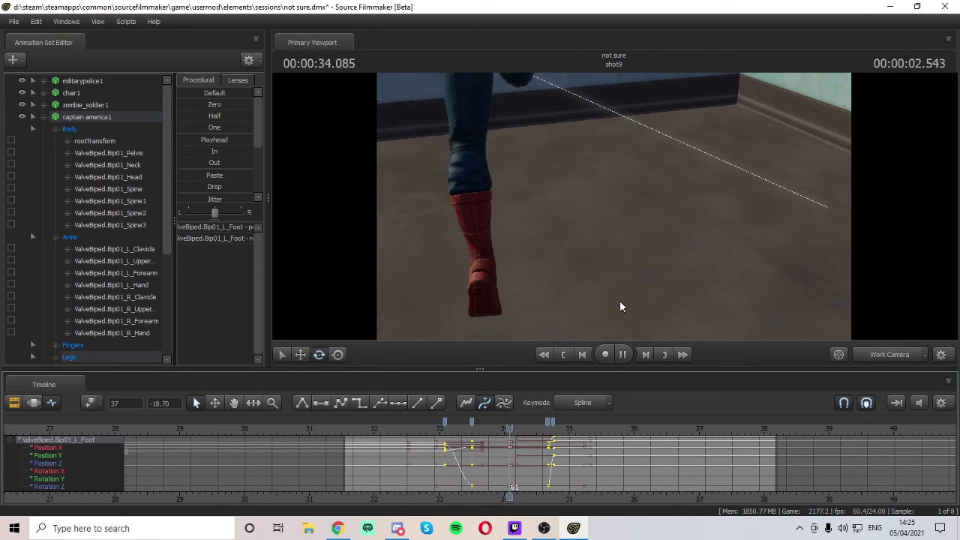
{"action": "key", "text": "space"}
{"action": "left_click_drag", "start_coordinate": [551, 255], "coordinate": [615, 203]}
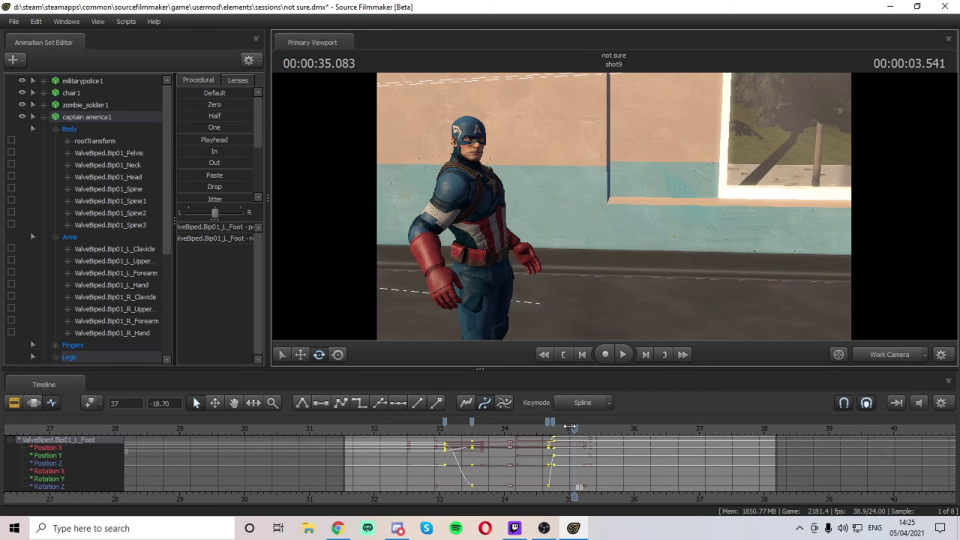
{"action": "key", "text": "space"}
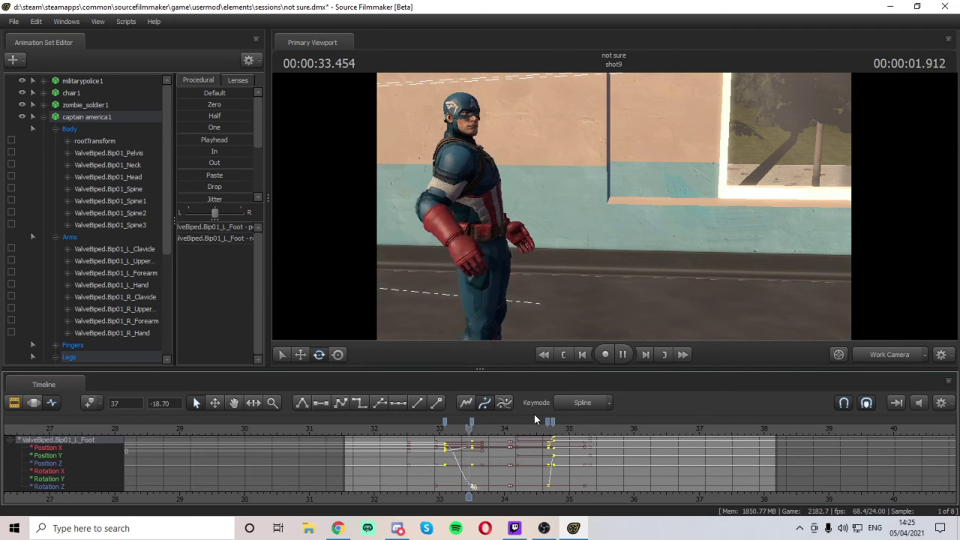
- Replay the kick and landing with the left foot animation, and return the playhead to frame 46 before the kick
{"action": "key", "text": "space"}
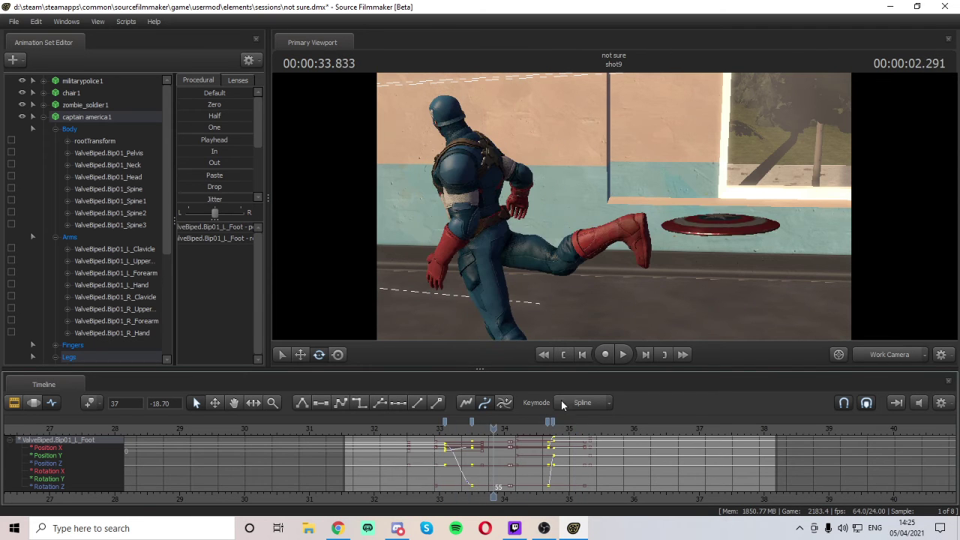
{"action": "key", "text": "space"}
{"action": "key", "text": "space"}
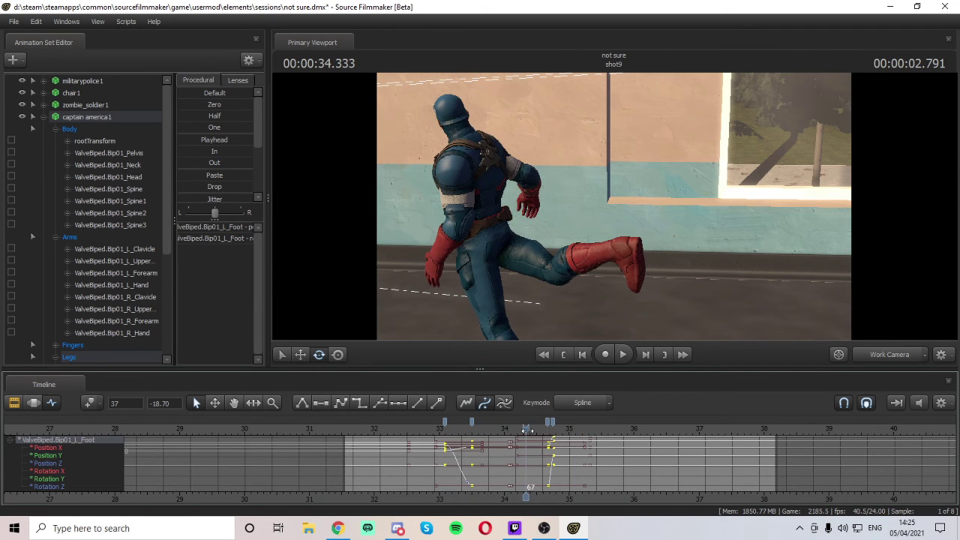
{"action": "left_click_drag", "start_coordinate": [527, 429], "coordinate": [469, 429]}
- Select Captain America's right upper arm bone and keyframe its current pose at frame 45, just before the body turns
{"action": "left_click", "coordinate": [491, 173]}
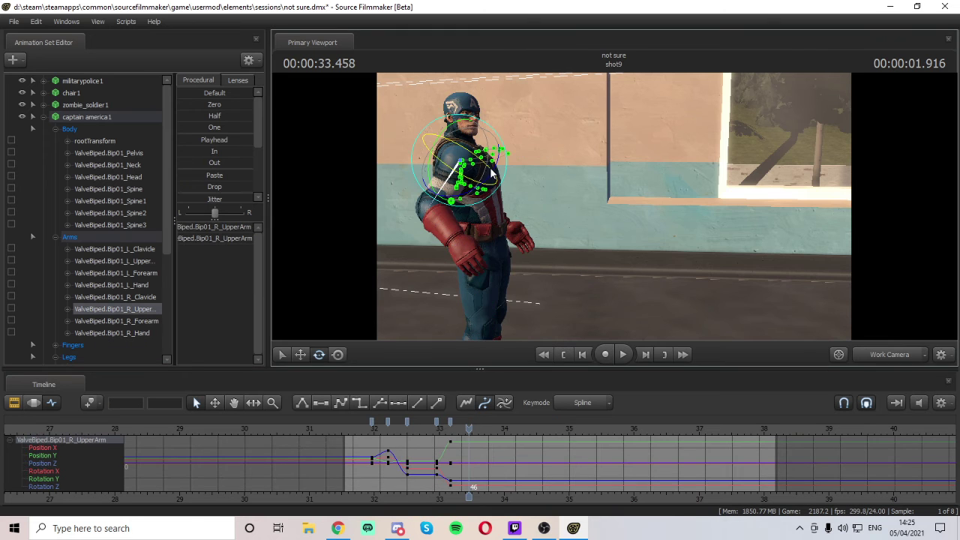
{"action": "key", "text": "Right"}
{"action": "key", "text": "Right"}
{"action": "key", "text": "Right"}
{"action": "key", "text": "Right"}
{"action": "key", "text": "Left"}
{"action": "key", "text": "Left"}
{"action": "key", "text": "Left"}
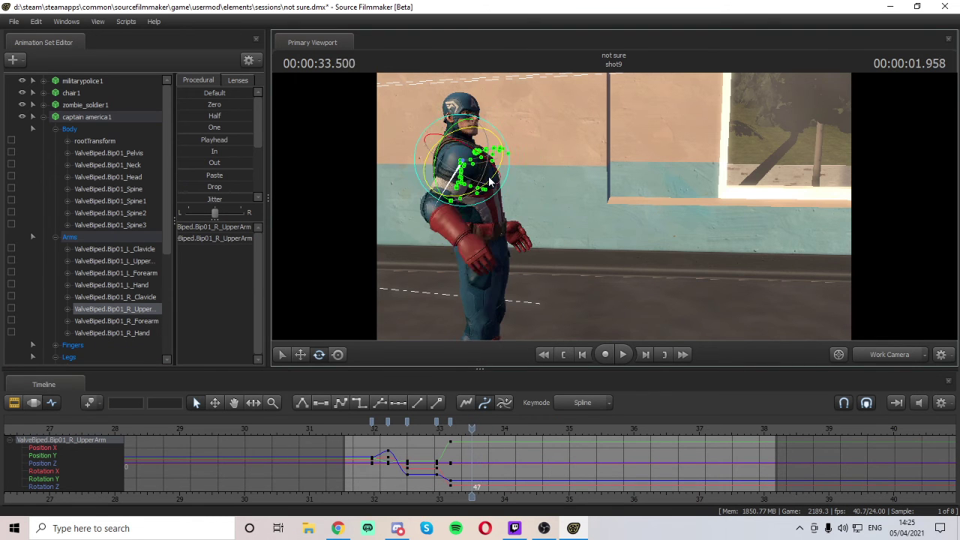
{"action": "key", "text": "Left"}
{"action": "key", "text": "Left"}
{"action": "key", "text": "Right"}
{"action": "key", "text": "Left"}
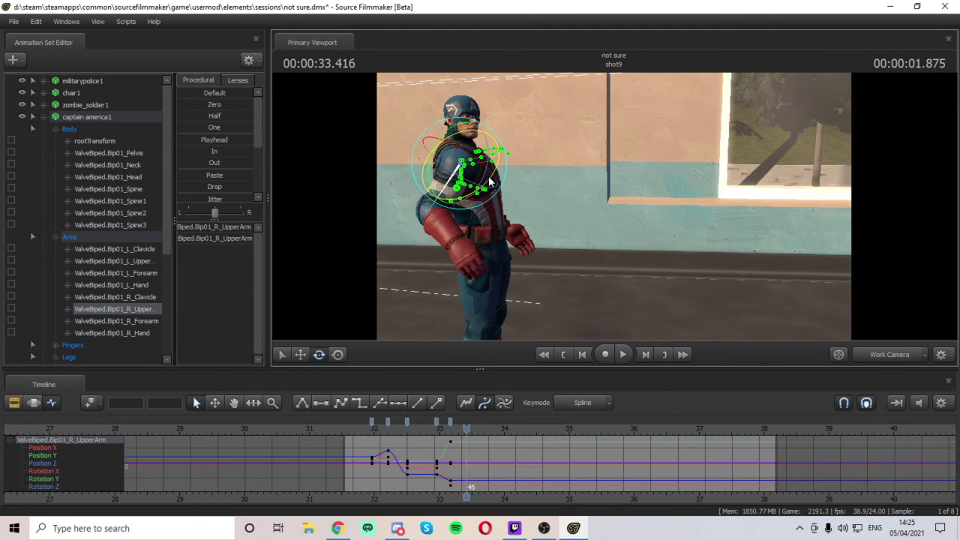
{"action": "key", "text": "Right"}
{"action": "key", "text": "Right"}
{"action": "key", "text": "Right"}
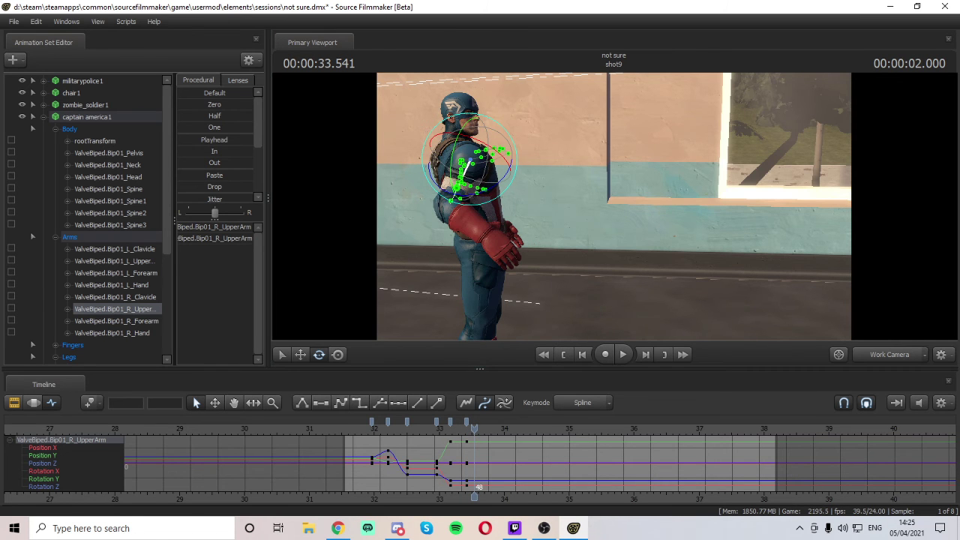
- Switch to Chrome and preview Captain America shield throw images for reference, including the Popular Mechanics, Play Soon Two and Panic in the Skies results
{"action": "key", "text": "alt+Tab"}
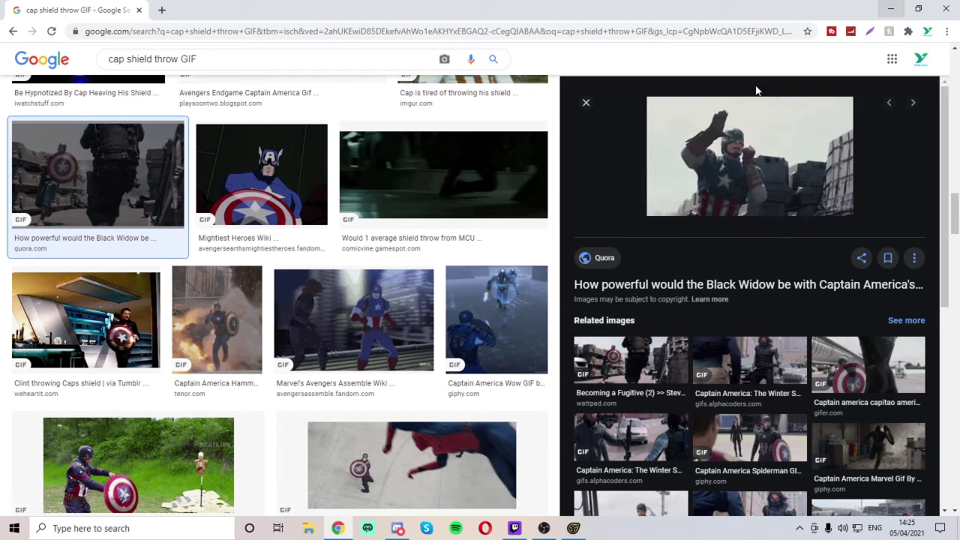
{"action": "scroll", "coordinate": [450, 295], "scroll_direction": "down", "scroll_amount": 3}
{"action": "left_click", "coordinate": [137, 241]}
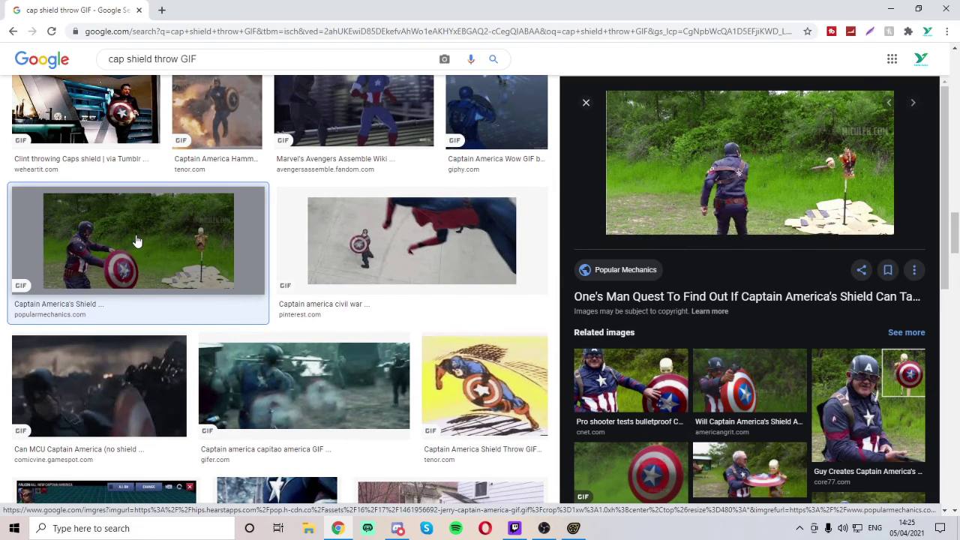
{"action": "scroll", "coordinate": [137, 241], "scroll_direction": "down", "scroll_amount": 2}
{"action": "scroll", "coordinate": [383, 289], "scroll_direction": "down", "scroll_amount": 1}
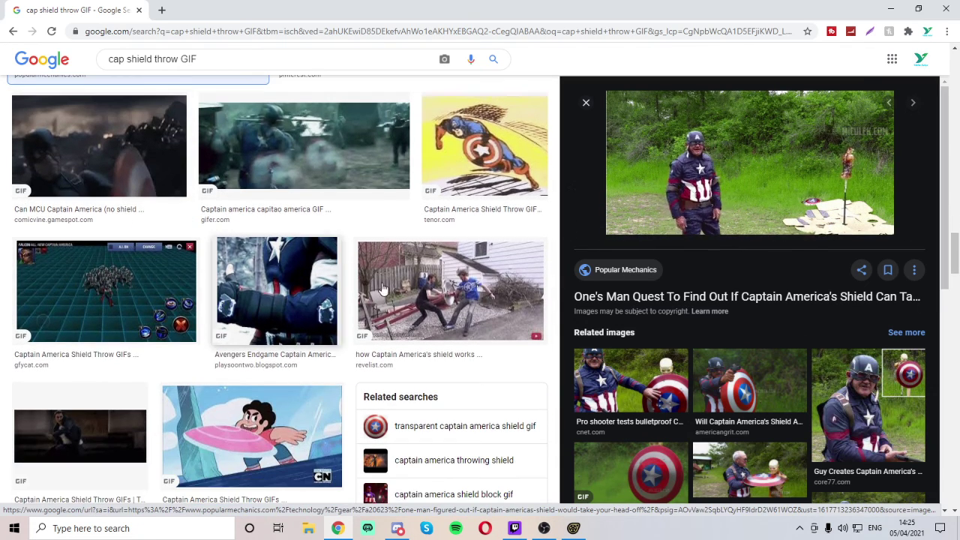
{"action": "left_click", "coordinate": [382, 289]}
{"action": "left_click", "coordinate": [285, 311]}
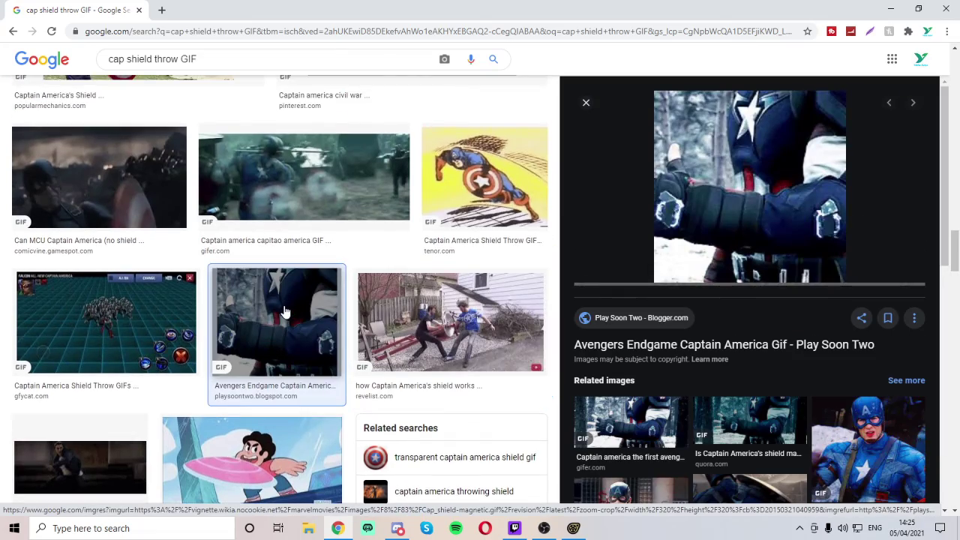
{"action": "scroll", "coordinate": [285, 311], "scroll_direction": "down", "scroll_amount": 8}
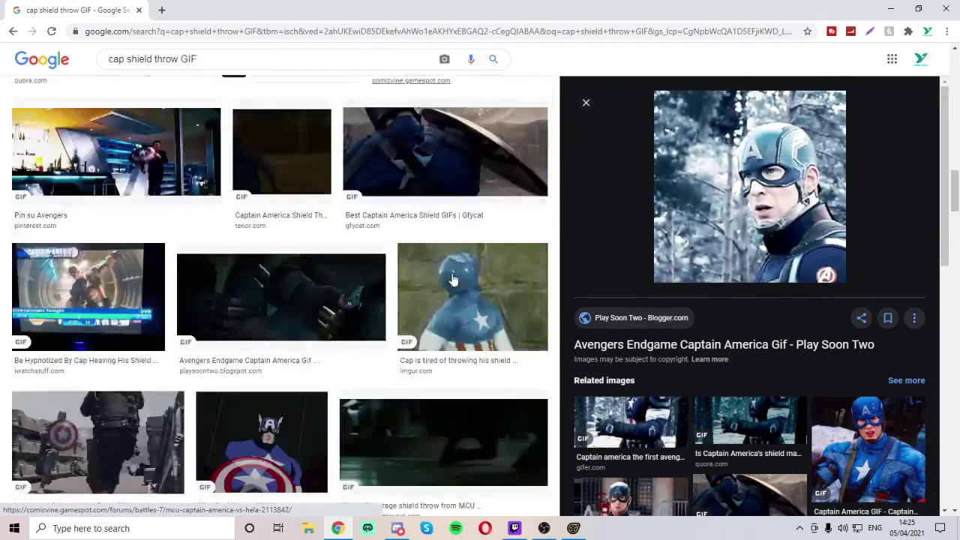
{"action": "scroll", "coordinate": [453, 279], "scroll_direction": "down", "scroll_amount": 5}
{"action": "left_click", "coordinate": [413, 332]}
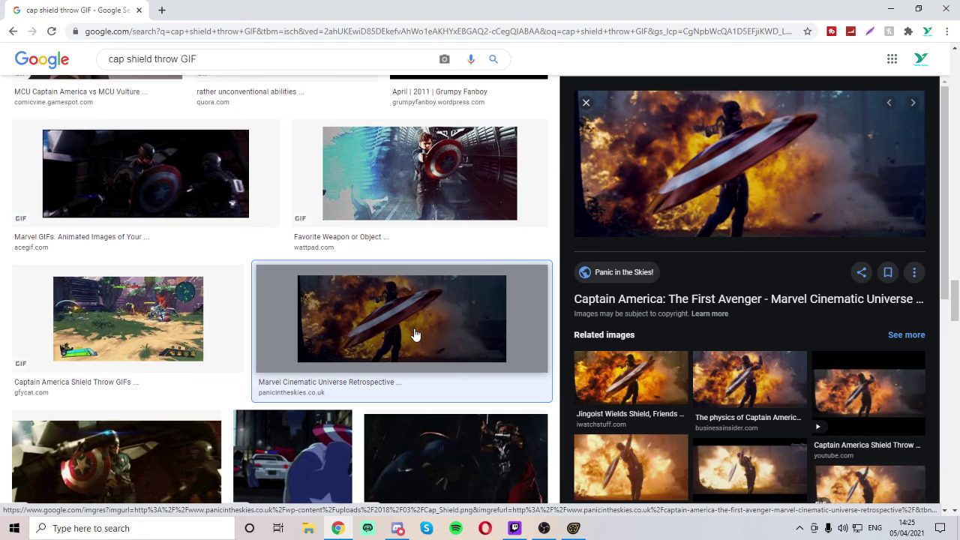
- Browse further shield throw GIFs for arm motion reference, including the Tenor, Tumbex and Avengers Assemble results, and return to Source Filmmaker
{"action": "scroll", "coordinate": [300, 352], "scroll_direction": "down", "scroll_amount": 5}
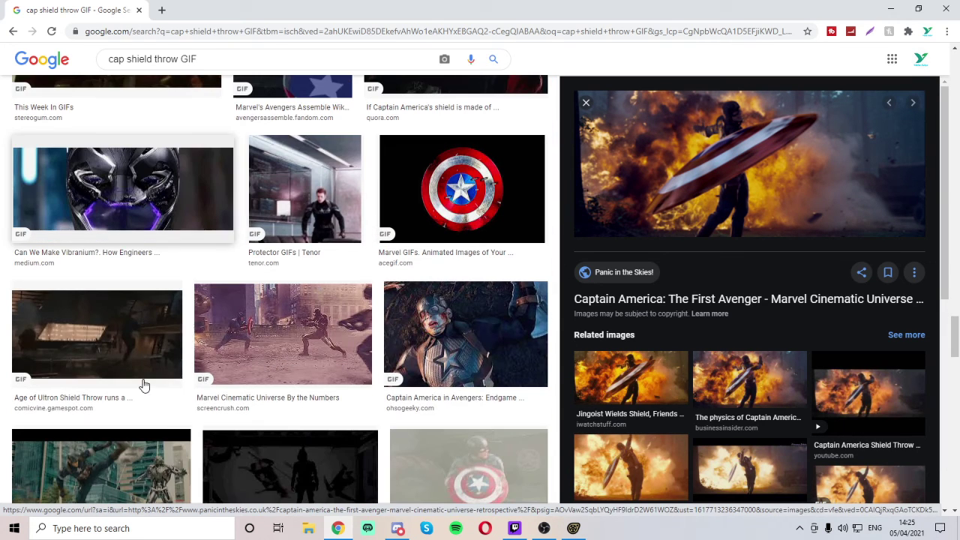
{"action": "left_click", "coordinate": [120, 191]}
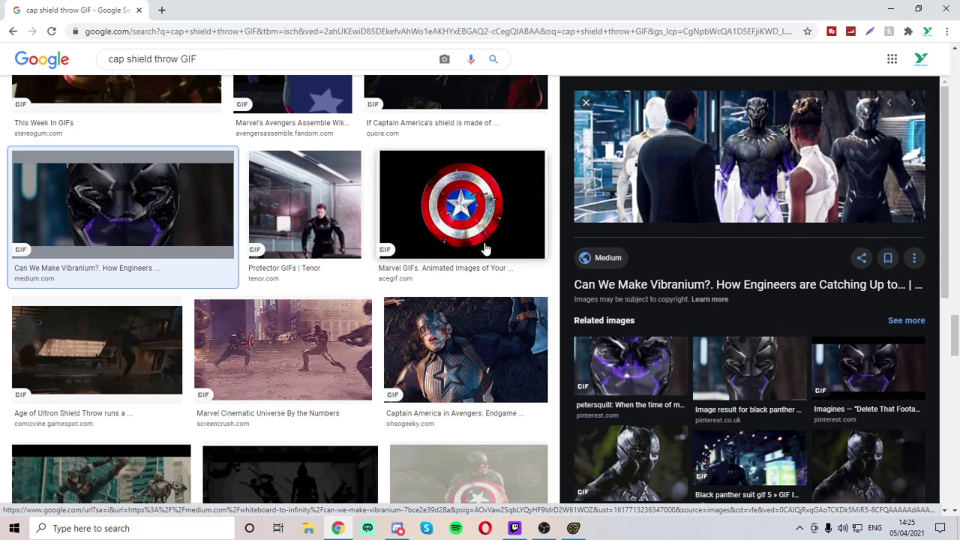
{"action": "left_click", "coordinate": [297, 232]}
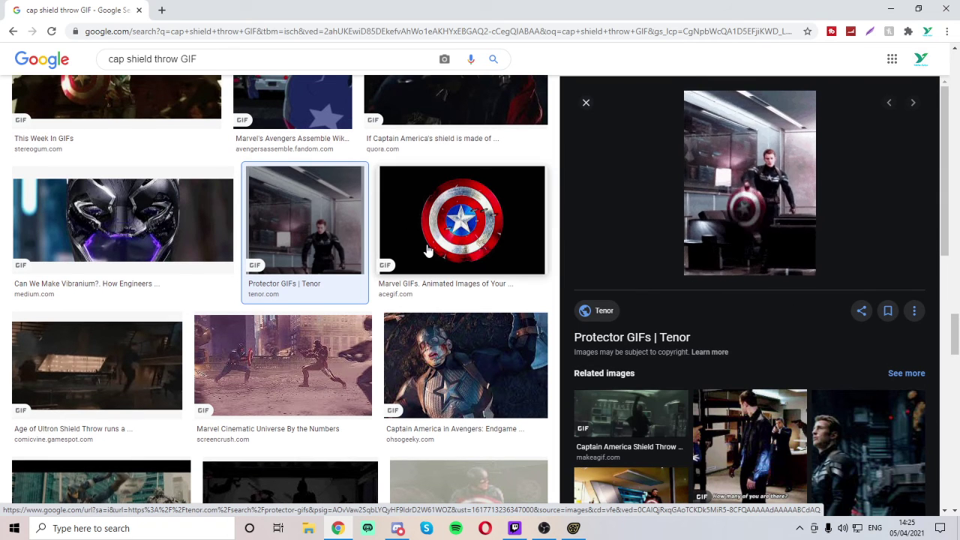
{"action": "scroll", "coordinate": [397, 274], "scroll_direction": "down", "scroll_amount": 4}
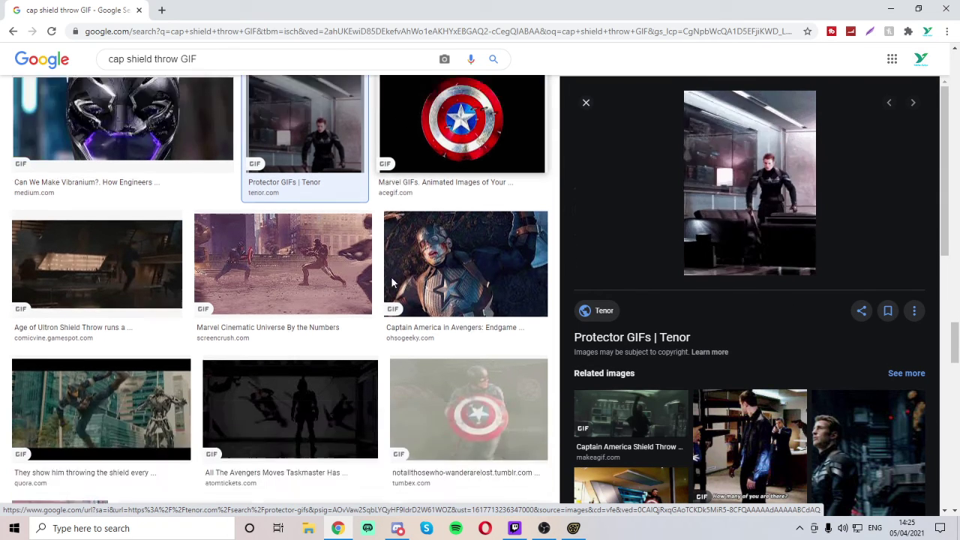
{"action": "left_click", "coordinate": [460, 216]}
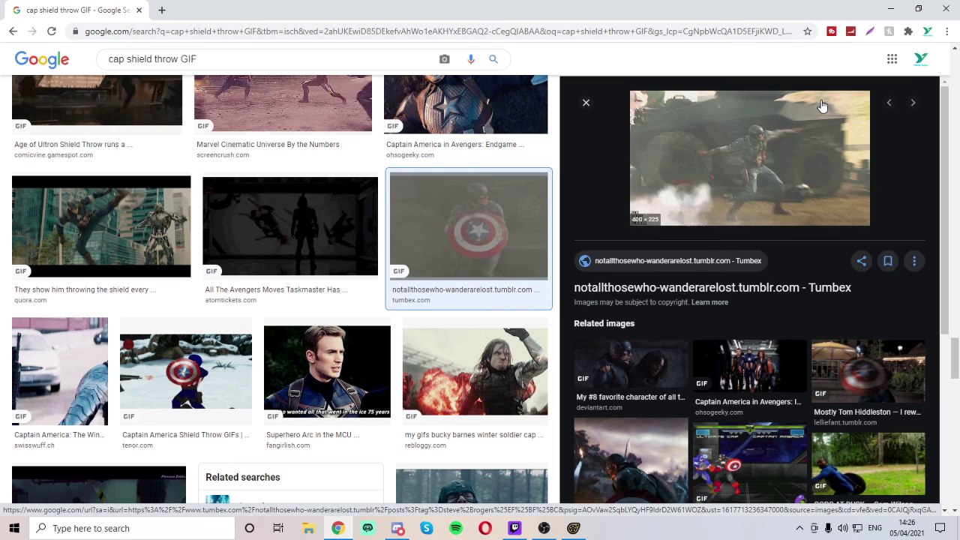
{"action": "scroll", "coordinate": [884, 305], "scroll_direction": "down", "scroll_amount": 1}
{"action": "left_click", "coordinate": [884, 304]}
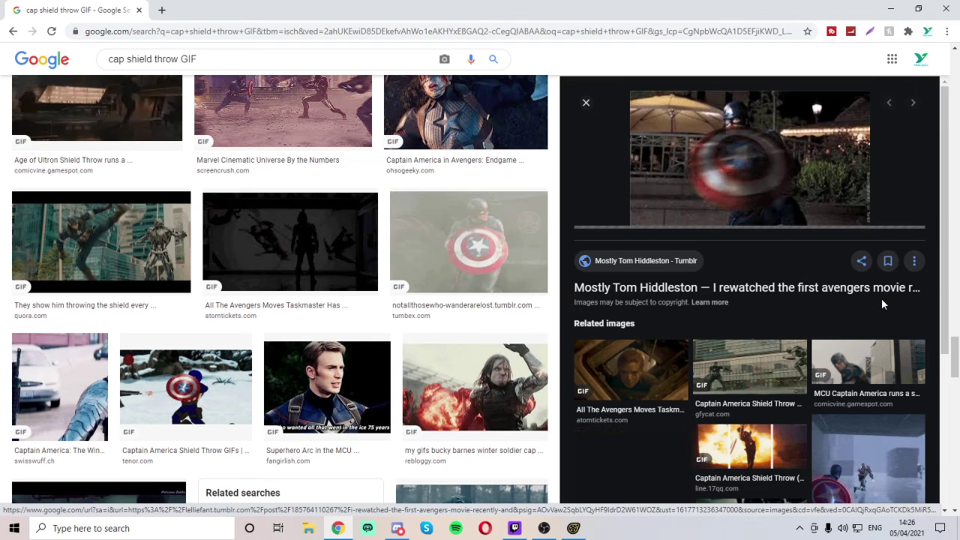
{"action": "scroll", "coordinate": [536, 325], "scroll_direction": "down", "scroll_amount": 1}
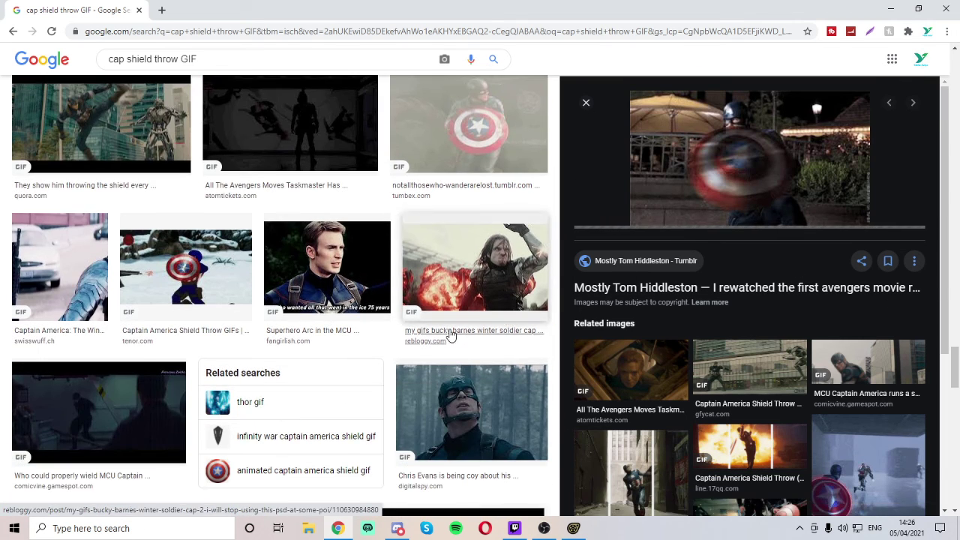
{"action": "left_click", "coordinate": [327, 282]}
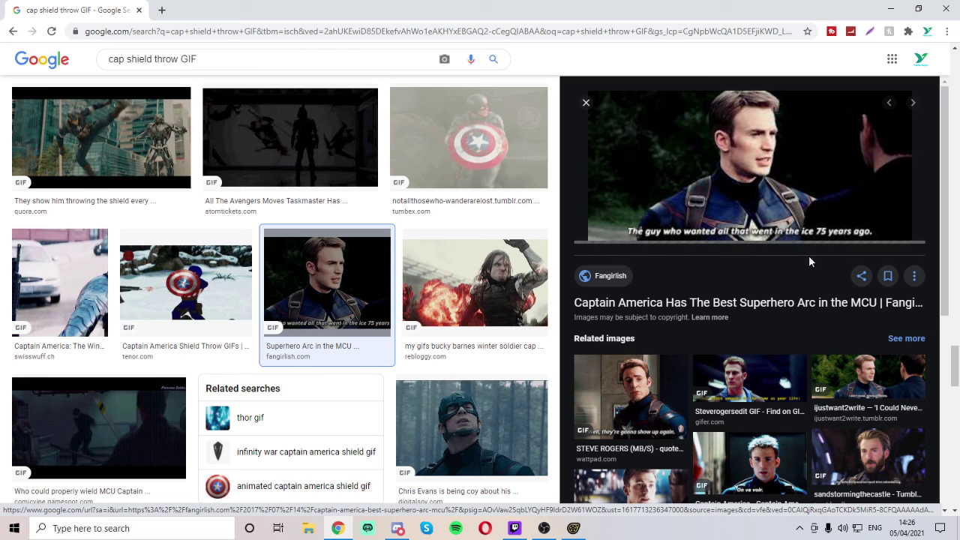
{"action": "scroll", "coordinate": [729, 307], "scroll_direction": "down", "scroll_amount": 2}
{"action": "scroll", "coordinate": [343, 275], "scroll_direction": "down", "scroll_amount": 2}
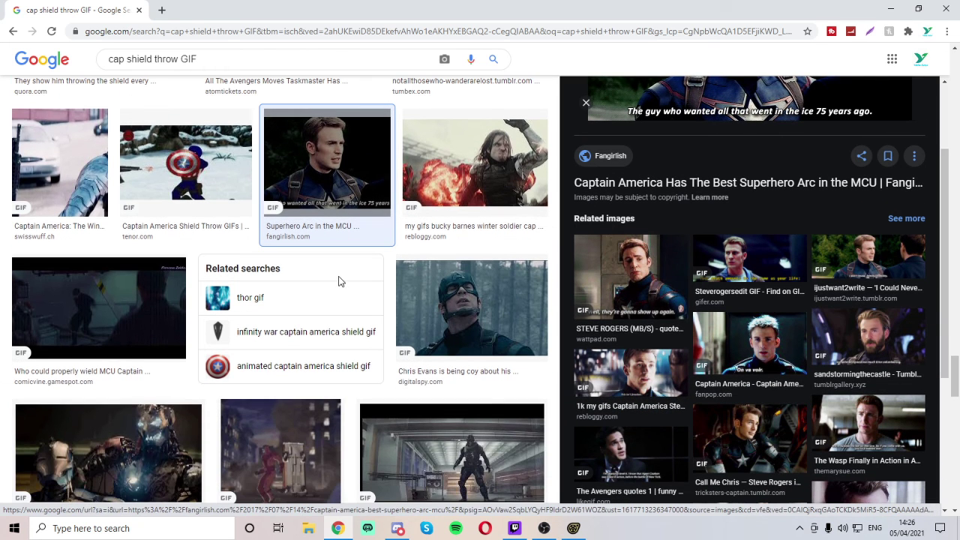
{"action": "scroll", "coordinate": [338, 281], "scroll_direction": "down", "scroll_amount": 2}
{"action": "left_click", "coordinate": [301, 327]}
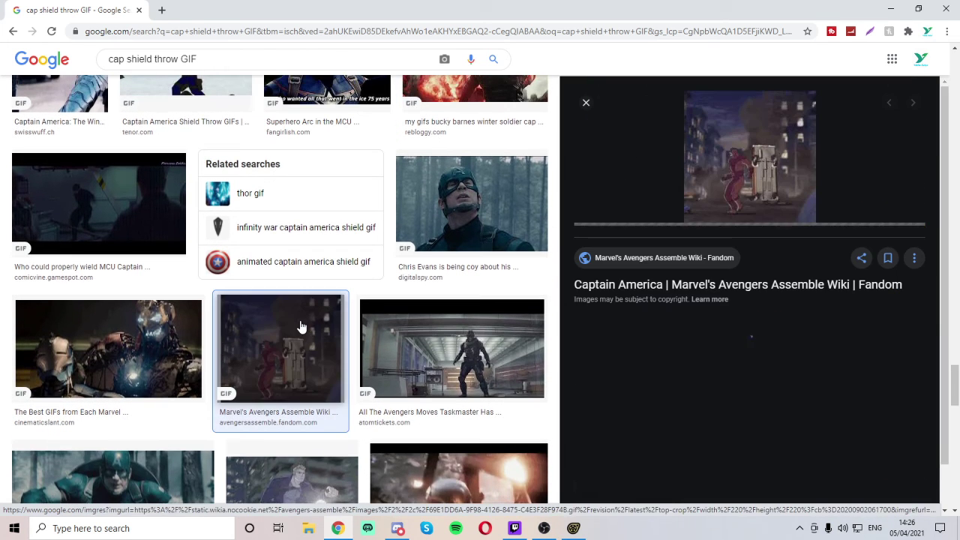
{"action": "left_click", "coordinate": [891, 7]}
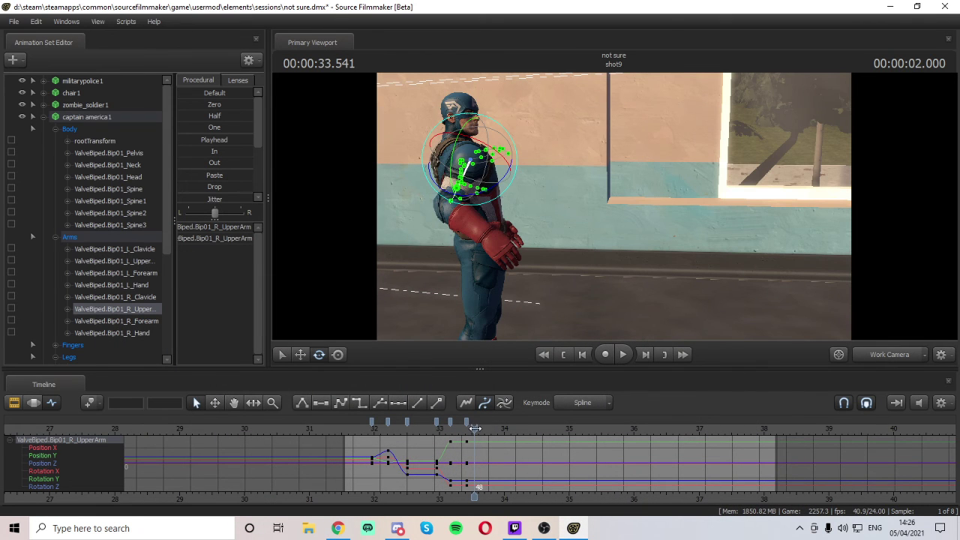
- Rotate the right upper arm at frame 51 so the arm swings up and outward during the turn
{"action": "left_click_drag", "start_coordinate": [475, 428], "coordinate": [484, 463]}
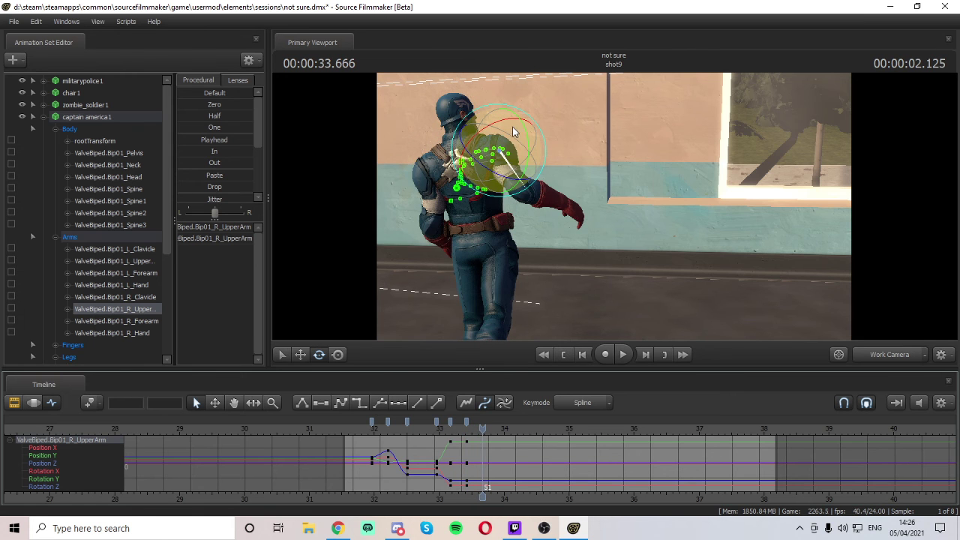
{"action": "mouse_move", "coordinate": [512, 127]}
{"action": "left_mouse_down"}
{"action": "mouse_move", "coordinate": [523, 127]}
{"action": "mouse_move", "coordinate": [513, 123]}
{"action": "left_mouse_up"}
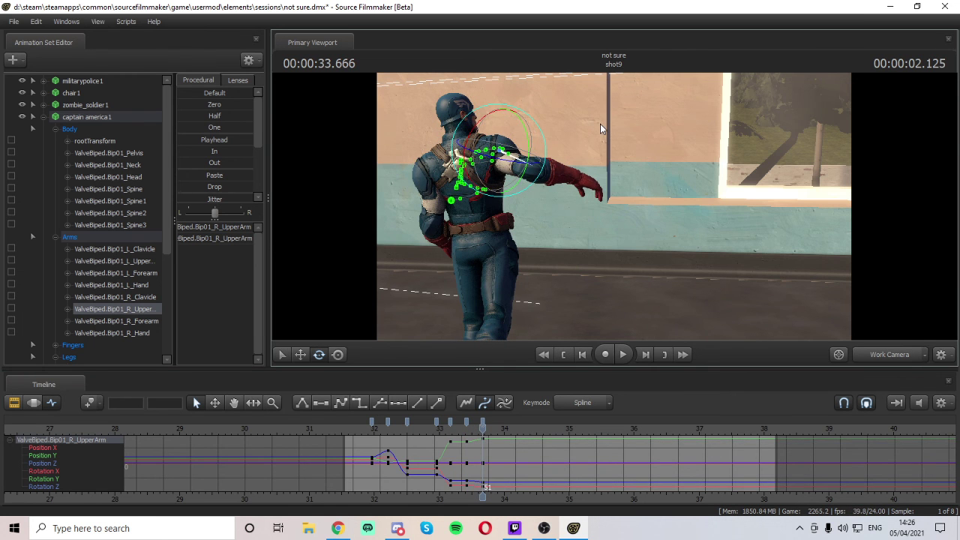
- Keyframe the raised right upper arm pose around frame 70, as the body turns back toward standing
{"action": "key", "text": "Right"}
{"action": "key", "text": "Right"}
{"action": "key", "text": "Right"}
{"action": "key", "text": "Right"}
{"action": "key", "text": "Right"}
{"action": "key", "text": "Right"}
{"action": "key", "text": "Right"}
{"action": "key", "text": "Right"}
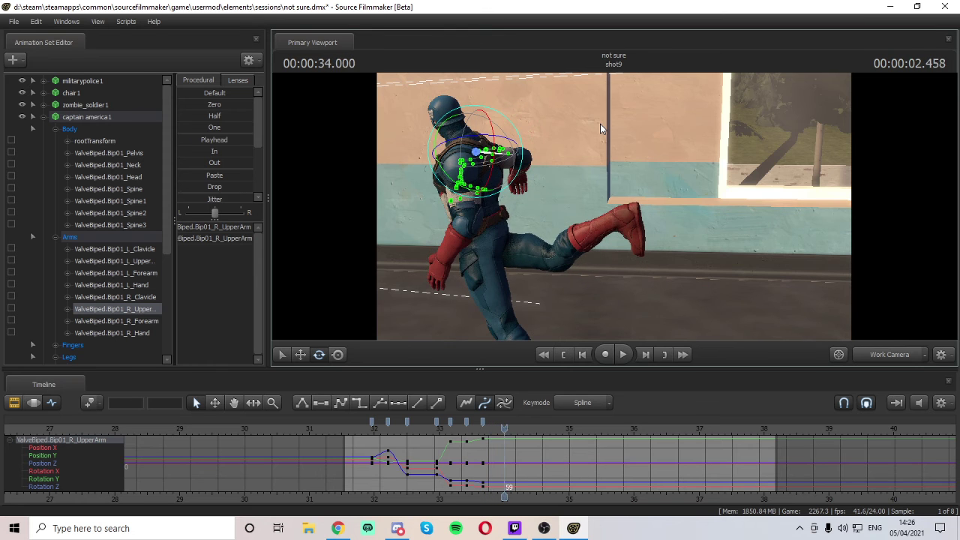
{"action": "key", "text": "Right"}
{"action": "key", "text": "Right"}
{"action": "key", "text": "Right"}
{"action": "key", "text": "Right"}
{"action": "key", "text": "Right"}
{"action": "key", "text": "Right"}
{"action": "key", "text": "Right"}
{"action": "key", "text": "Right"}
{"action": "key", "text": "Right"}
{"action": "key", "text": "Right"}
{"action": "key", "text": "Right"}
{"action": "key", "text": "Right"}
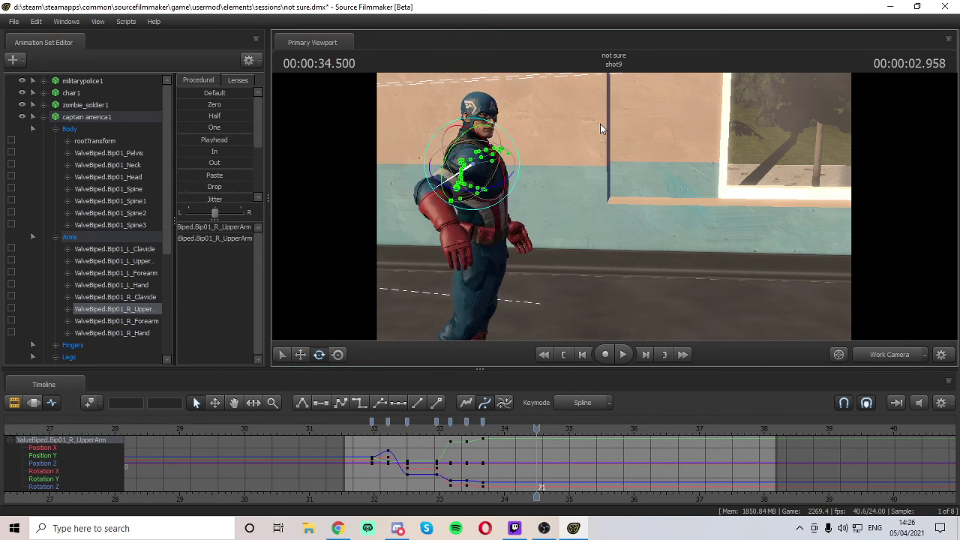
{"action": "key", "text": "Right"}
{"action": "key", "text": "Right"}
{"action": "key", "text": "Right"}
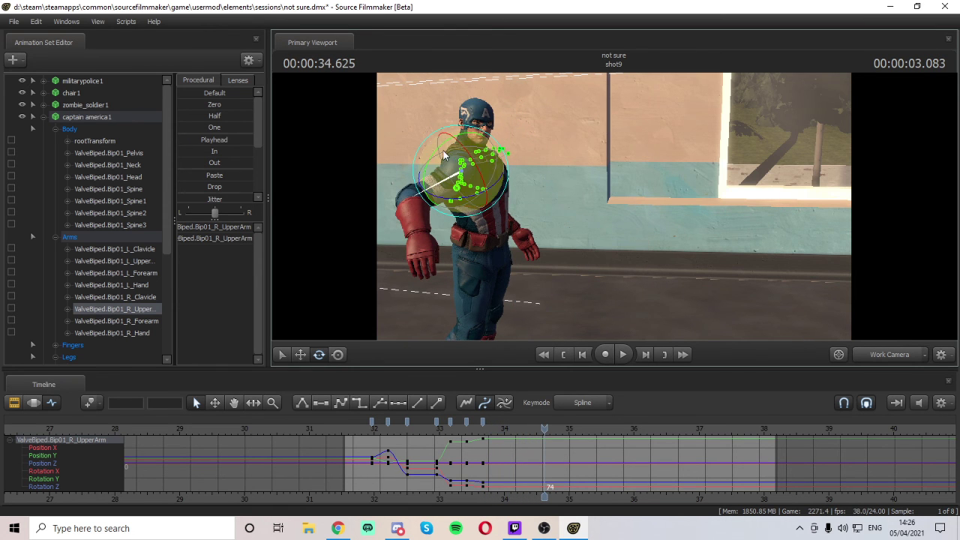
{"action": "key", "text": "Left"}
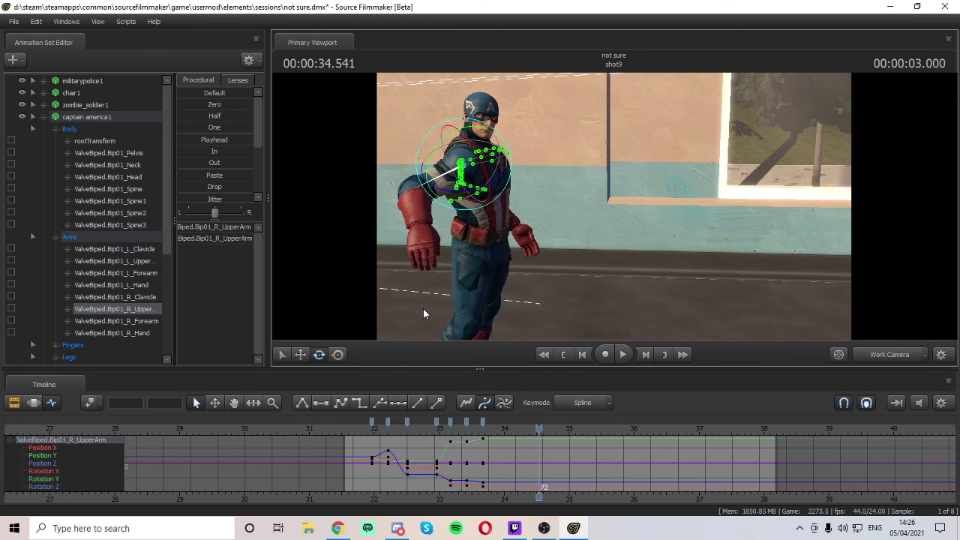
{"action": "key", "text": "Left"}
- Rotate the right upper arm down in front of the waist at frame 76, and select all of its keyframes
{"action": "key", "text": "Right"}
{"action": "key", "text": "Right"}
{"action": "key", "text": "Right"}
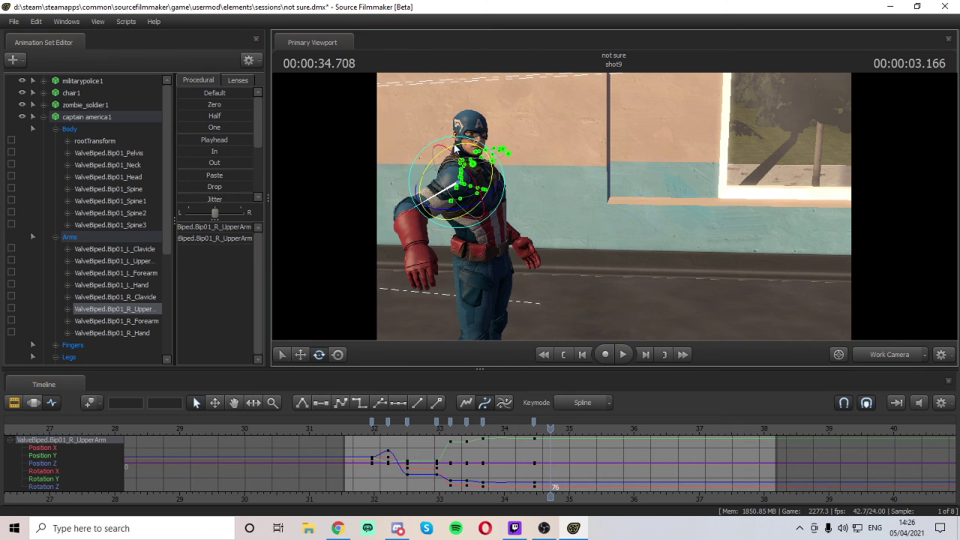
{"action": "left_click_drag", "start_coordinate": [457, 149], "coordinate": [472, 197]}
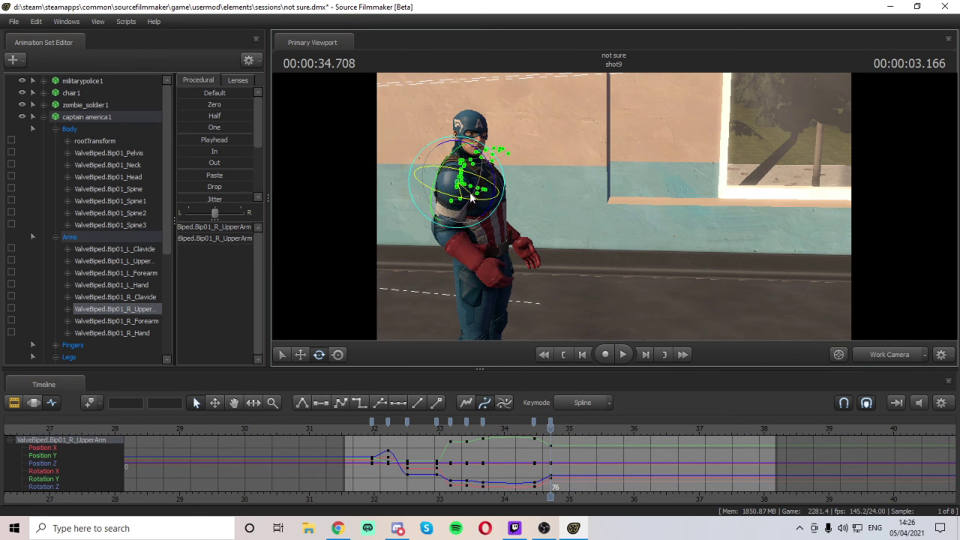
{"action": "left_click_drag", "start_coordinate": [563, 441], "coordinate": [354, 496]}
- Play the shot from its first frame through camera1 to review the right arm motion
{"action": "left_click_drag", "start_coordinate": [539, 429], "coordinate": [356, 429]}
{"action": "left_click", "coordinate": [859, 358]}
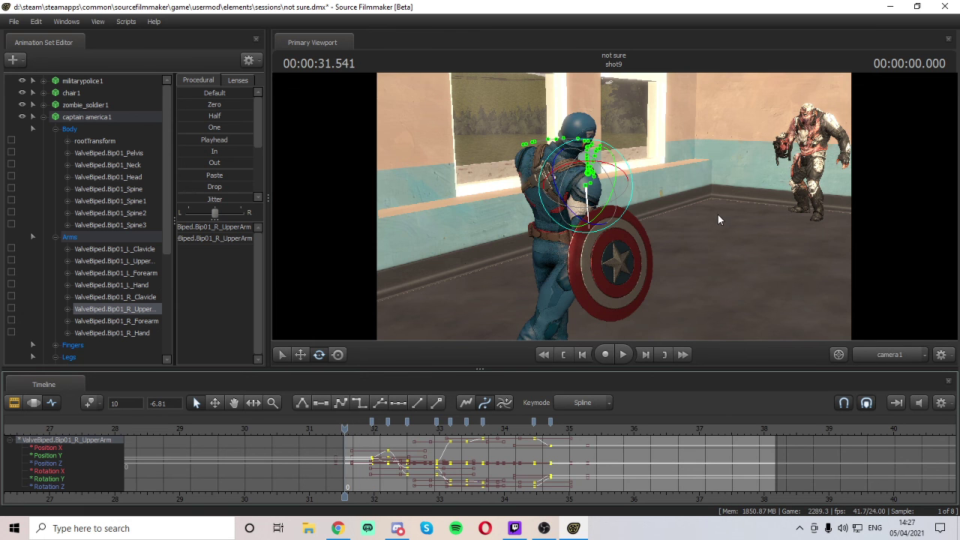
{"action": "key", "text": "space"}
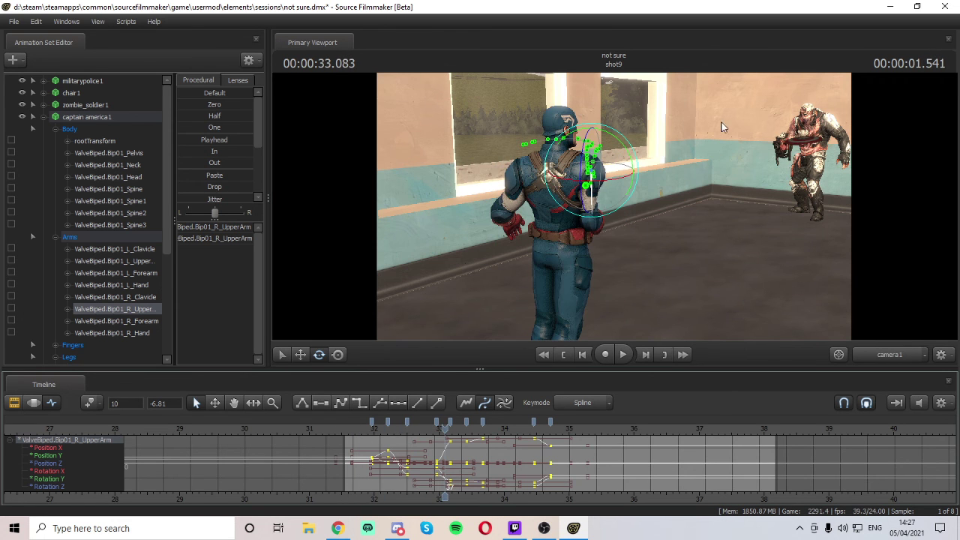
- Collapse the bone groups and the captain america1 and proto-adamantium shield1 animation sets
{"action": "left_click", "coordinate": [54, 129]}
{"action": "left_click", "coordinate": [54, 141]}
{"action": "left_click", "coordinate": [55, 166]}
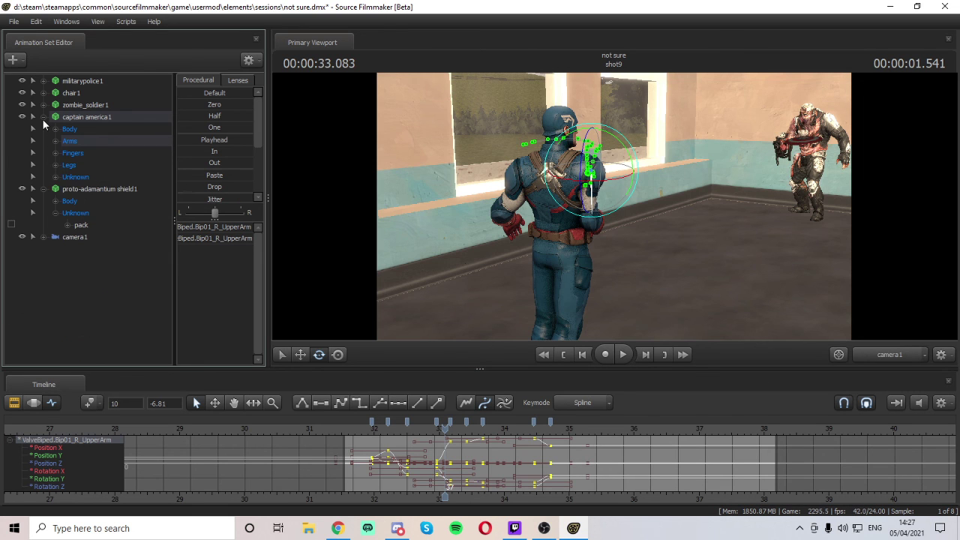
{"action": "left_click", "coordinate": [54, 153]}
{"action": "left_click", "coordinate": [44, 129]}
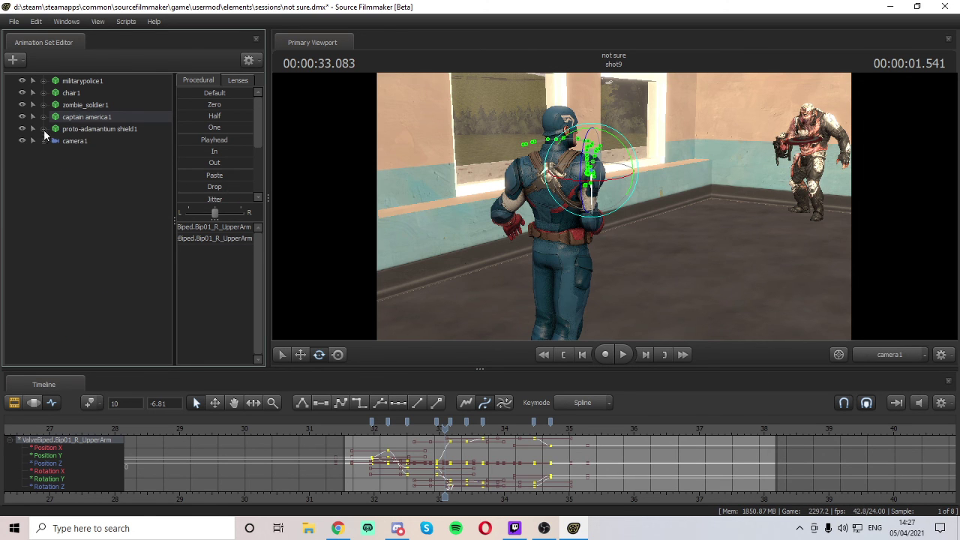
- Reframe camera1 at frame 24 of shot9 as a wide view of Captain America, the shield, the zombie soldier and the seated military police officer
{"action": "left_click", "coordinate": [71, 141]}
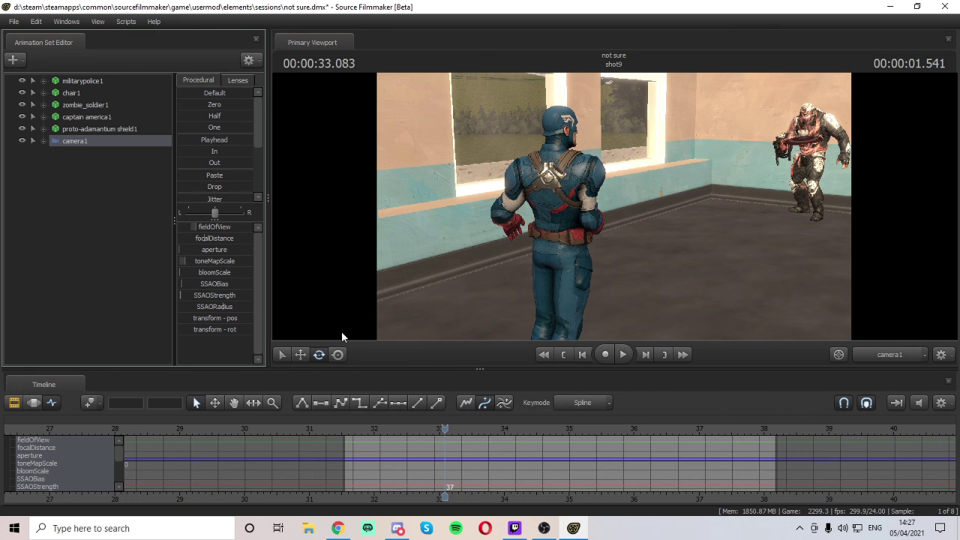
{"action": "left_click_drag", "start_coordinate": [439, 431], "coordinate": [409, 429]}
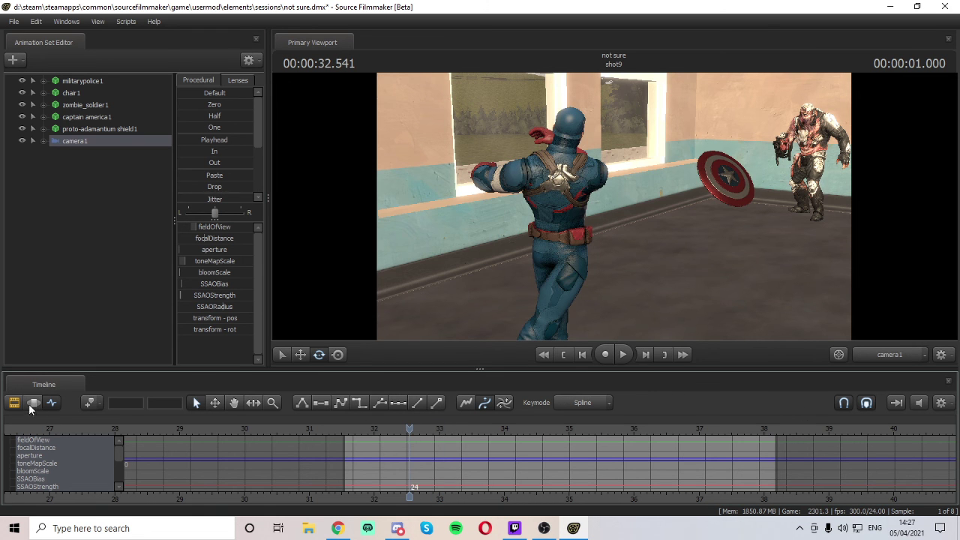
{"action": "left_click", "coordinate": [33, 403]}
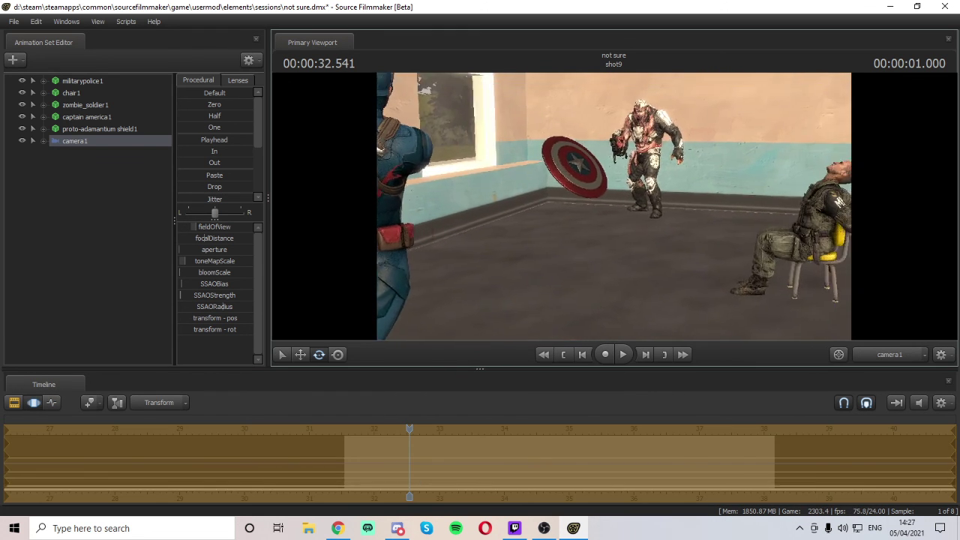
{"action": "scroll", "coordinate": [613, 206], "scroll_direction": "down", "scroll_amount": 5}
{"action": "left_click_drag", "start_coordinate": [614, 206], "coordinate": [538, 155]}
{"action": "key", "text": "d"}
{"action": "scroll", "coordinate": [587, 150], "scroll_direction": "up", "scroll_amount": 3}
{"action": "key", "text": "d"}
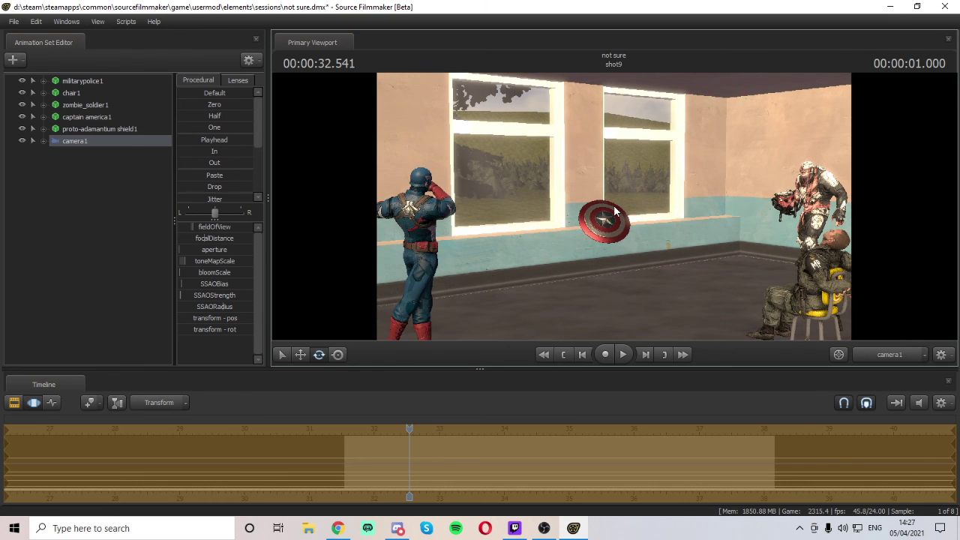
- Play shot9 from the kick to the return to standing to review it through the reframed camera
{"action": "key", "text": "space"}
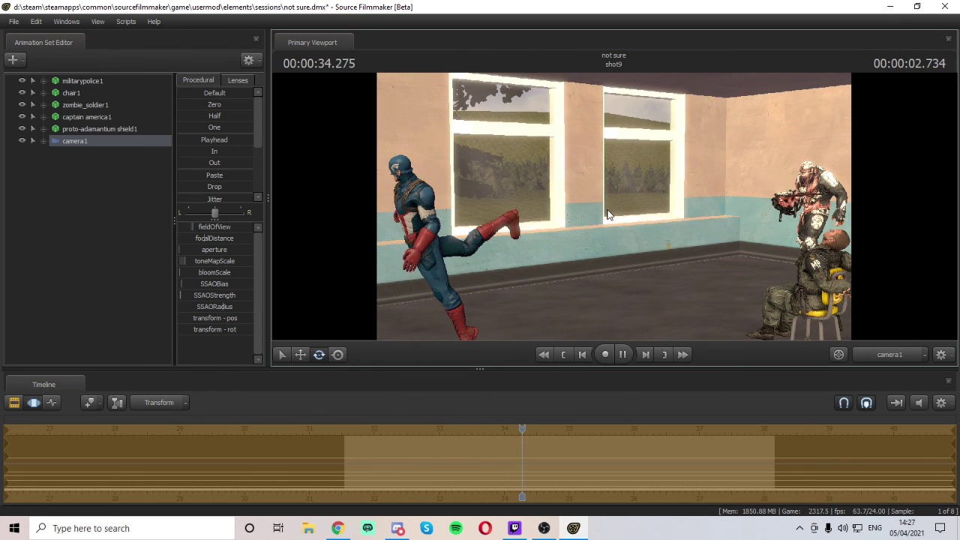
{"action": "left_click_drag", "start_coordinate": [523, 429], "coordinate": [464, 438]}
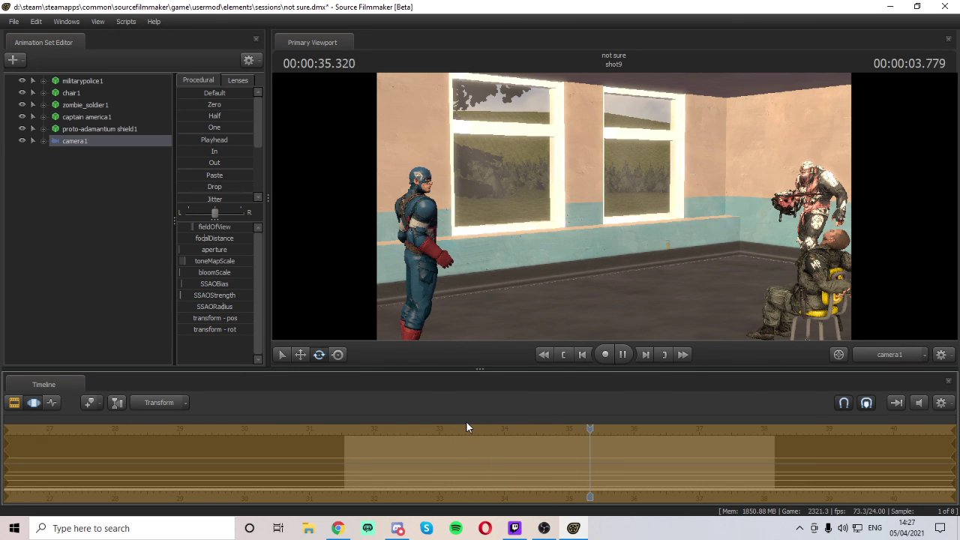
{"action": "key", "text": "space"}
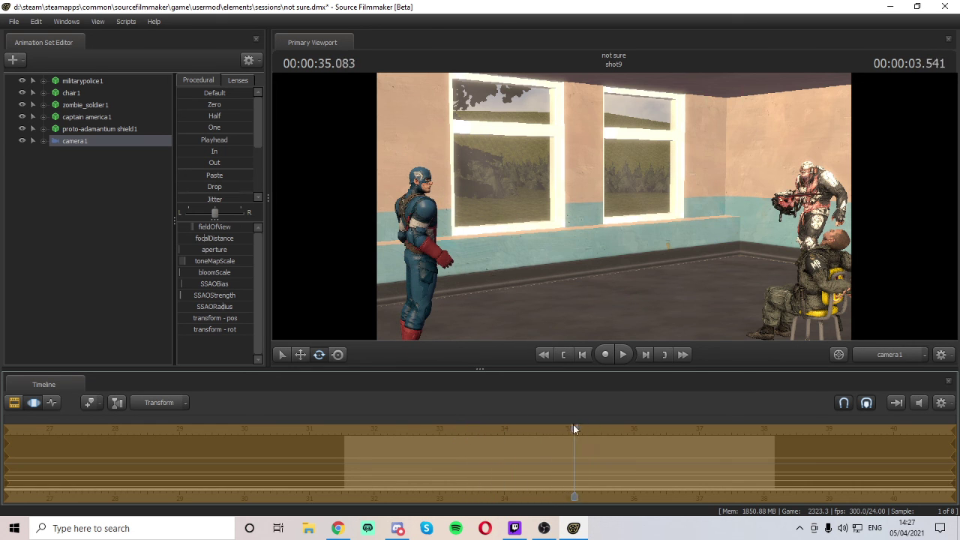
- Trim the end of shot9 to a duration of 03:10, just after Captain America returns to standing
{"action": "left_click_drag", "start_coordinate": [546, 430], "coordinate": [567, 443]}
{"action": "left_click", "coordinate": [30, 403]}
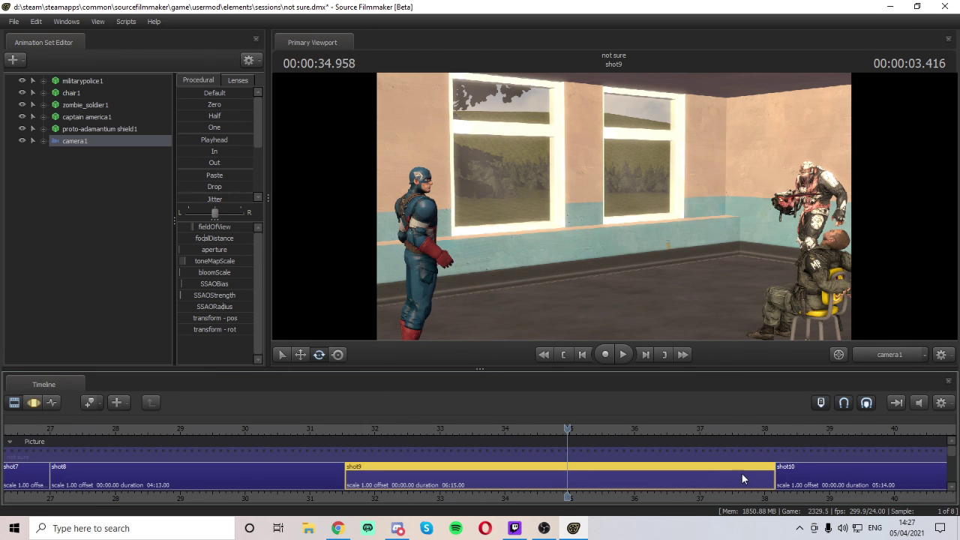
{"action": "left_click_drag", "start_coordinate": [769, 476], "coordinate": [565, 455]}
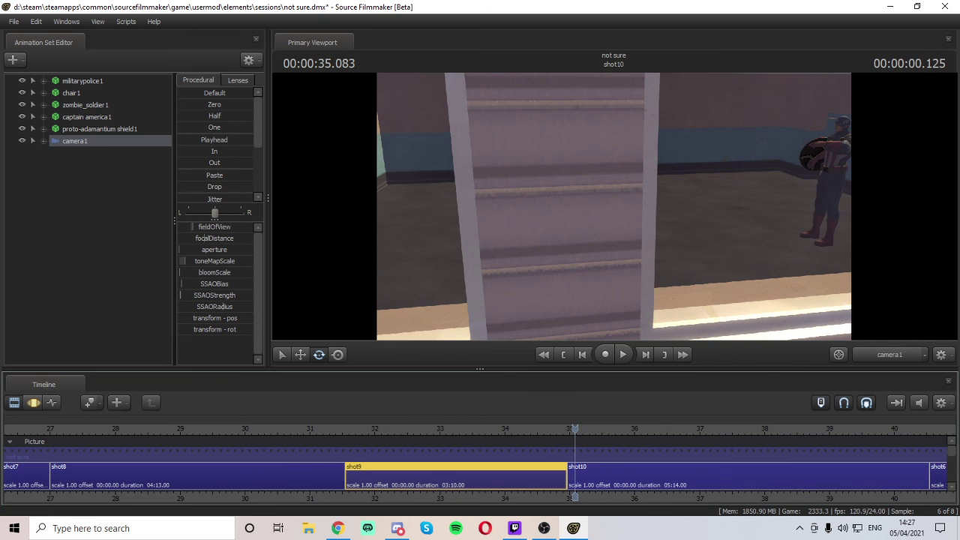
- Reposition the shot10 camera inside the room to frame the windows, the zombie soldier and the seated military police officer
{"action": "key", "text": "w"}
{"action": "left_click_drag", "start_coordinate": [614, 207], "coordinate": [556, 178]}
{"action": "key", "text": "s"}
{"action": "key", "text": "w"}
{"action": "key", "text": "s"}
{"action": "key", "text": "w"}
{"action": "key", "text": "s"}
{"action": "key", "text": "s"}
{"action": "key", "text": "w"}
{"action": "key", "text": "w"}
{"action": "key", "text": "s"}
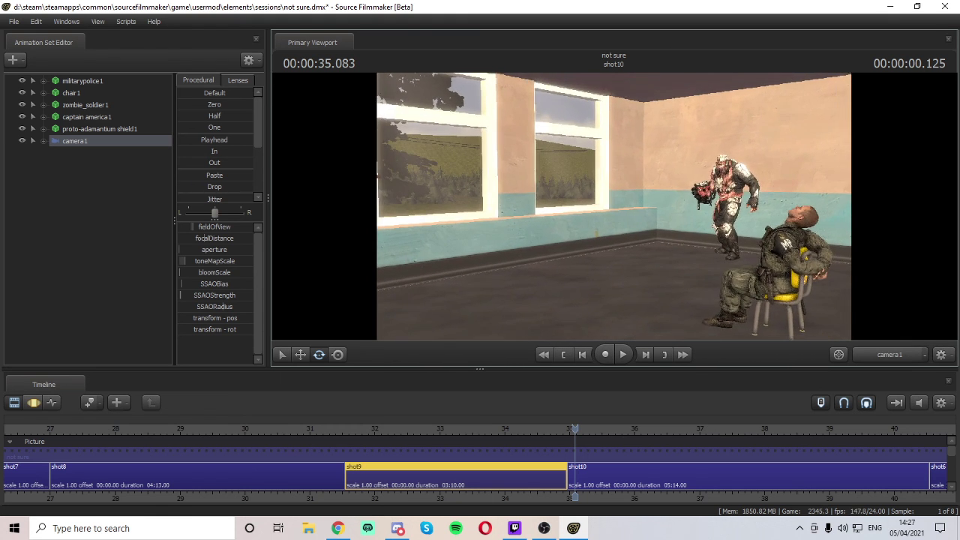